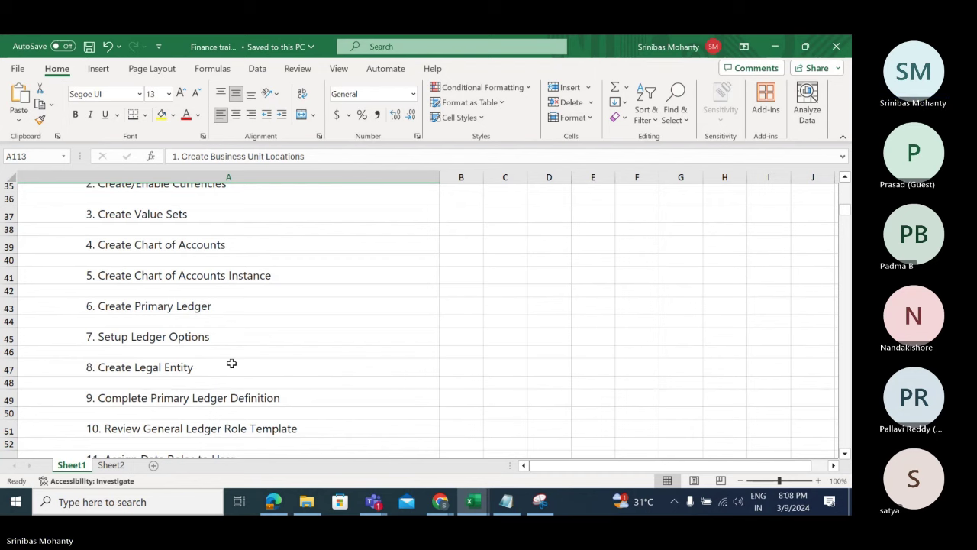
{"action": "scroll", "coordinate": [229, 359], "scroll_direction": "down", "scroll_amount": 2}
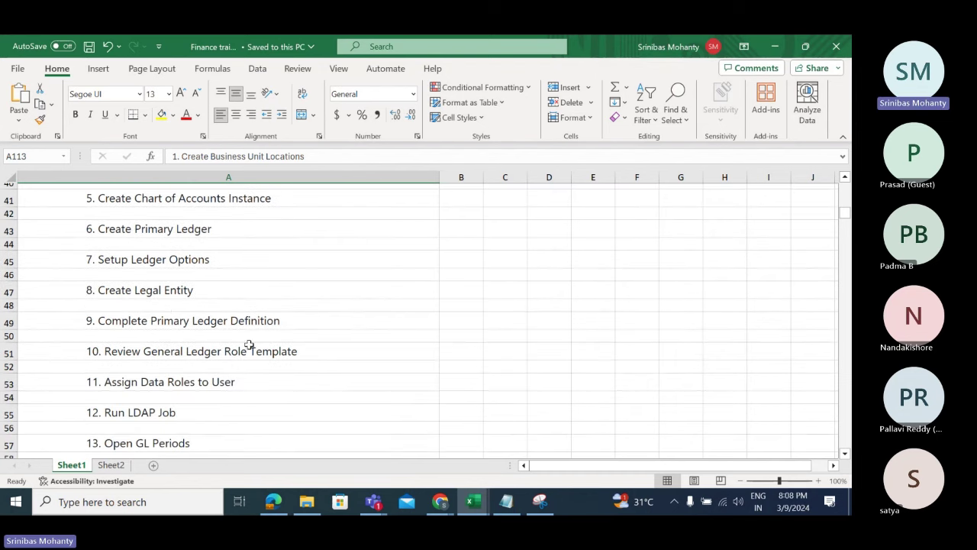
{"action": "scroll", "coordinate": [300, 346], "scroll_direction": "up", "scroll_amount": 6}
{"action": "scroll", "coordinate": [300, 347], "scroll_direction": "down", "scroll_amount": 3}
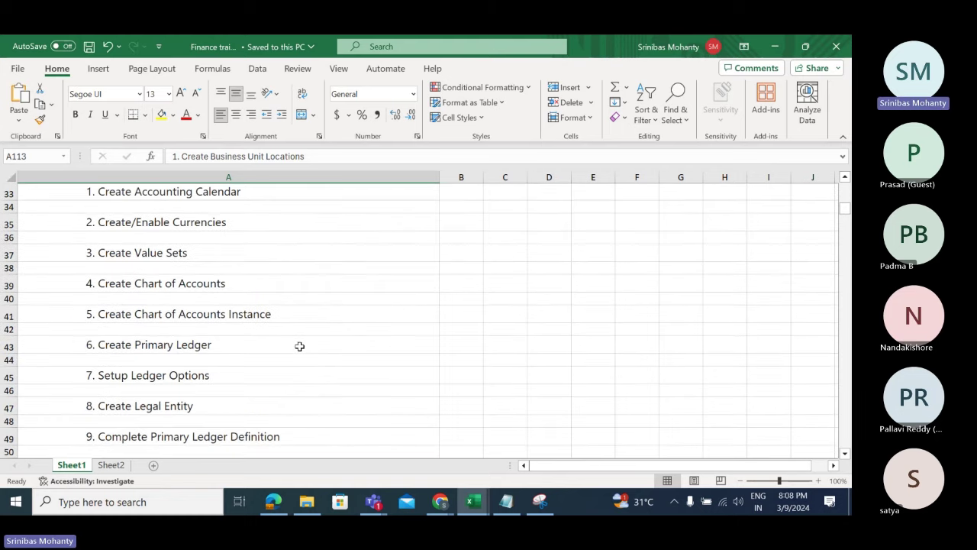
{"action": "scroll", "coordinate": [299, 348], "scroll_direction": "down", "scroll_amount": 3}
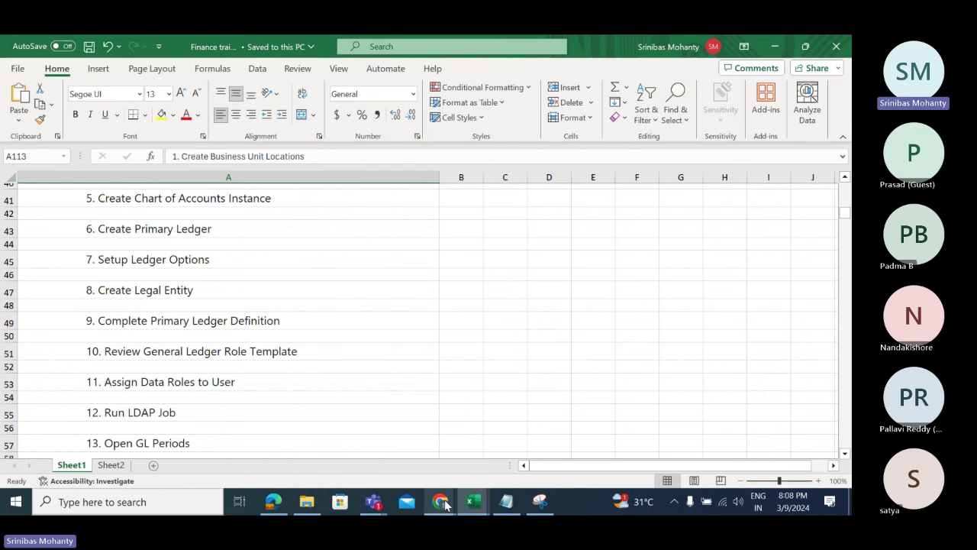
- Switch to Oracle Fusion in Chrome and open Setup and Maintenance
{"action": "mouse_move", "coordinate": [441, 502]}
{"action": "left_click", "coordinate": [374, 430]}
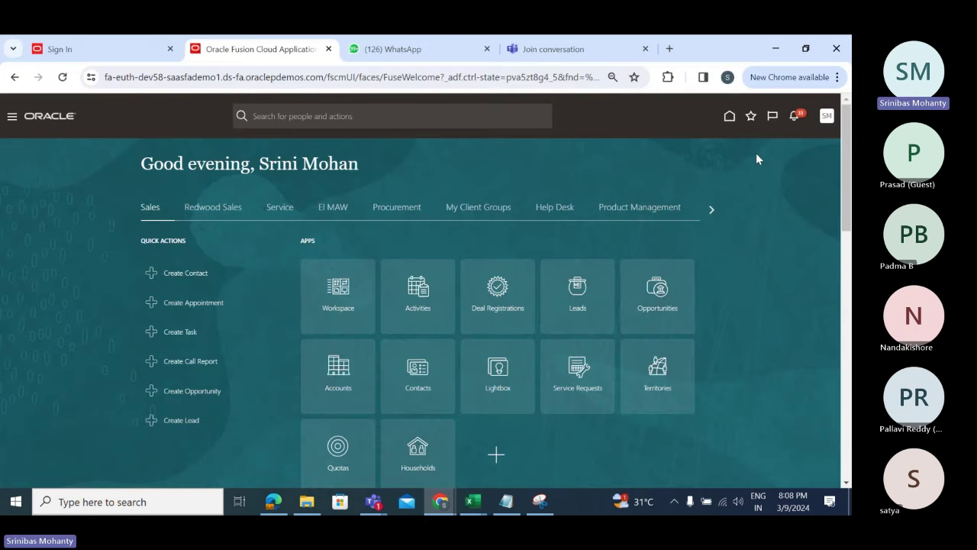
{"action": "left_click", "coordinate": [824, 118]}
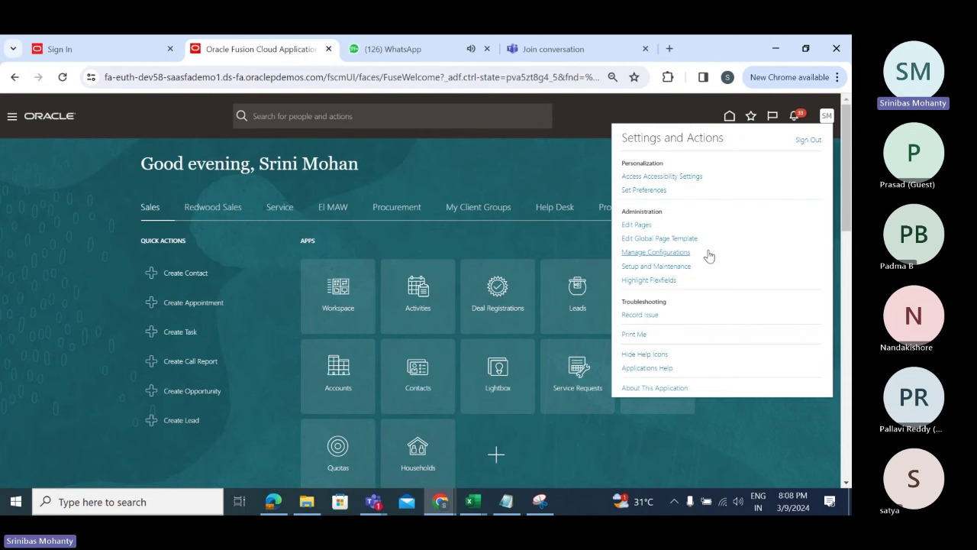
{"action": "left_click", "coordinate": [689, 265]}
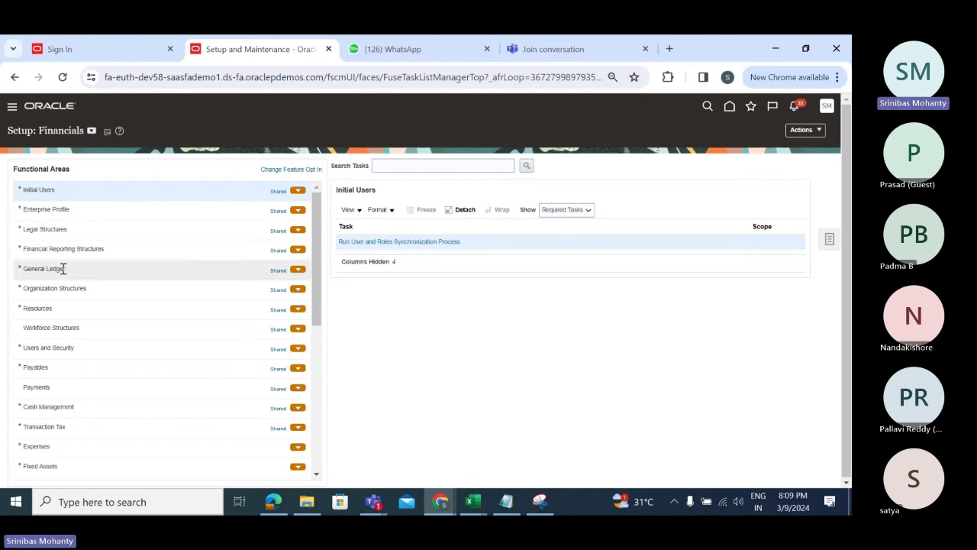
- Select the General Ledger functional area, search the setup tasks for "Manage Chart" and choose Manage Chart of Accounts Value Sets
{"action": "left_click", "coordinate": [89, 273]}
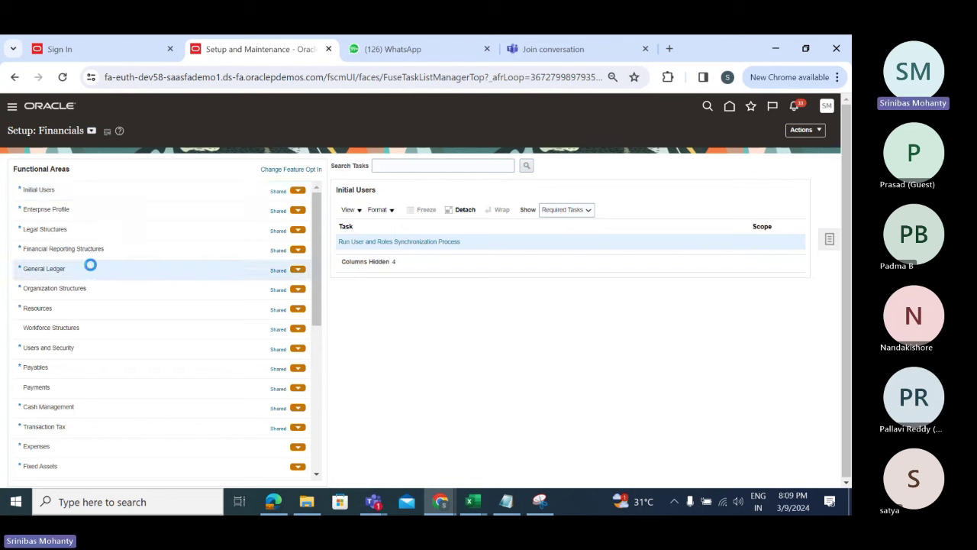
{"action": "left_click", "coordinate": [429, 165]}
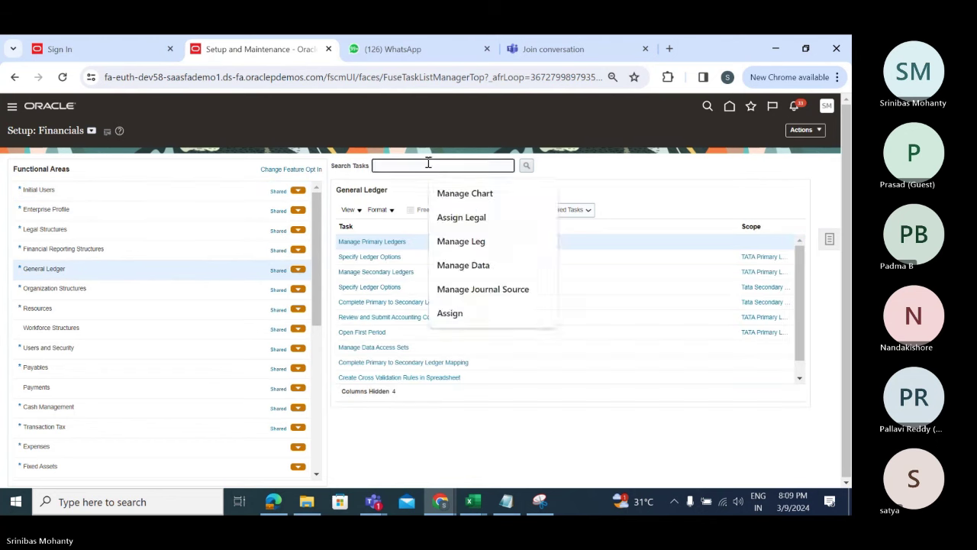
{"action": "left_click", "coordinate": [465, 194]}
{"action": "left_click", "coordinate": [526, 166]}
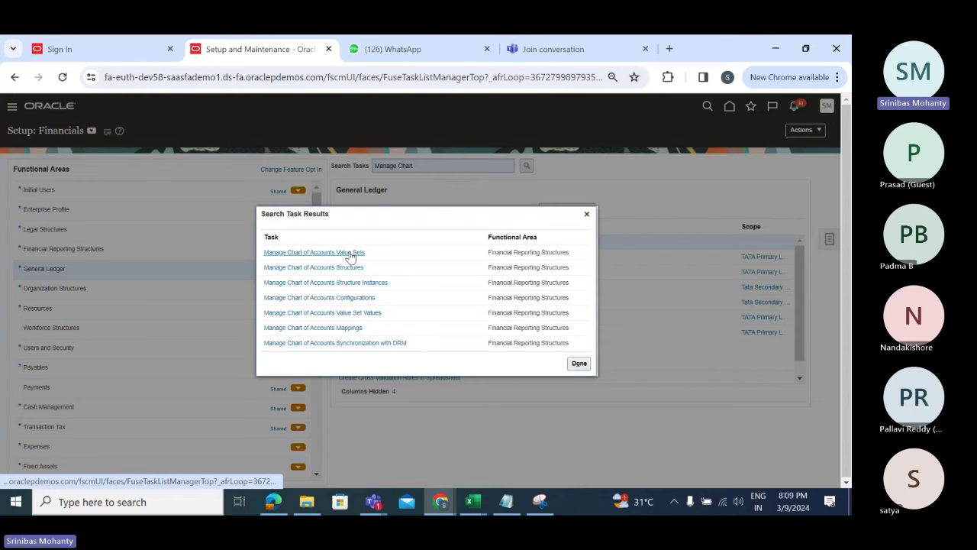
{"action": "left_click", "coordinate": [350, 253]}
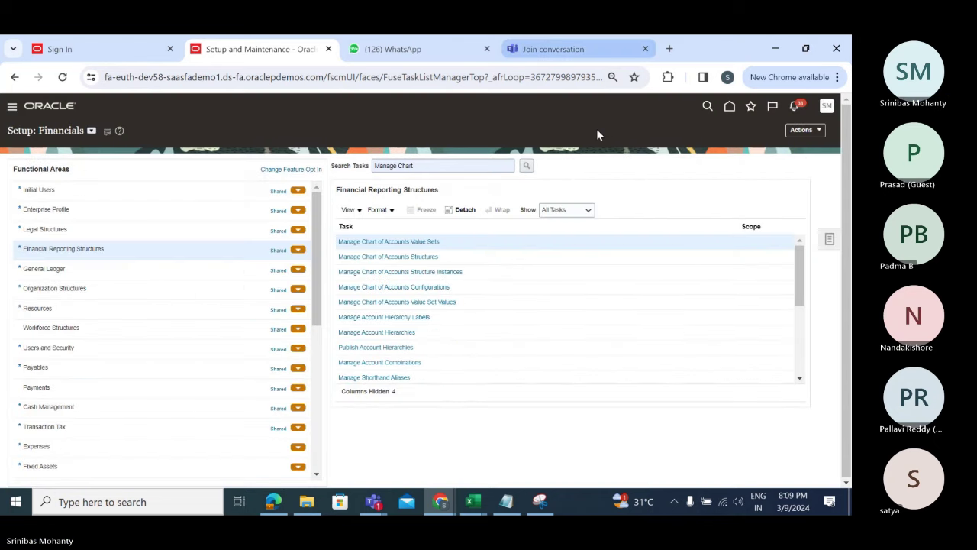
- Switch to the Teams meeting and admit the guest waiting in the lobby
{"action": "mouse_move", "coordinate": [382, 507]}
{"action": "left_click", "coordinate": [437, 447]}
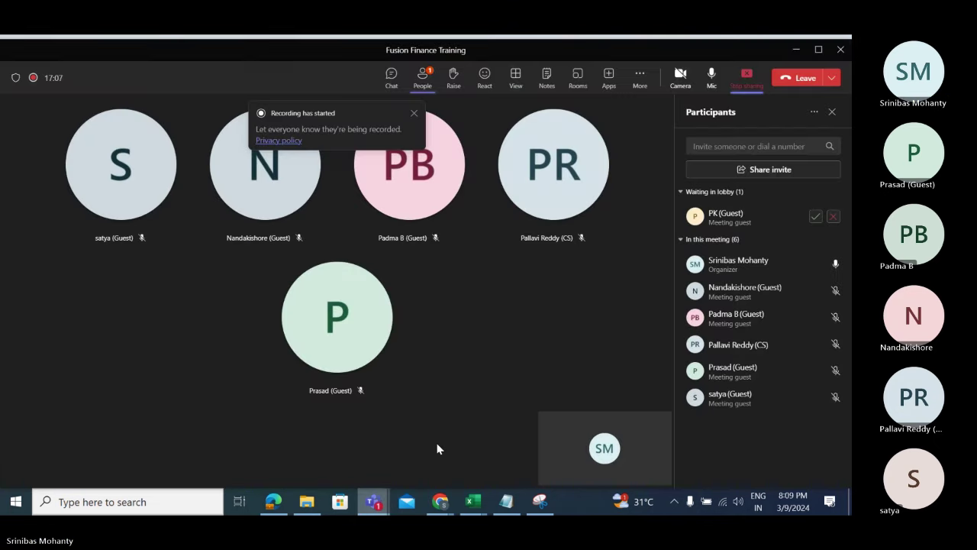
{"action": "left_click", "coordinate": [423, 76]}
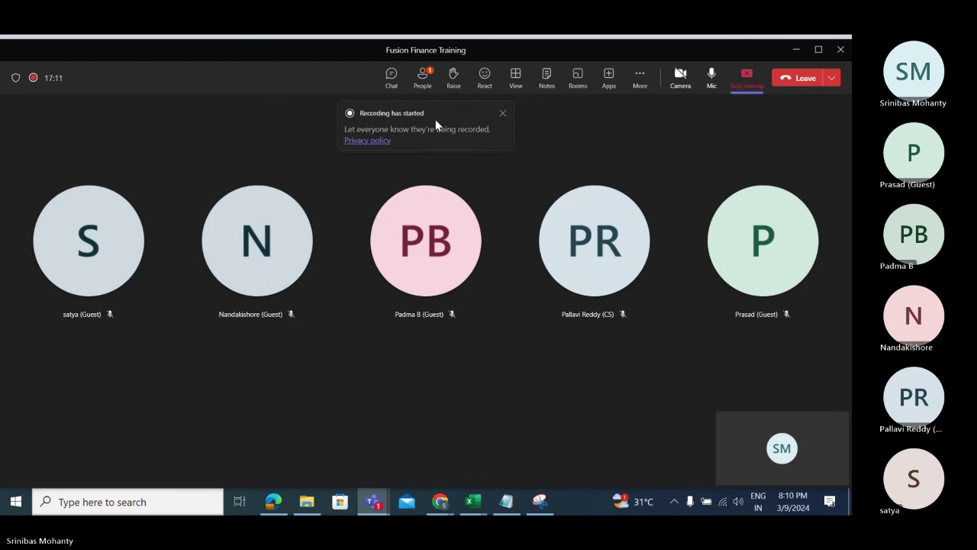
{"action": "left_click", "coordinate": [502, 113]}
{"action": "left_click", "coordinate": [423, 77]}
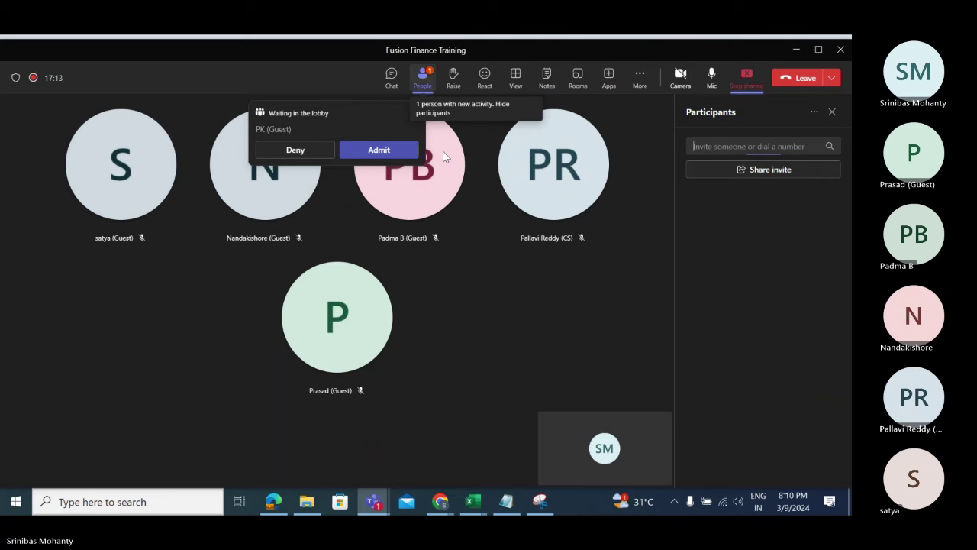
{"action": "left_click", "coordinate": [810, 215]}
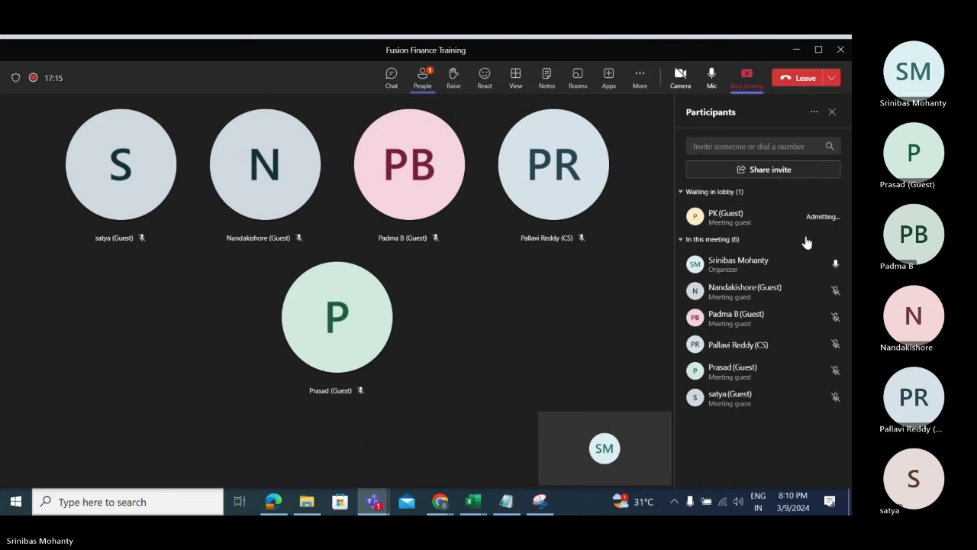
- Return to Oracle Fusion in Chrome and open the Manage Chart of Accounts Structures task
{"action": "left_click", "coordinate": [440, 502]}
{"action": "left_click", "coordinate": [390, 461]}
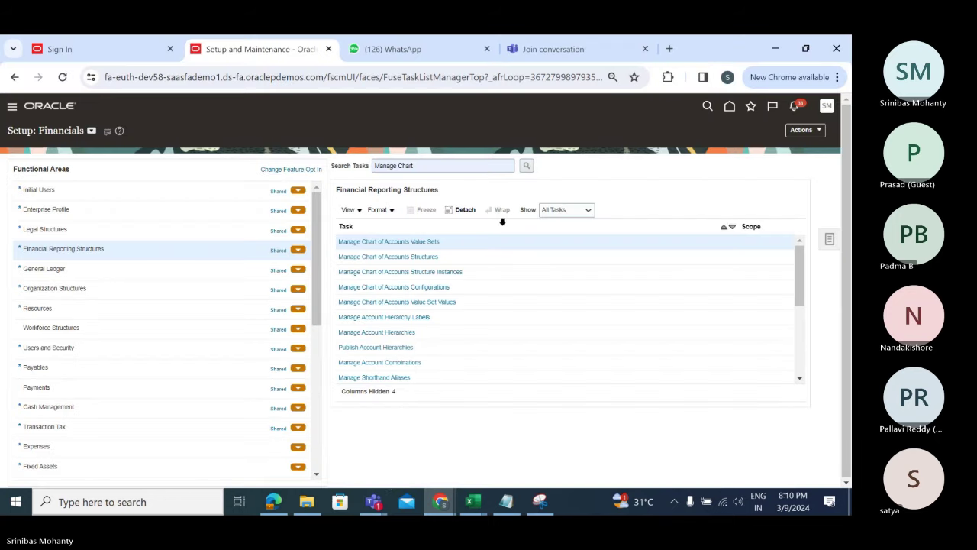
{"action": "left_click", "coordinate": [433, 243]}
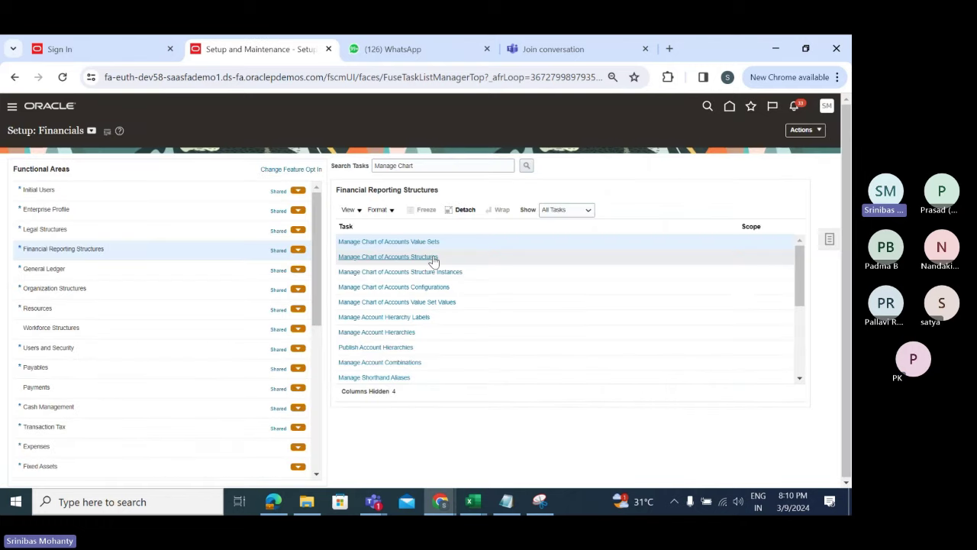
{"action": "left_click", "coordinate": [432, 258]}
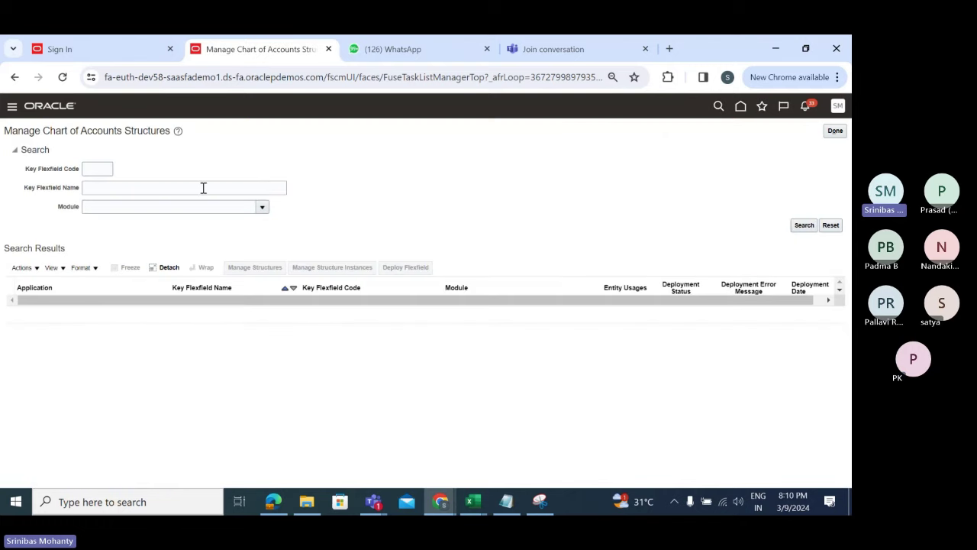
- Search for key flexfields in the General Ledger module and open the Accounting Flexfield's structures
{"action": "left_click", "coordinate": [262, 207]}
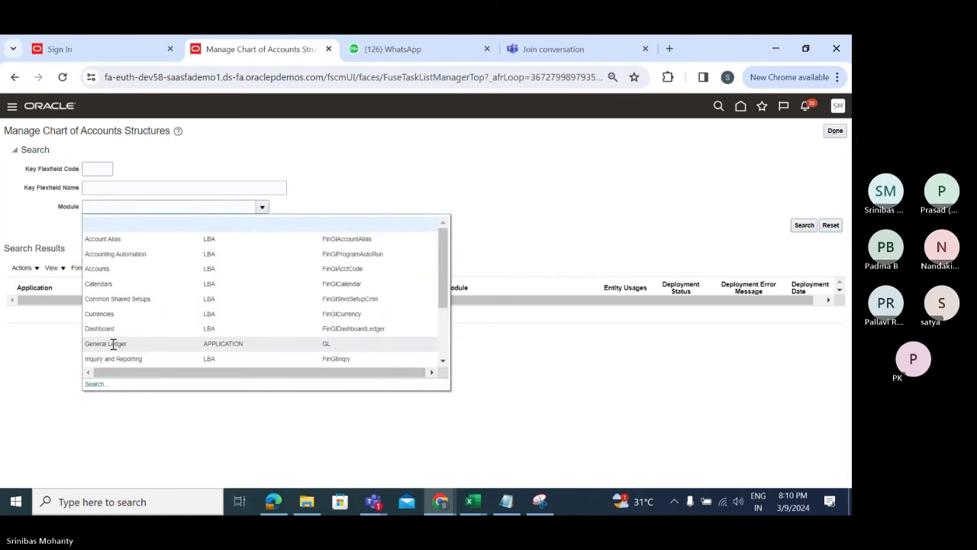
{"action": "left_click", "coordinate": [114, 343]}
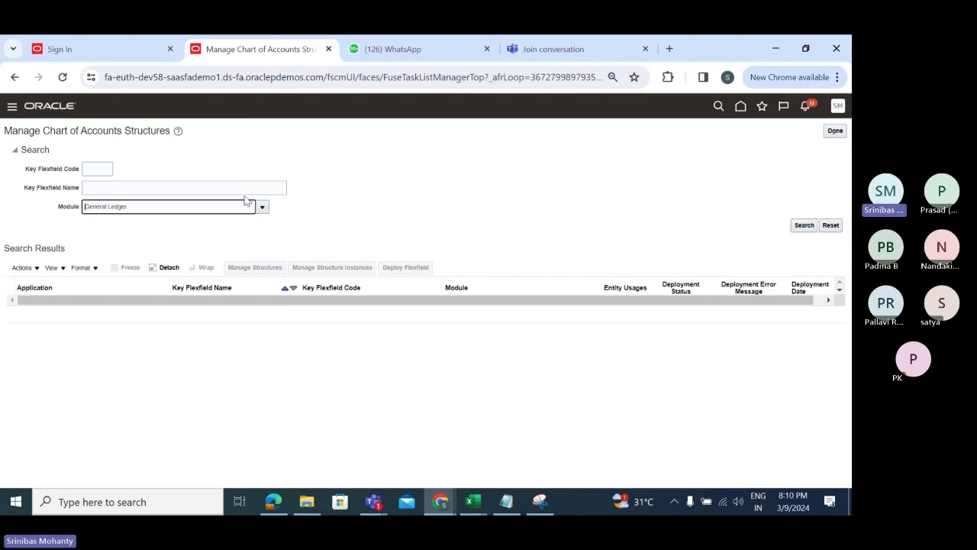
{"action": "left_click", "coordinate": [804, 226]}
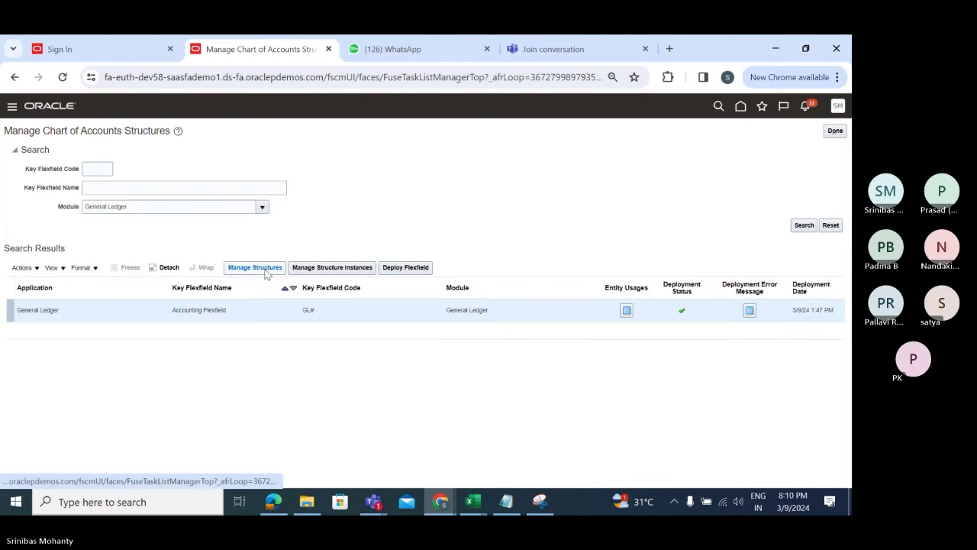
{"action": "left_click", "coordinate": [267, 273]}
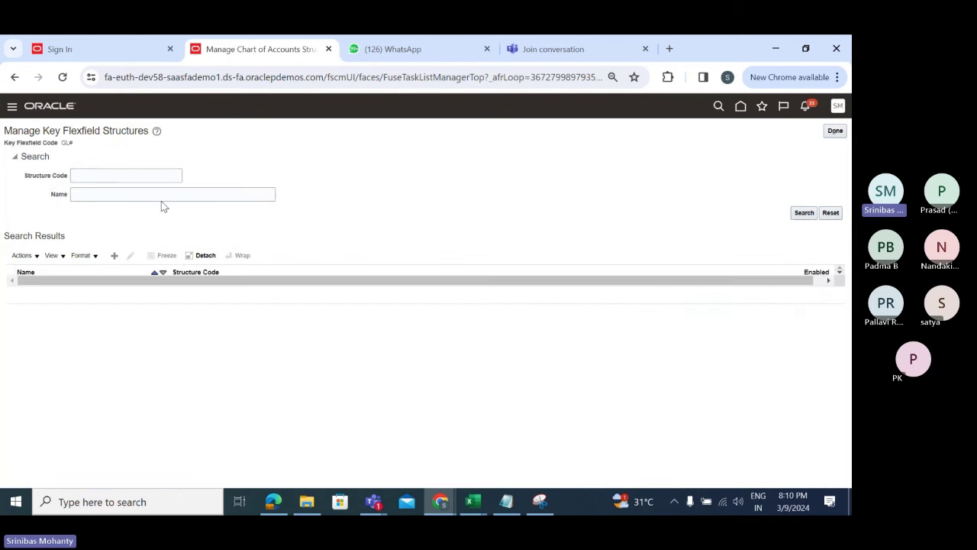
- Search for structure code TATA and open the Tata Chart of Account structure to review its segments
{"action": "left_click", "coordinate": [146, 175]}
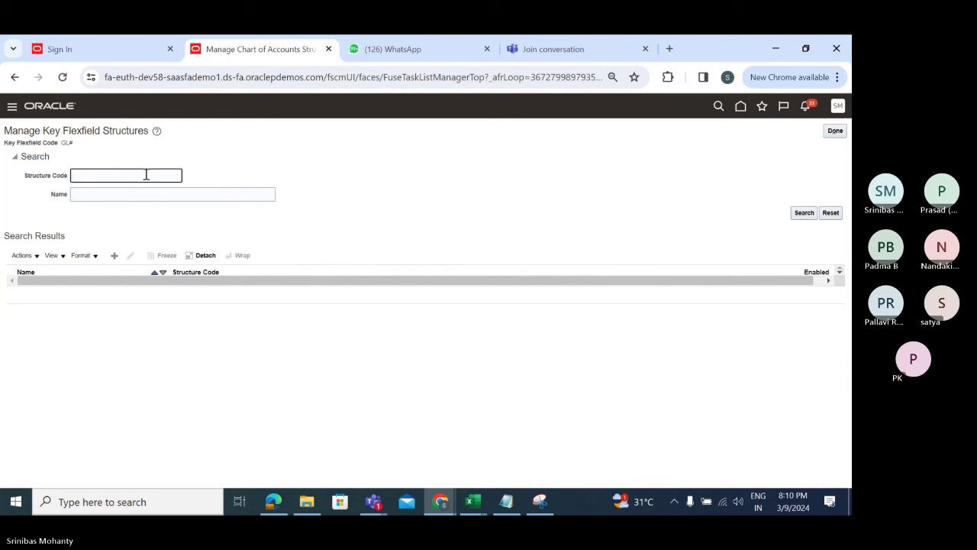
{"action": "type", "text": "TATA"}
{"action": "left_click", "coordinate": [803, 213]}
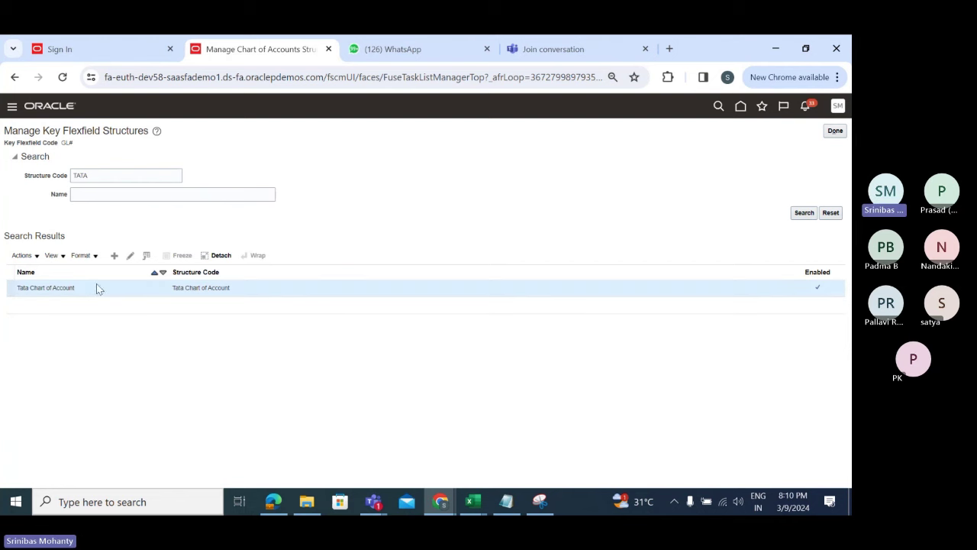
{"action": "left_click", "coordinate": [131, 257]}
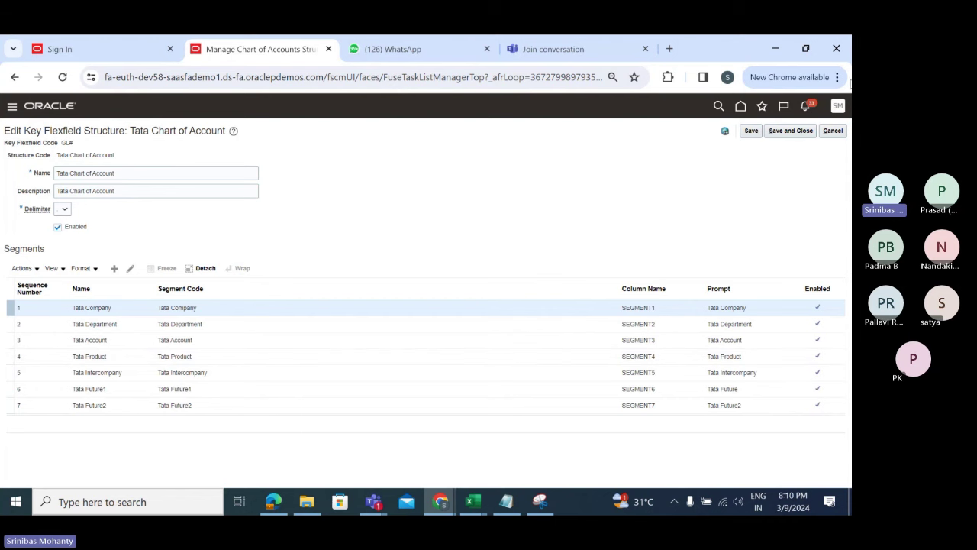
- Save and close the Tata Chart of Account structure, leave the structures page and open the flexfield's structure instances
{"action": "left_click", "coordinate": [801, 136]}
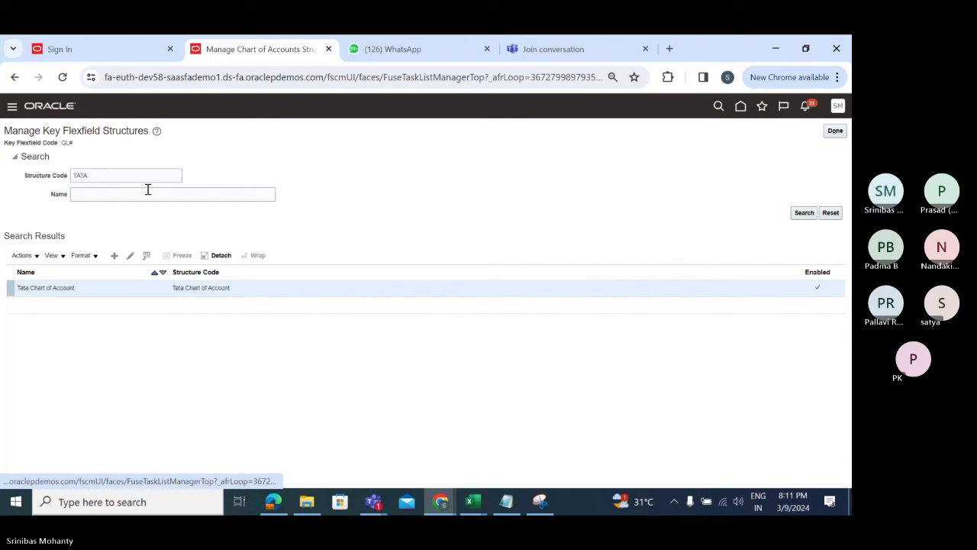
{"action": "left_click", "coordinate": [836, 131]}
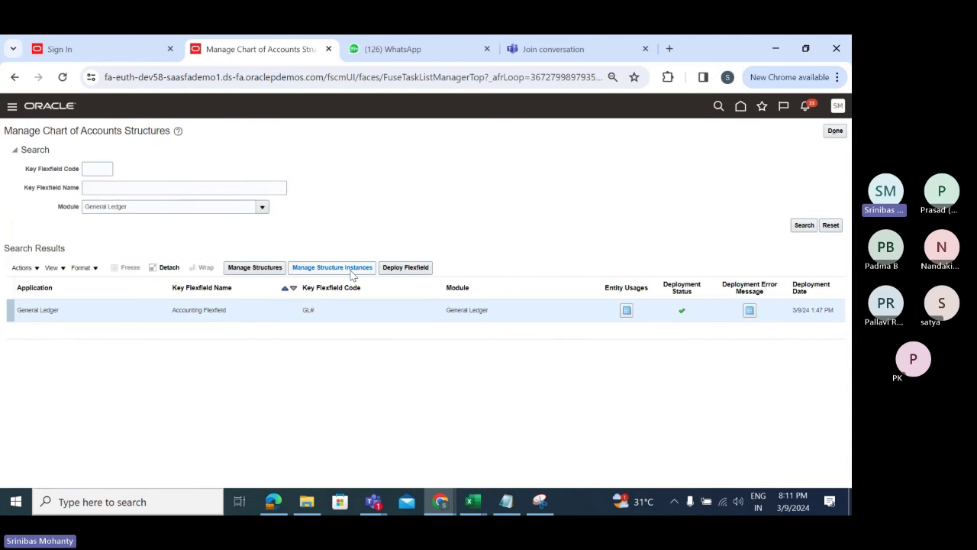
{"action": "left_click", "coordinate": [352, 271]}
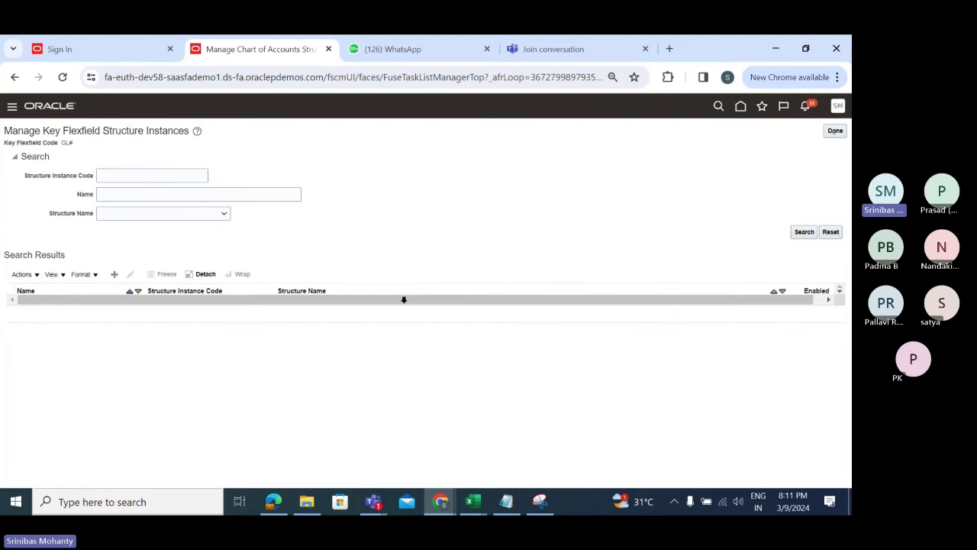
- Search for structure instances with structure name Tata Chart of Account and open Tata COA Imstance for editing
{"action": "left_click", "coordinate": [207, 216]}
{"action": "left_click_drag", "start_coordinate": [235, 250], "coordinate": [229, 338]}
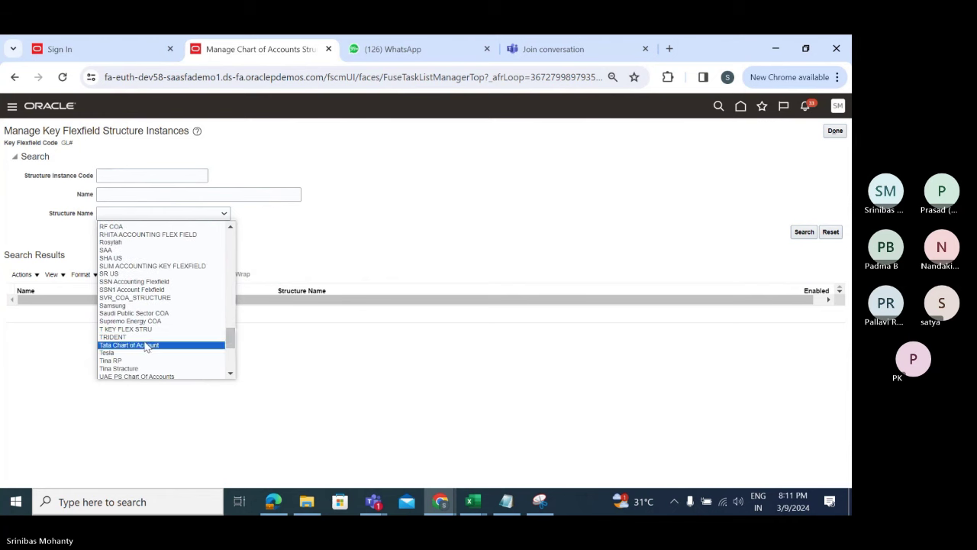
{"action": "left_click", "coordinate": [142, 346]}
{"action": "left_click", "coordinate": [805, 231]}
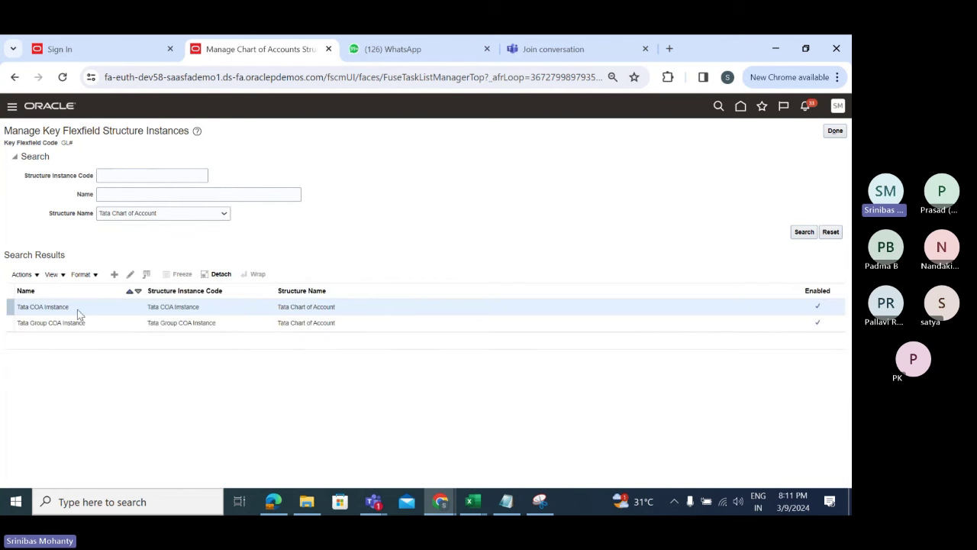
{"action": "left_click", "coordinate": [131, 274]}
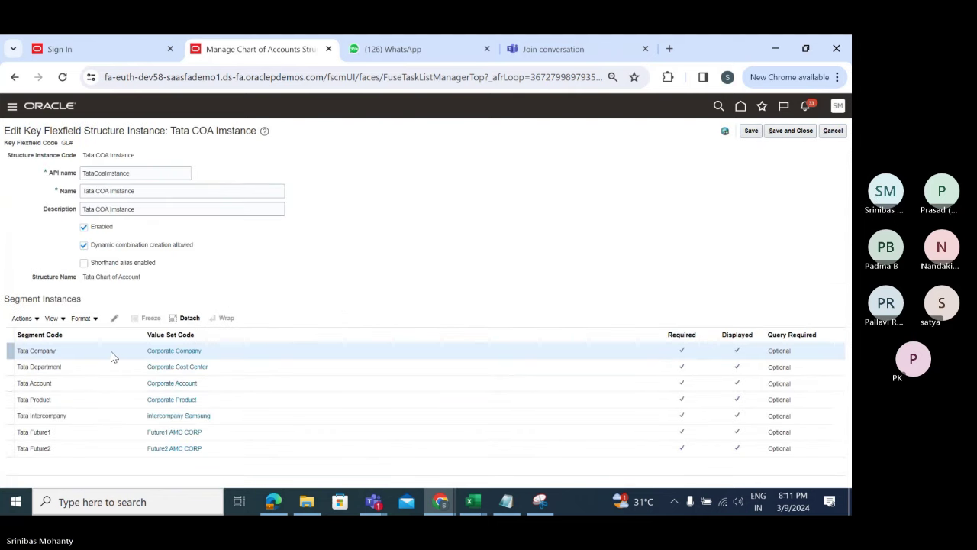
- Open the Corporate Company value set used by the Tata Company segment and list all its values
{"action": "left_click", "coordinate": [173, 353]}
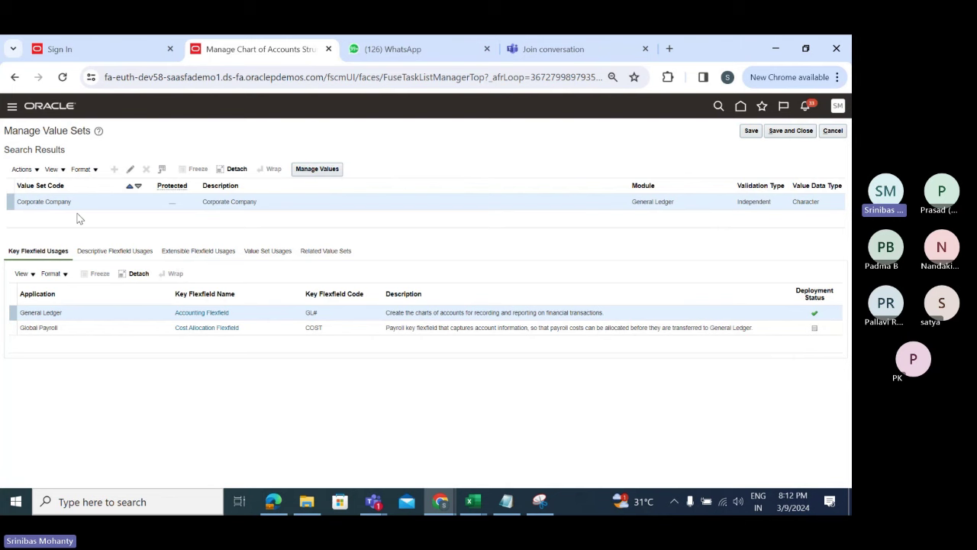
{"action": "left_click_drag", "start_coordinate": [74, 203], "coordinate": [8, 203]}
{"action": "left_click", "coordinate": [315, 169]}
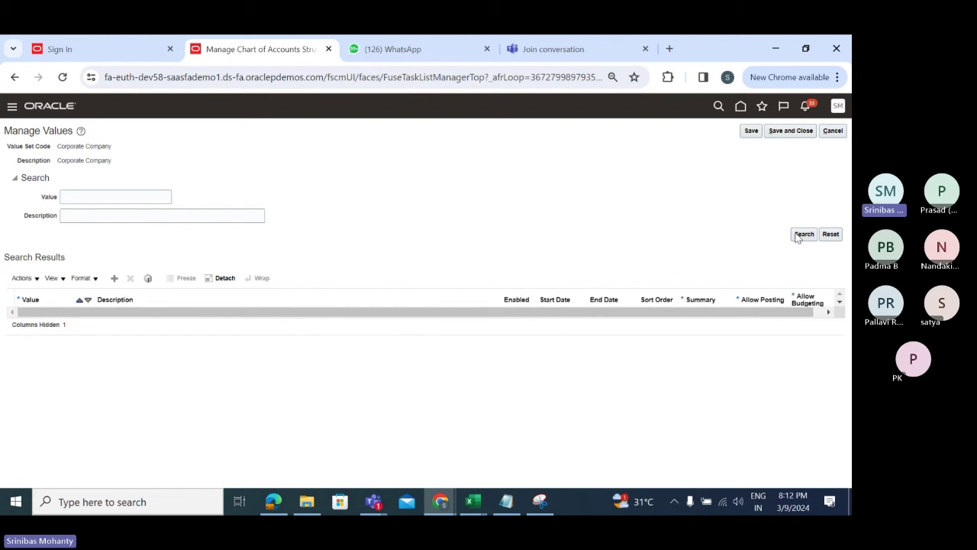
{"action": "left_click", "coordinate": [807, 233]}
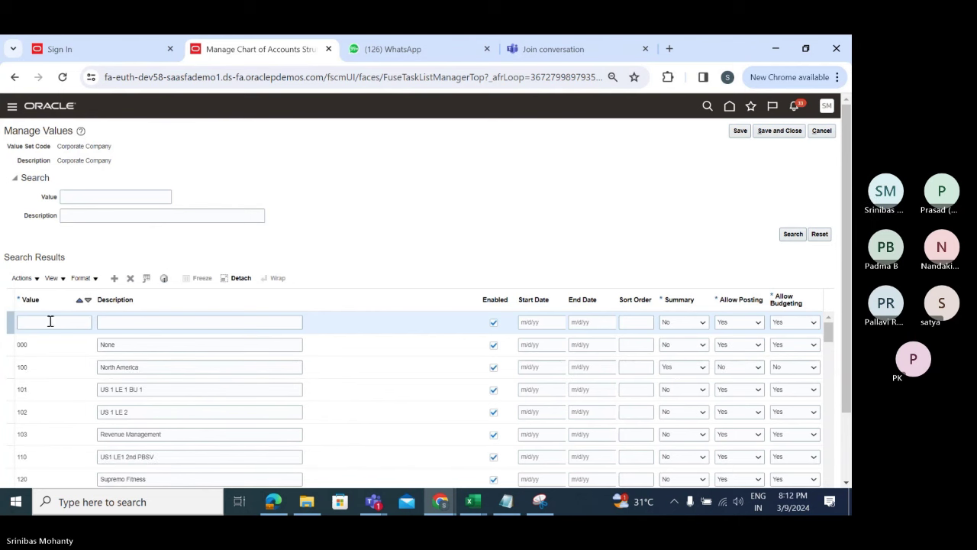
- Try to add value 901 to the Corporate Company value set, and cancel back to the Tata COA Imstance
{"action": "left_click", "coordinate": [50, 321]}
{"action": "type", "text": "901"}
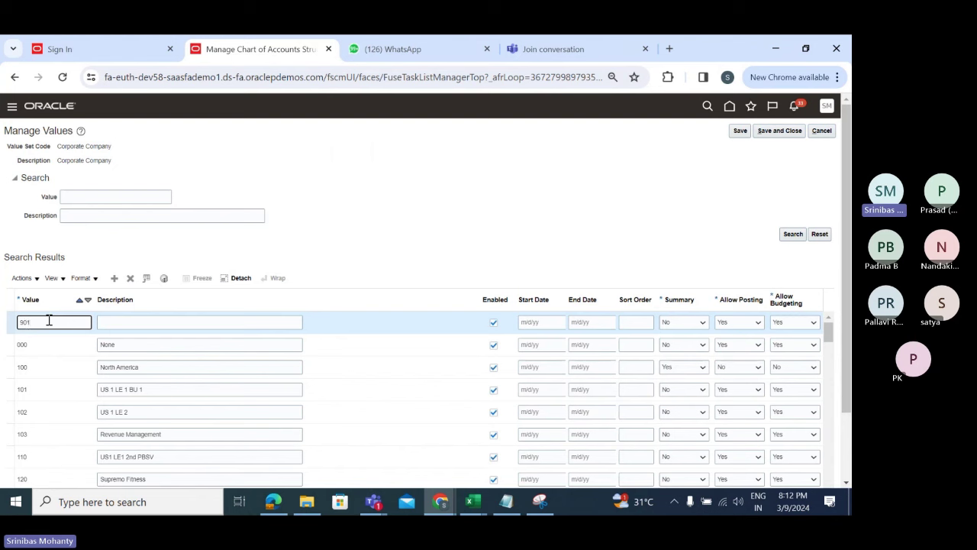
{"action": "left_click", "coordinate": [183, 322]}
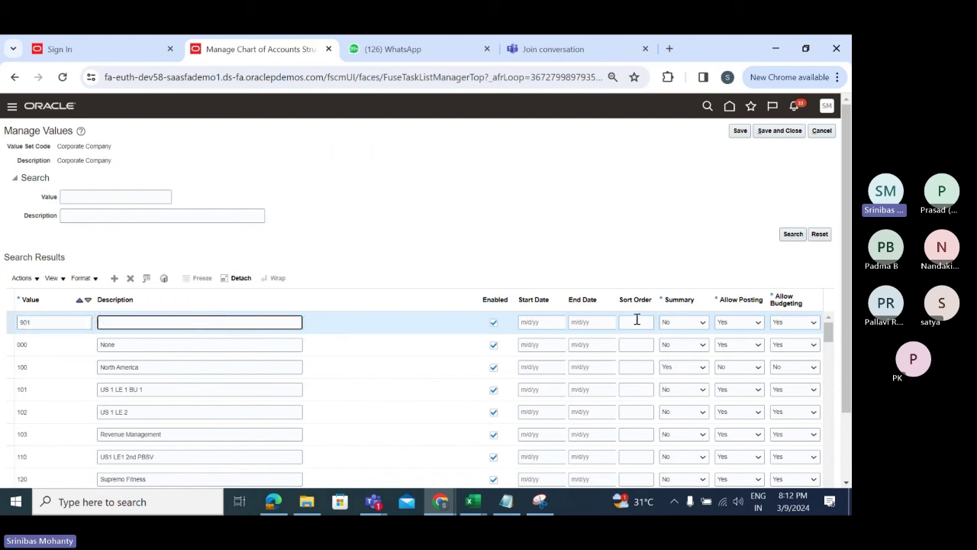
{"action": "left_click", "coordinate": [822, 130]}
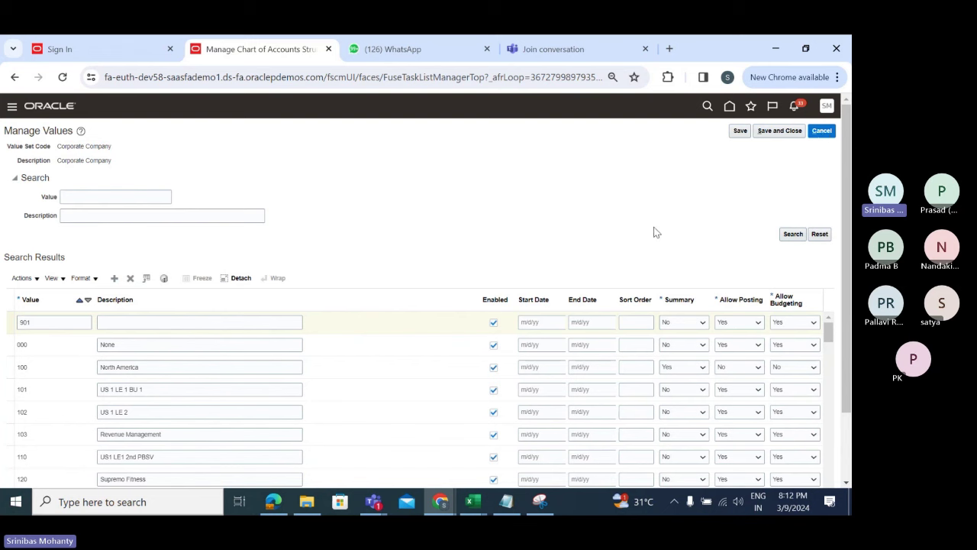
{"action": "left_click", "coordinate": [823, 131]}
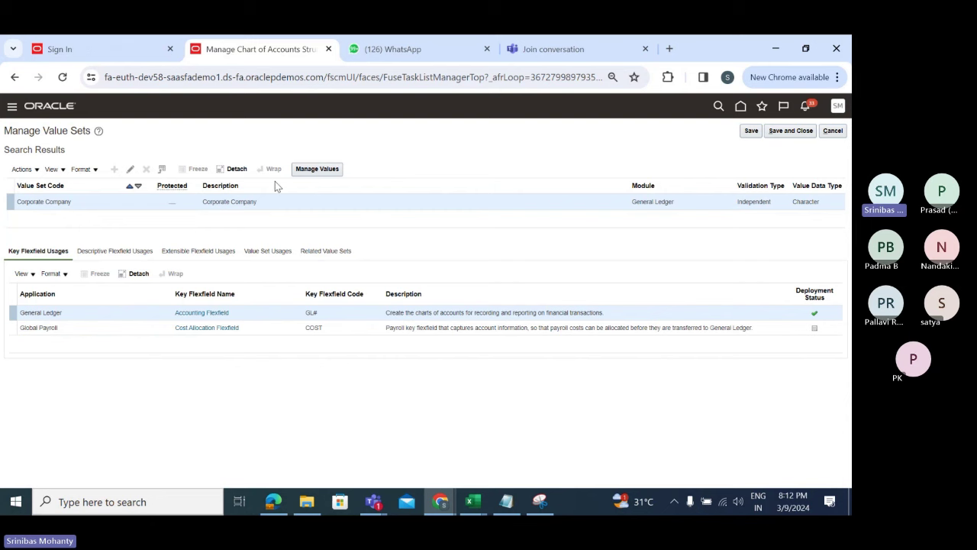
{"action": "left_click", "coordinate": [833, 131]}
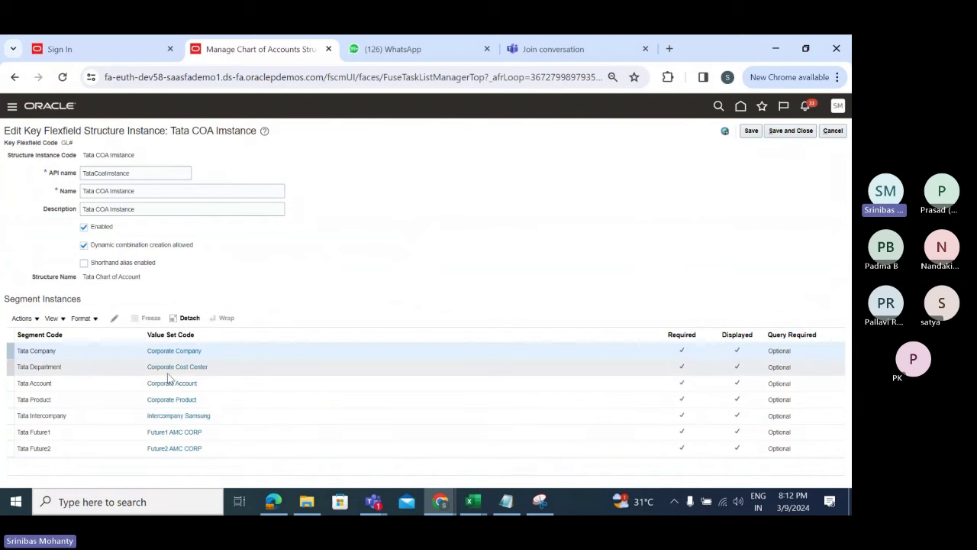
- Open the Tata Product segment instance to review its settings, and close it without changes
{"action": "left_click", "coordinate": [68, 400]}
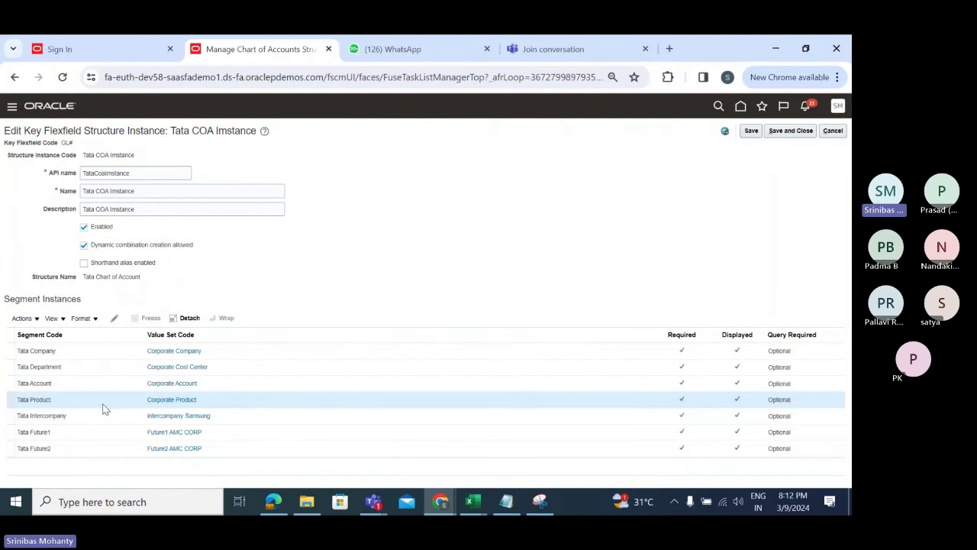
{"action": "left_click", "coordinate": [115, 317]}
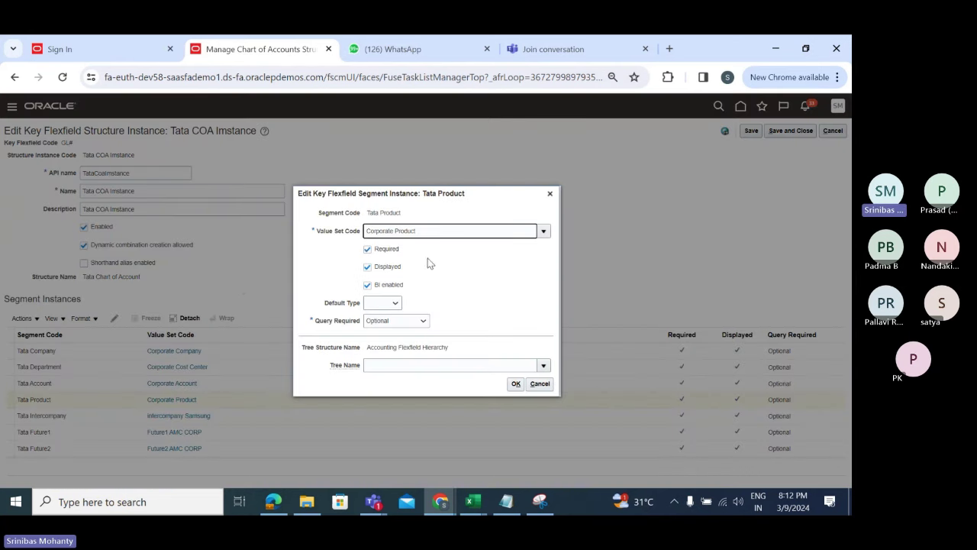
{"action": "left_click", "coordinate": [550, 194]}
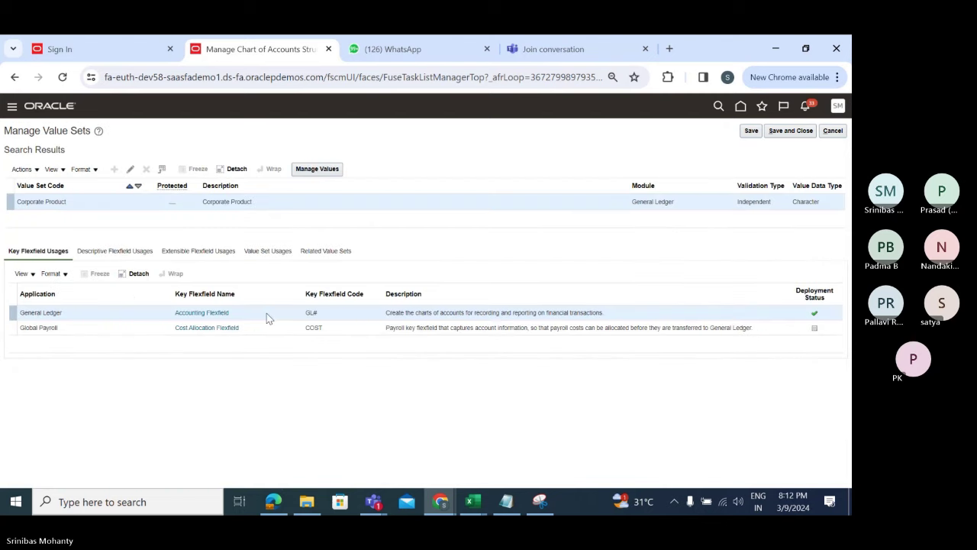
- Open the values of the Corporate Product value set and search for value 201
{"action": "left_click", "coordinate": [321, 173]}
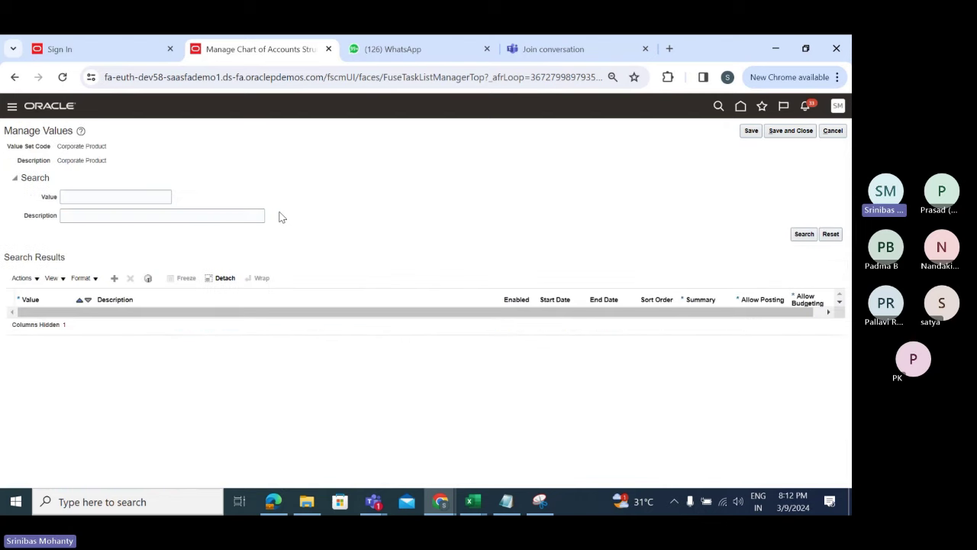
{"action": "left_click", "coordinate": [127, 193]}
{"action": "key", "text": "BackSpace"}
{"action": "key", "text": "BackSpace"}
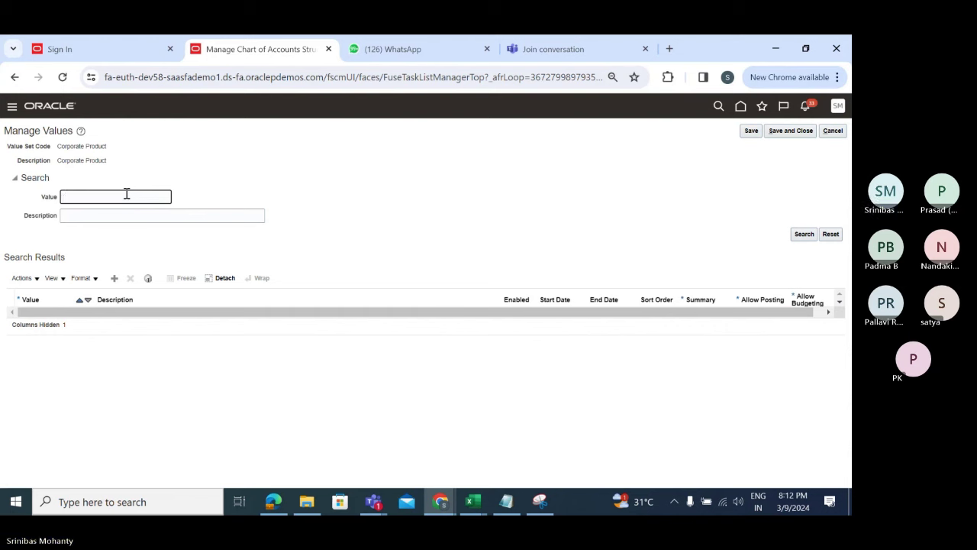
{"action": "left_click", "coordinate": [808, 233]}
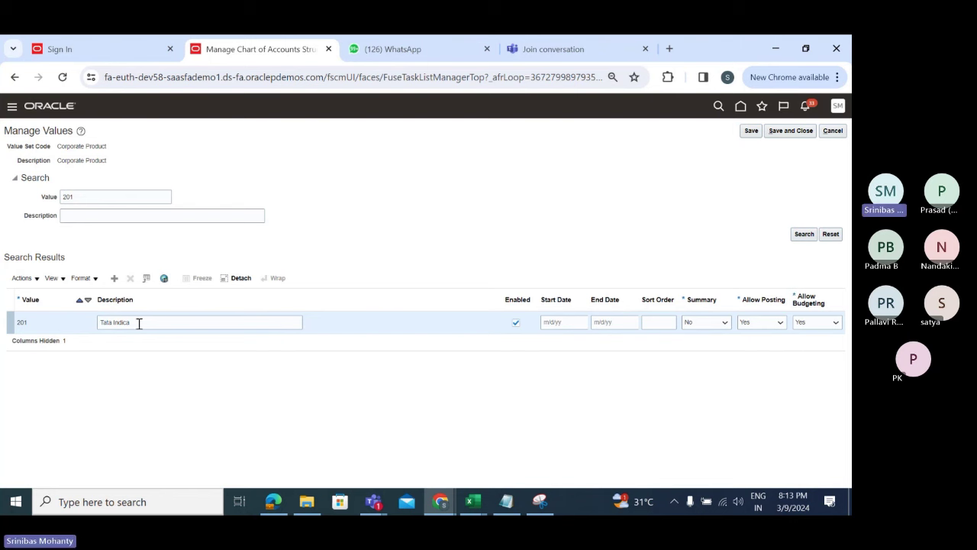
- Search the Corporate Product values for 202, and cancel back to the Tata COA Imstance
{"action": "left_click_drag", "start_coordinate": [139, 322], "coordinate": [79, 323]}
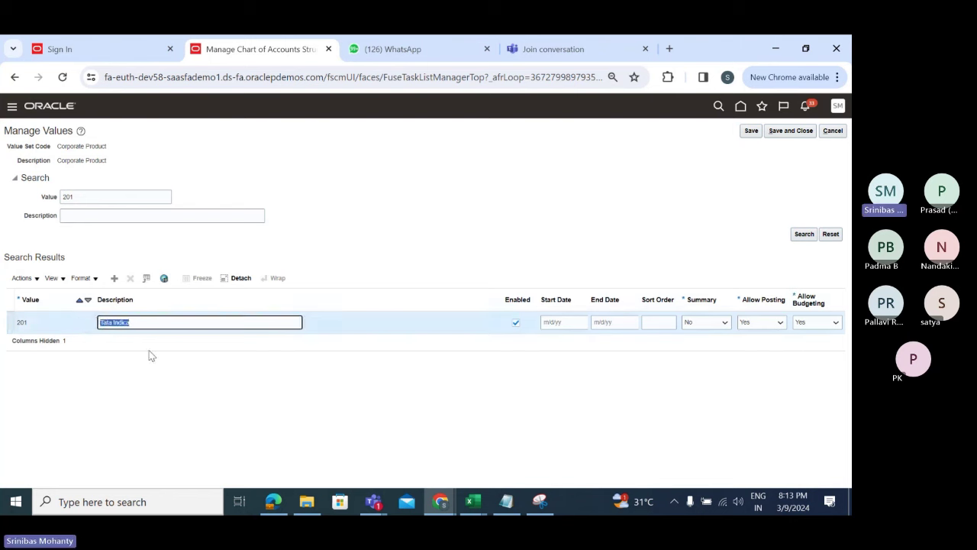
{"action": "left_click", "coordinate": [107, 197]}
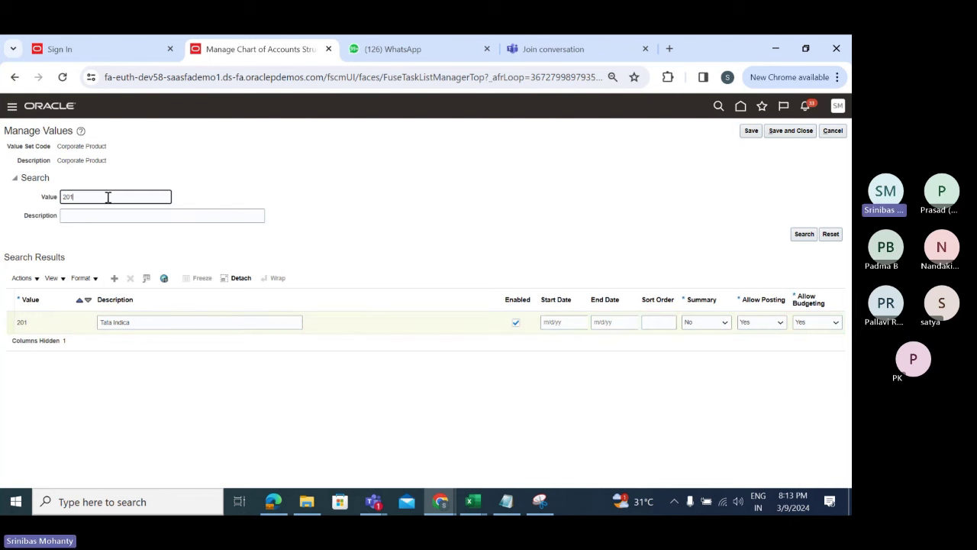
{"action": "left_click", "coordinate": [802, 234]}
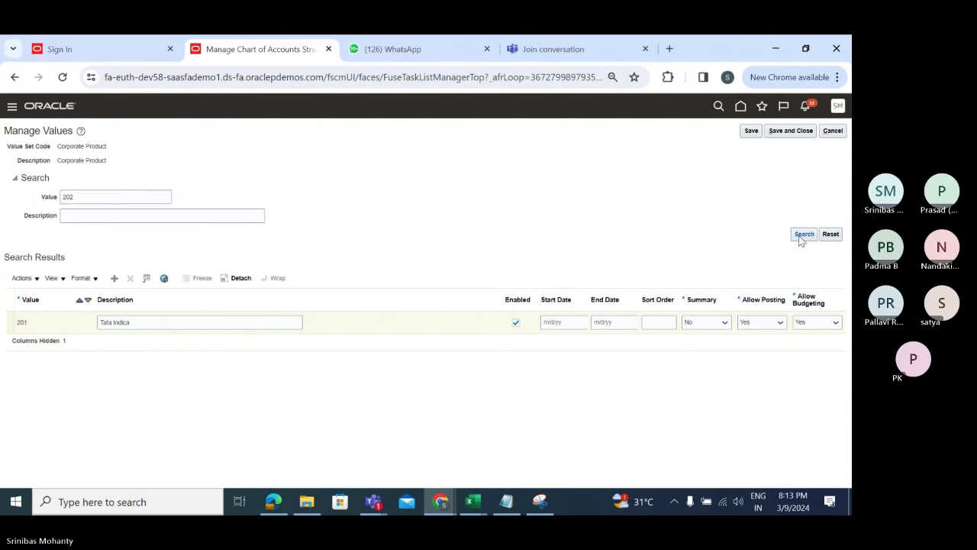
{"action": "left_click", "coordinate": [833, 131]}
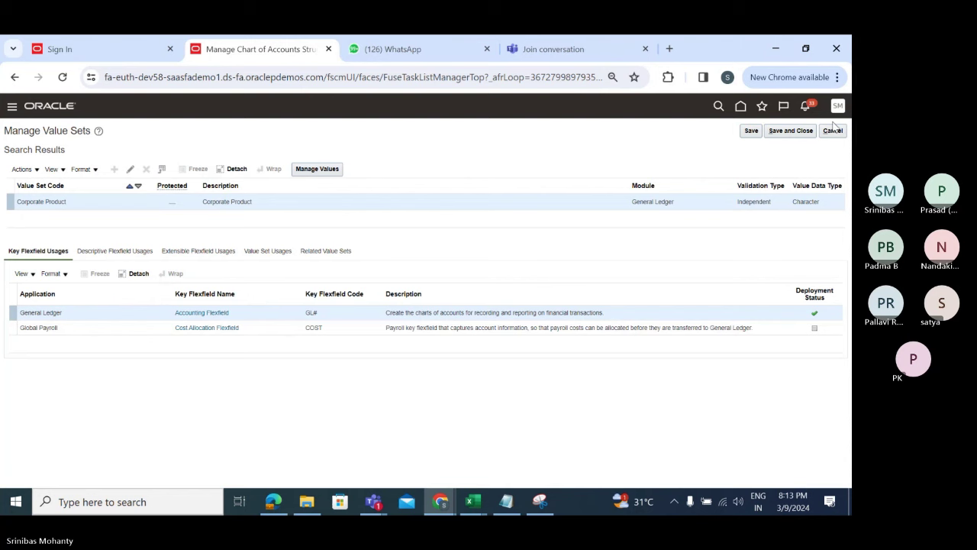
{"action": "left_click", "coordinate": [838, 134]}
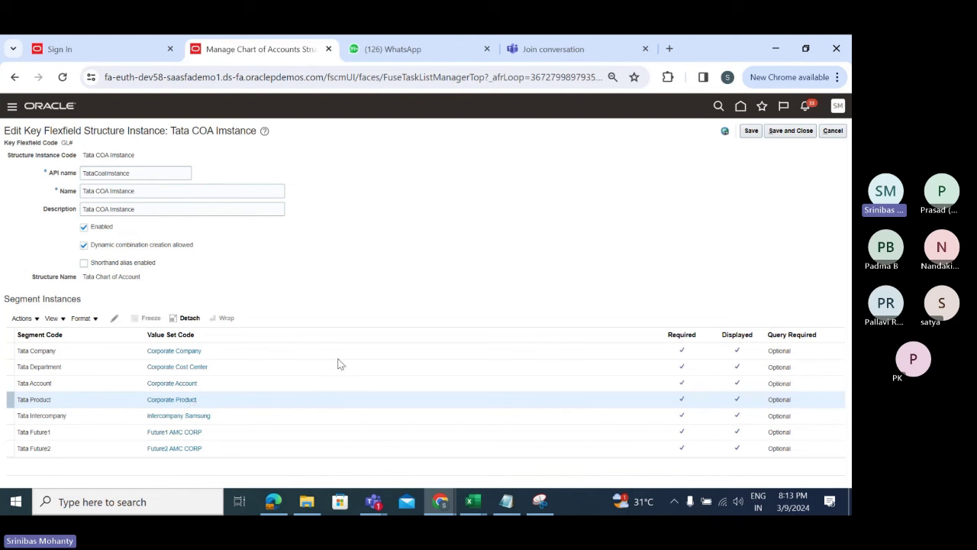
- Open the Corporate Account value set of the Tata Account segment, list all its values and review their account types
{"action": "left_click", "coordinate": [174, 388]}
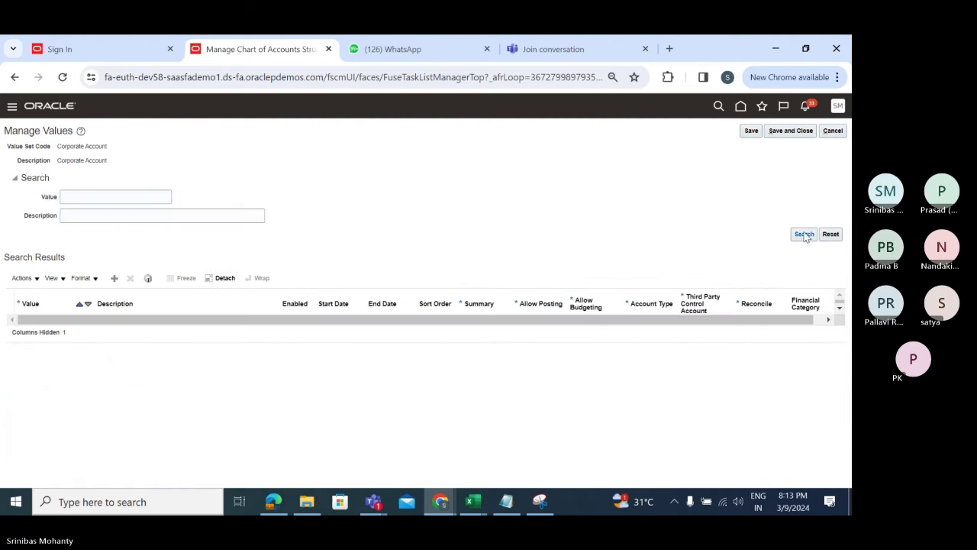
{"action": "left_click", "coordinate": [805, 234]}
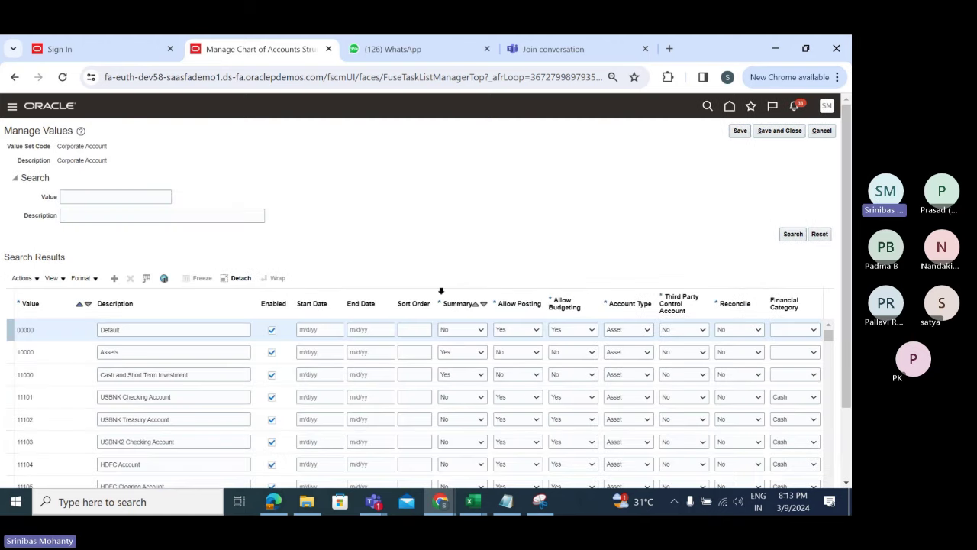
{"action": "scroll", "coordinate": [440, 291], "scroll_direction": "down", "scroll_amount": 2}
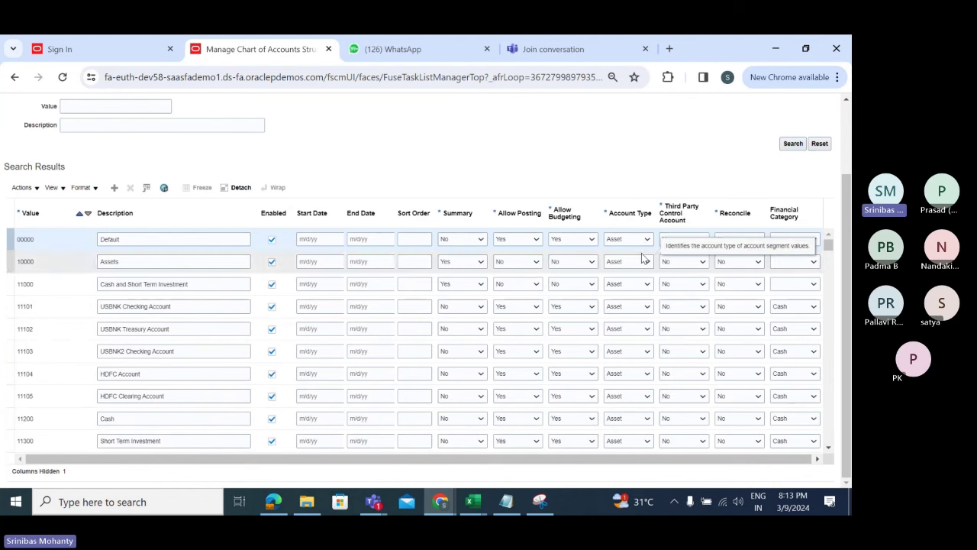
{"action": "left_click_drag", "start_coordinate": [828, 254], "coordinate": [831, 356]}
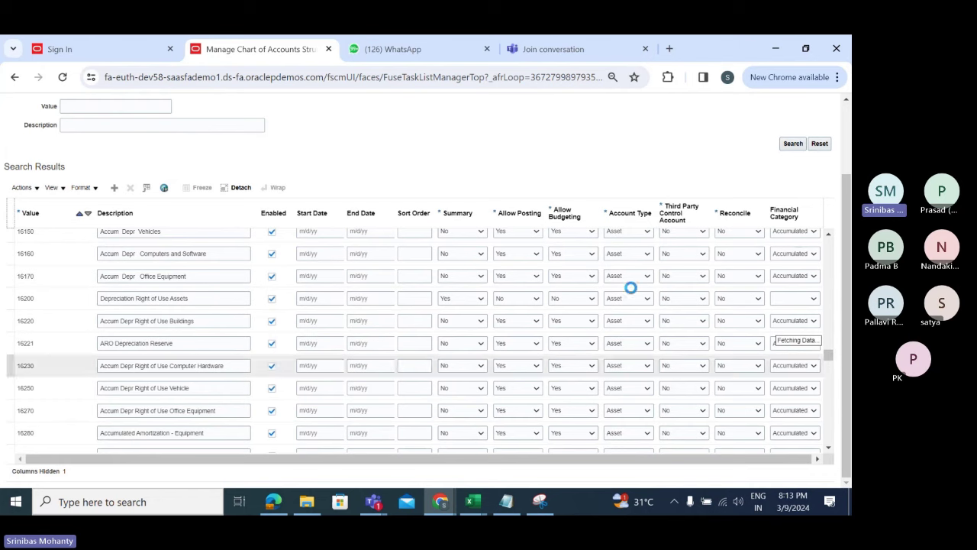
{"action": "scroll", "coordinate": [574, 334], "scroll_direction": "up", "scroll_amount": 5}
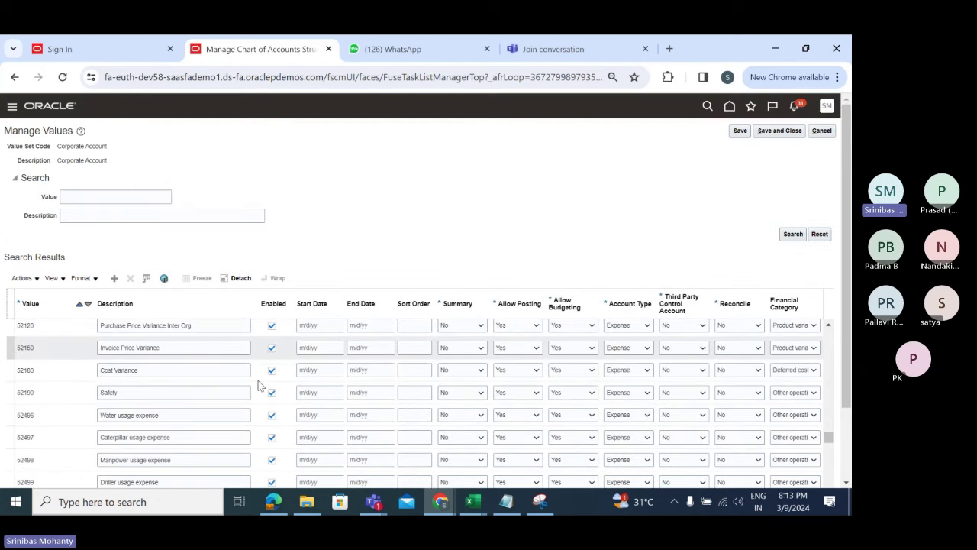
- Save and close the Corporate Account values and return to the Tata COA Imstance
{"action": "left_click_drag", "start_coordinate": [58, 146], "coordinate": [126, 148]}
{"action": "left_click", "coordinate": [554, 158]}
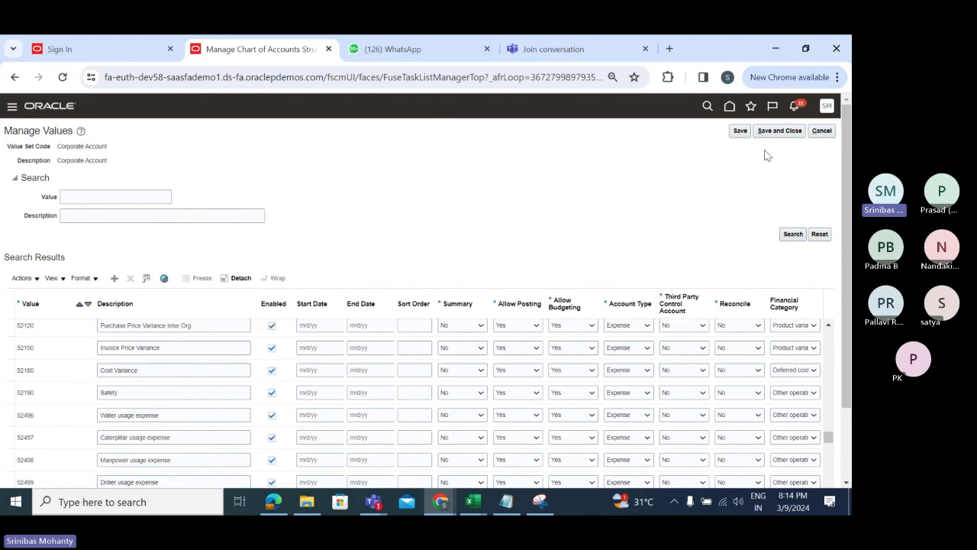
{"action": "left_click", "coordinate": [792, 132]}
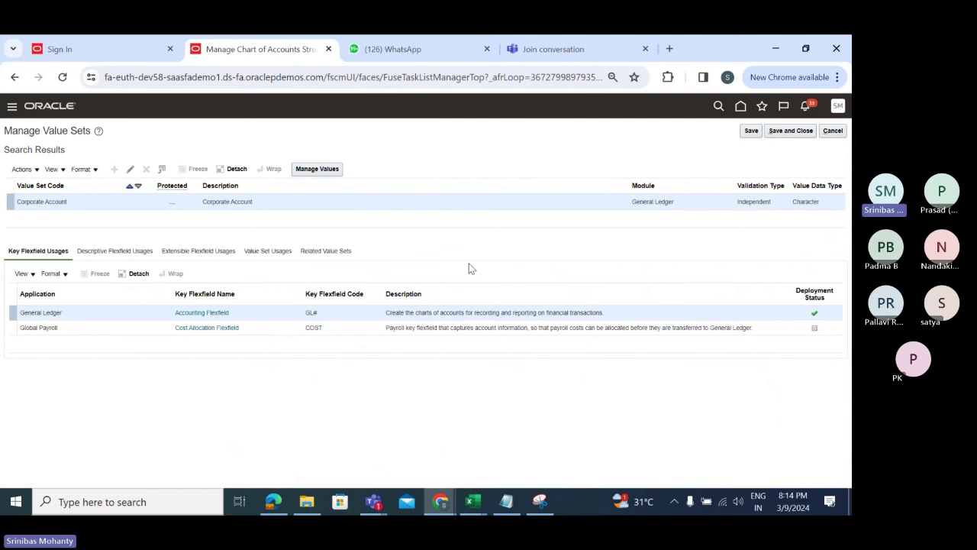
{"action": "left_click", "coordinate": [833, 131]}
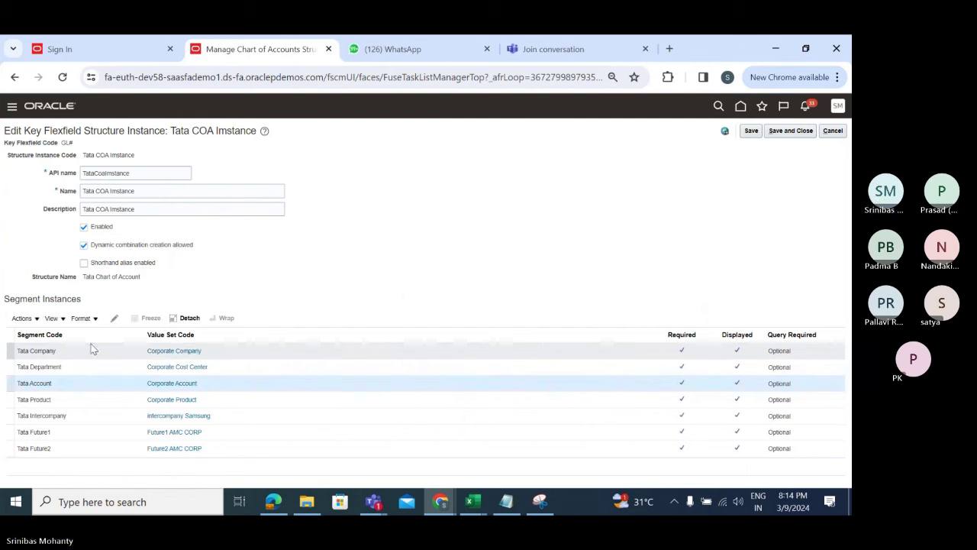
- Review the tree structure name and tree name of the Tata Account segment instance, and cancel out of the structure instance
{"action": "left_click", "coordinate": [114, 320]}
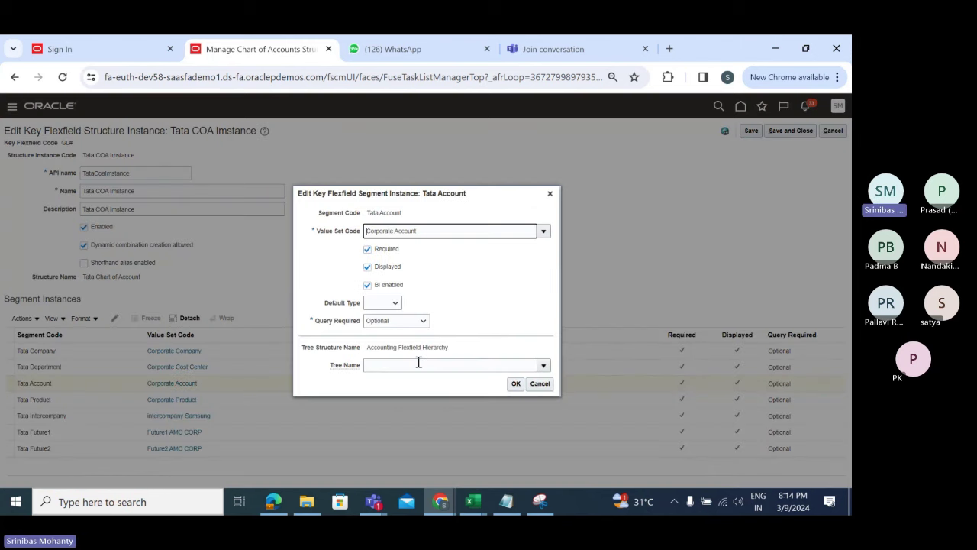
{"action": "left_click_drag", "start_coordinate": [366, 349], "coordinate": [424, 347]}
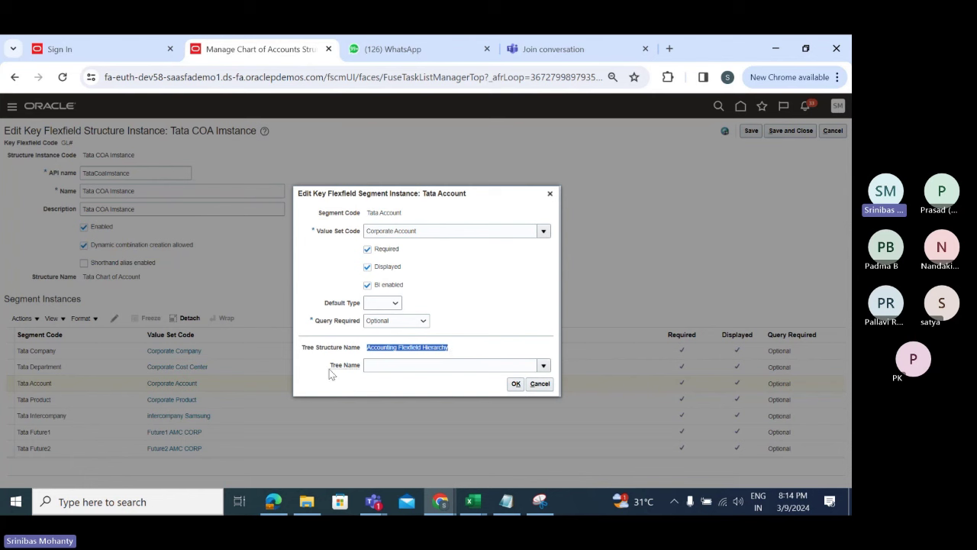
{"action": "left_click_drag", "start_coordinate": [330, 368], "coordinate": [371, 366]}
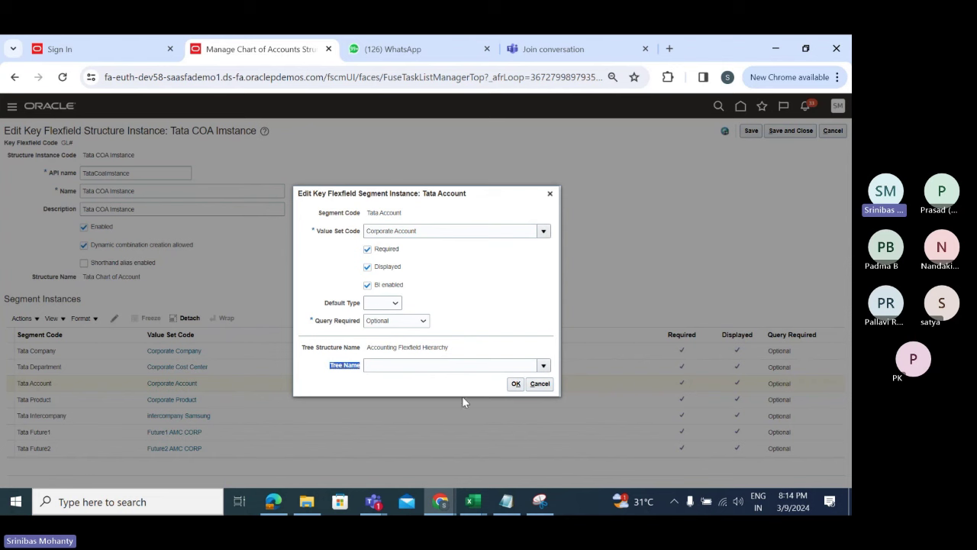
{"action": "left_click", "coordinate": [550, 194]}
{"action": "left_click", "coordinate": [387, 366]}
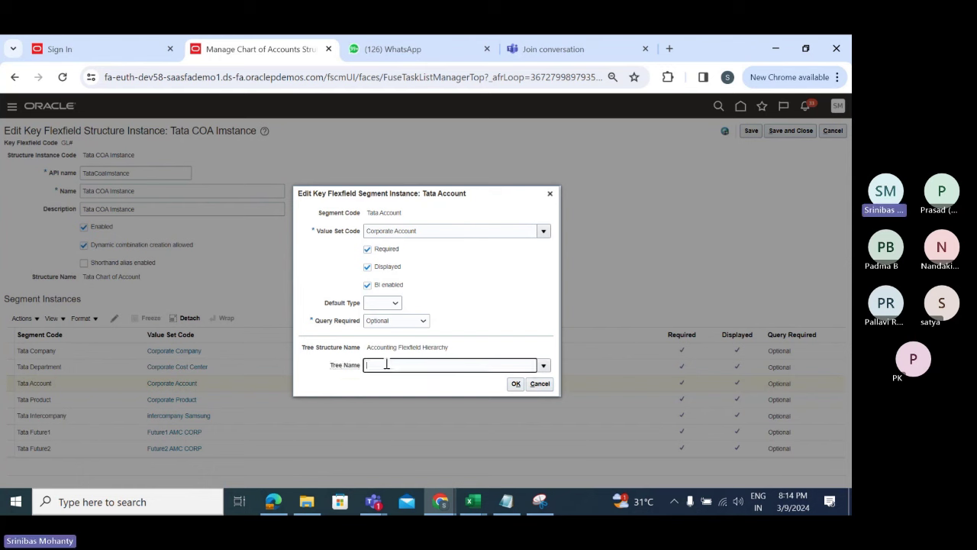
{"action": "left_click", "coordinate": [550, 194]}
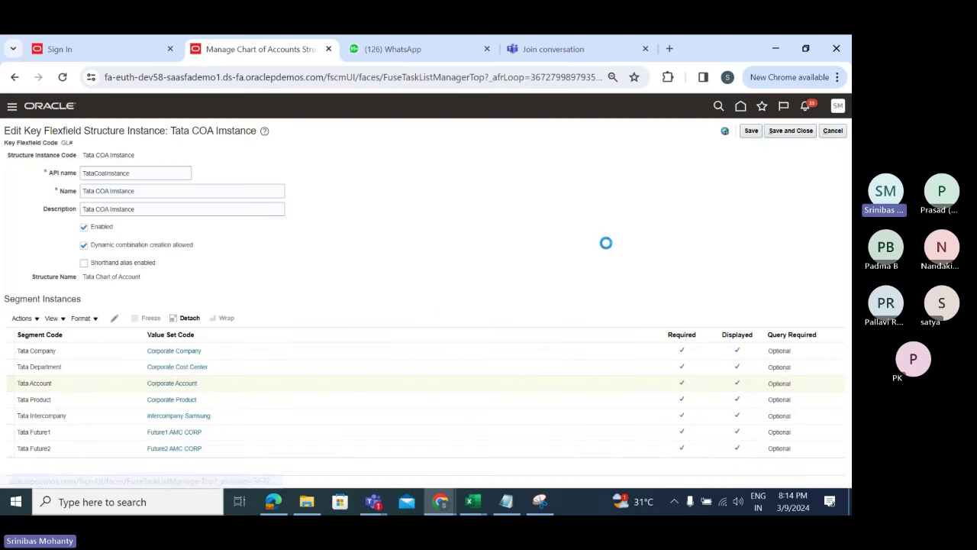
{"action": "left_click", "coordinate": [836, 132]}
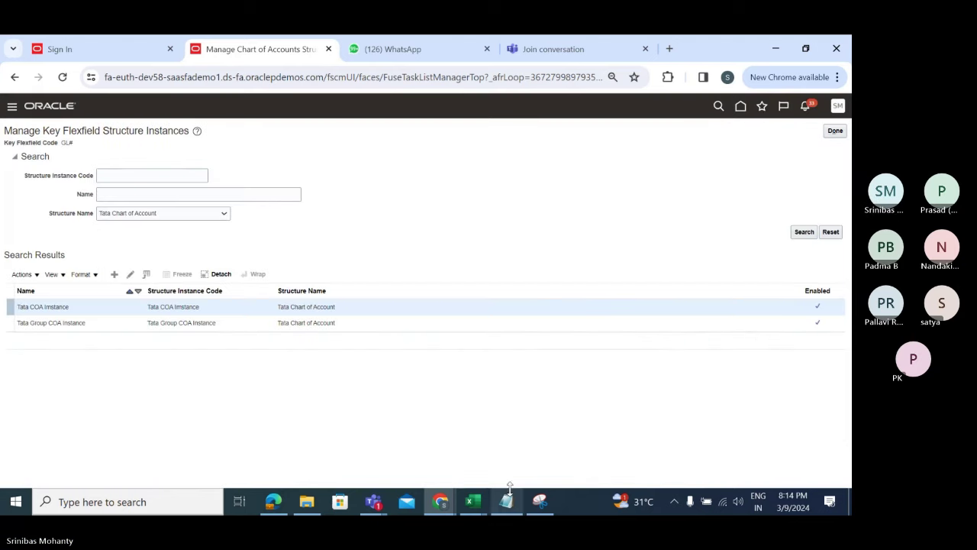
- Switch to Excel and enter the note "Accounitng Tree" in cell D92 of Sheet2
{"action": "left_click", "coordinate": [476, 506]}
{"action": "left_click", "coordinate": [566, 457]}
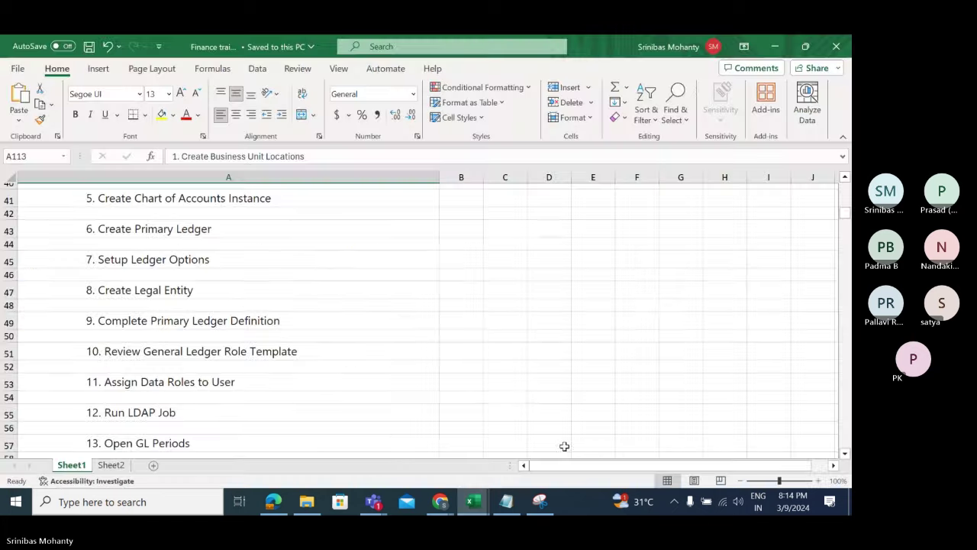
{"action": "left_click", "coordinate": [113, 467]}
{"action": "scroll", "coordinate": [336, 382], "scroll_direction": "down", "scroll_amount": 5}
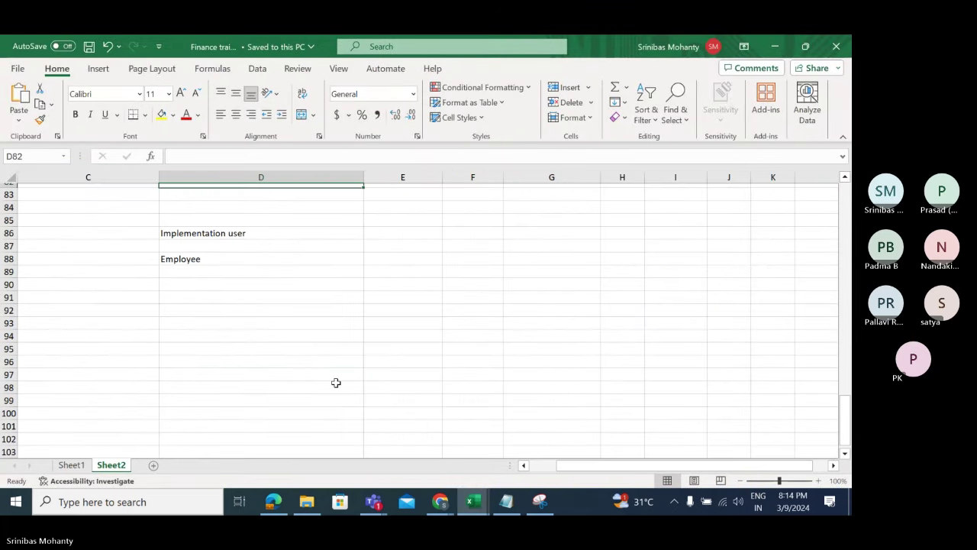
{"action": "scroll", "coordinate": [336, 381], "scroll_direction": "down", "scroll_amount": 1}
{"action": "scroll", "coordinate": [186, 328], "scroll_direction": "up", "scroll_amount": 1}
{"action": "left_click", "coordinate": [179, 311]}
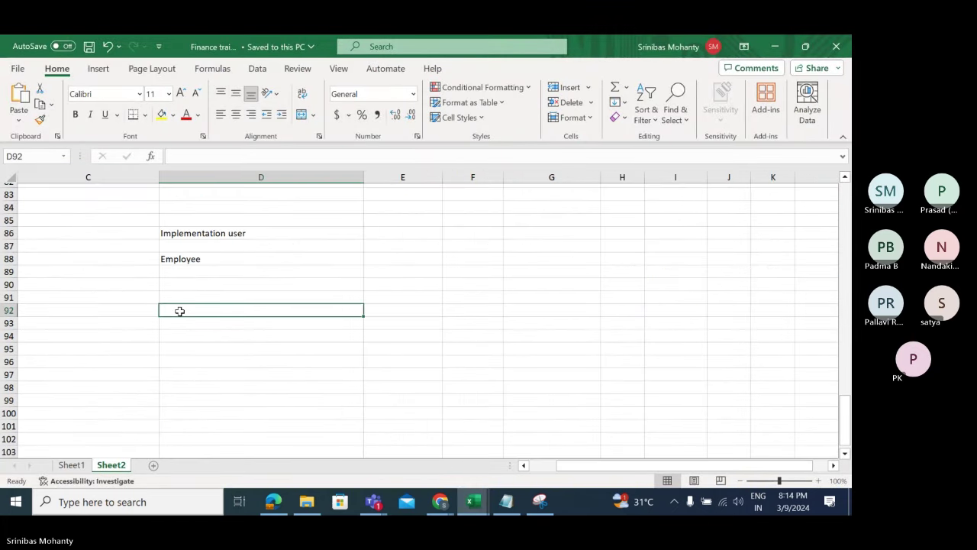
{"action": "type", "text": "Accounitng"}
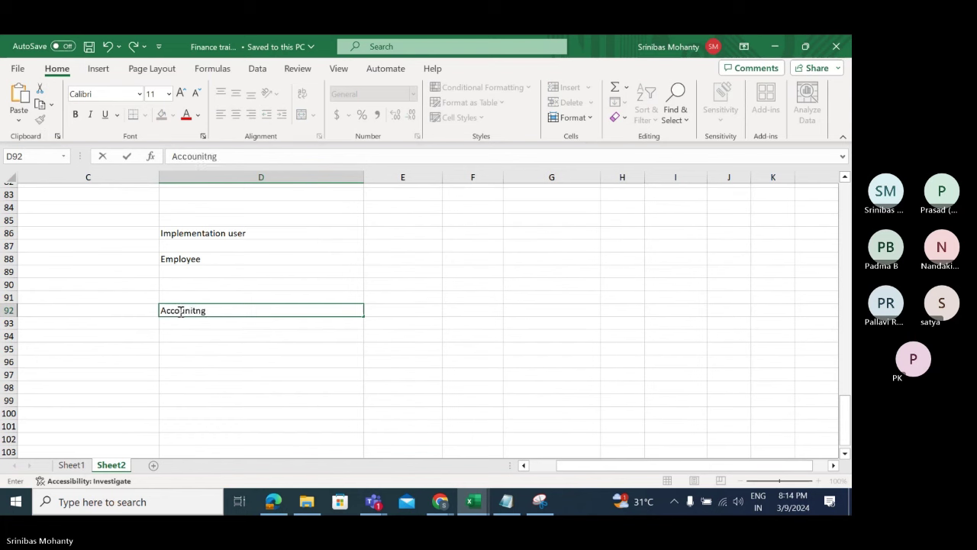
{"action": "type", "text": " hI"}
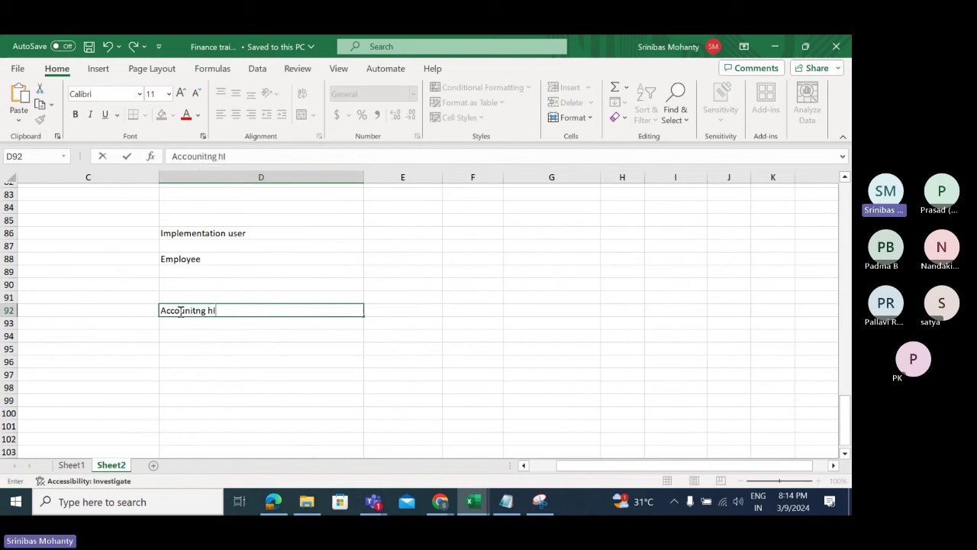
{"action": "type", "text": "RACHY"}
{"action": "key", "text": "BackSpace"}
{"action": "key", "text": "BackSpace"}
{"action": "key", "text": "BackSpace"}
{"action": "key", "text": "BackSpace"}
{"action": "key", "text": "BackSpace"}
{"action": "key", "text": "BackSpace"}
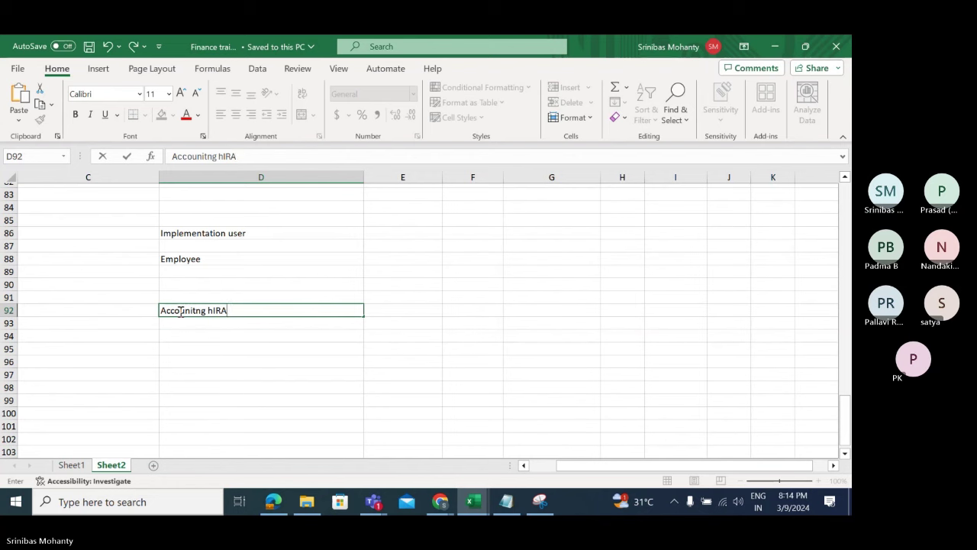
{"action": "type", "text": "Tree"}
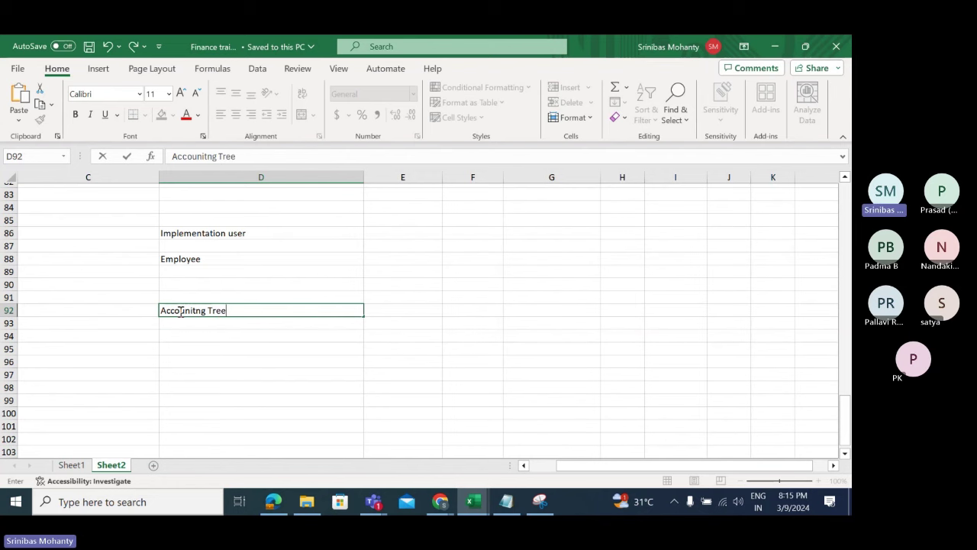
- Return to Oracle in the browser, close the structure instances and chart of accounts structures, and open the Manage Account Hierarchies task
{"action": "left_click", "coordinate": [440, 501]}
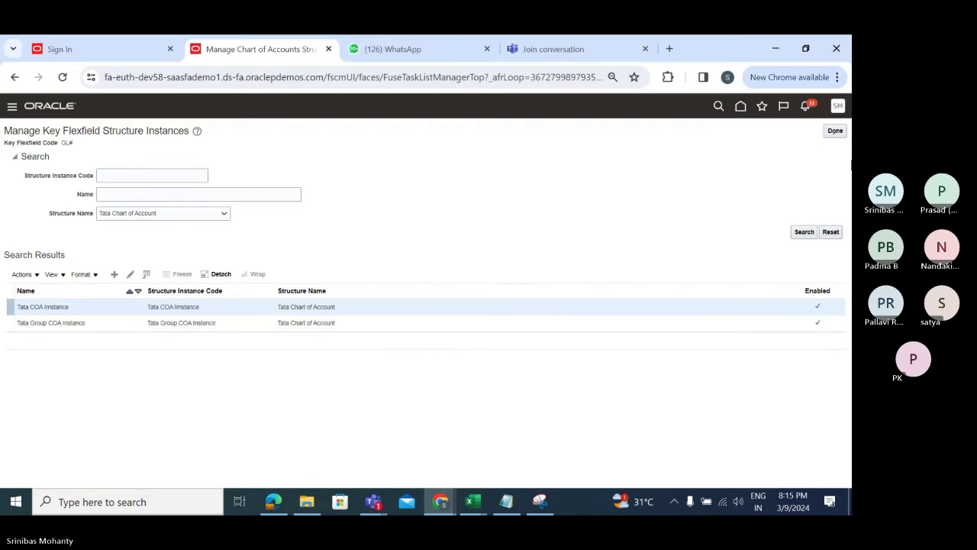
{"action": "left_click", "coordinate": [835, 132]}
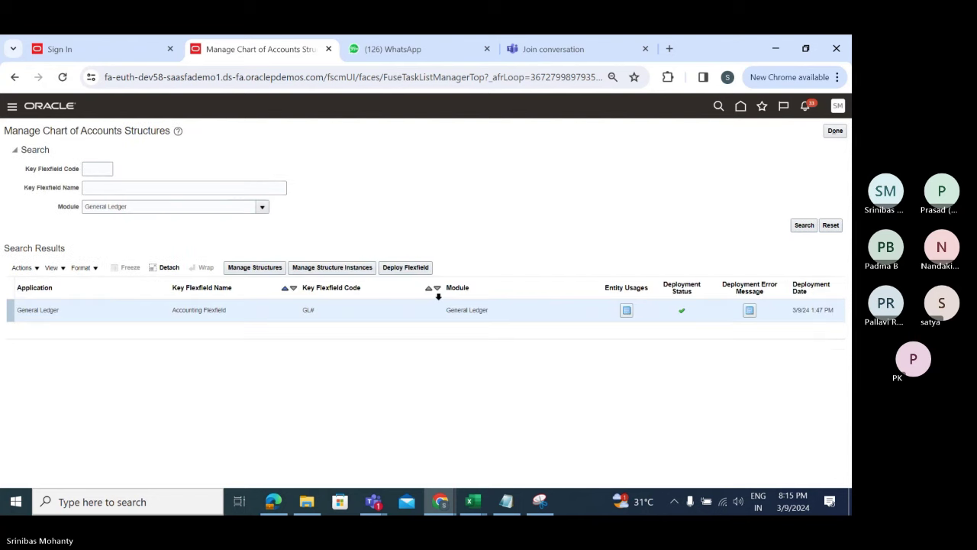
{"action": "left_click", "coordinate": [835, 131]}
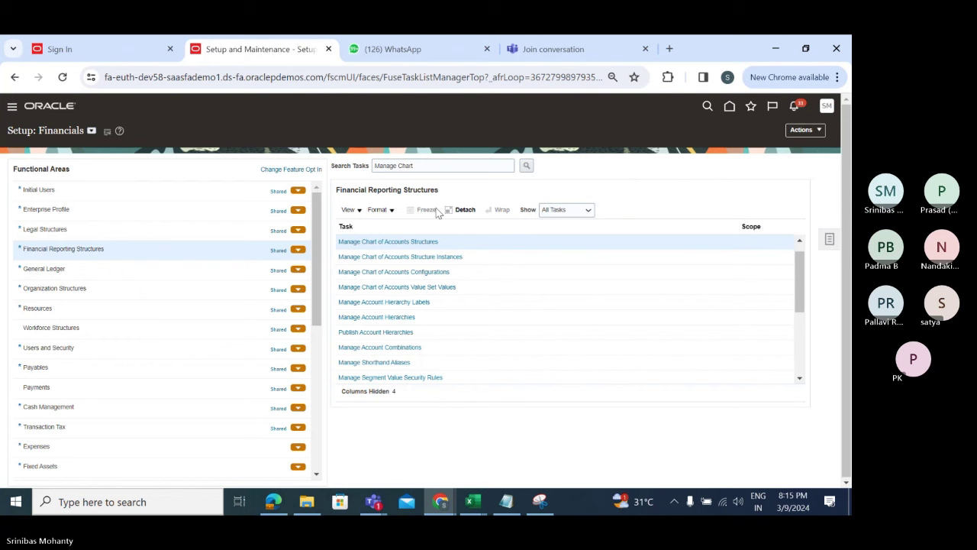
{"action": "left_click", "coordinate": [401, 321]}
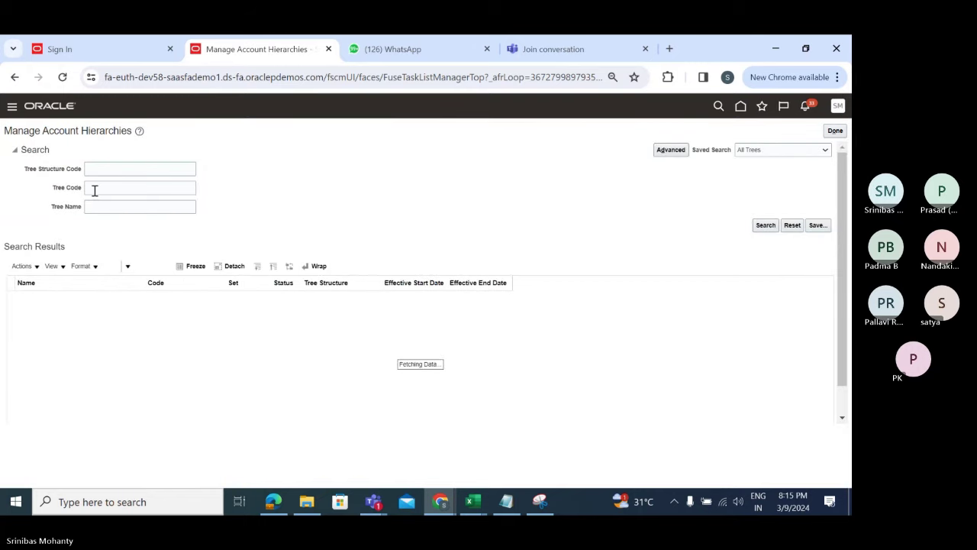
- Search the account hierarchies by tree structure code Cor, and clear the code to search for all trees
{"action": "left_click", "coordinate": [113, 168]}
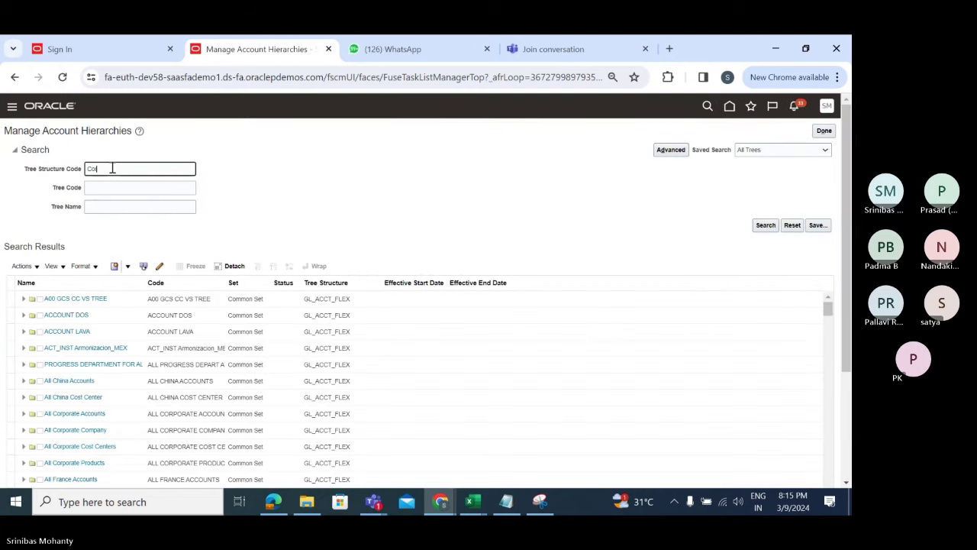
{"action": "left_click", "coordinate": [765, 225]}
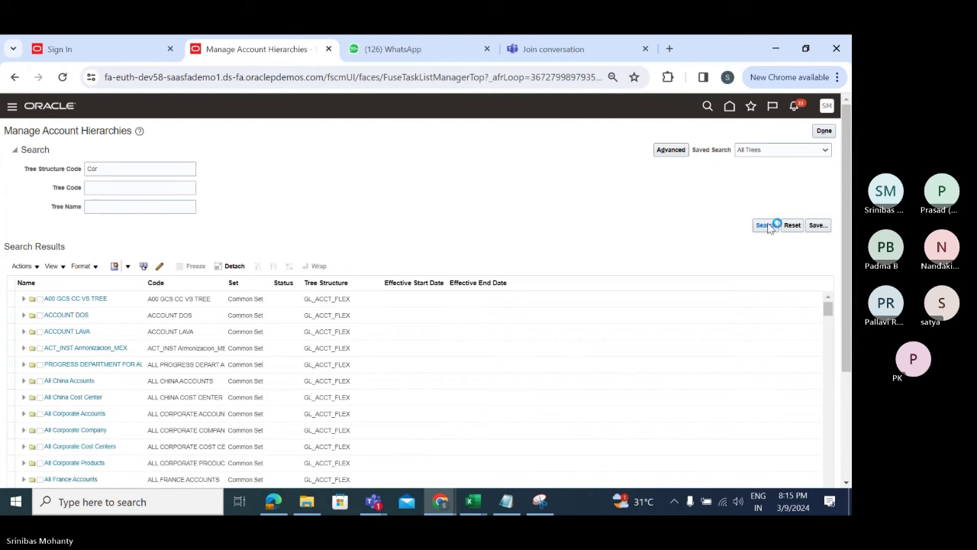
{"action": "left_click", "coordinate": [125, 168]}
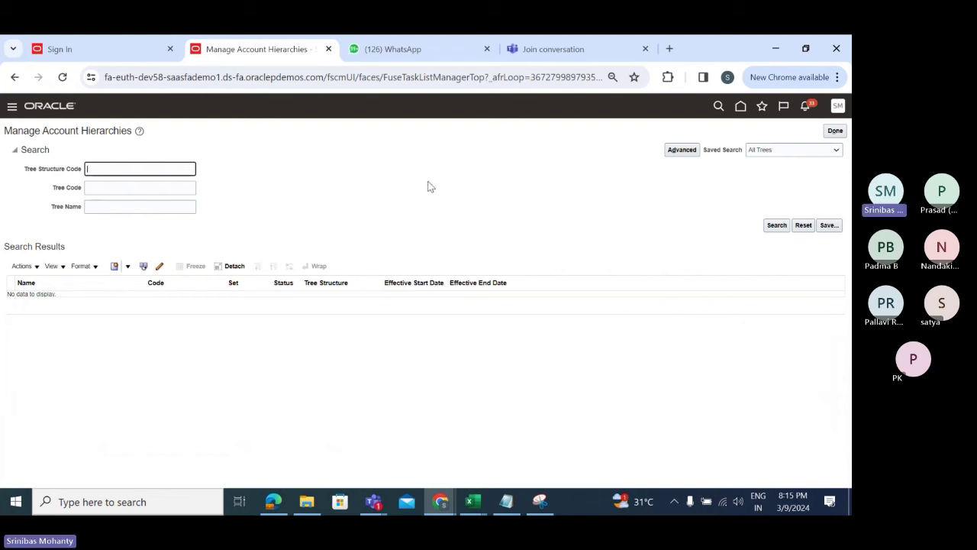
{"action": "left_click", "coordinate": [779, 225]}
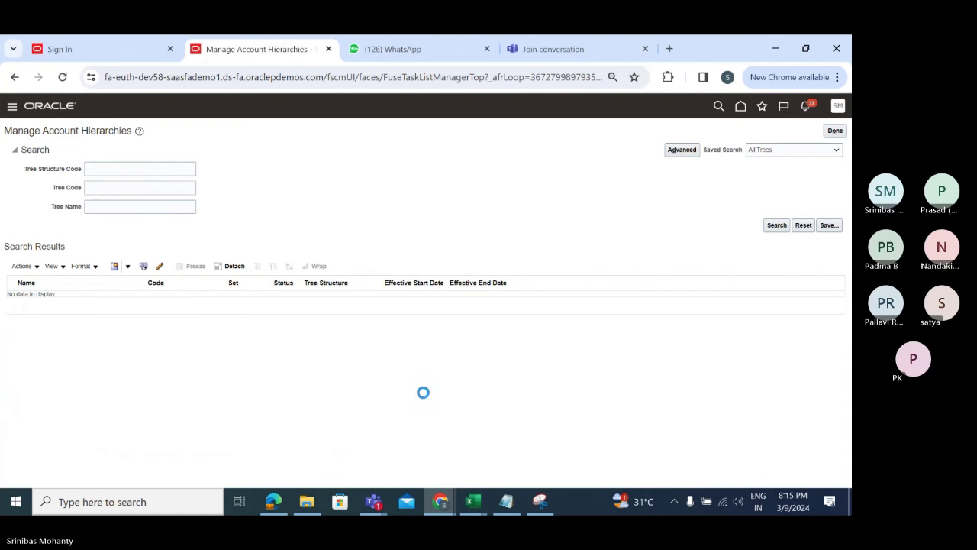
- Expand the All Corporate Accounts tree and open its version V1, with tree nodes updated while keeping the tree version active
{"action": "scroll", "coordinate": [388, 224], "scroll_direction": "down", "scroll_amount": 2}
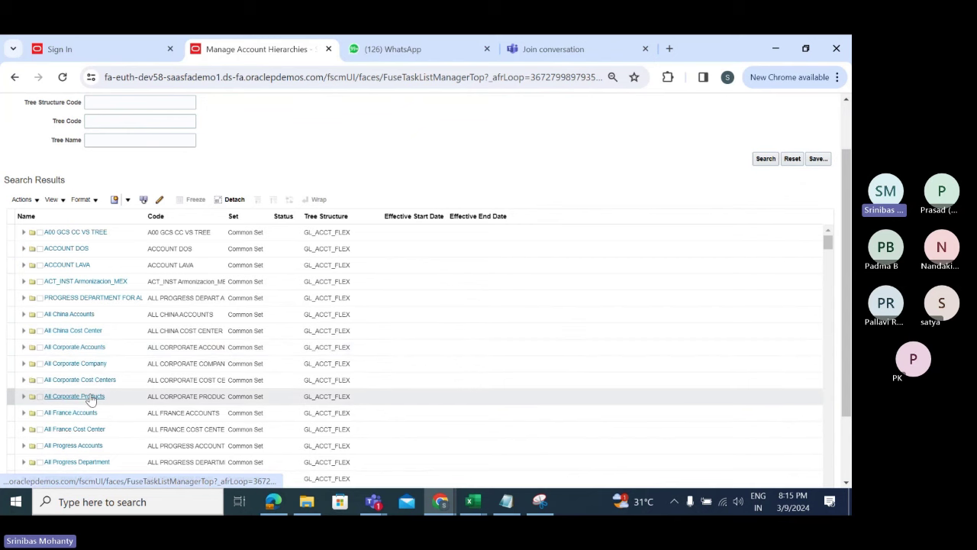
{"action": "scroll", "coordinate": [369, 163], "scroll_direction": "down", "scroll_amount": 2}
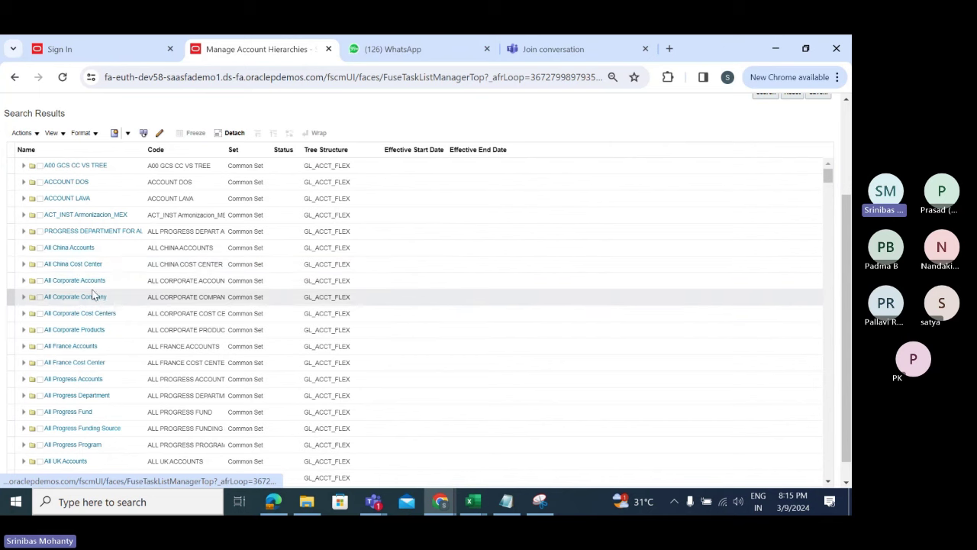
{"action": "left_click", "coordinate": [23, 282]}
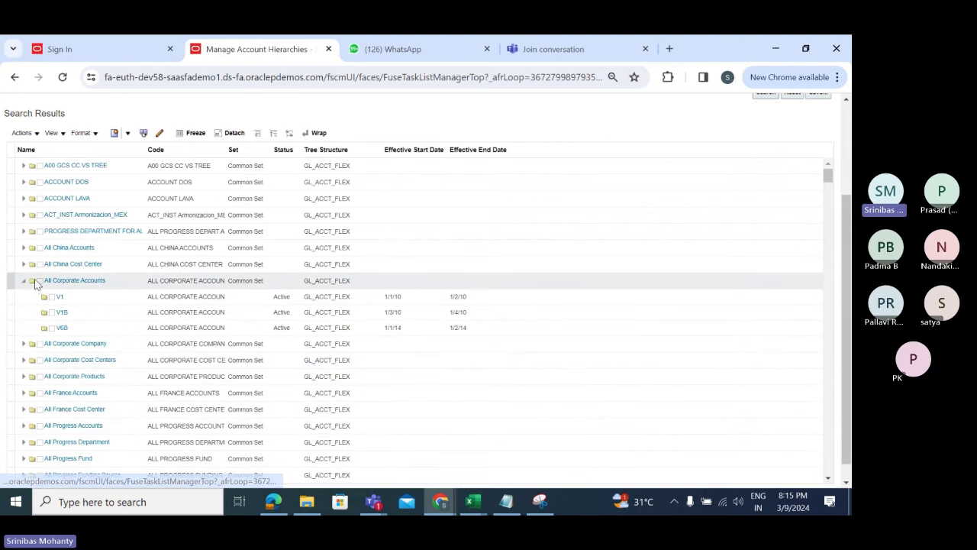
{"action": "left_click", "coordinate": [114, 283]}
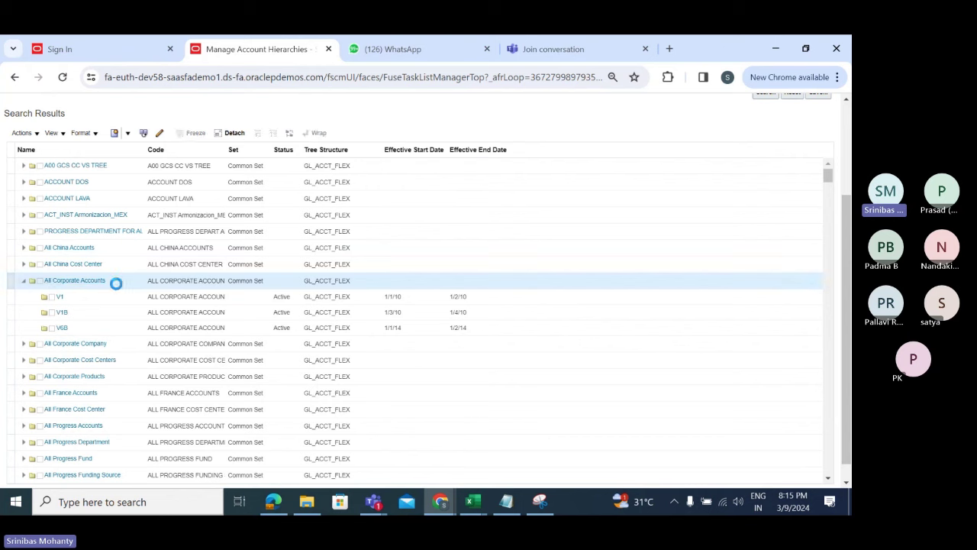
{"action": "left_click", "coordinate": [61, 300]}
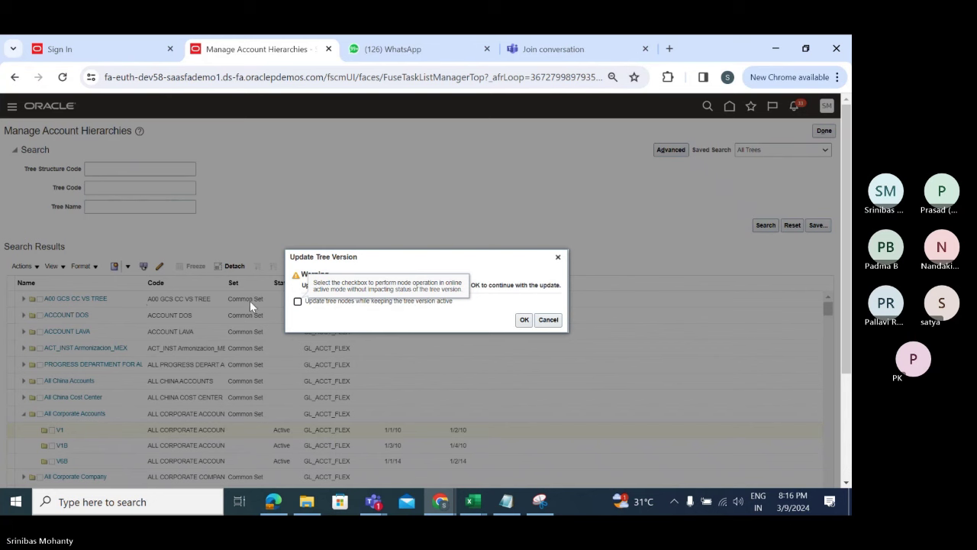
{"action": "left_click", "coordinate": [298, 301]}
{"action": "left_click", "coordinate": [527, 320]}
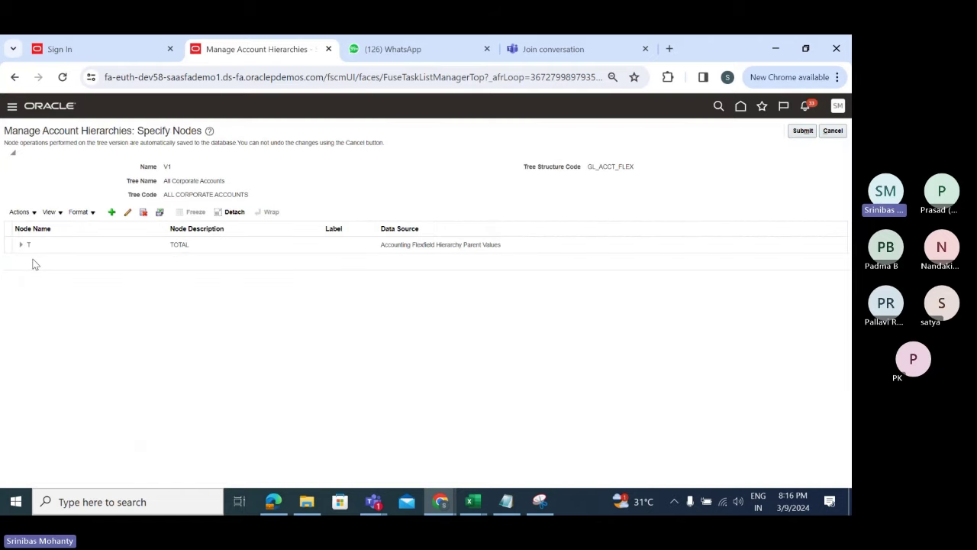
- Review the tree name of version V1, and expand the TOTAL node to examine its top-level parent accounts
{"action": "left_click", "coordinate": [77, 243]}
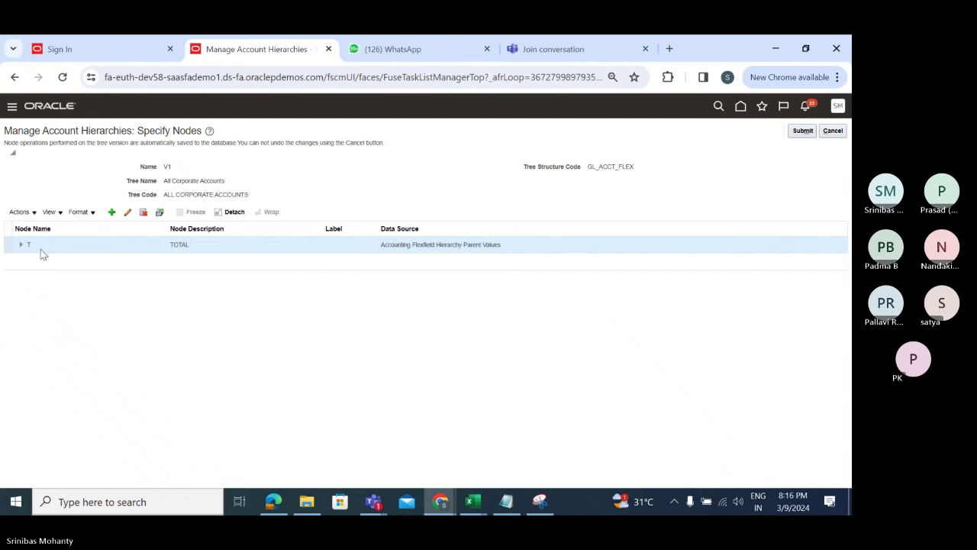
{"action": "left_click_drag", "start_coordinate": [164, 181], "coordinate": [236, 185]}
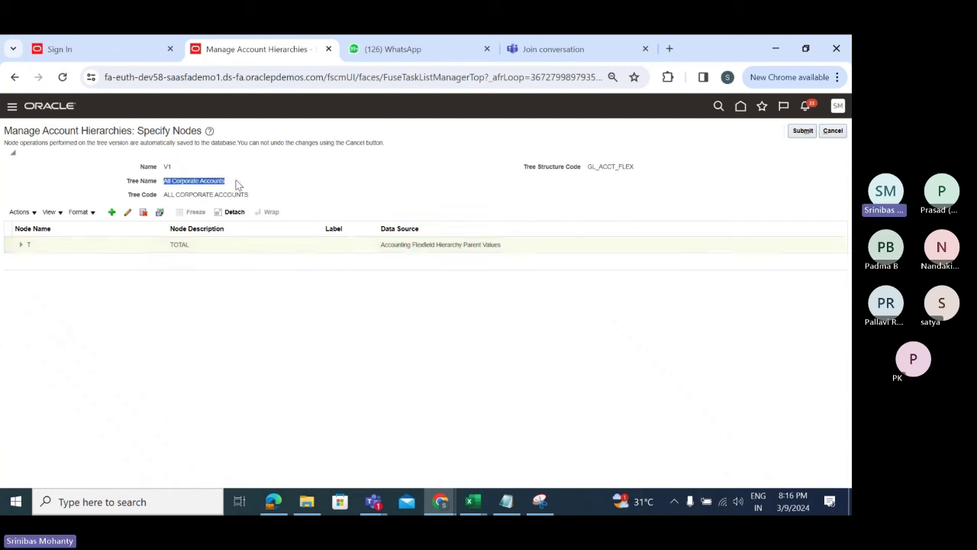
{"action": "left_click", "coordinate": [20, 245]}
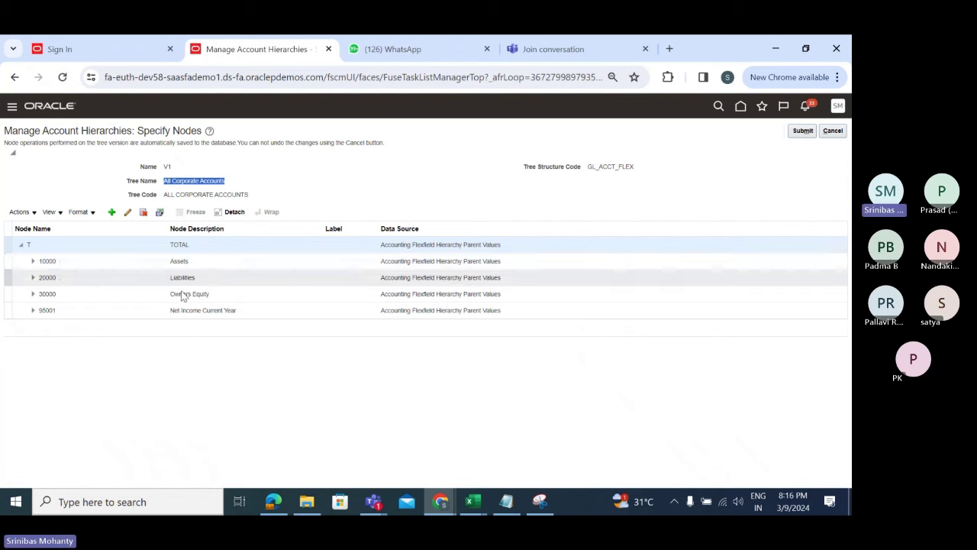
{"action": "left_click", "coordinate": [217, 295]}
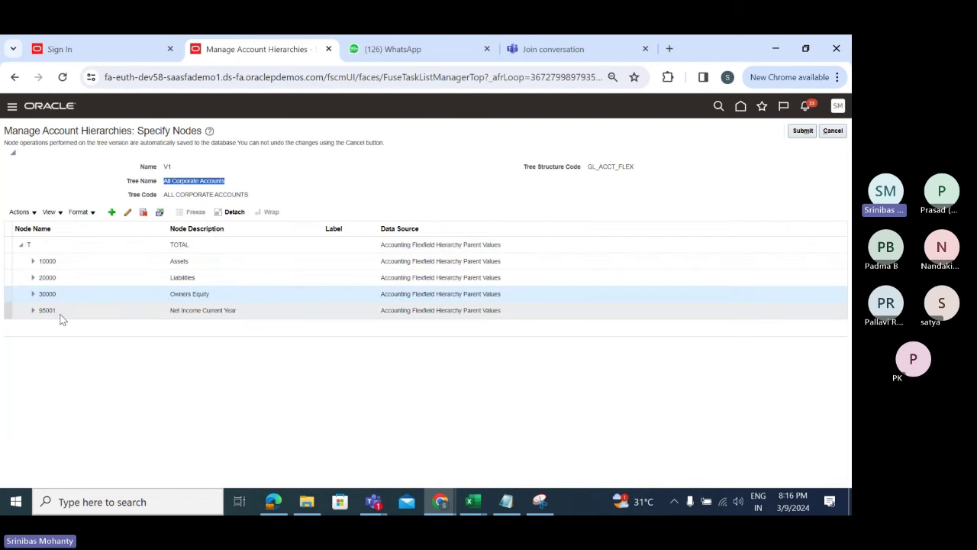
{"action": "left_click", "coordinate": [248, 313]}
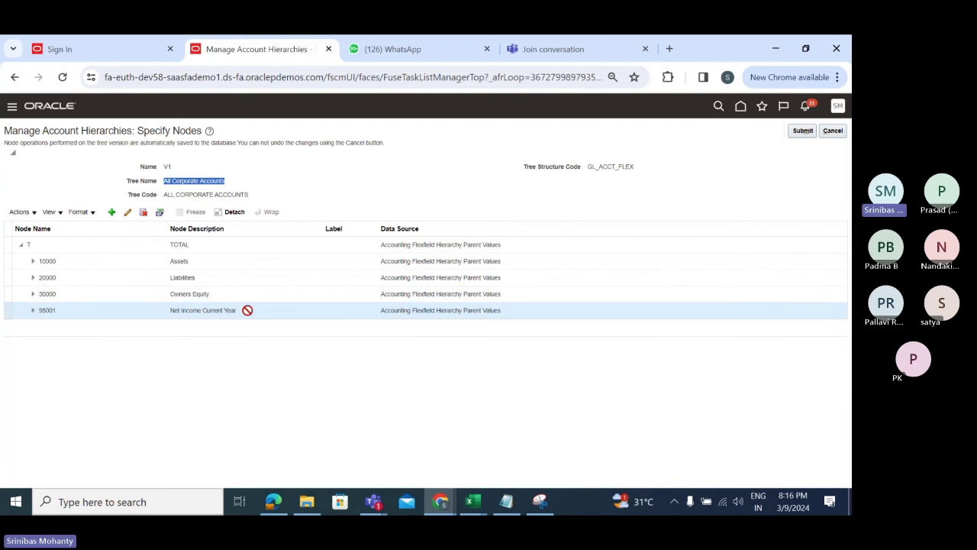
- Expand the Assets node 10000 and its child 11000, Cash and Short Term Investment, to examine their child accounts
{"action": "left_click", "coordinate": [34, 262]}
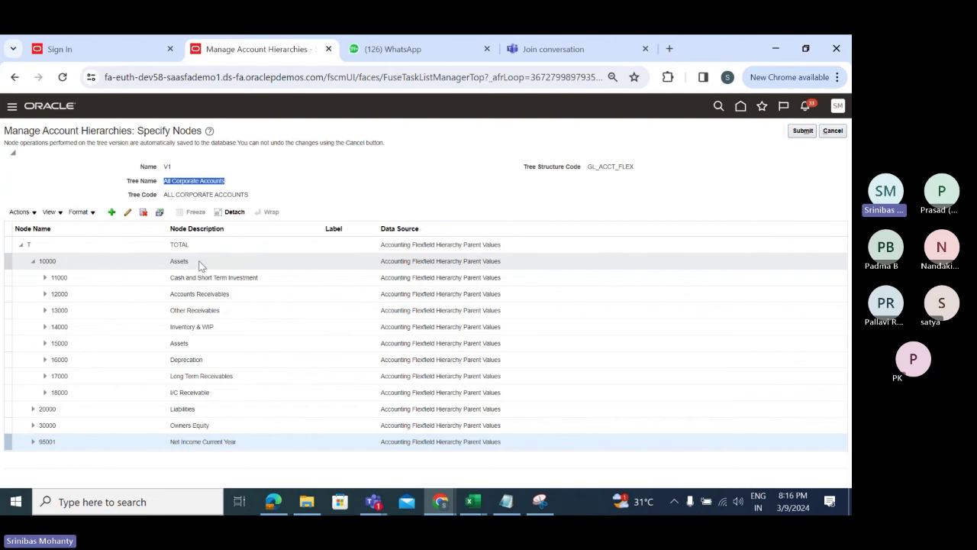
{"action": "left_click", "coordinate": [59, 262]}
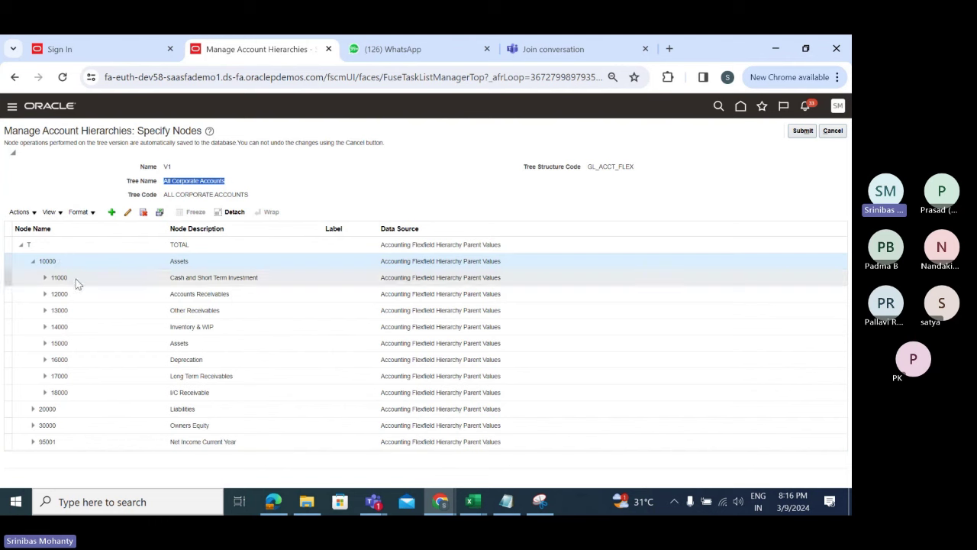
{"action": "left_click", "coordinate": [73, 278]}
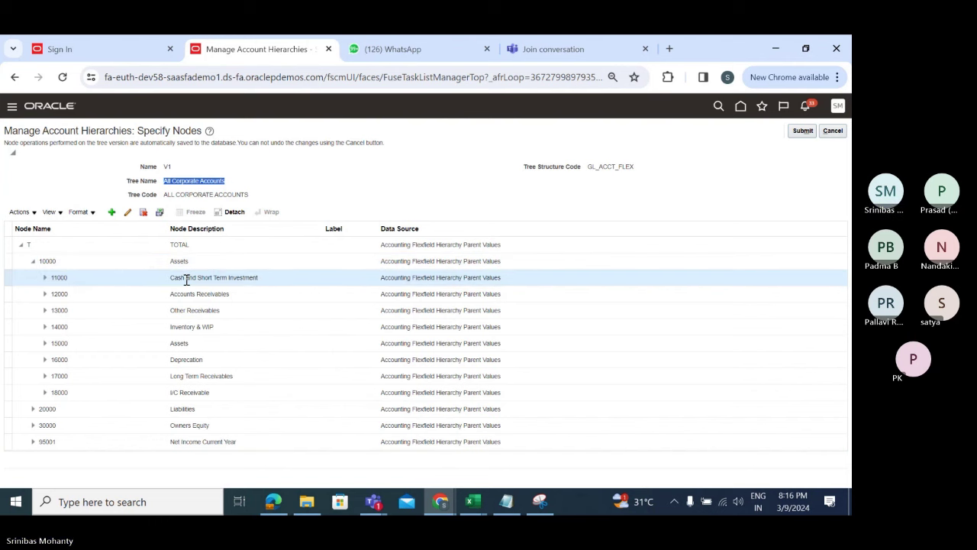
{"action": "left_click", "coordinate": [44, 278]}
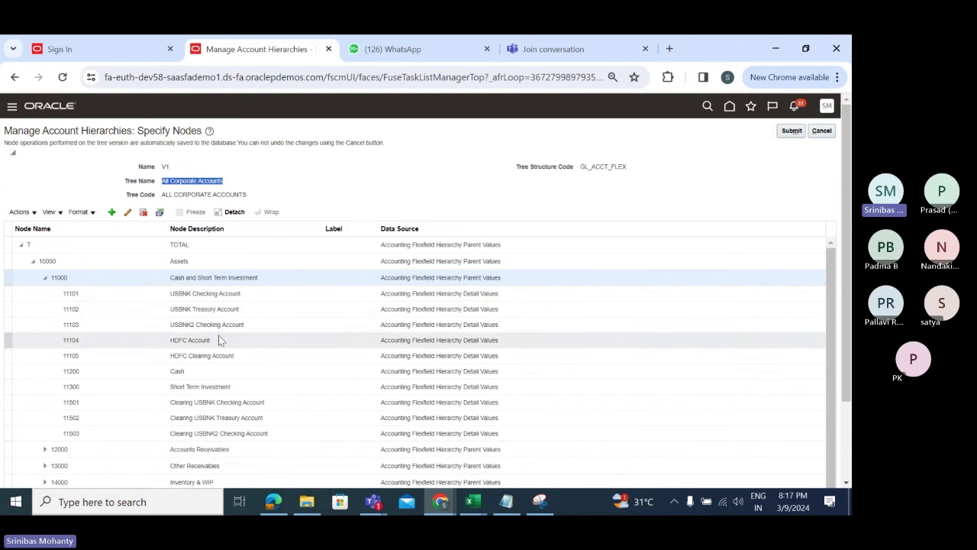
- Expand the Accounts Receivables node 12000 and review its detail accounts alongside those of node 11000
{"action": "scroll", "coordinate": [218, 337], "scroll_direction": "down", "scroll_amount": 5}
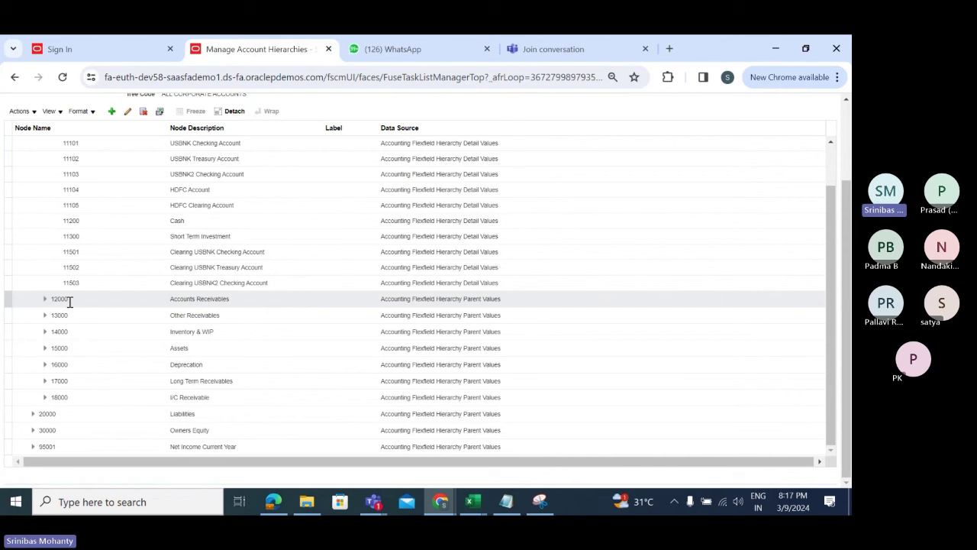
{"action": "left_click", "coordinate": [44, 298]}
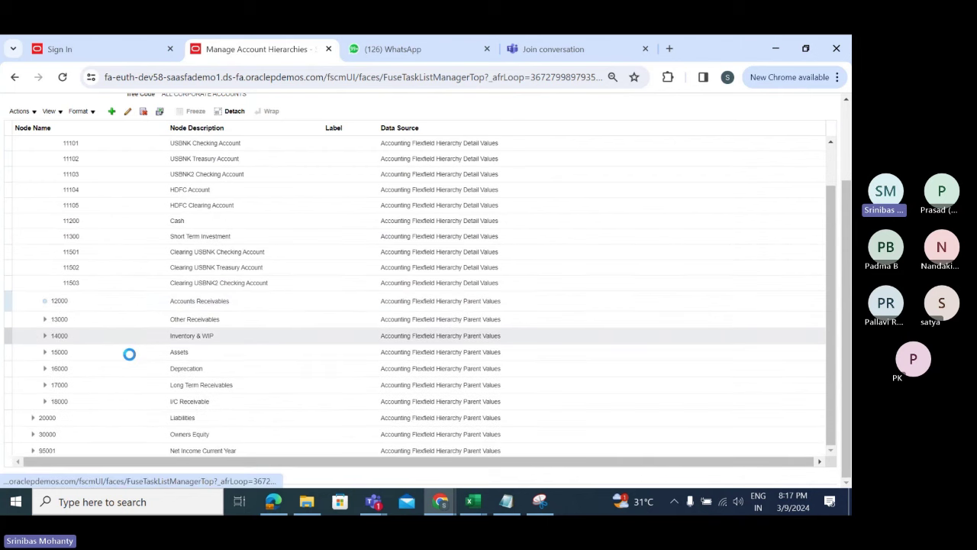
{"action": "scroll", "coordinate": [145, 320], "scroll_direction": "down", "scroll_amount": 4}
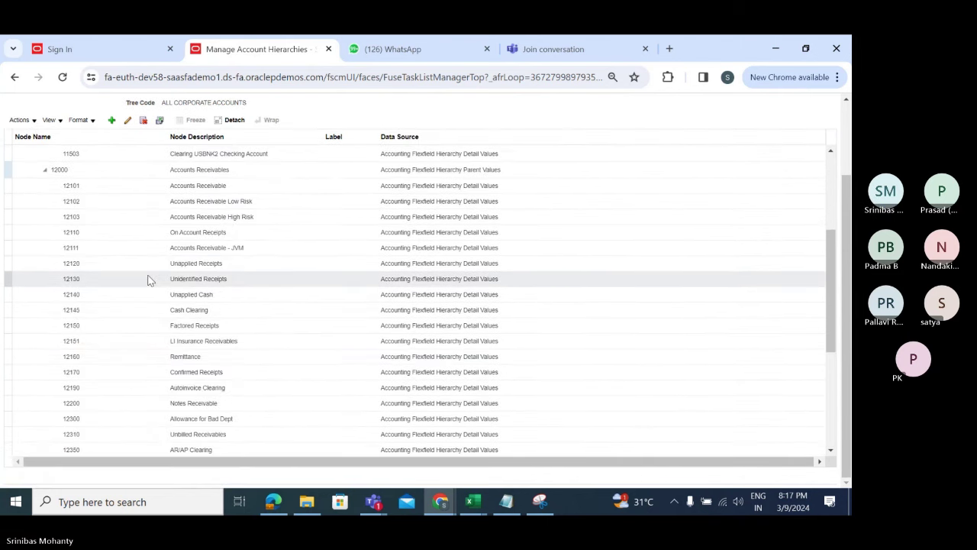
{"action": "scroll", "coordinate": [153, 305], "scroll_direction": "down", "scroll_amount": 5}
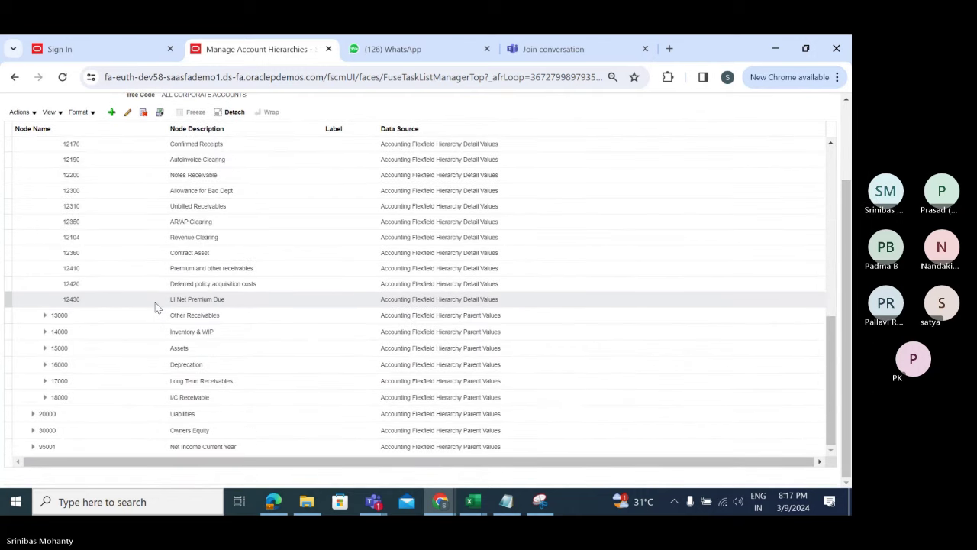
{"action": "scroll", "coordinate": [118, 336], "scroll_direction": "up", "scroll_amount": 10}
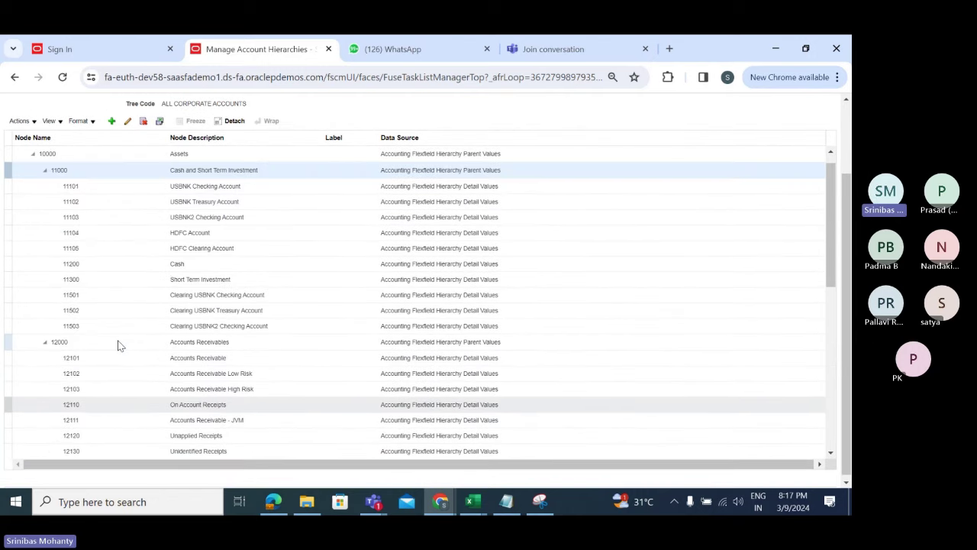
- Collapse node 11000, and enter "Reporting" in cell E94 of Sheet2 in the Finance training workbook in Excel
{"action": "left_click", "coordinate": [45, 278]}
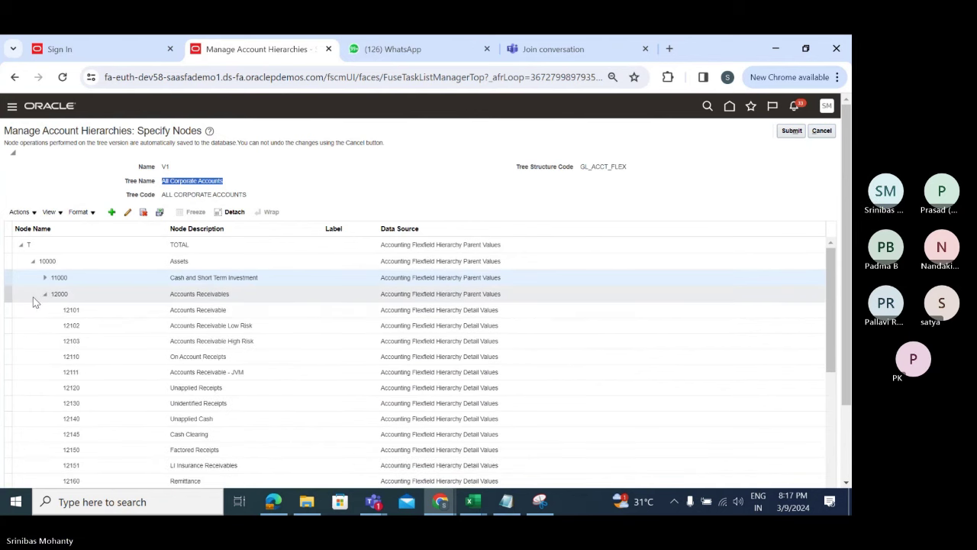
{"action": "left_click", "coordinate": [474, 502]}
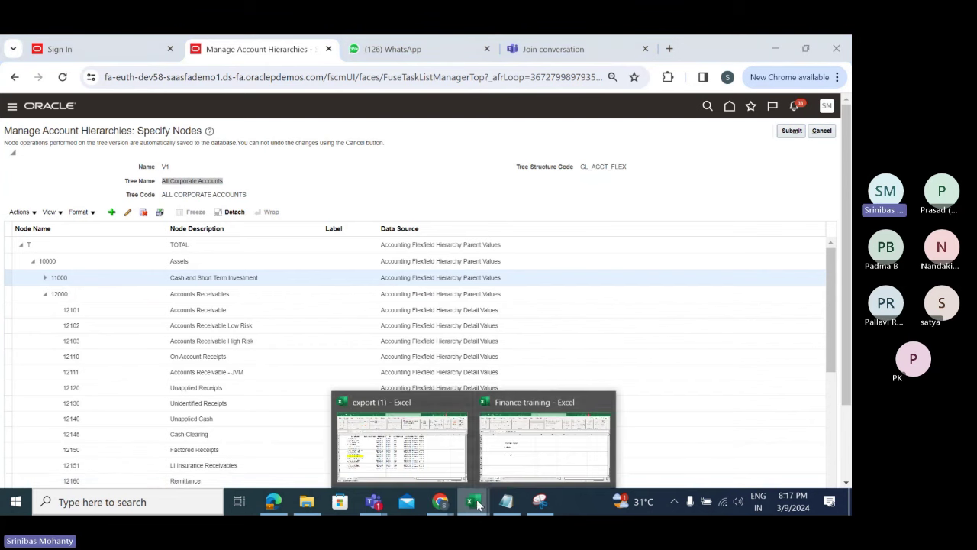
{"action": "left_click", "coordinate": [540, 451]}
{"action": "left_click", "coordinate": [296, 340]}
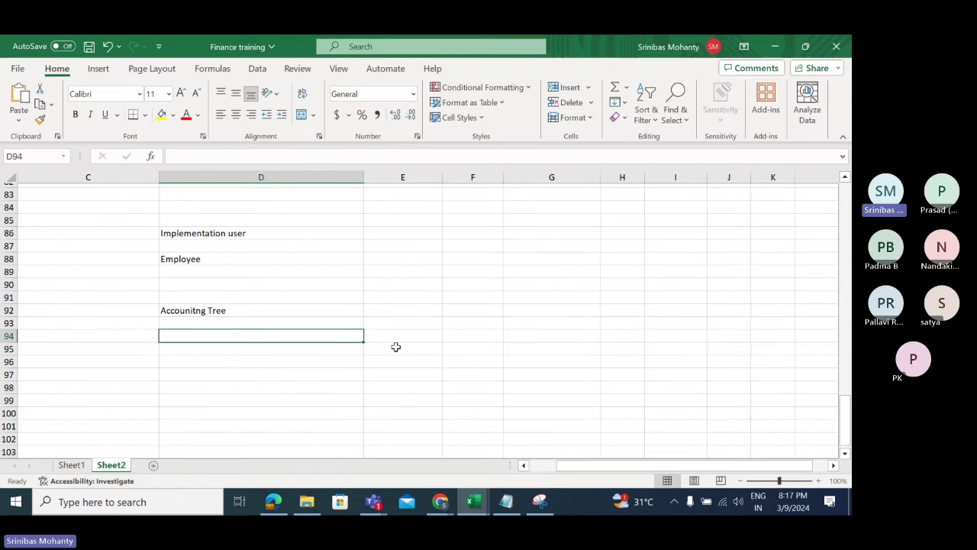
{"action": "left_click", "coordinate": [398, 333]}
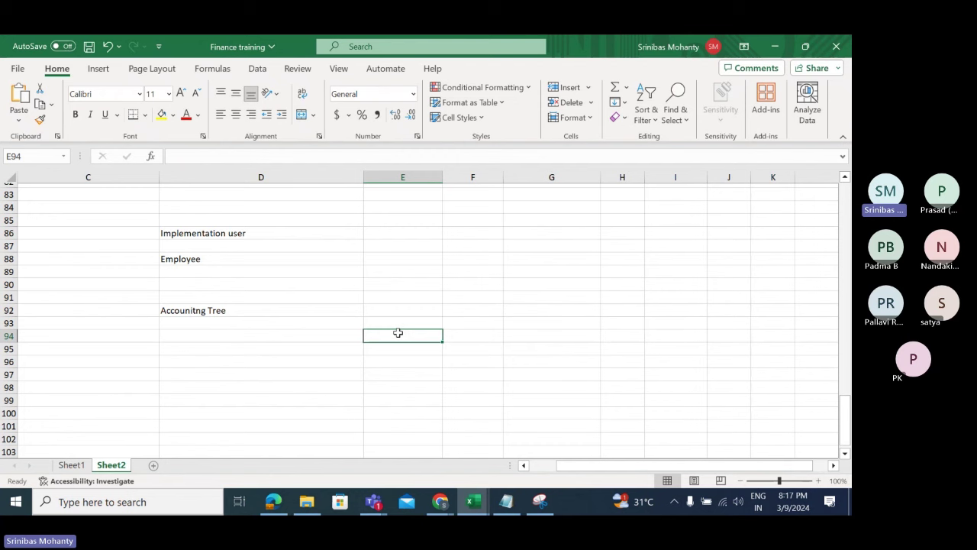
{"action": "type", "text": "Reporting"}
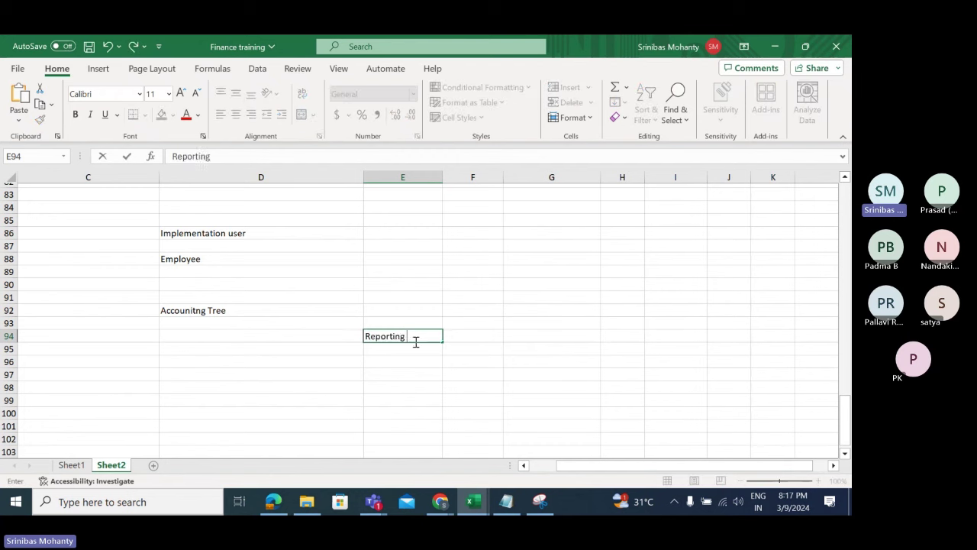
- Enter "FRS Report" in cell E95 and "Smart View Report" in cell E96 below the Reporting entry
{"action": "left_click", "coordinate": [405, 349]}
{"action": "type", "text": "F"}
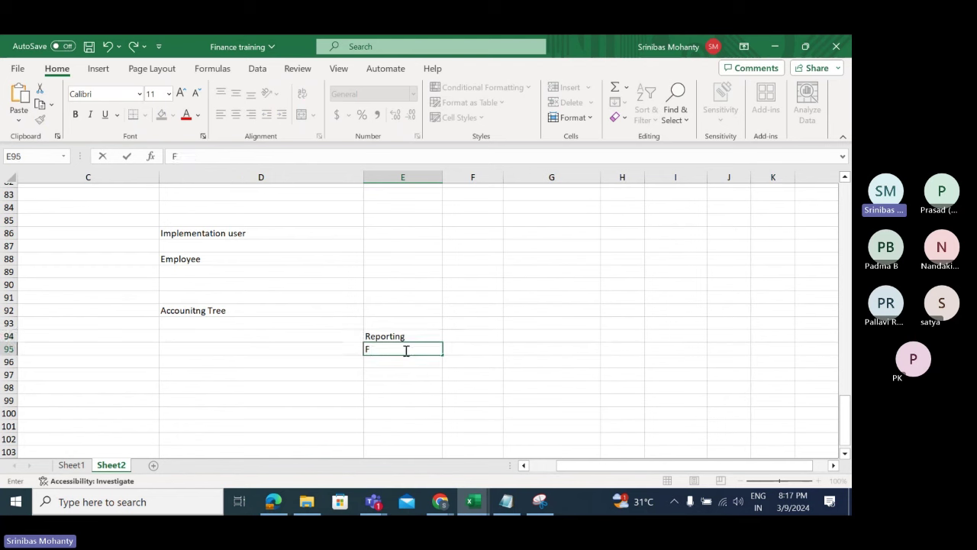
{"action": "type", "text": "RS Report"}
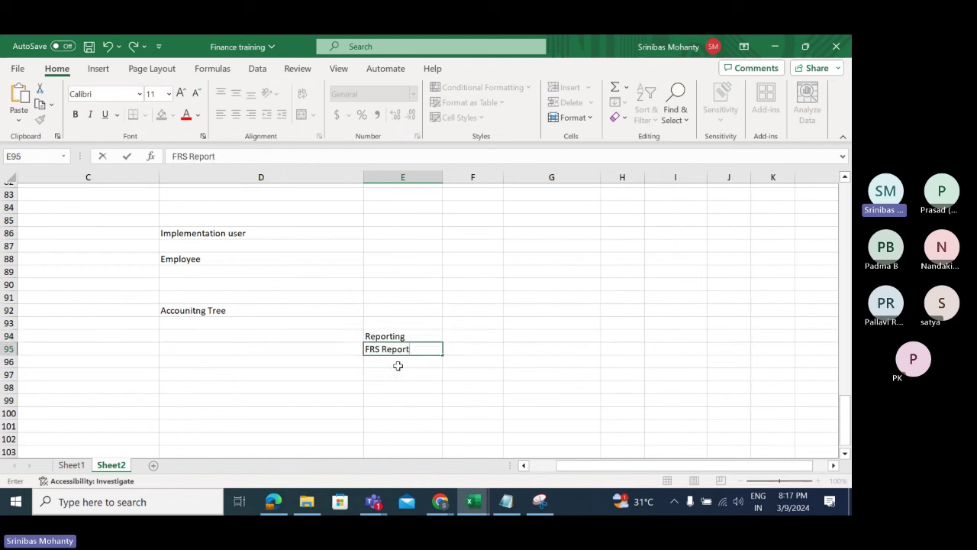
{"action": "left_click", "coordinate": [397, 366]}
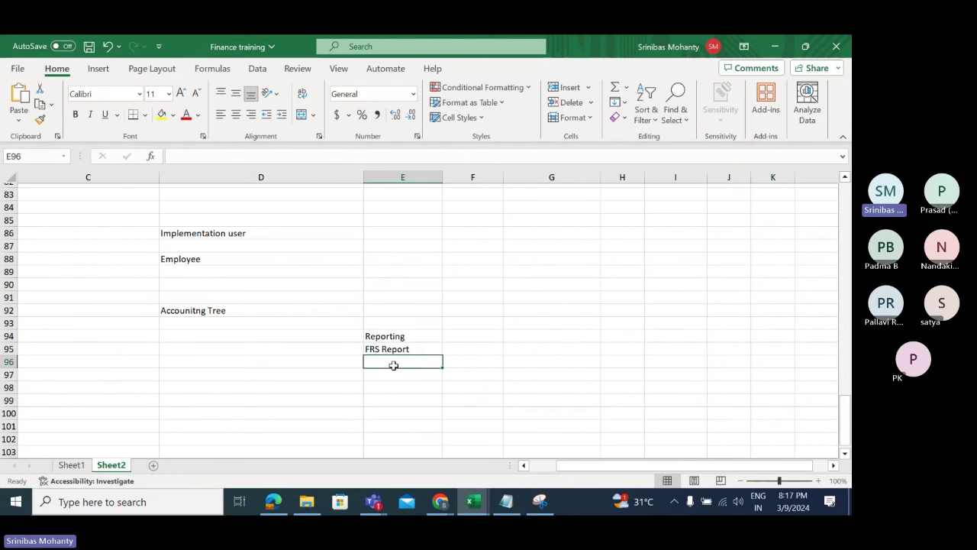
{"action": "type", "text": "SMart Vi"}
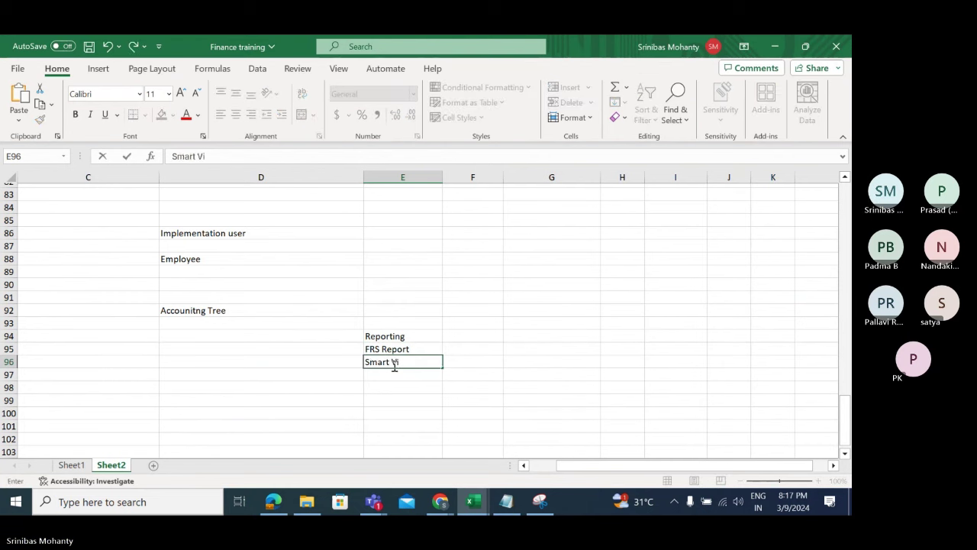
{"action": "type", "text": "ew Report"}
- Enter "Revaluation" in cell E97 and "Cross Validation rule" in cell E98 to complete the list
{"action": "left_click", "coordinate": [383, 374]}
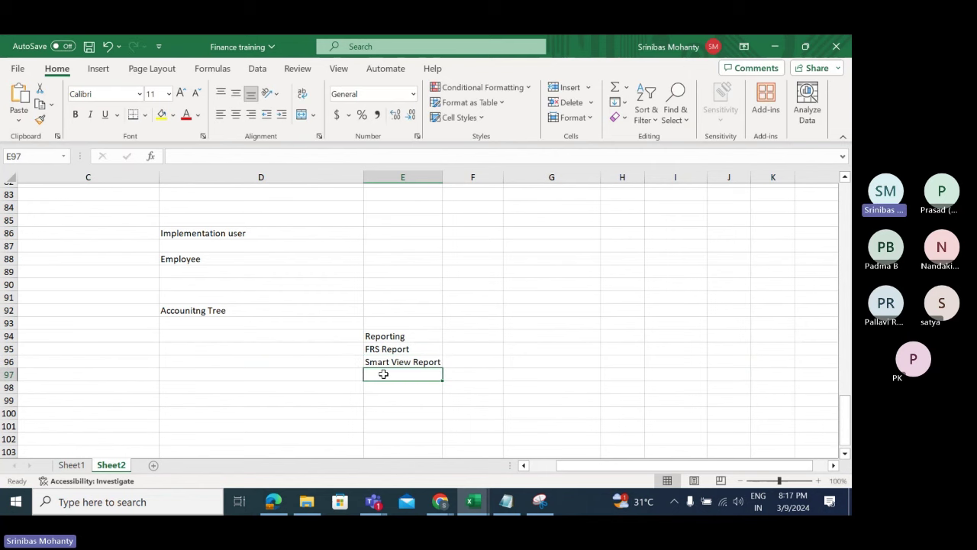
{"action": "type", "text": "Revaluation"}
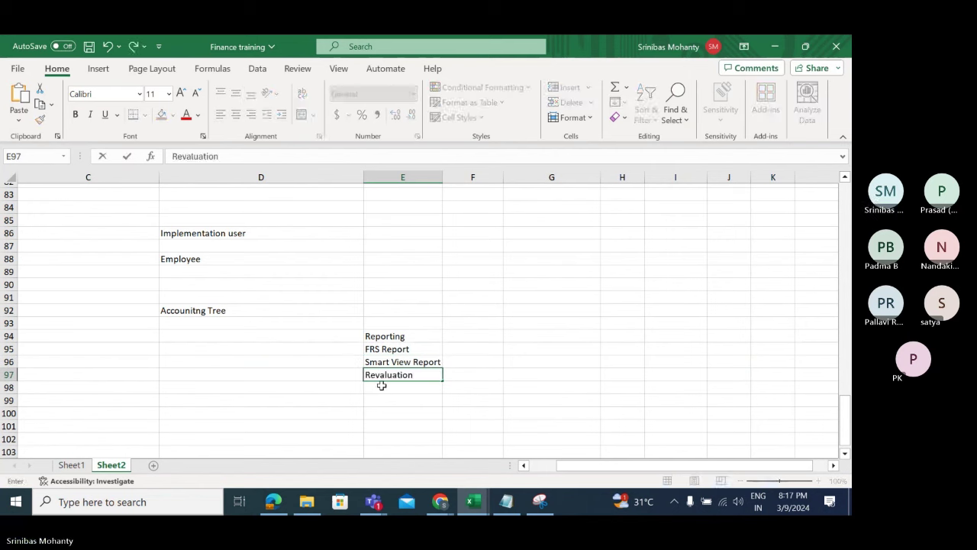
{"action": "left_click", "coordinate": [382, 385]}
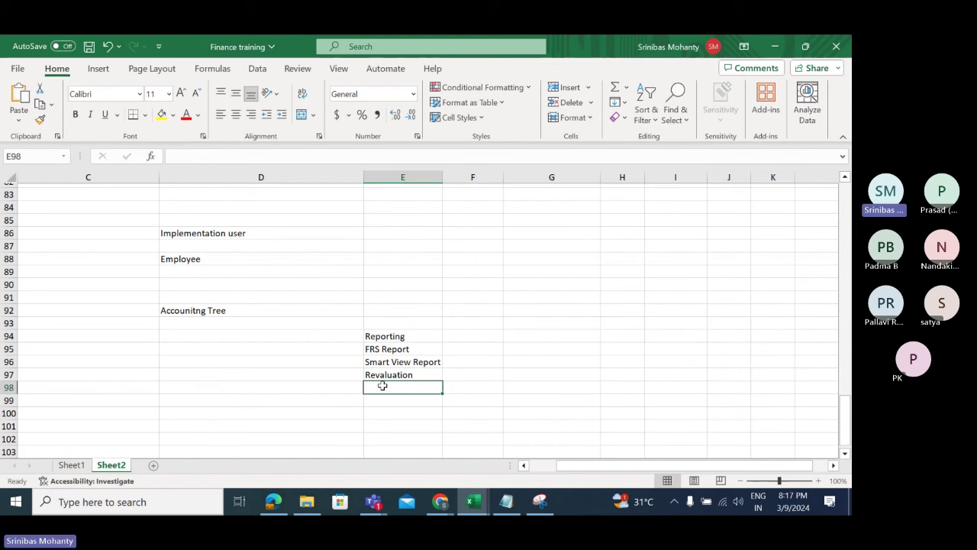
{"action": "type", "text": "Cros"}
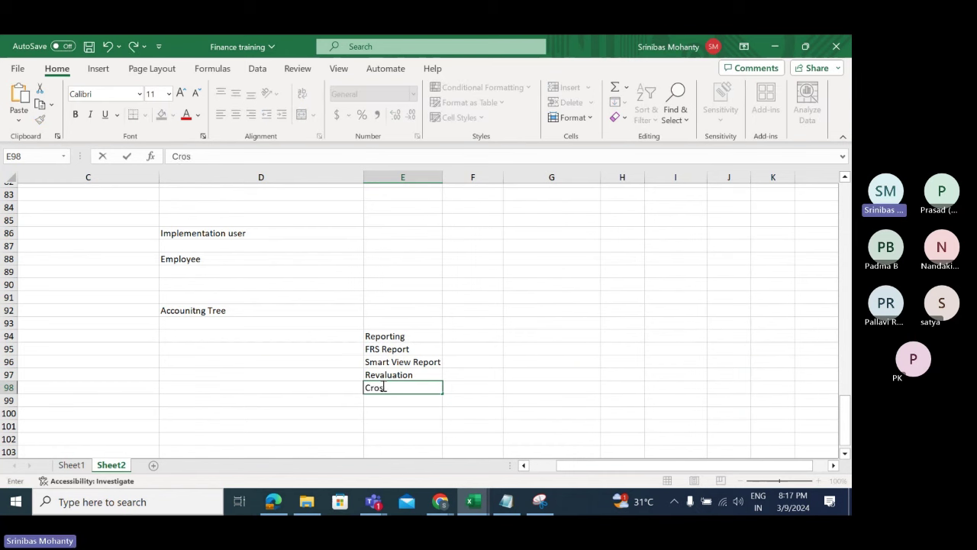
{"action": "type", "text": "s Validati"}
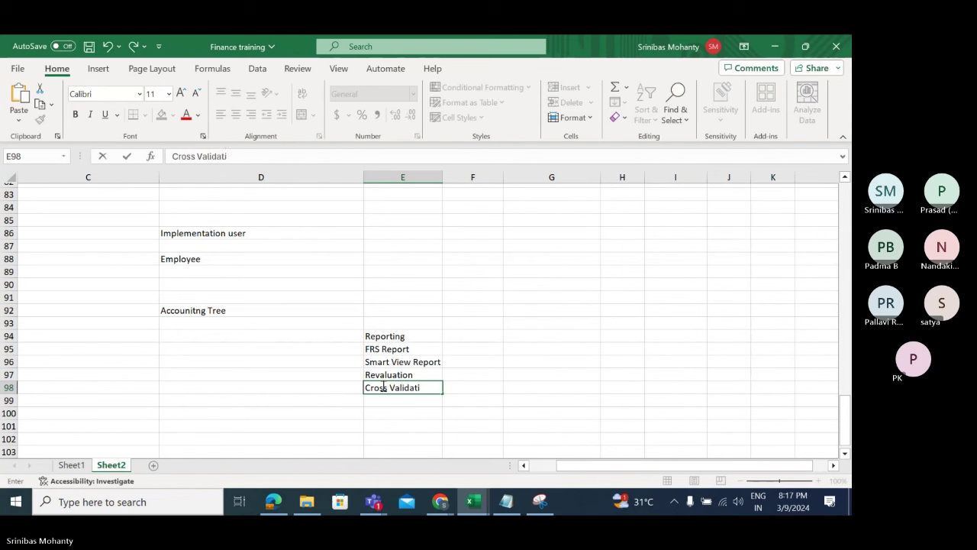
{"action": "type", "text": "on rule"}
{"action": "left_click", "coordinate": [413, 416]}
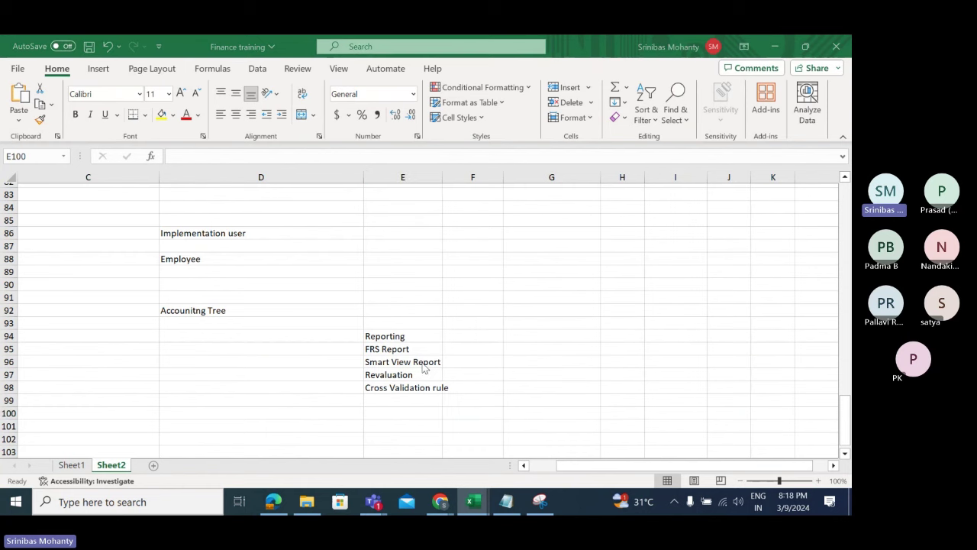
- Compare nodes 12000 and 10000 of the account hierarchy in Chrome with the FRS Report entry in the Excel list
{"action": "key", "text": "alt+Tab"}
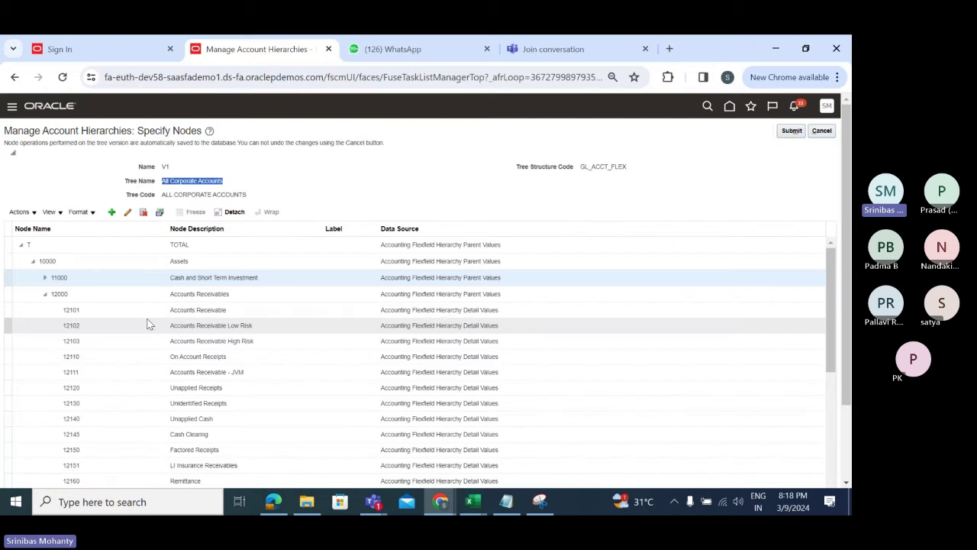
{"action": "left_click", "coordinate": [73, 296]}
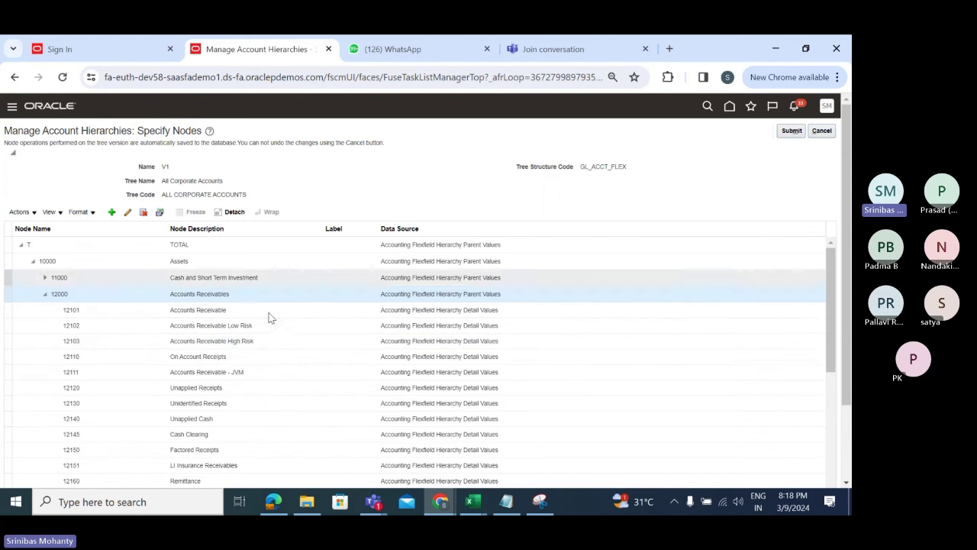
{"action": "key", "text": "alt+Tab"}
{"action": "left_click", "coordinate": [403, 348]}
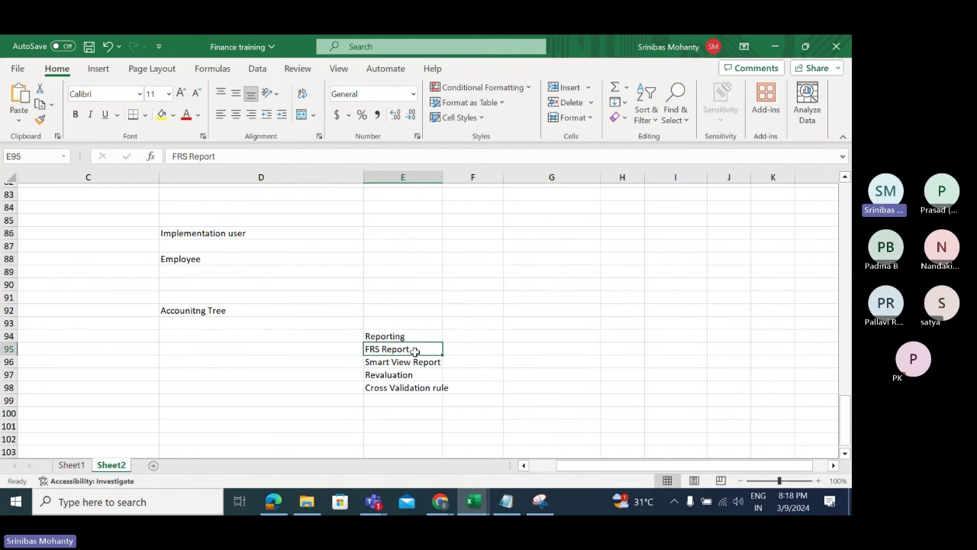
{"action": "key", "text": "alt+Tab"}
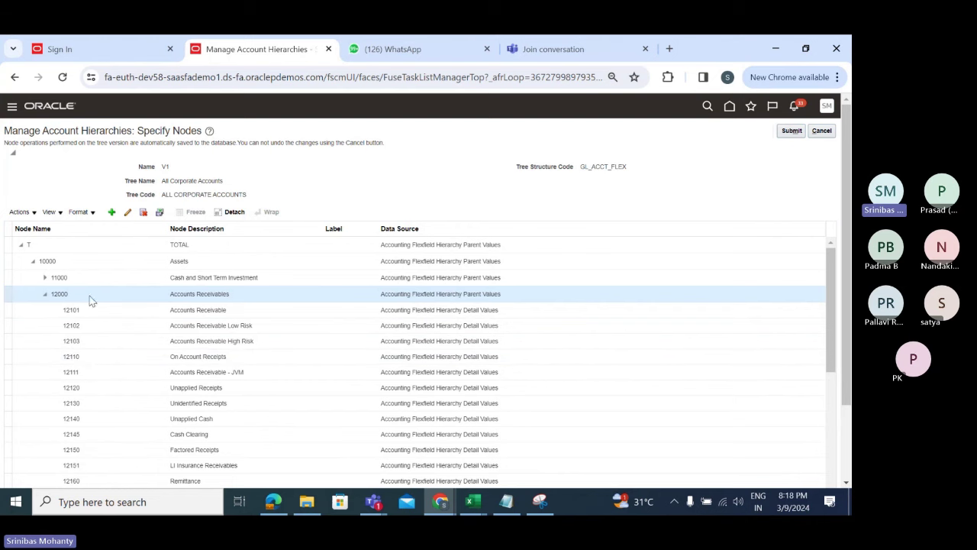
{"action": "left_click", "coordinate": [68, 262]}
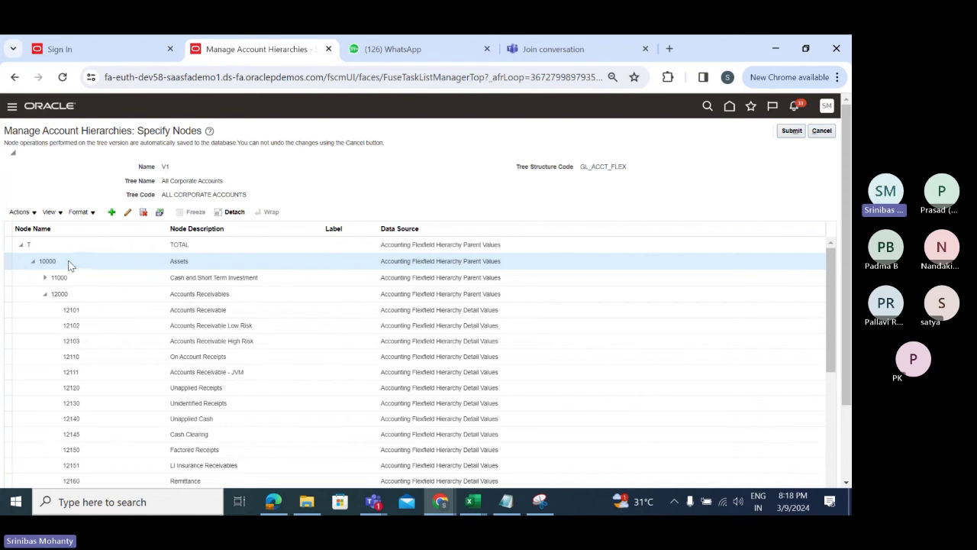
{"action": "left_click_drag", "start_coordinate": [67, 261], "coordinate": [35, 260]}
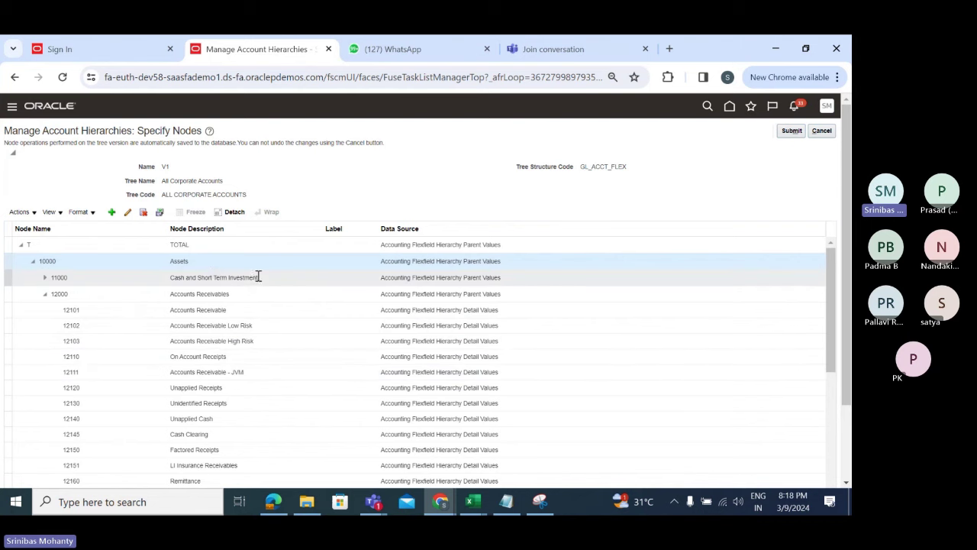
{"action": "key", "text": "alt+Tab"}
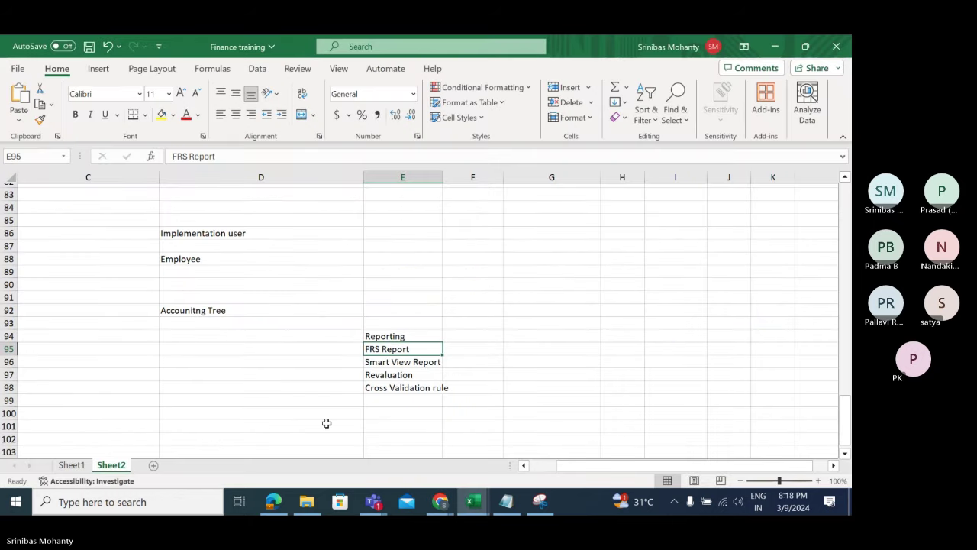
{"action": "scroll", "coordinate": [375, 400], "scroll_direction": "down", "scroll_amount": 1}
{"action": "key", "text": "alt+Tab"}
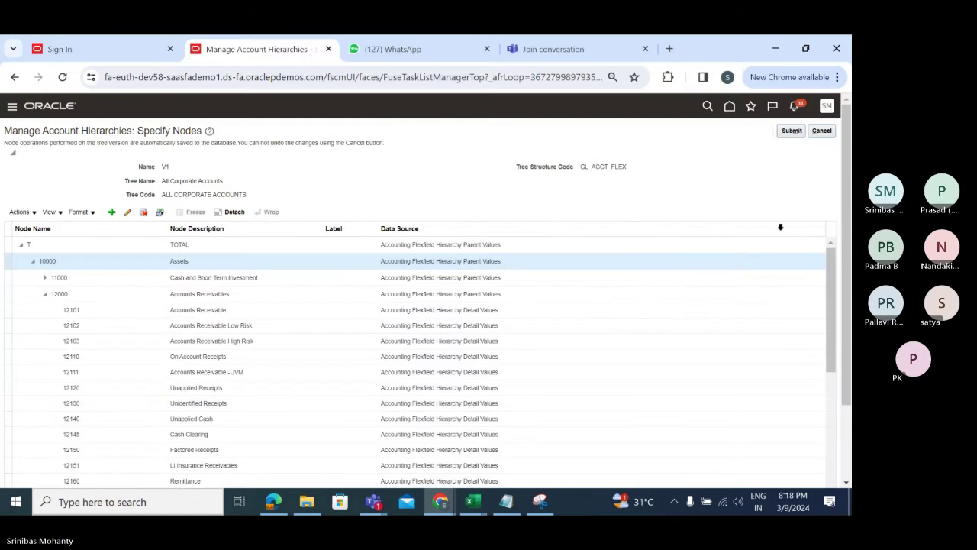
- Leave the All Corporate Accounts version and open version V1 of the All Corporate Company tree, accepting the tree version update
{"action": "left_click", "coordinate": [822, 130]}
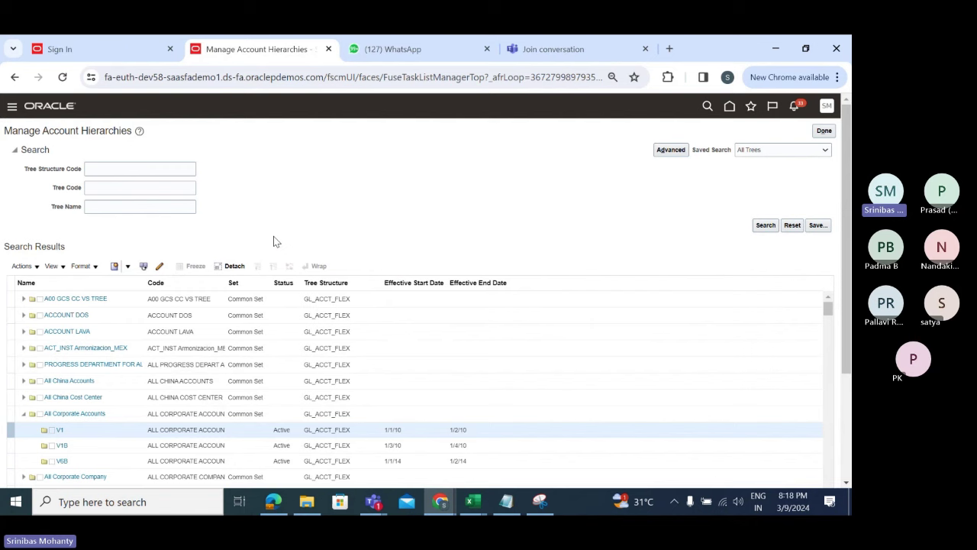
{"action": "scroll", "coordinate": [177, 290], "scroll_direction": "down", "scroll_amount": 3}
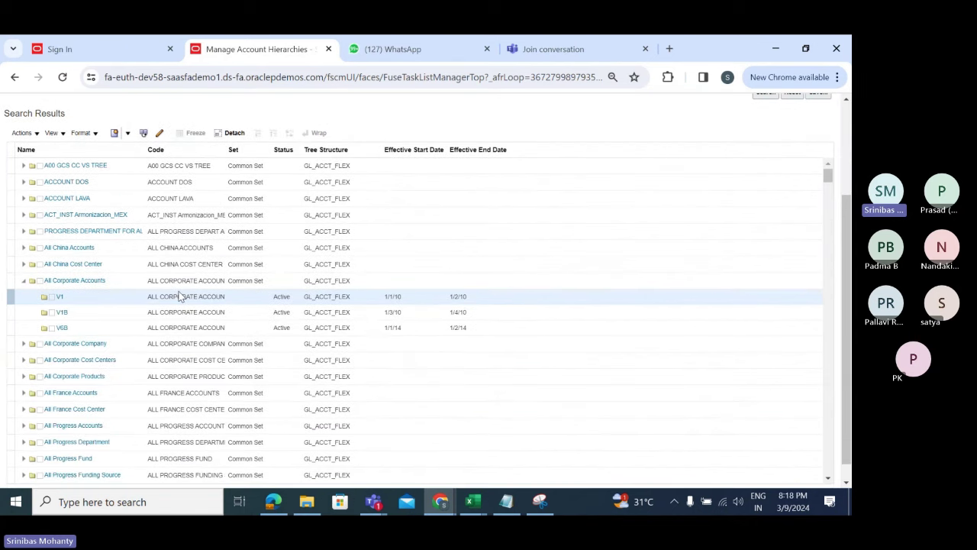
{"action": "scroll", "coordinate": [180, 295], "scroll_direction": "up", "scroll_amount": 3}
{"action": "scroll", "coordinate": [115, 336], "scroll_direction": "down", "scroll_amount": 2}
{"action": "scroll", "coordinate": [57, 378], "scroll_direction": "down", "scroll_amount": 2}
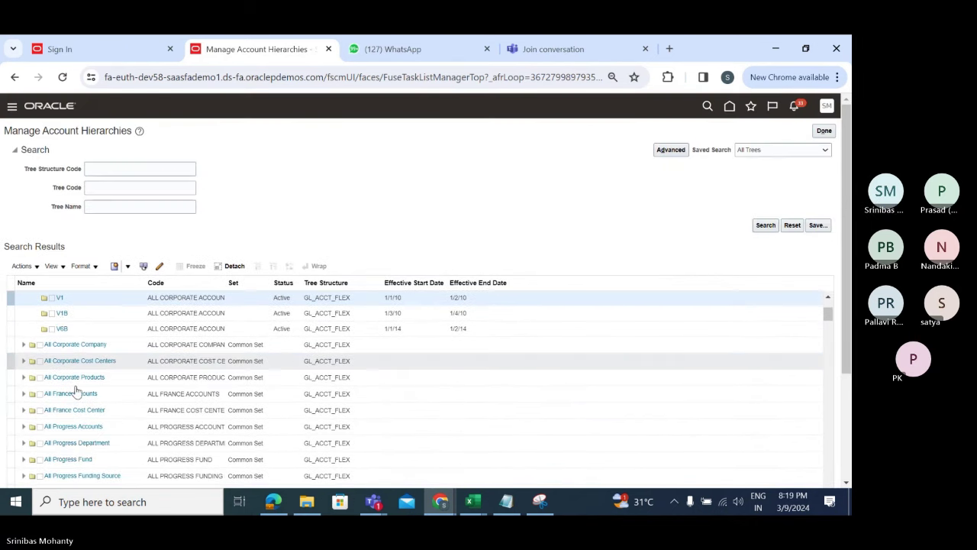
{"action": "left_click", "coordinate": [24, 345]}
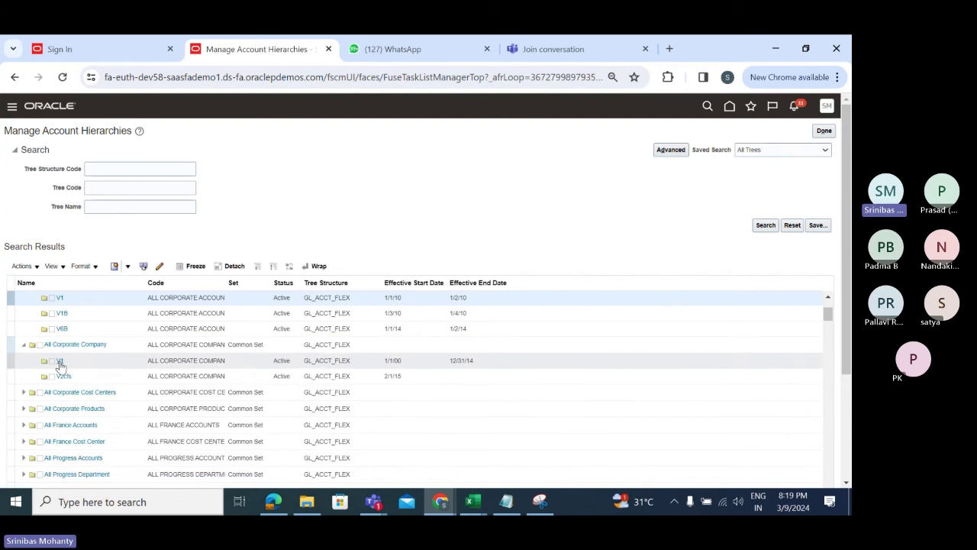
{"action": "left_click", "coordinate": [59, 360]}
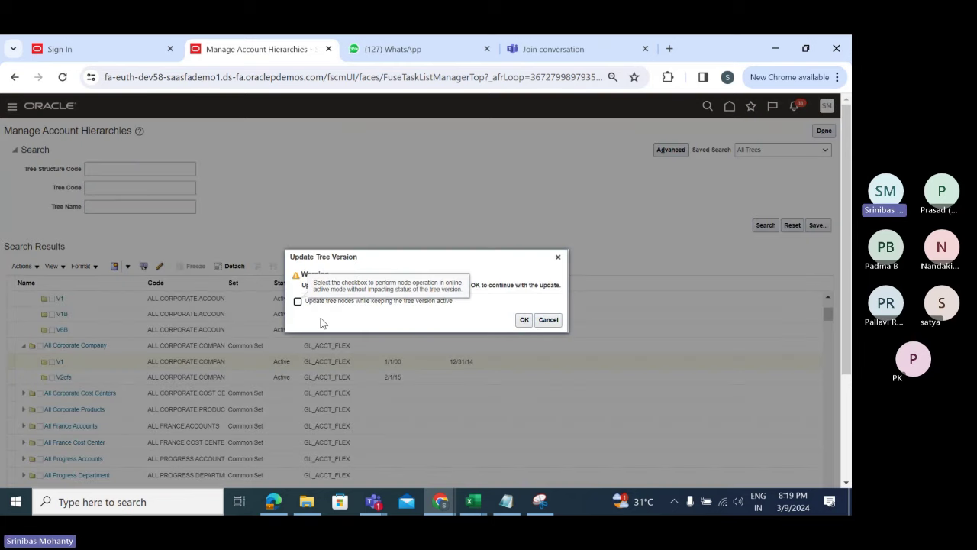
{"action": "left_click", "coordinate": [524, 319]}
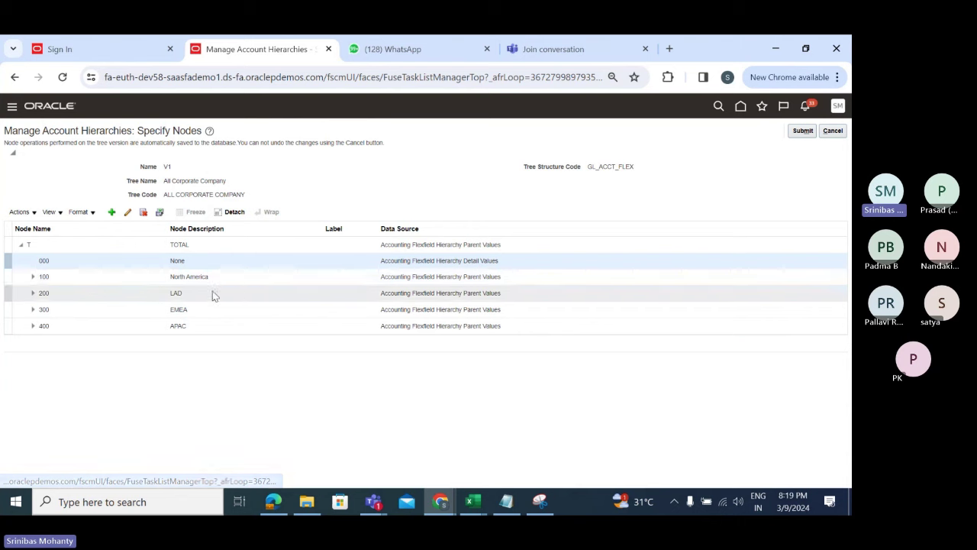
- Expand the North America node 100 and the LAD node 200 to examine their child company values
{"action": "left_click", "coordinate": [32, 277]}
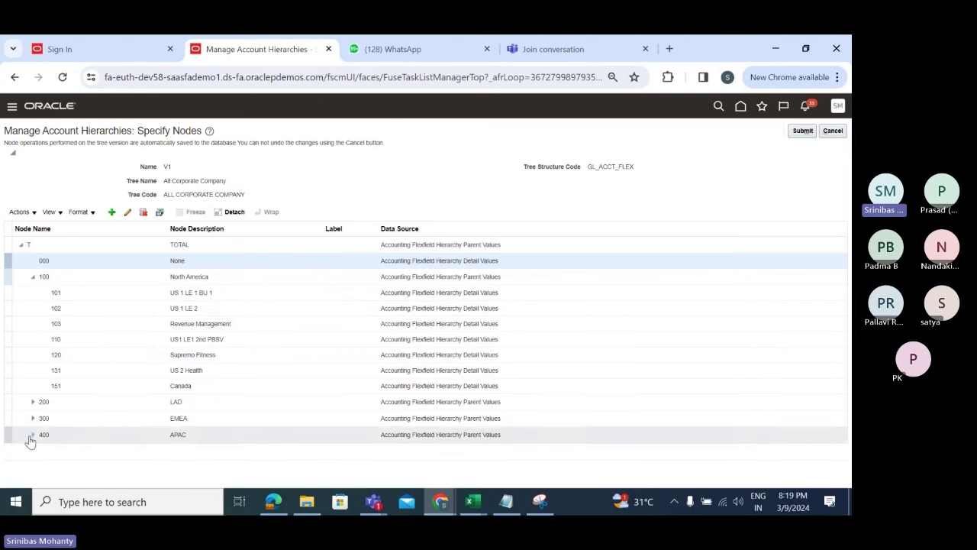
{"action": "left_click", "coordinate": [32, 402]}
{"action": "scroll", "coordinate": [209, 375], "scroll_direction": "down", "scroll_amount": 1}
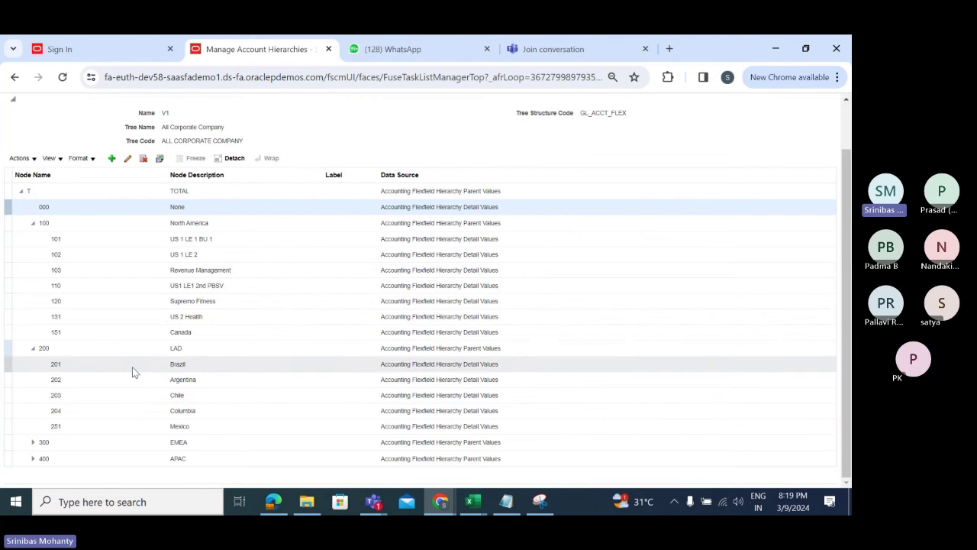
- Expand the EMEA node 300 to review its country values, and collapse the North America node 100
{"action": "left_click", "coordinate": [33, 443]}
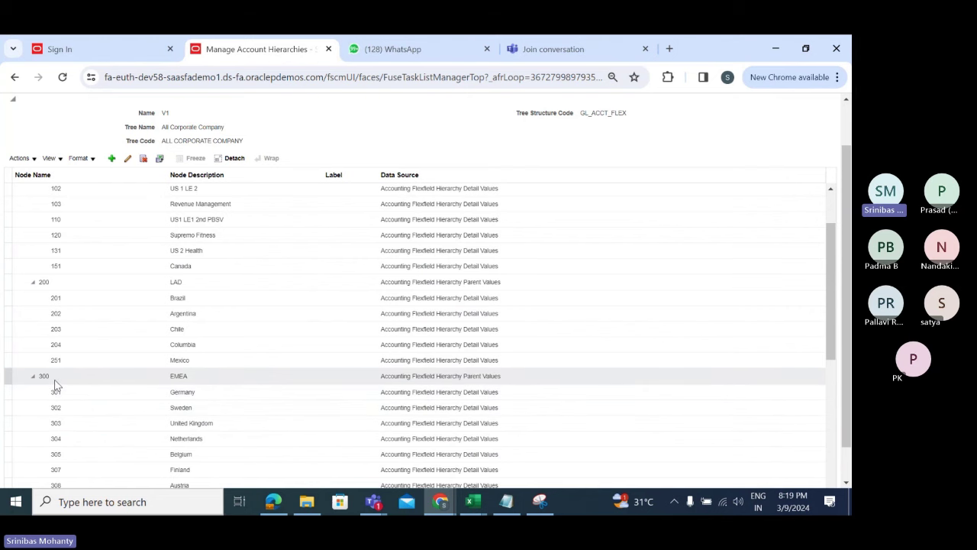
{"action": "scroll", "coordinate": [69, 394], "scroll_direction": "down", "scroll_amount": 1}
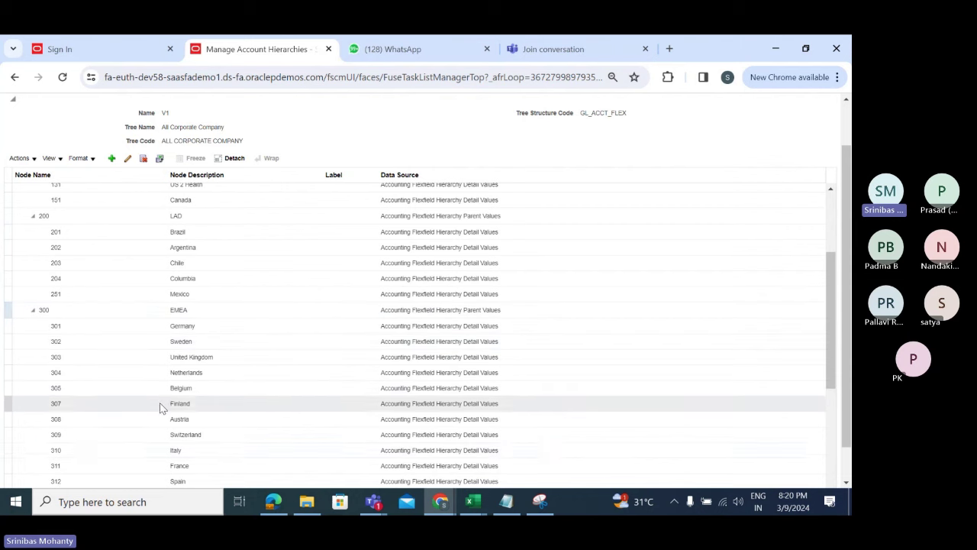
{"action": "scroll", "coordinate": [120, 380], "scroll_direction": "down", "scroll_amount": 5}
{"action": "scroll", "coordinate": [137, 428], "scroll_direction": "up", "scroll_amount": 5}
{"action": "scroll", "coordinate": [137, 428], "scroll_direction": "up", "scroll_amount": 3}
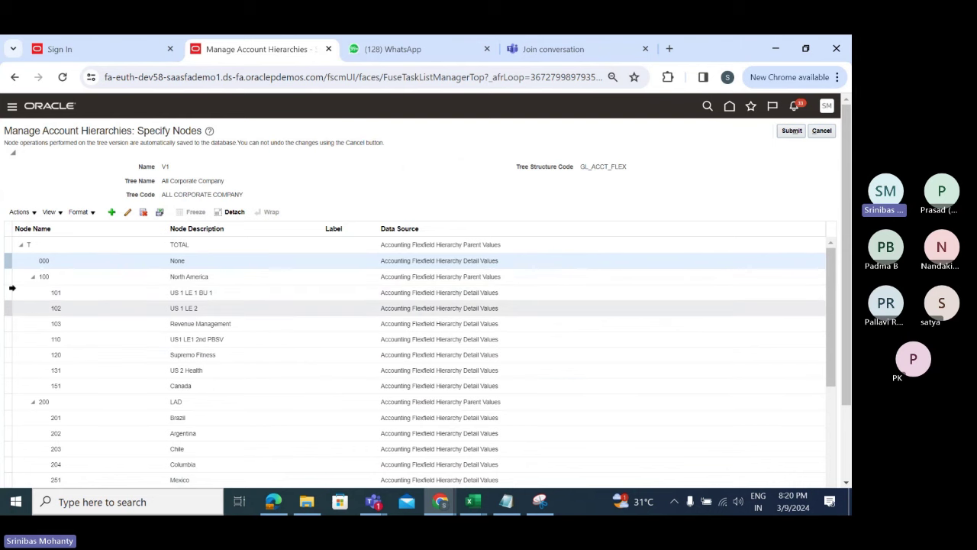
{"action": "left_click", "coordinate": [32, 276]}
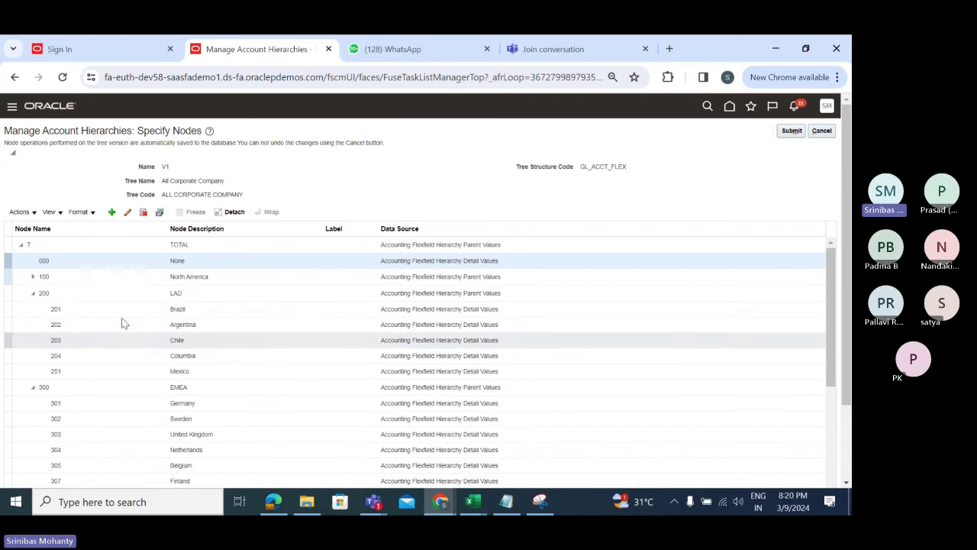
- Collapse the LAD node 200 and EMEA node 300, and leave the tree version and account hierarchies for the Financials setup page
{"action": "left_click", "coordinate": [33, 292]}
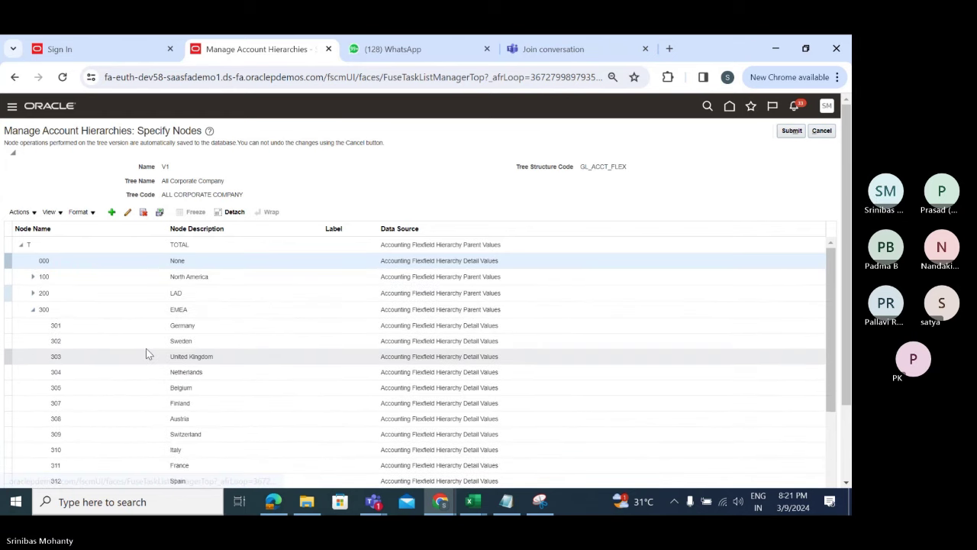
{"action": "left_click", "coordinate": [32, 309]}
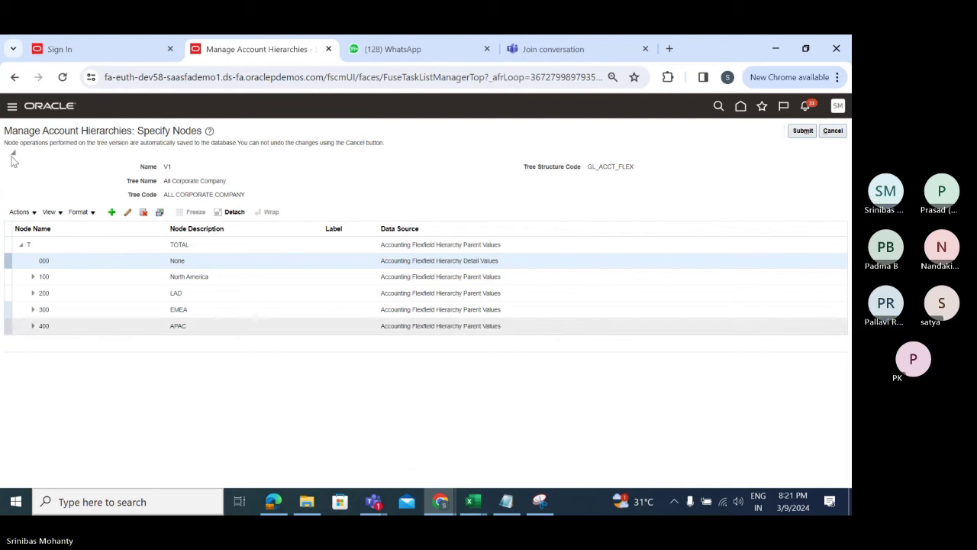
{"action": "left_click", "coordinate": [833, 131]}
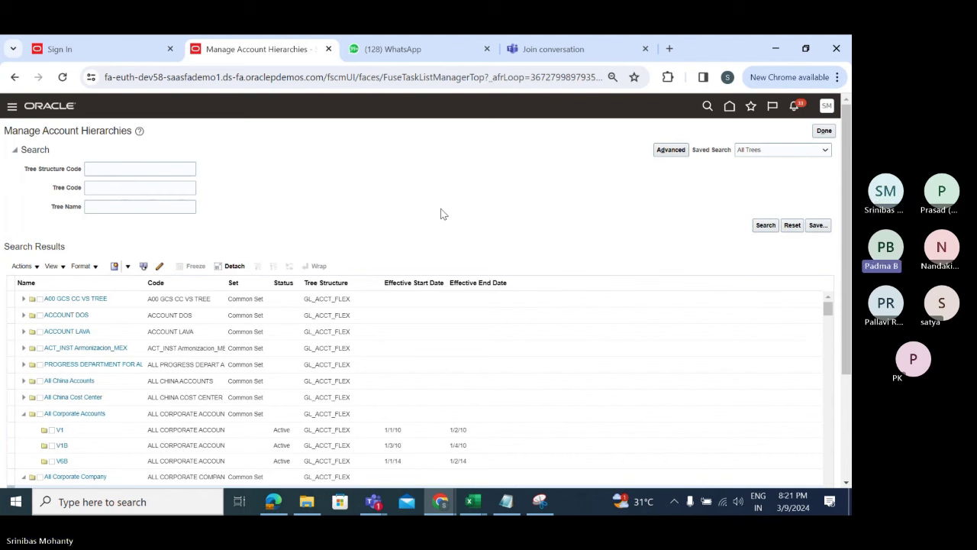
{"action": "left_click", "coordinate": [827, 132]}
{"action": "left_click", "coordinate": [823, 132]}
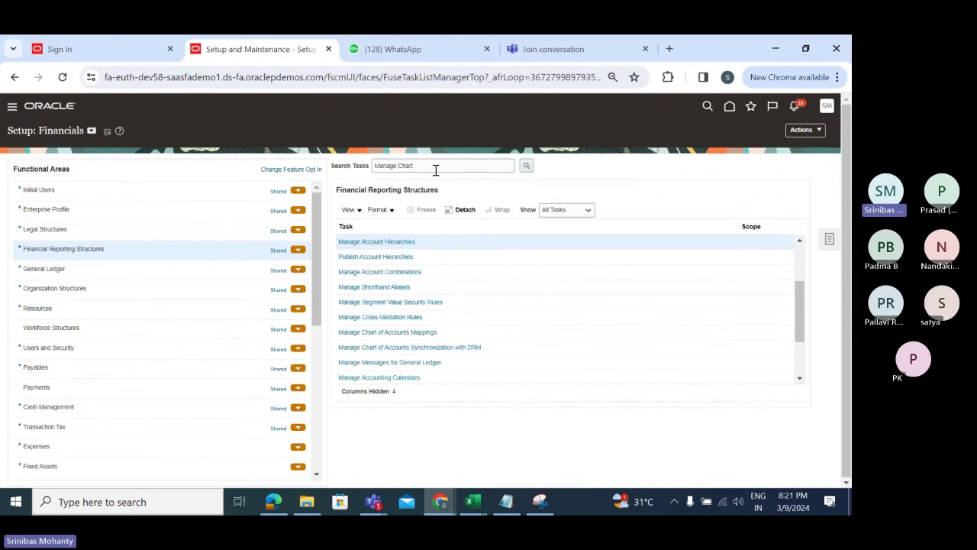
- Search the setup tasks for Manage Chart and open Manage Chart of Accounts Value Set Values
{"action": "left_click", "coordinate": [526, 165]}
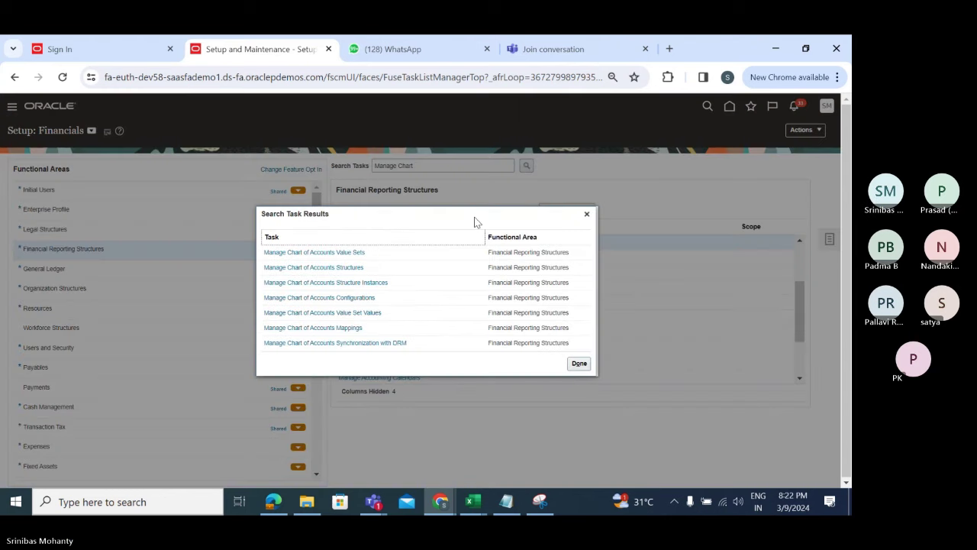
{"action": "left_click", "coordinate": [376, 313]}
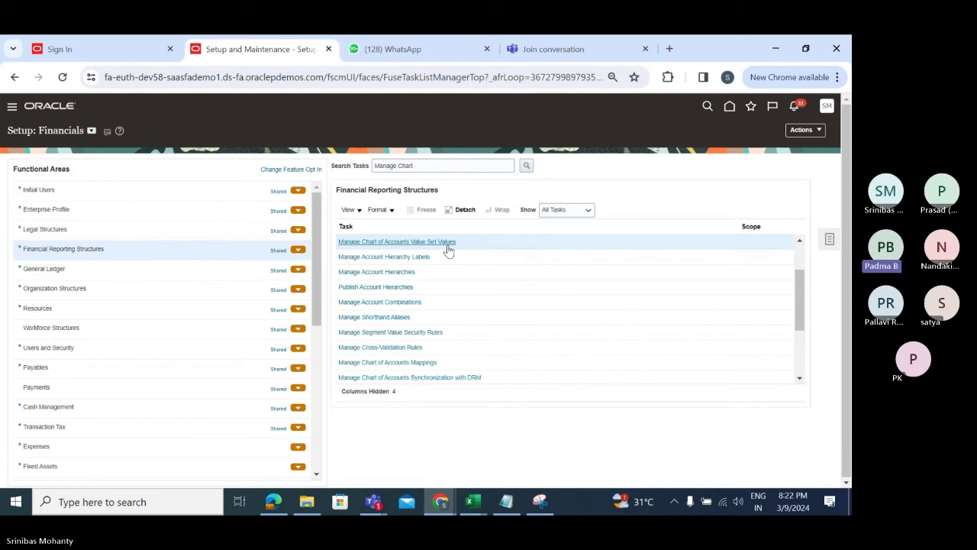
{"action": "left_click", "coordinate": [447, 242]}
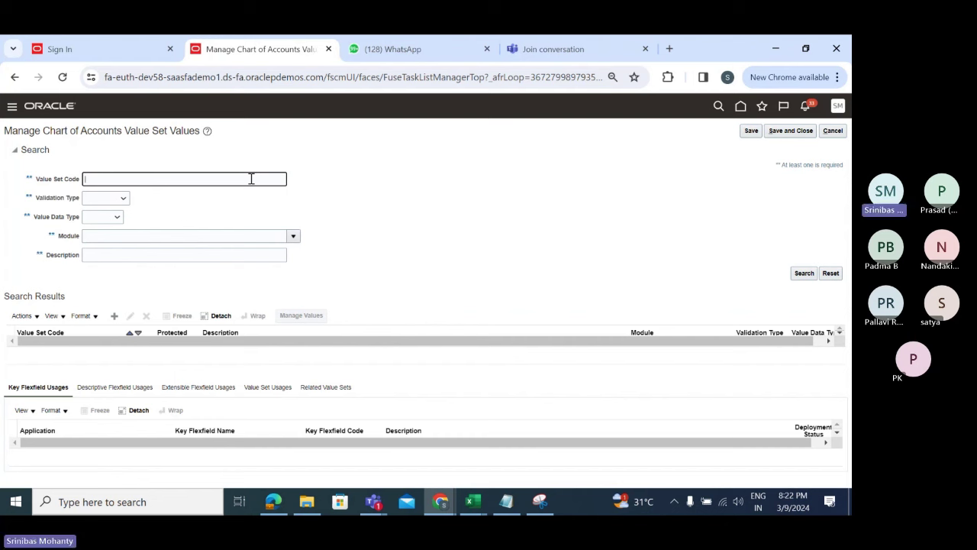
- Search for value sets with code Corp and list all values of the Corporate Company value set
{"action": "type", "text": "rp"}
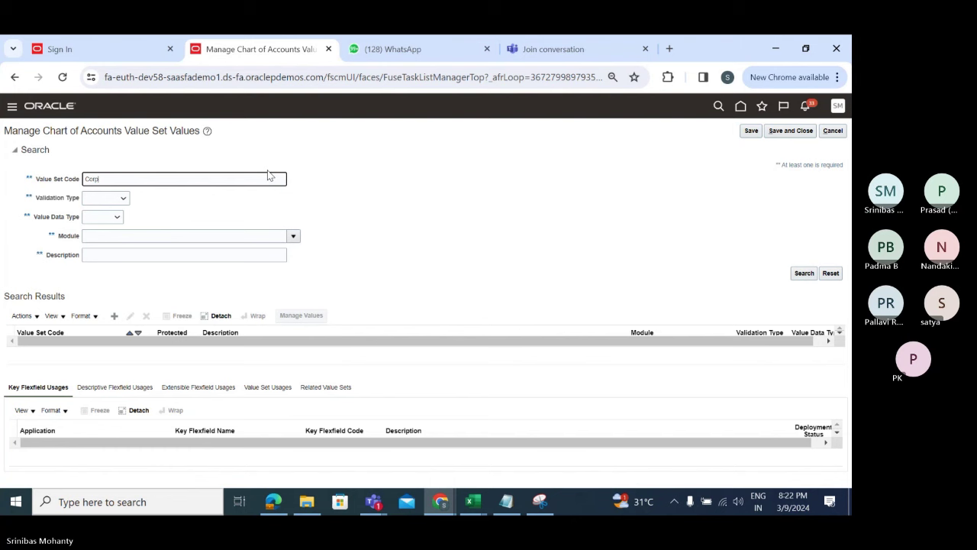
{"action": "left_click", "coordinate": [804, 274]}
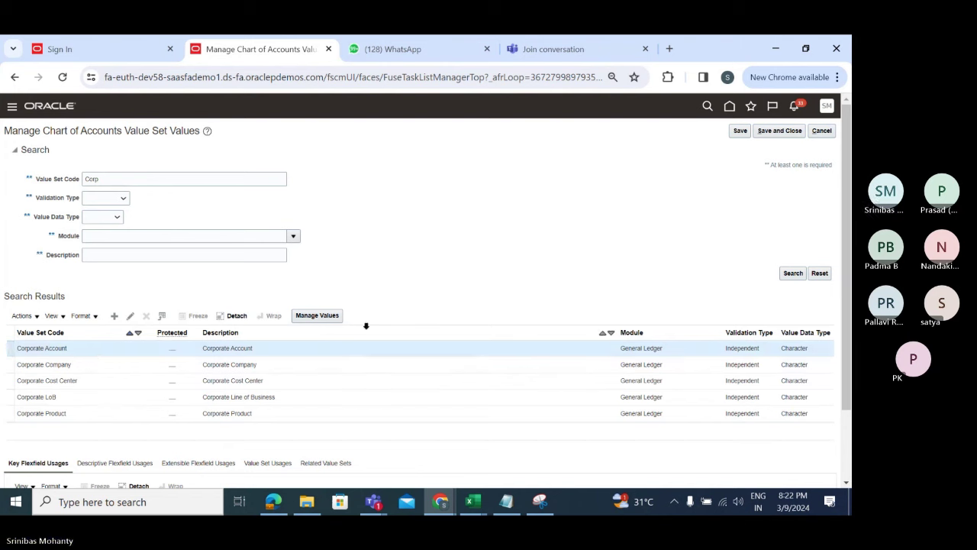
{"action": "left_click", "coordinate": [67, 364]}
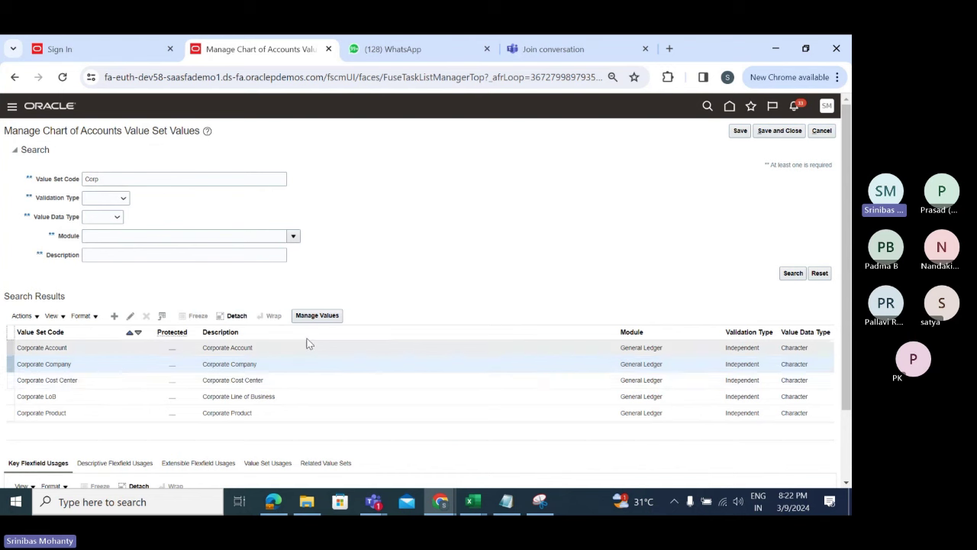
{"action": "left_click", "coordinate": [317, 315]}
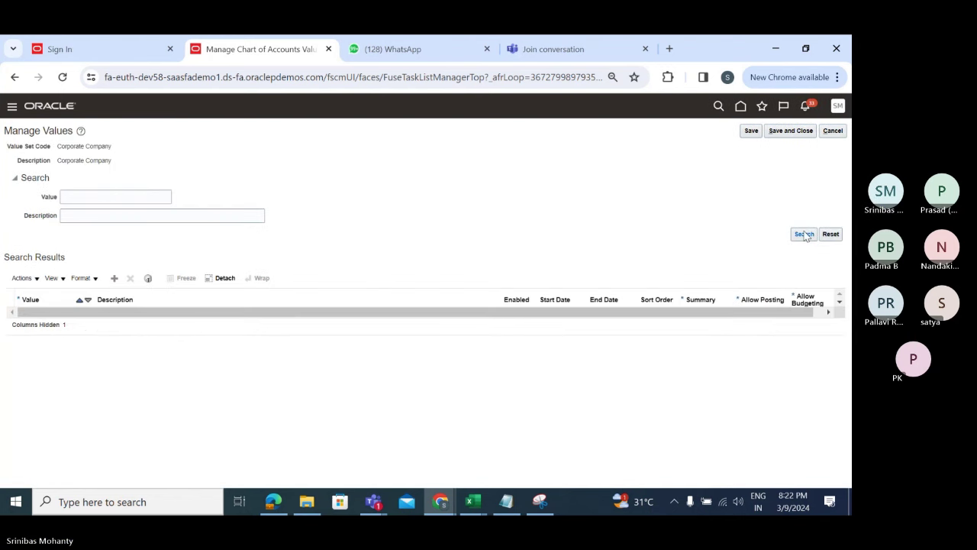
{"action": "left_click", "coordinate": [804, 235]}
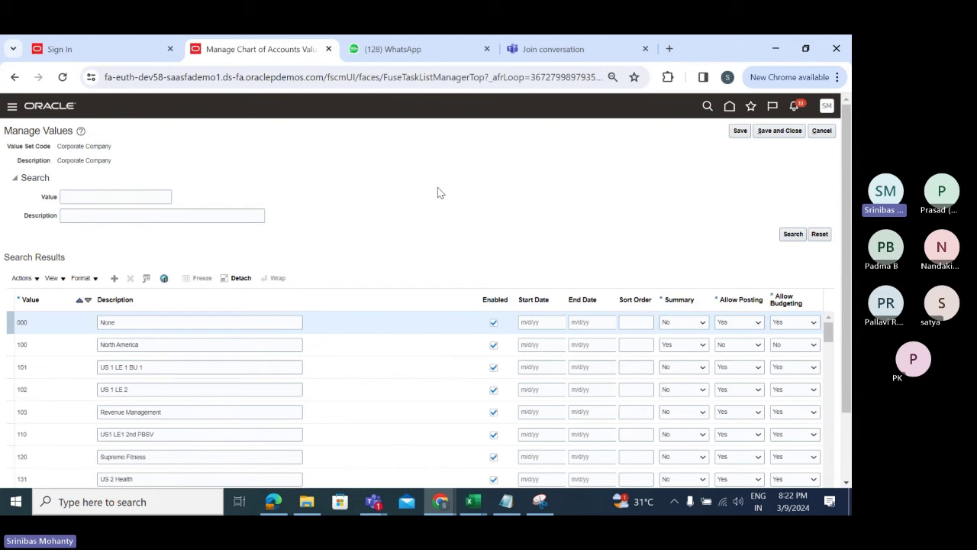
- Examine the Summary, Allow Posting and Allow Budgeting settings of parent values 100 North America and 300 EMEA against their child values
{"action": "scroll", "coordinate": [431, 194], "scroll_direction": "down", "scroll_amount": 2}
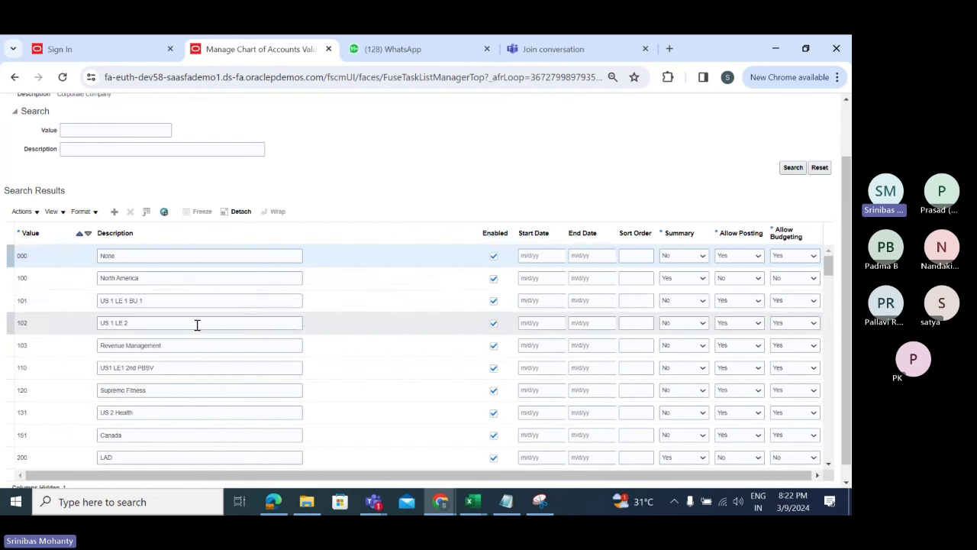
{"action": "left_click", "coordinate": [31, 278]}
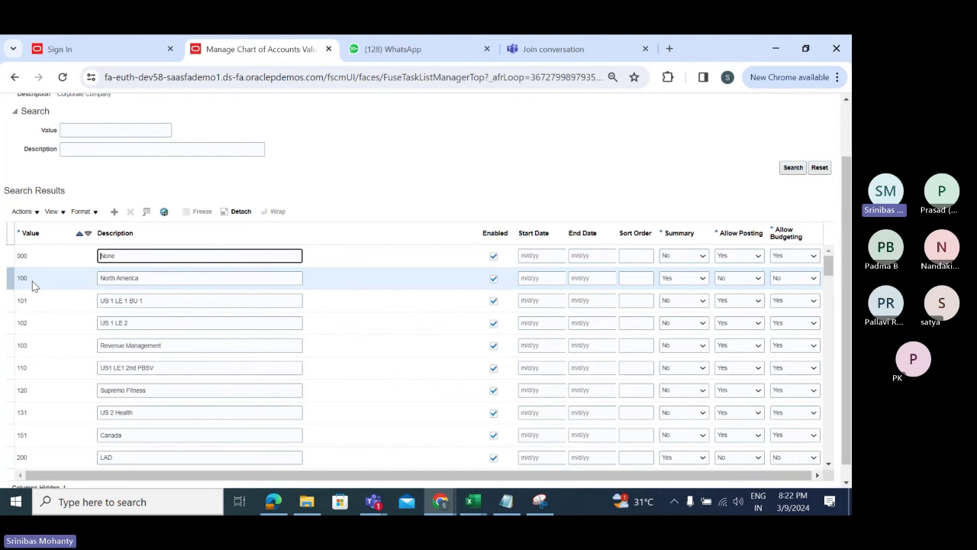
{"action": "left_click", "coordinate": [158, 280]}
{"action": "left_click_drag", "start_coordinate": [158, 280], "coordinate": [98, 281]}
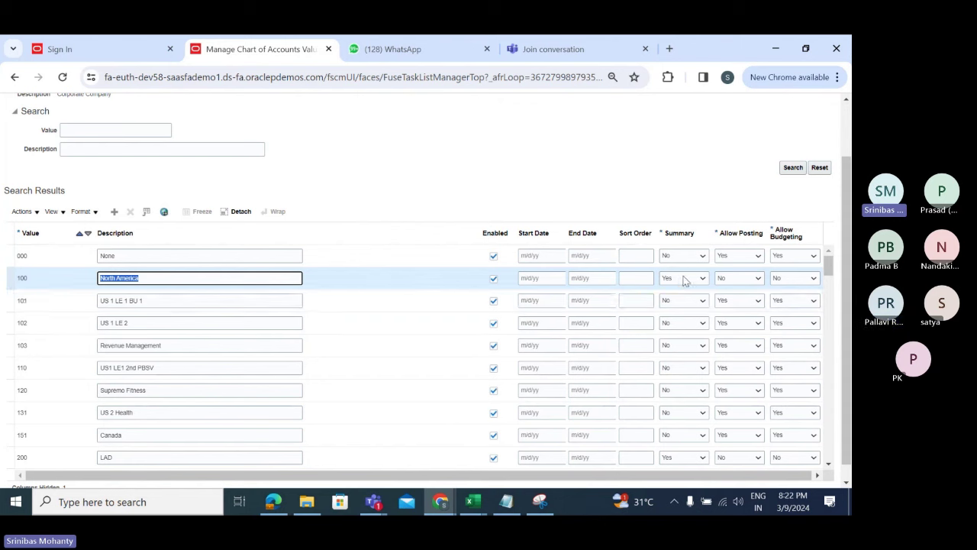
{"action": "left_click", "coordinate": [664, 477]}
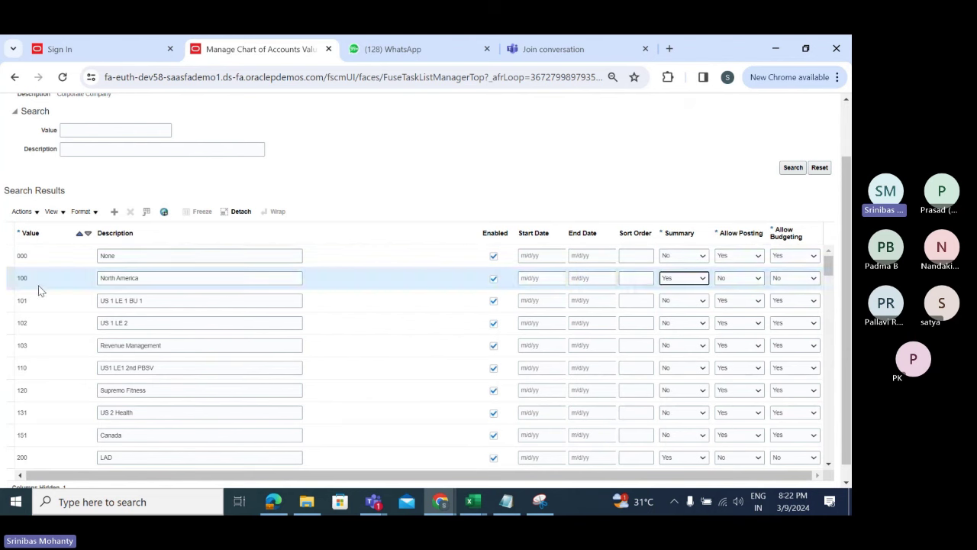
{"action": "left_click_drag", "start_coordinate": [829, 269], "coordinate": [831, 291]}
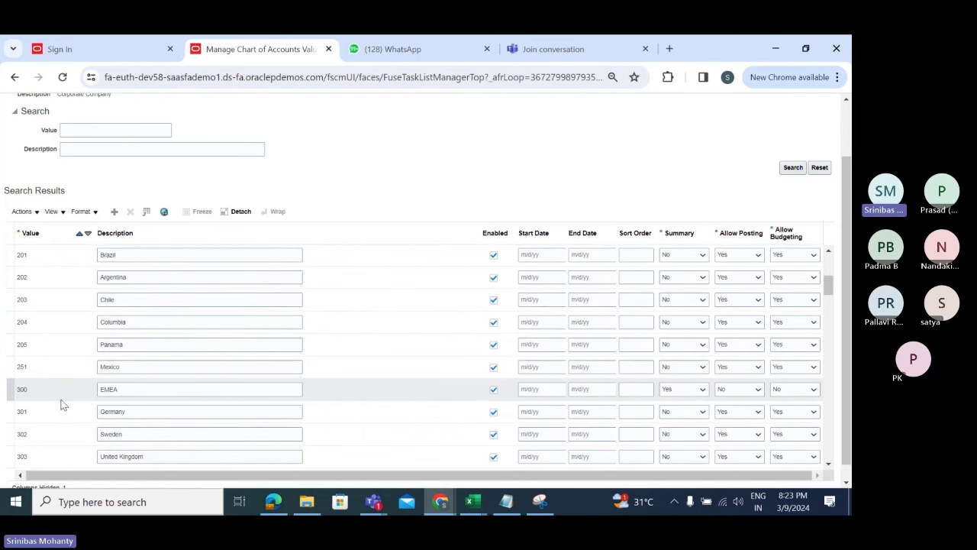
{"action": "left_click_drag", "start_coordinate": [158, 388], "coordinate": [109, 393]}
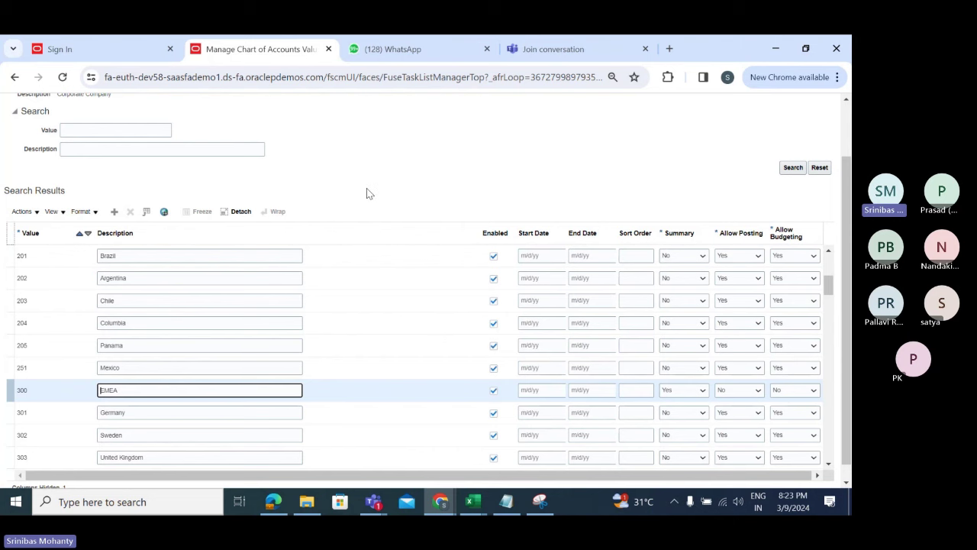
- Switch to the Finance training workbook in Excel, enter Mass Allocation in cell E99, and select the list range D93:F99
{"action": "left_click", "coordinate": [473, 502]}
{"action": "left_click", "coordinate": [388, 361]}
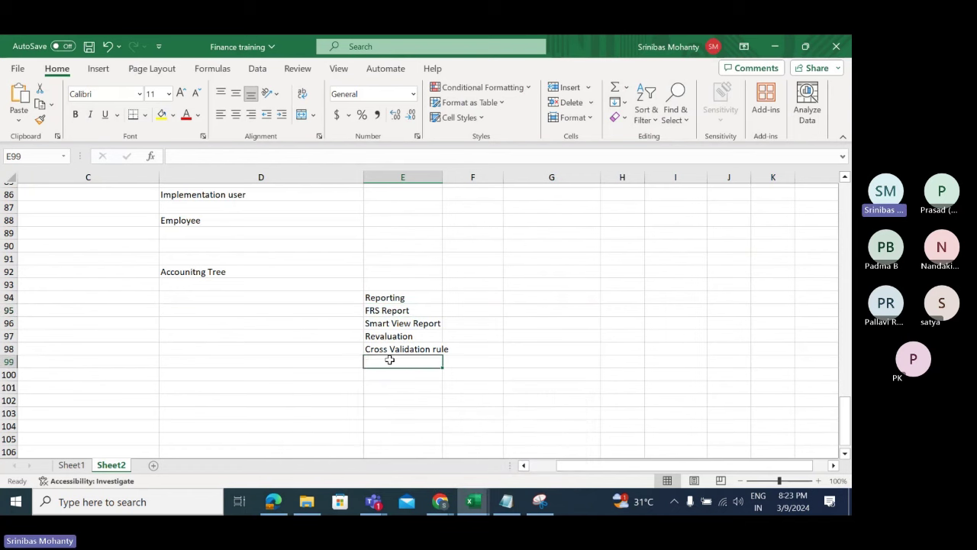
{"action": "type", "text": "Mass"}
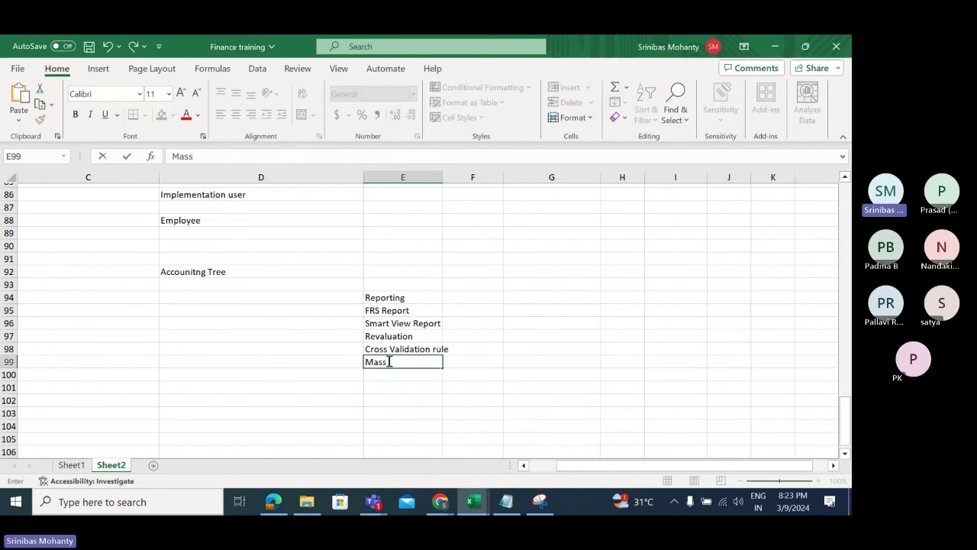
{"action": "type", "text": " Allocation"}
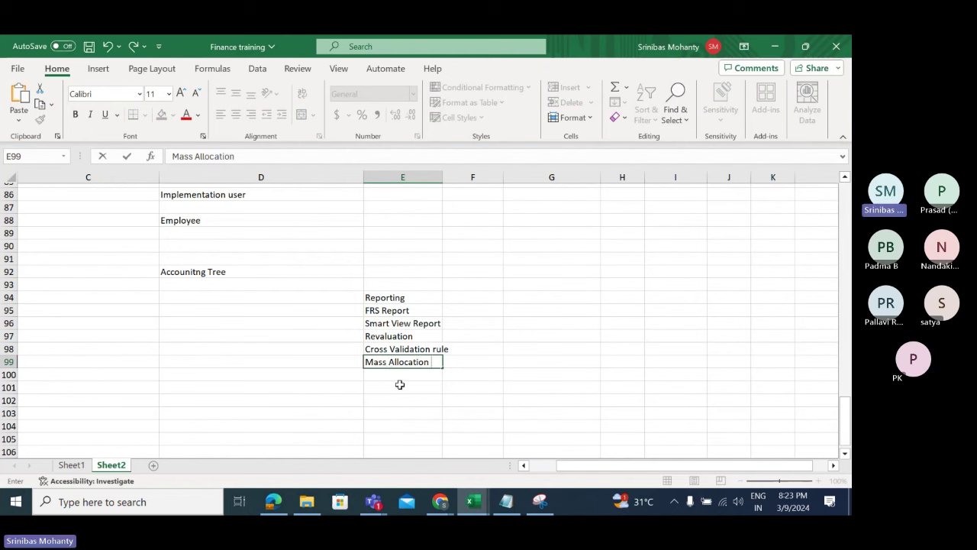
{"action": "left_click", "coordinate": [399, 386]}
{"action": "left_click_drag", "start_coordinate": [279, 284], "coordinate": [497, 369]}
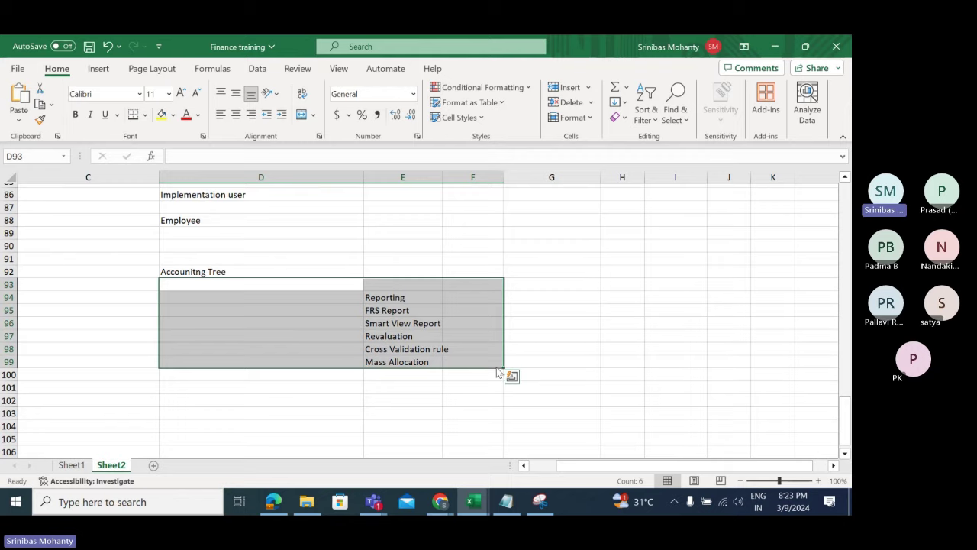
- Return to Chrome, look over the Corporate Company values from 100, and leave the value set pages without saving
{"action": "key", "text": "alt+Tab"}
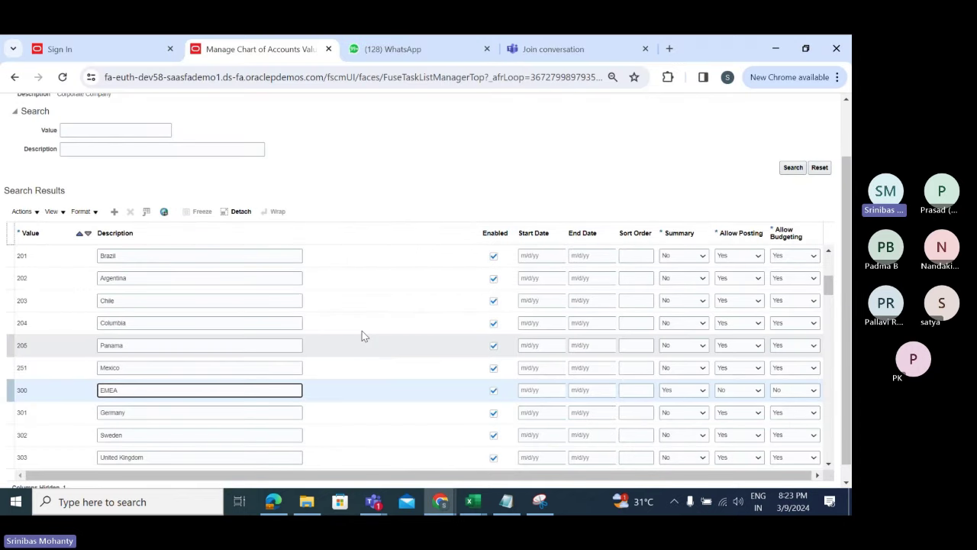
{"action": "scroll", "coordinate": [367, 267], "scroll_direction": "up", "scroll_amount": 3}
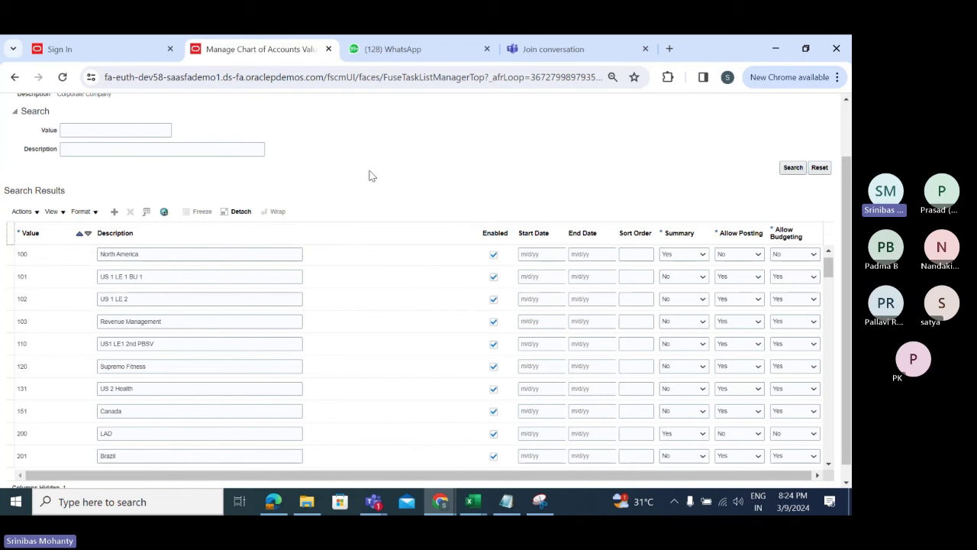
{"action": "scroll", "coordinate": [710, 192], "scroll_direction": "up", "scroll_amount": 2}
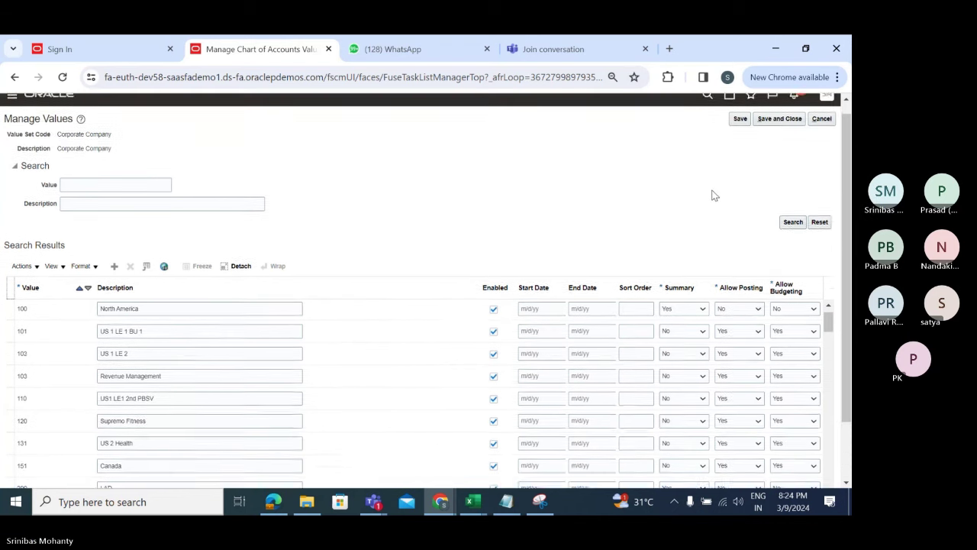
{"action": "left_click", "coordinate": [828, 132]}
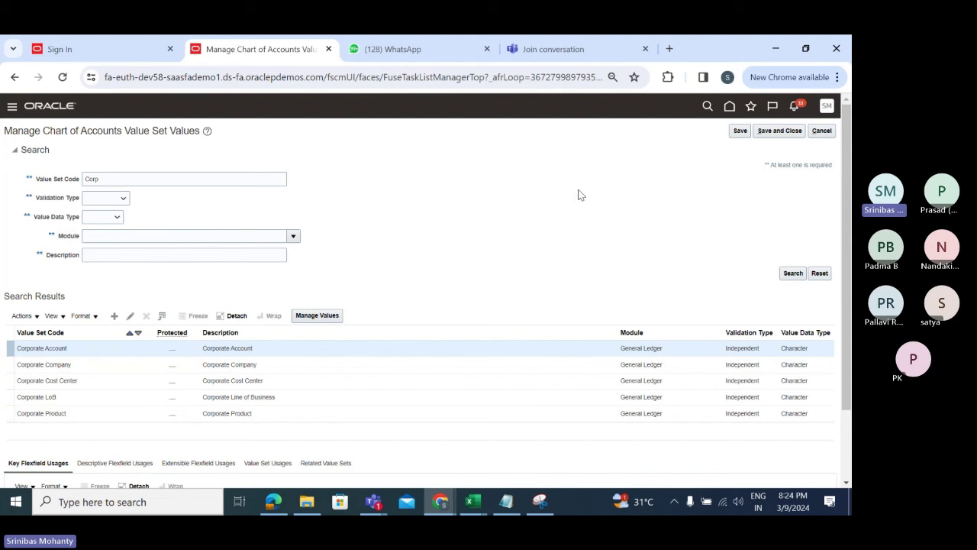
{"action": "left_click", "coordinate": [828, 134]}
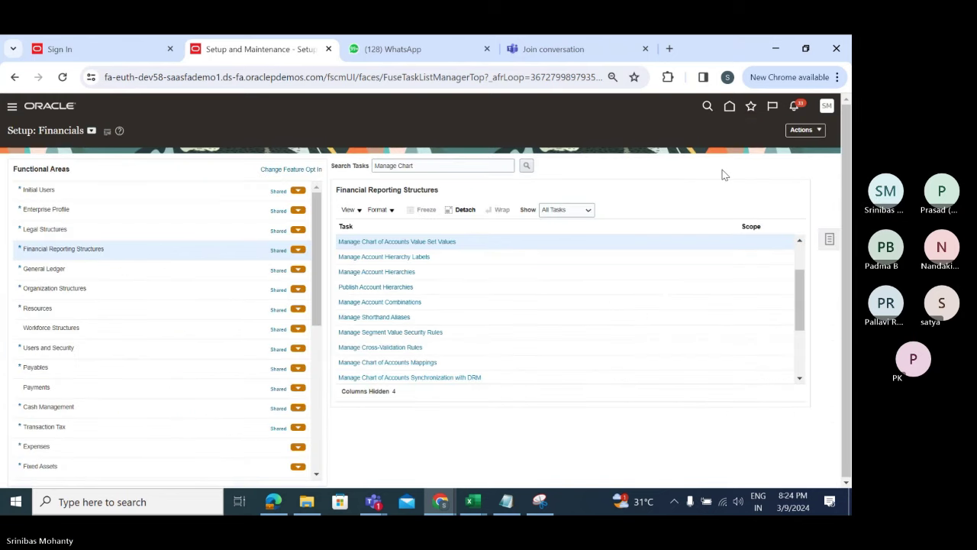
- Search Setup and Maintenance for Rapid and open the Define Common Financials Configuration for Rapid Implementation task list
{"action": "left_click", "coordinate": [830, 240]}
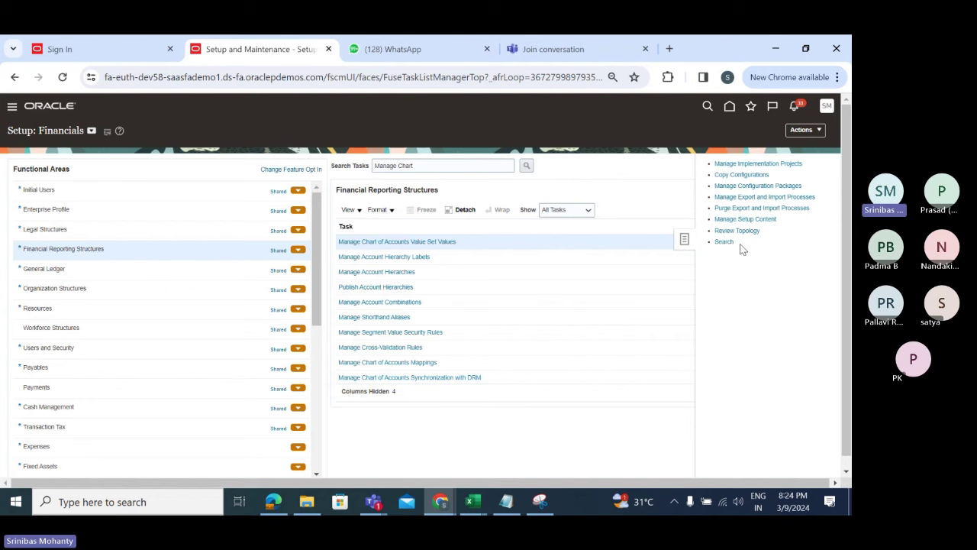
{"action": "left_click", "coordinate": [725, 243]}
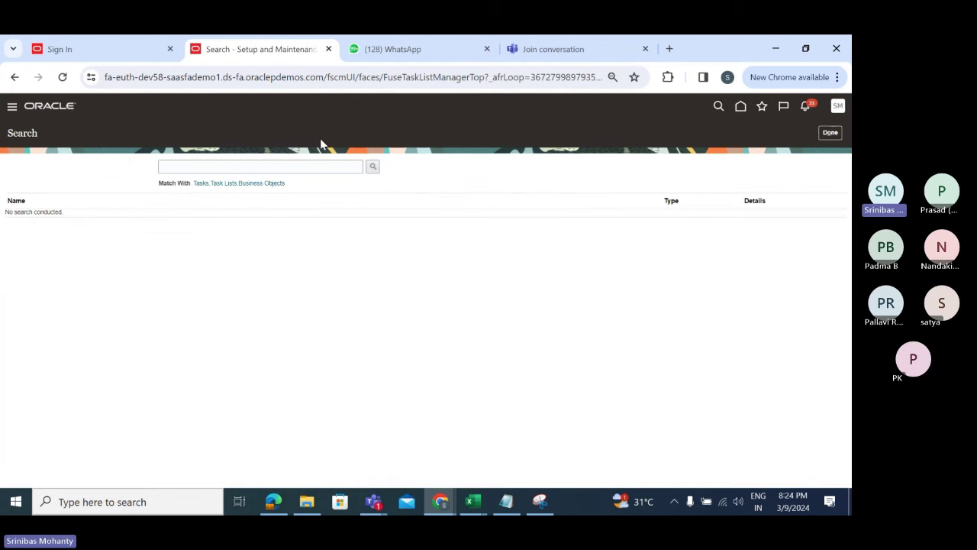
{"action": "left_click", "coordinate": [222, 169]}
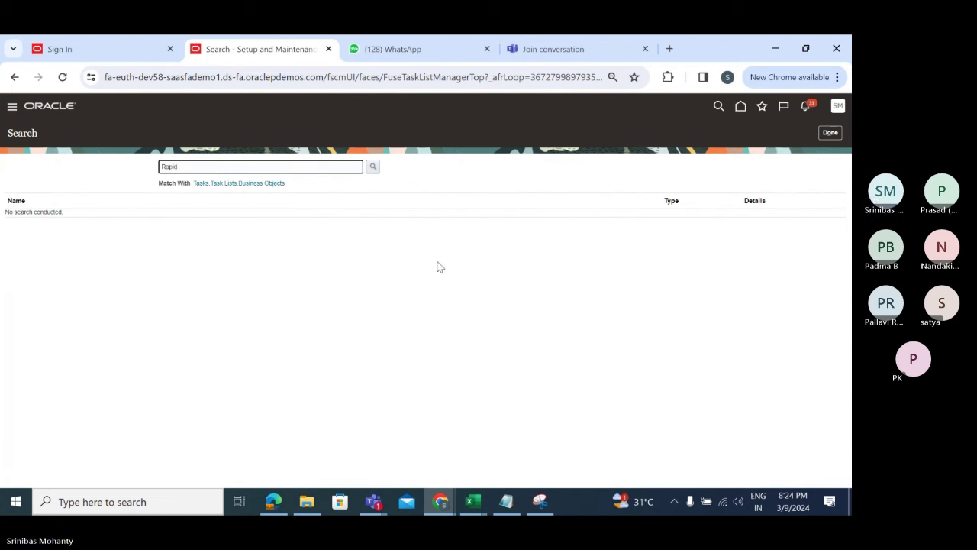
{"action": "left_click", "coordinate": [372, 167]}
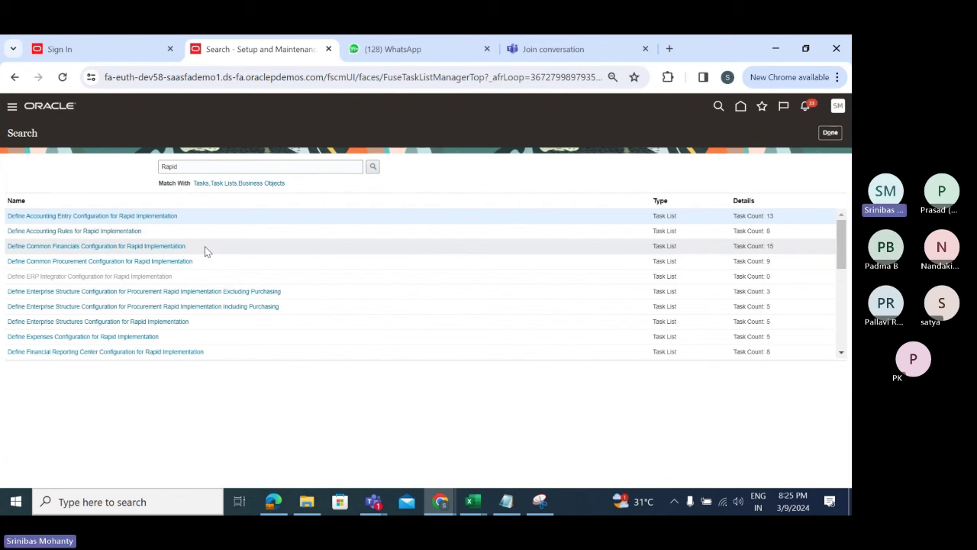
{"action": "left_click", "coordinate": [76, 246]}
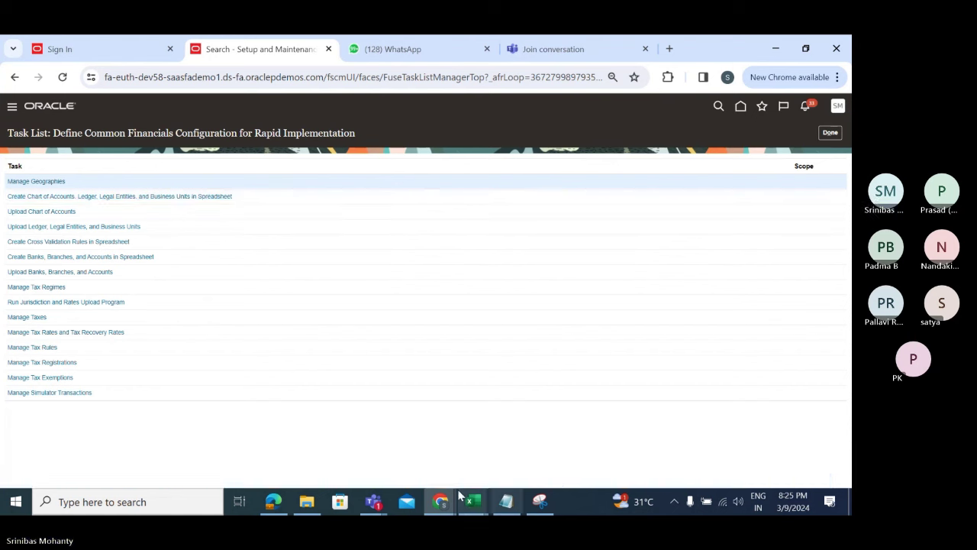
- Switch to the Finance training workbook in Excel and enter Business Unit in cell D102
{"action": "left_click", "coordinate": [480, 502]}
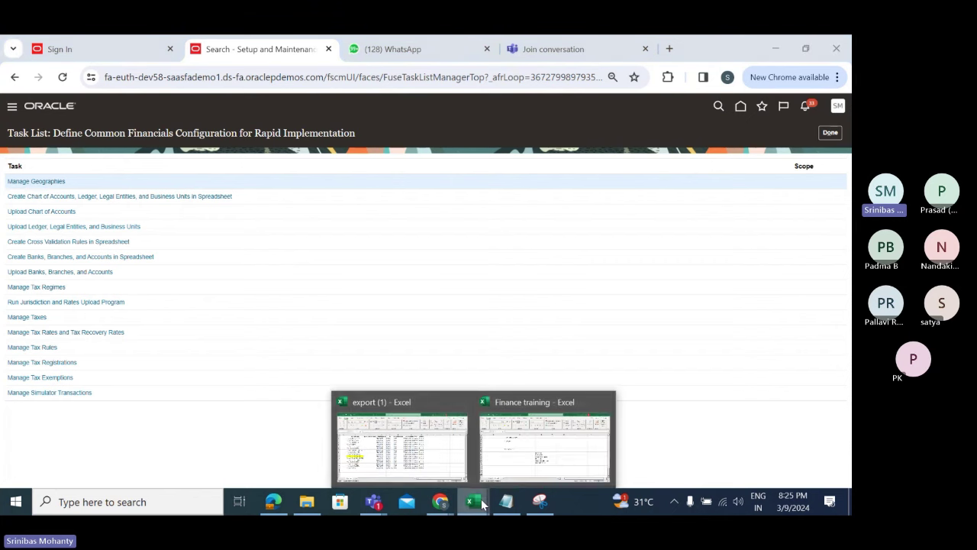
{"action": "left_click", "coordinate": [580, 457]}
{"action": "scroll", "coordinate": [306, 344], "scroll_direction": "down", "scroll_amount": 2}
{"action": "left_click", "coordinate": [245, 361]}
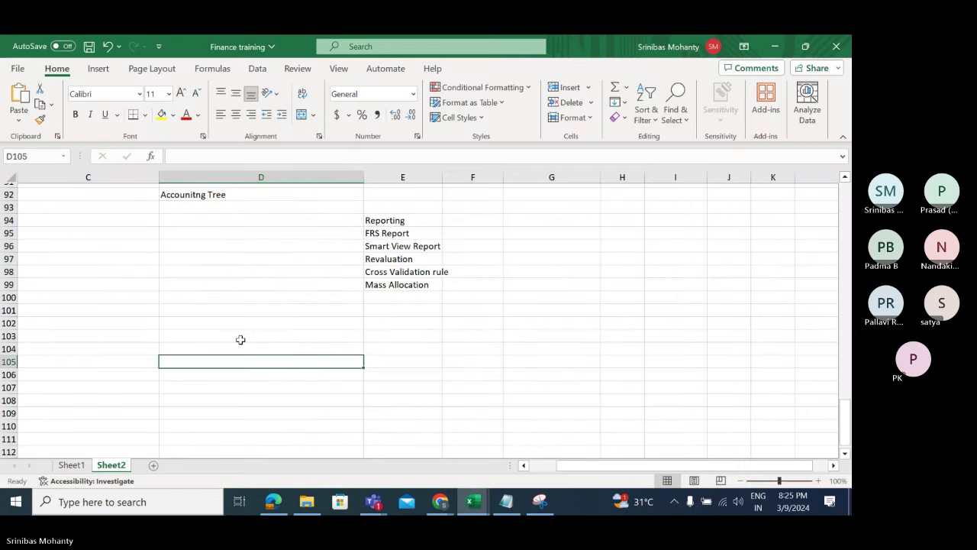
{"action": "left_click", "coordinate": [234, 322]}
{"action": "type", "text": "B"}
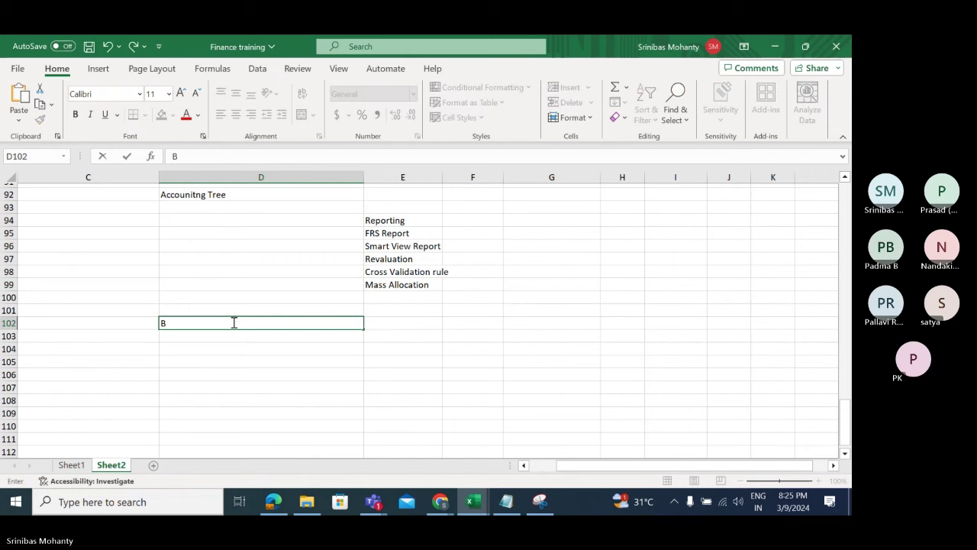
{"action": "type", "text": "usiness Unit"}
{"action": "key", "text": "Tab"}
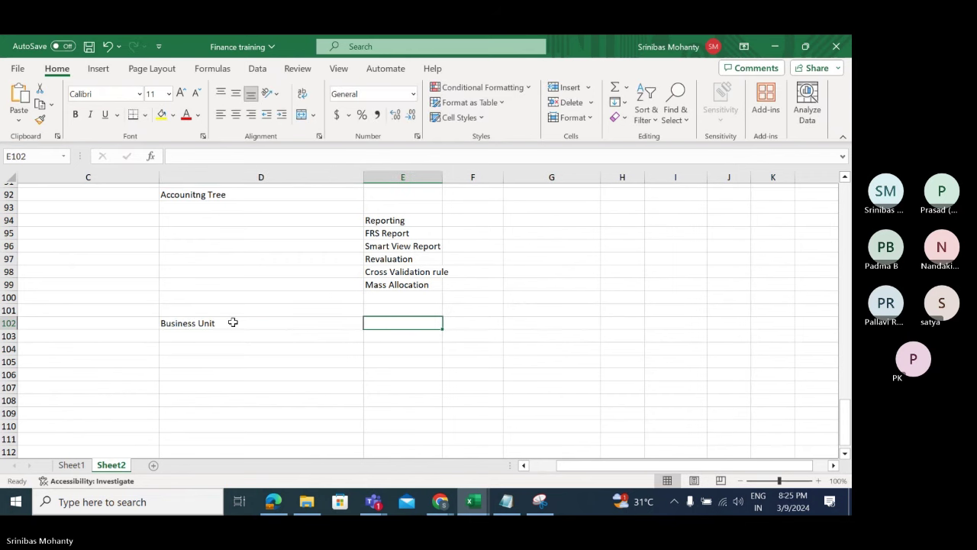
- Enter Operating Unit in EBS in cell E102, beside the Business Unit entry
{"action": "left_click", "coordinate": [375, 346]}
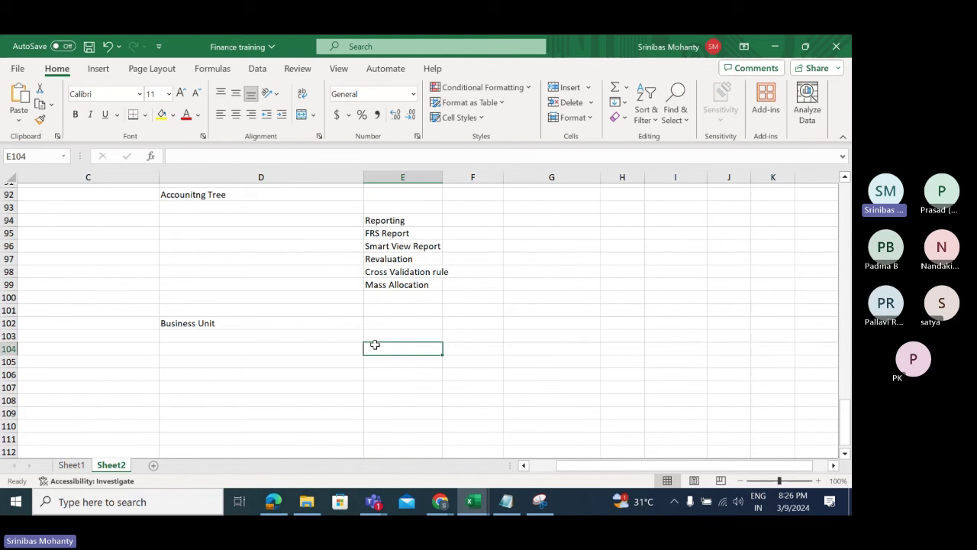
{"action": "left_click", "coordinate": [408, 324]}
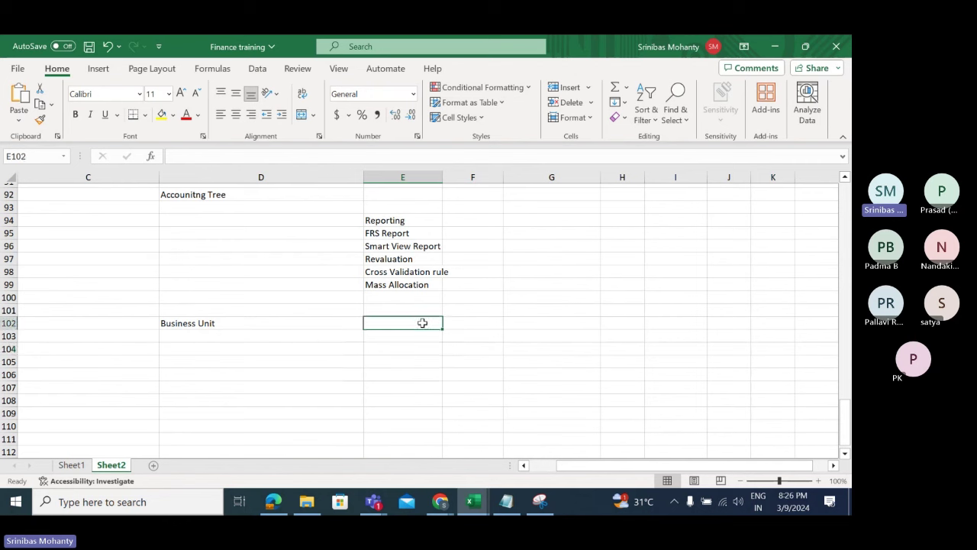
{"action": "type", "text": "Oper"}
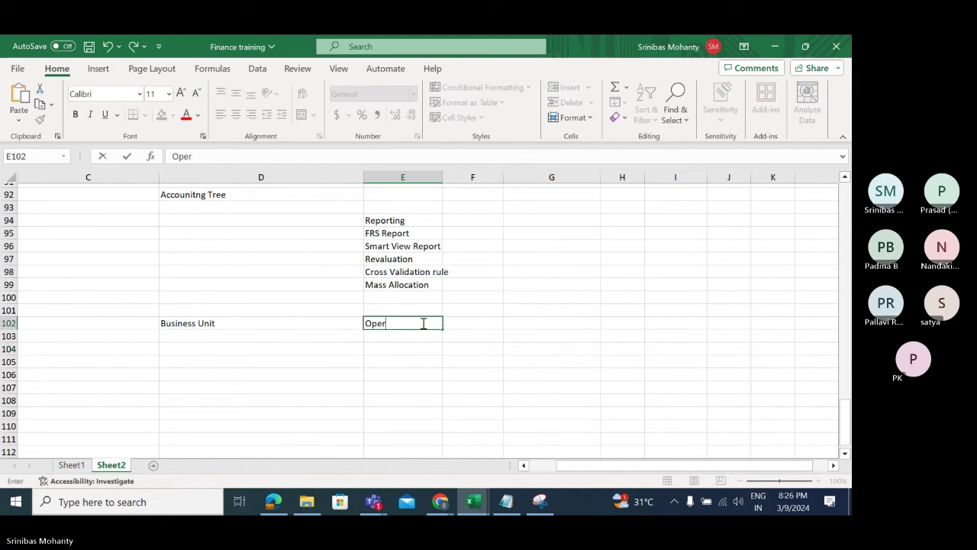
{"action": "type", "text": "ating Unit in EBS"}
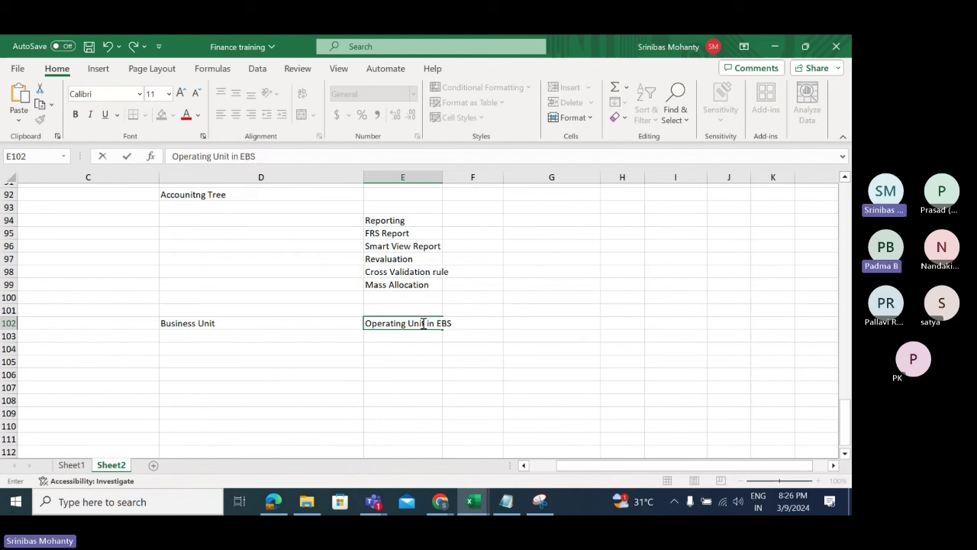
{"action": "left_click", "coordinate": [428, 386]}
{"action": "left_click", "coordinate": [214, 322]}
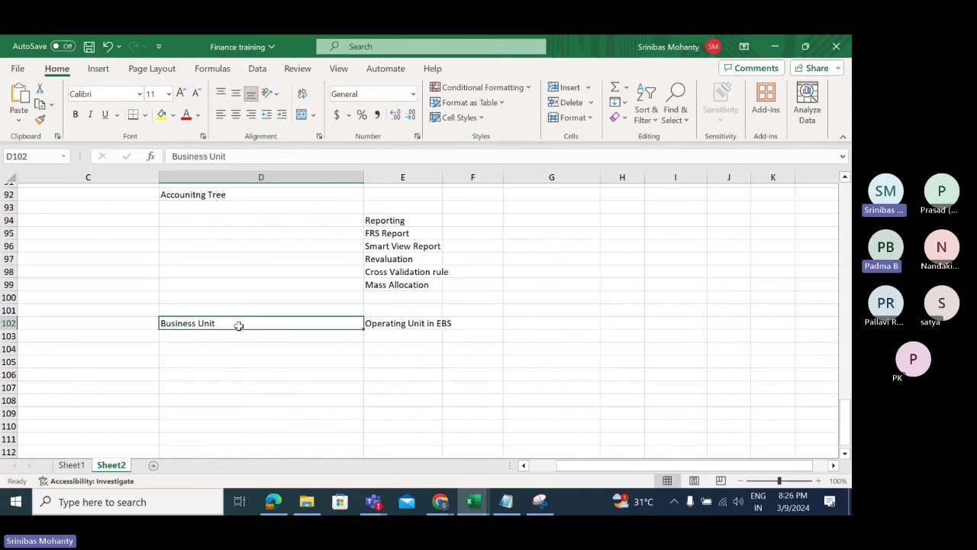
{"action": "left_click", "coordinate": [271, 359]}
{"action": "left_click", "coordinate": [269, 321]}
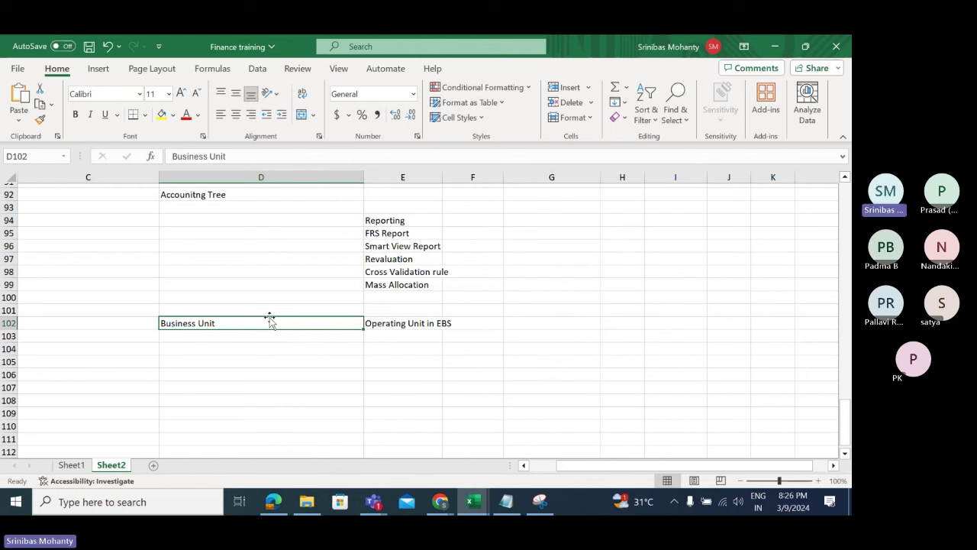
{"action": "left_click", "coordinate": [409, 320]}
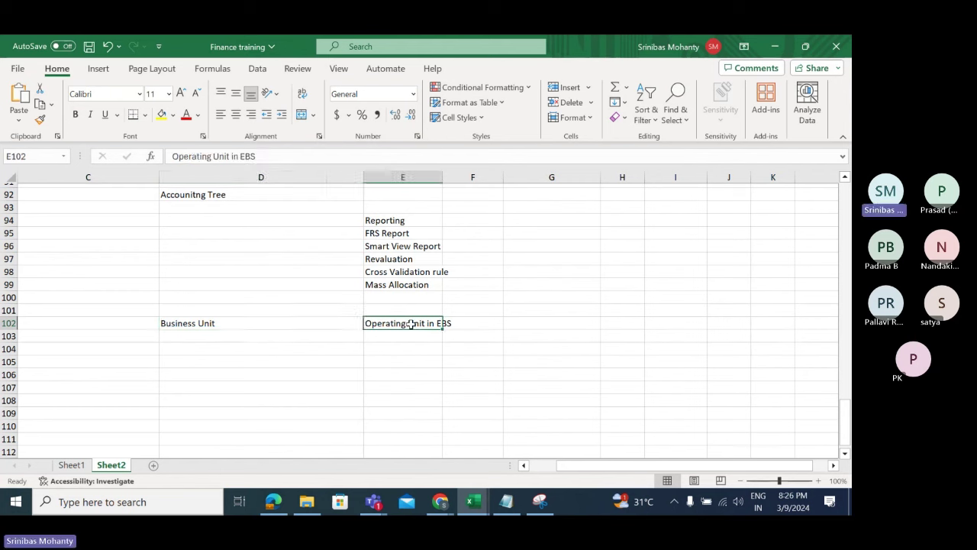
{"action": "left_click", "coordinate": [205, 322]}
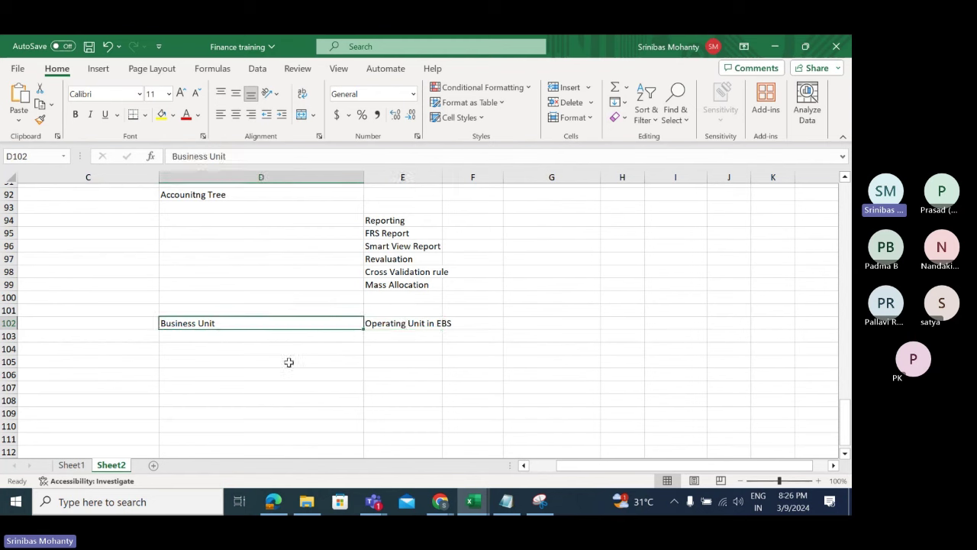
{"action": "left_click", "coordinate": [252, 339]}
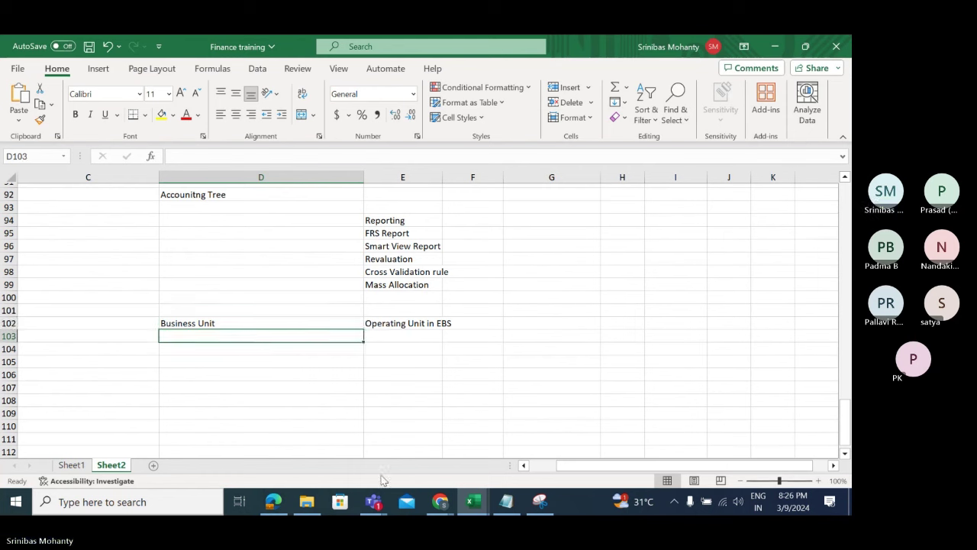
{"action": "left_click", "coordinate": [219, 324]}
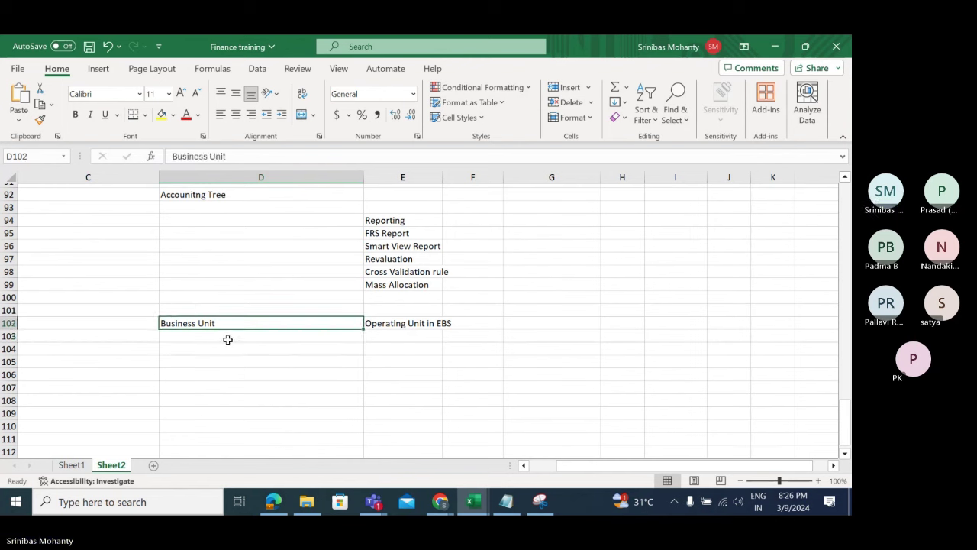
- Return to Setup and Maintenance in Chrome and close the rapid implementation task list and the task search
{"action": "mouse_move", "coordinate": [447, 506]}
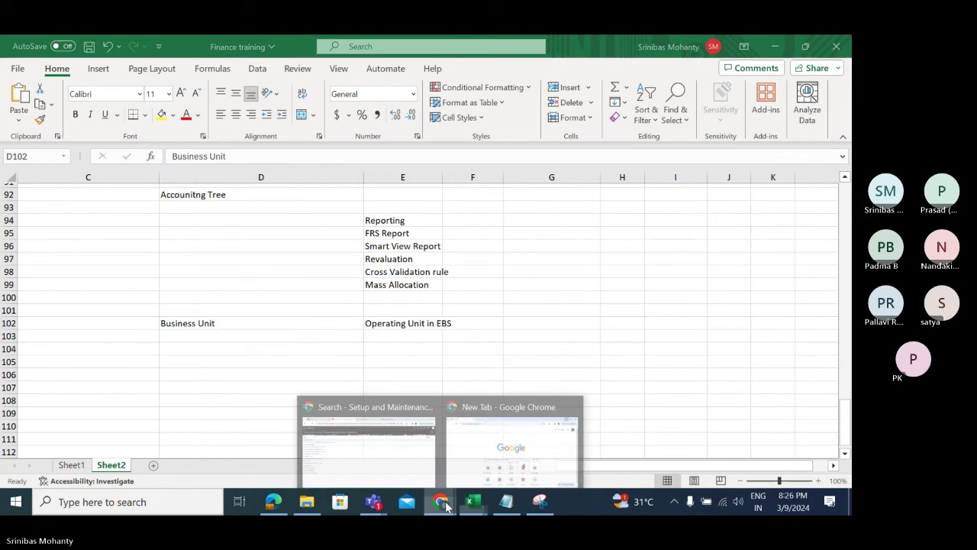
{"action": "left_click", "coordinate": [426, 458]}
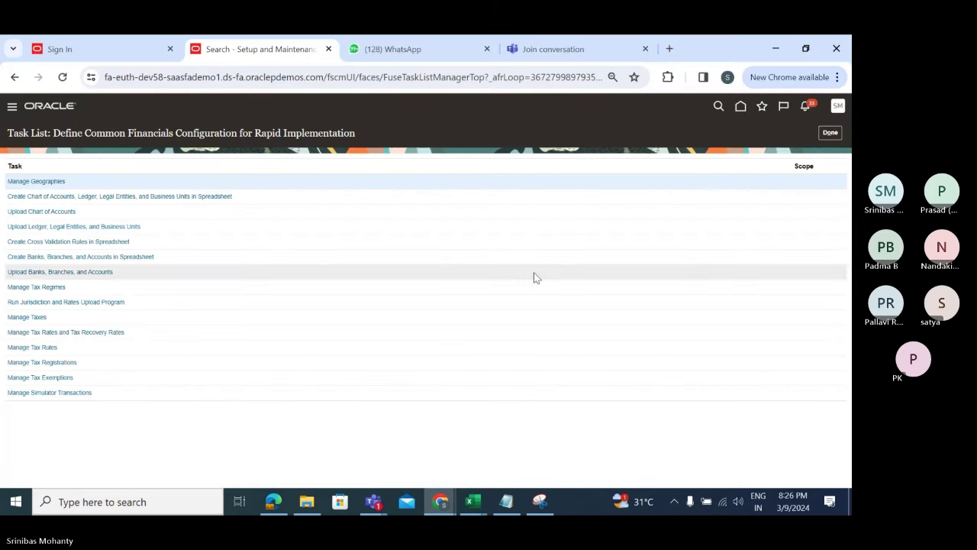
{"action": "left_click", "coordinate": [830, 132]}
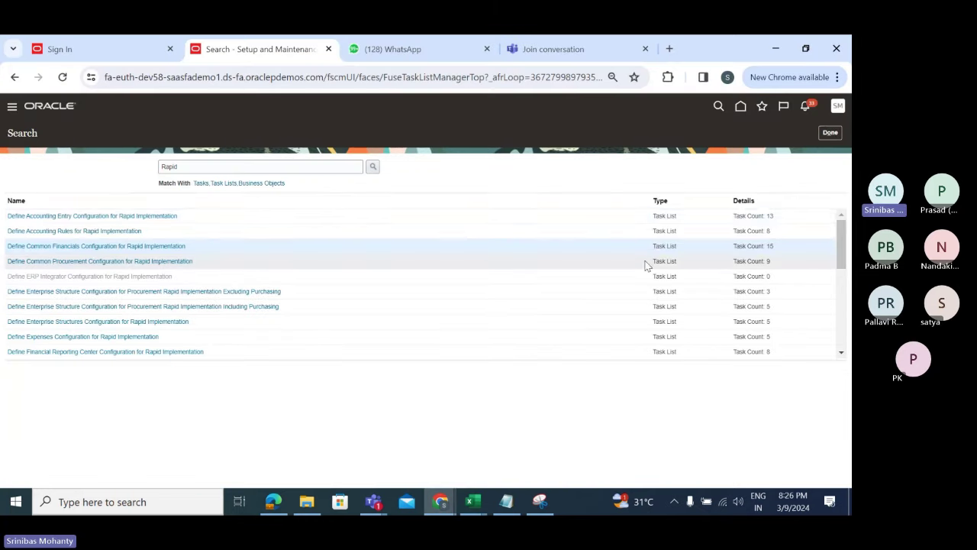
{"action": "left_click", "coordinate": [831, 132]}
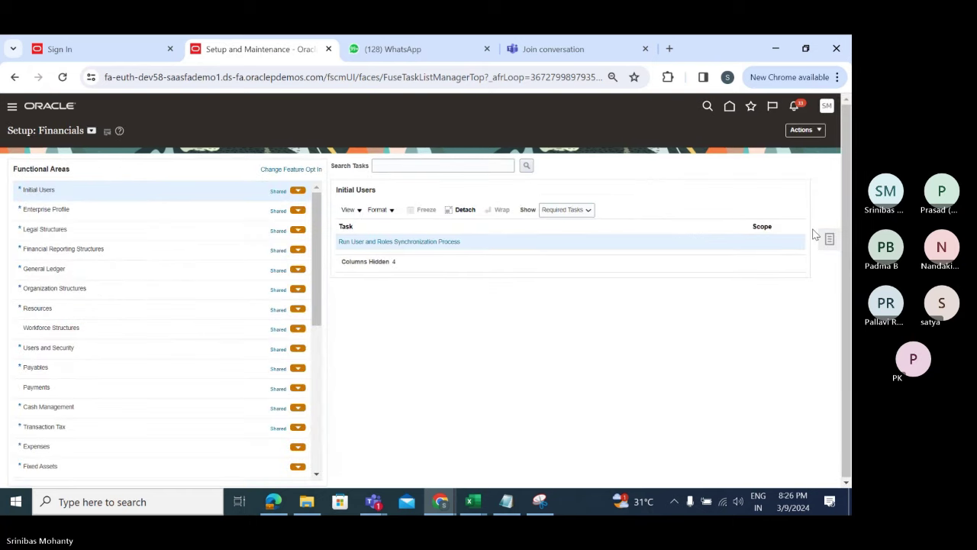
- Show All Tasks in the Financials setup and search the tasks for Manage Business Unit
{"action": "left_click", "coordinate": [830, 240]}
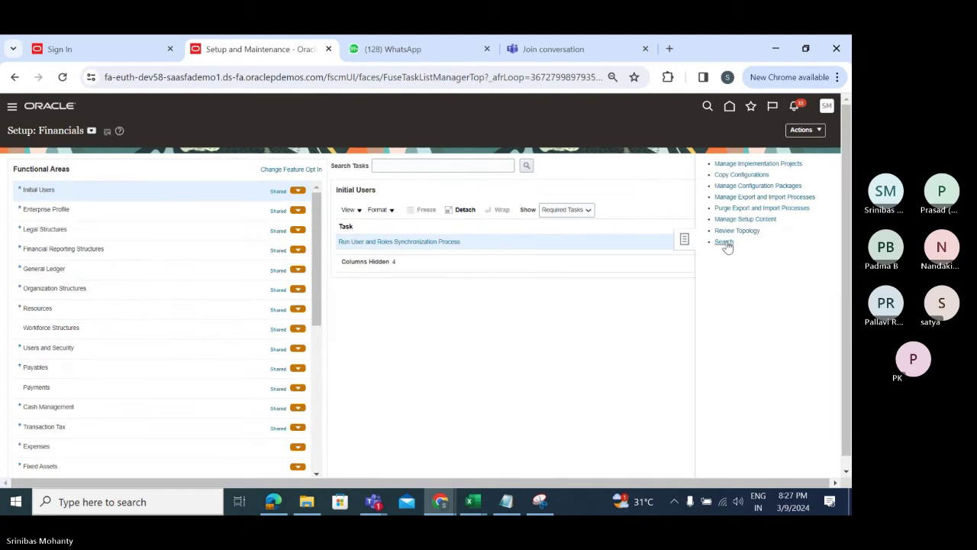
{"action": "scroll", "coordinate": [97, 264], "scroll_direction": "down", "scroll_amount": 1}
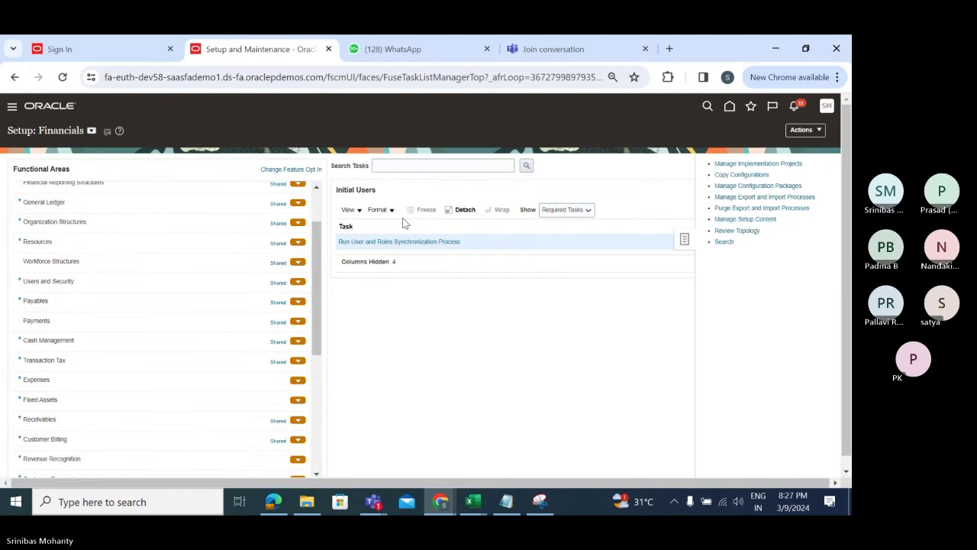
{"action": "left_click", "coordinate": [417, 165]}
{"action": "left_click", "coordinate": [588, 211]}
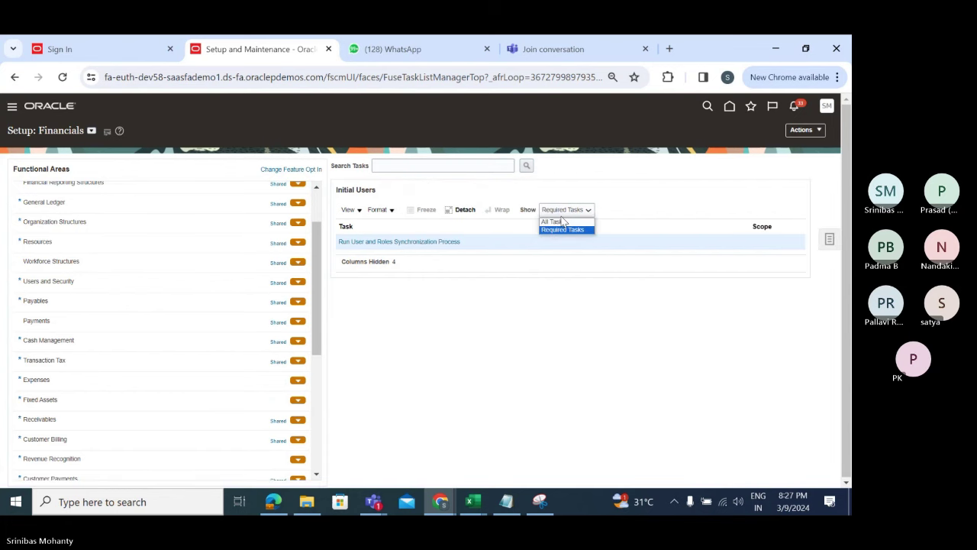
{"action": "left_click", "coordinate": [557, 219]}
{"action": "left_click", "coordinate": [430, 164]}
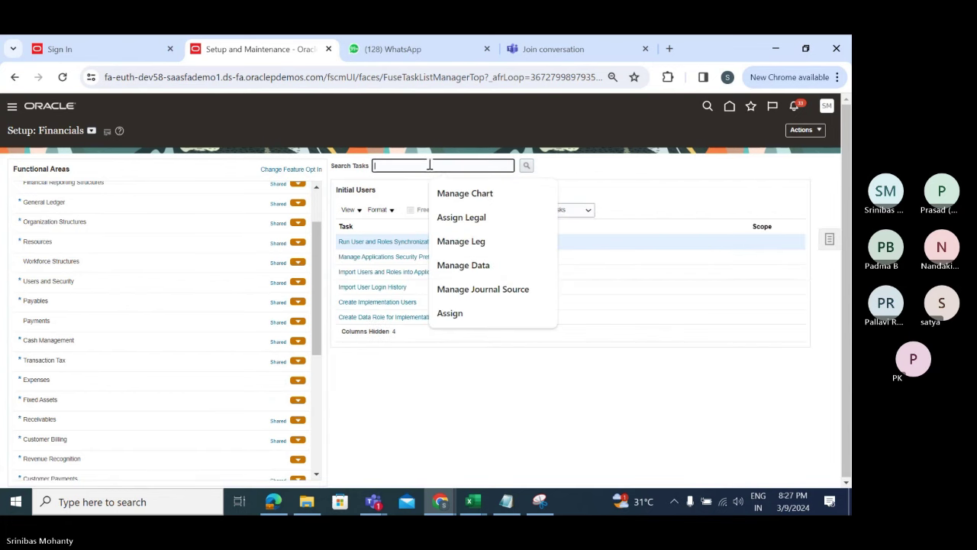
{"action": "type", "text": "Manage"}
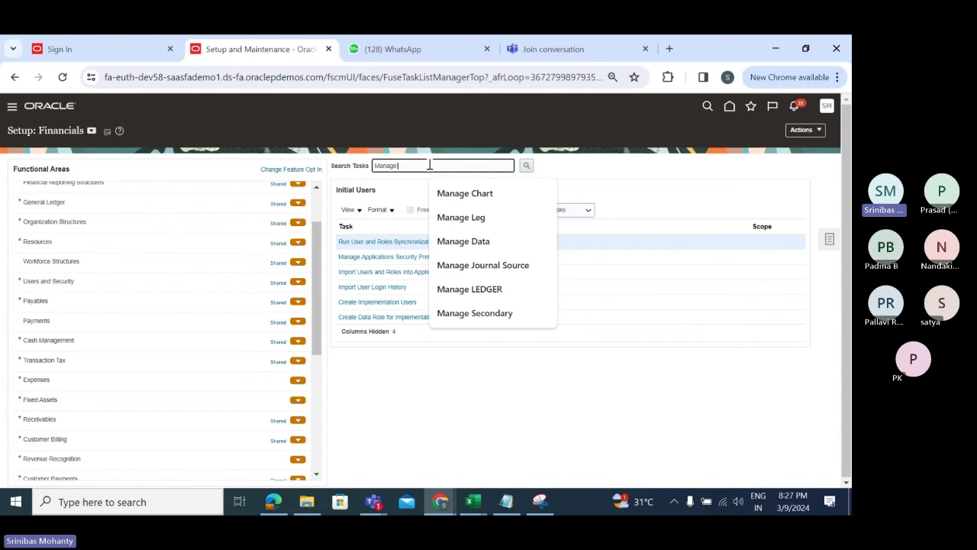
{"action": "type", "text": " Business"}
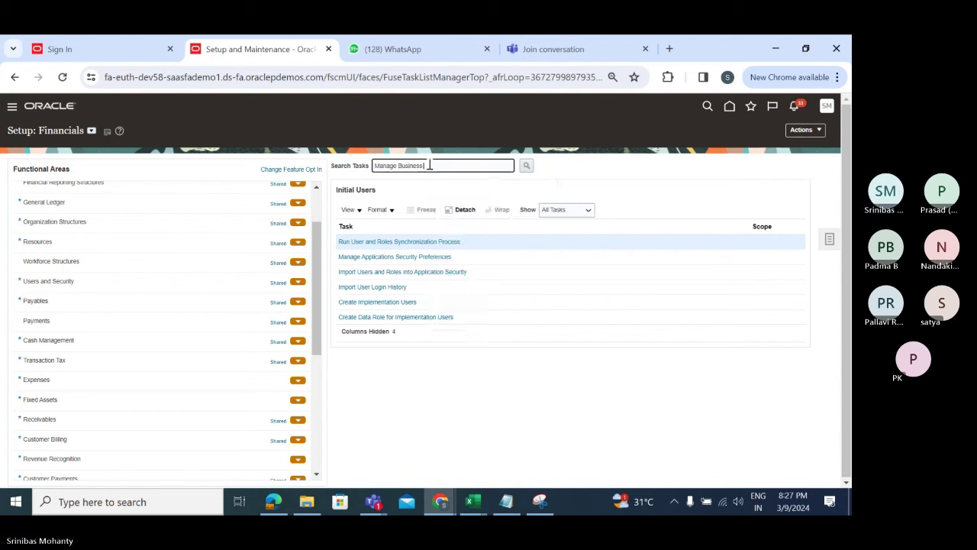
{"action": "type", "text": " unit"}
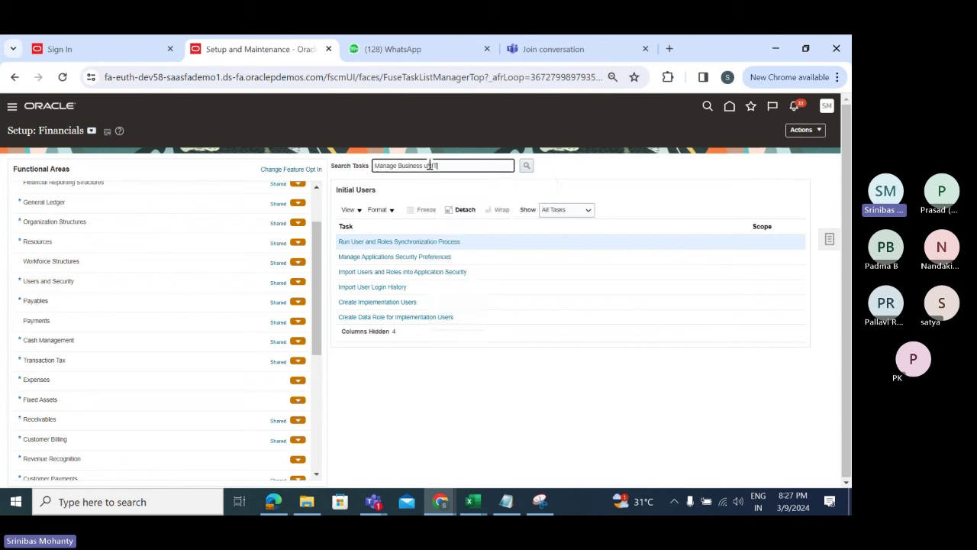
{"action": "left_click", "coordinate": [526, 166]}
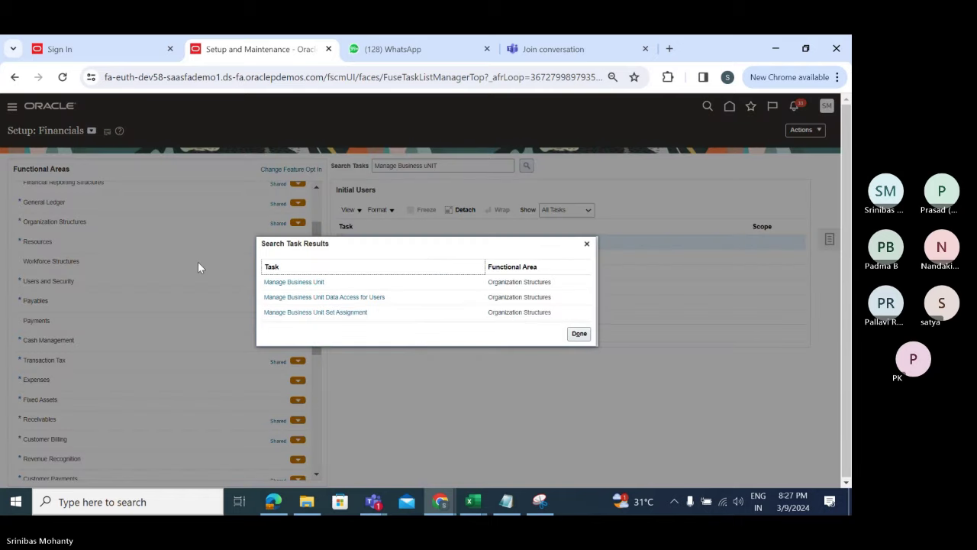
- Open the Manage Business Unit task from the found Organization Structures tasks
{"action": "left_click", "coordinate": [307, 282]}
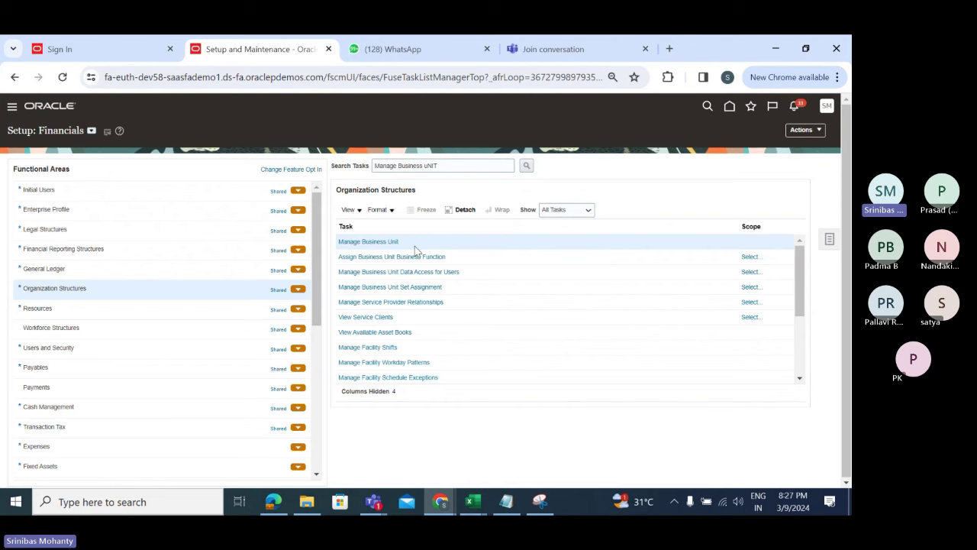
{"action": "left_click_drag", "start_coordinate": [405, 244], "coordinate": [369, 243]}
{"action": "left_click_drag", "start_coordinate": [430, 247], "coordinate": [338, 242]}
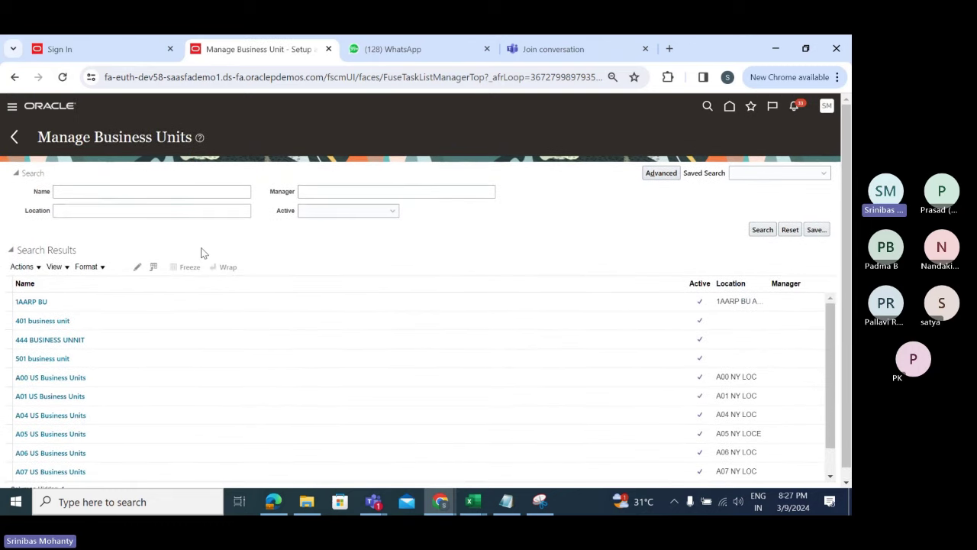
- Search the business units by the name US1 and open US1 Business Unit to examine its name
{"action": "left_click", "coordinate": [90, 186]}
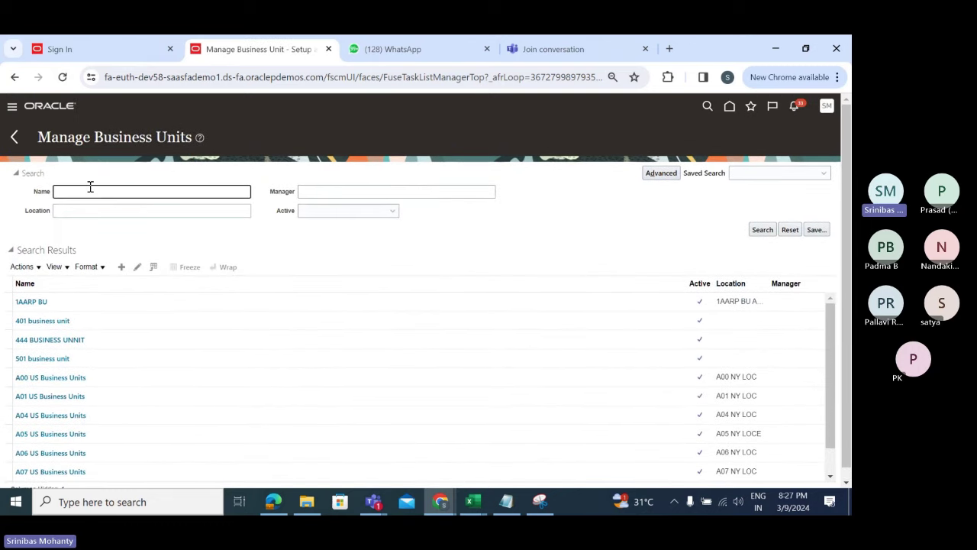
{"action": "type", "text": "US1"}
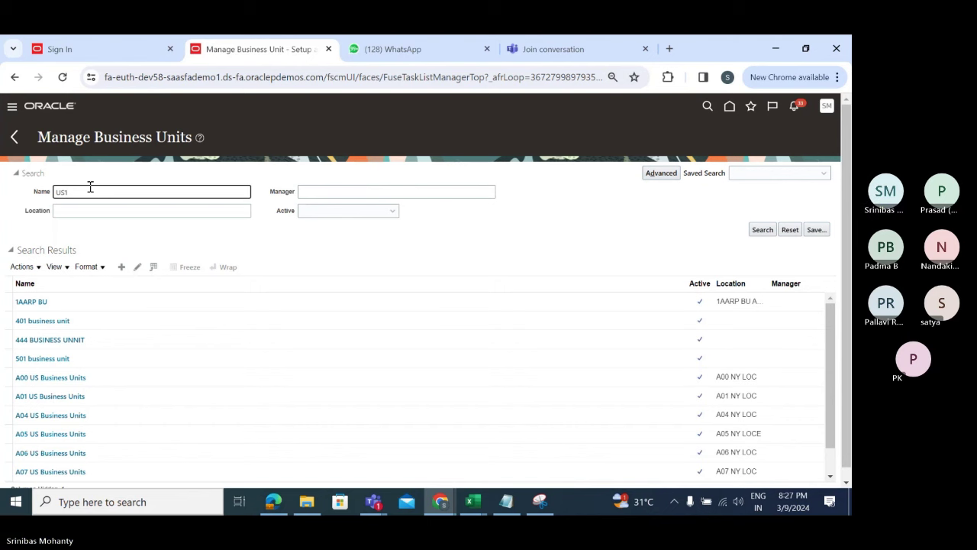
{"action": "left_click", "coordinate": [763, 229]}
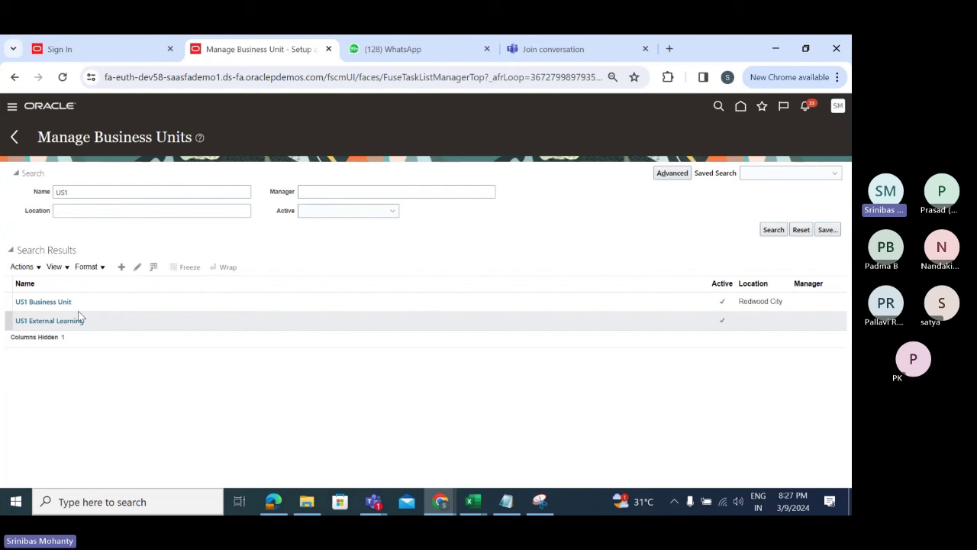
{"action": "left_click", "coordinate": [50, 301]}
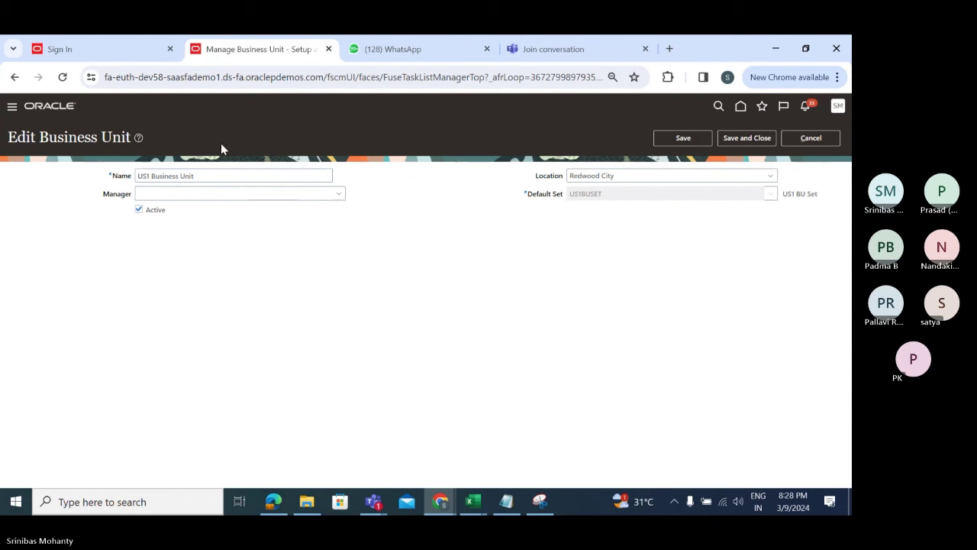
{"action": "left_click", "coordinate": [202, 177]}
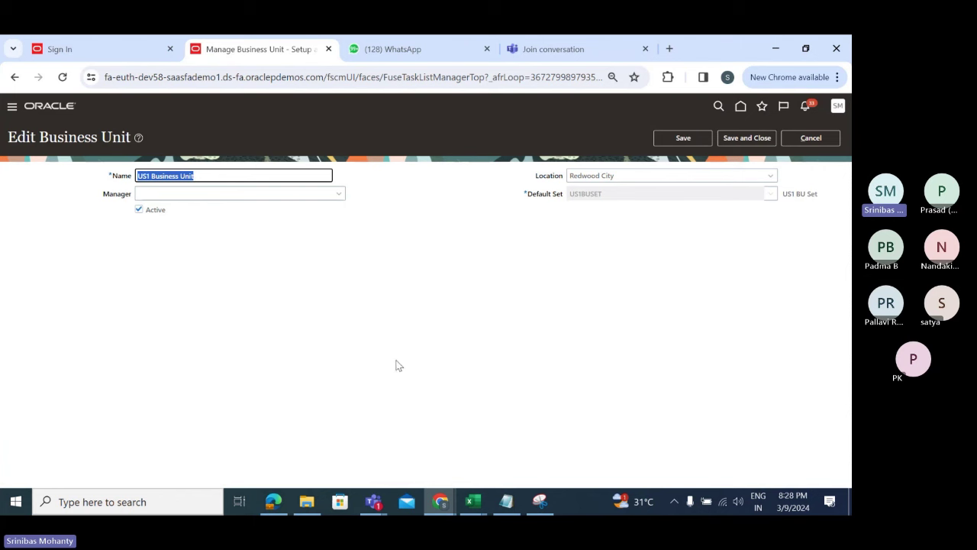
{"action": "left_click", "coordinate": [314, 247]}
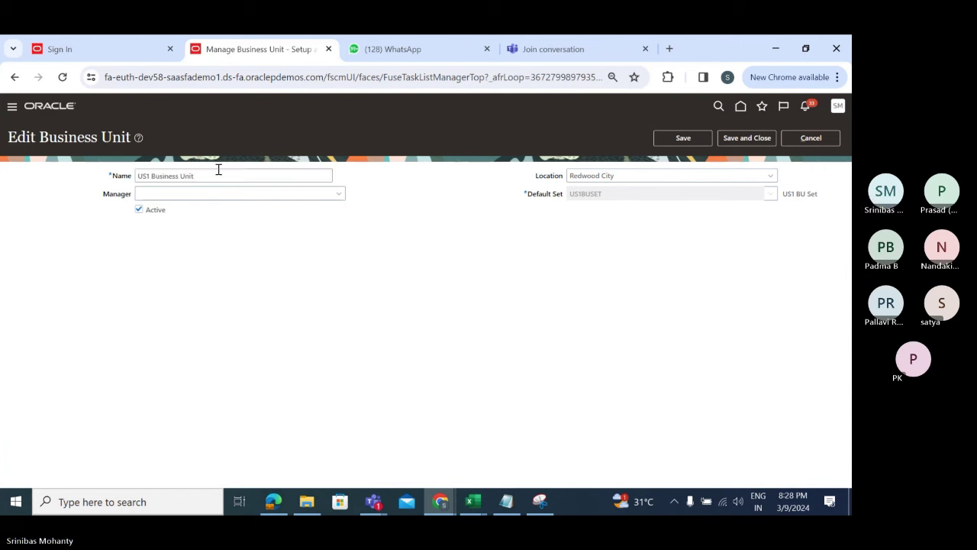
{"action": "left_click_drag", "start_coordinate": [211, 180], "coordinate": [100, 183]}
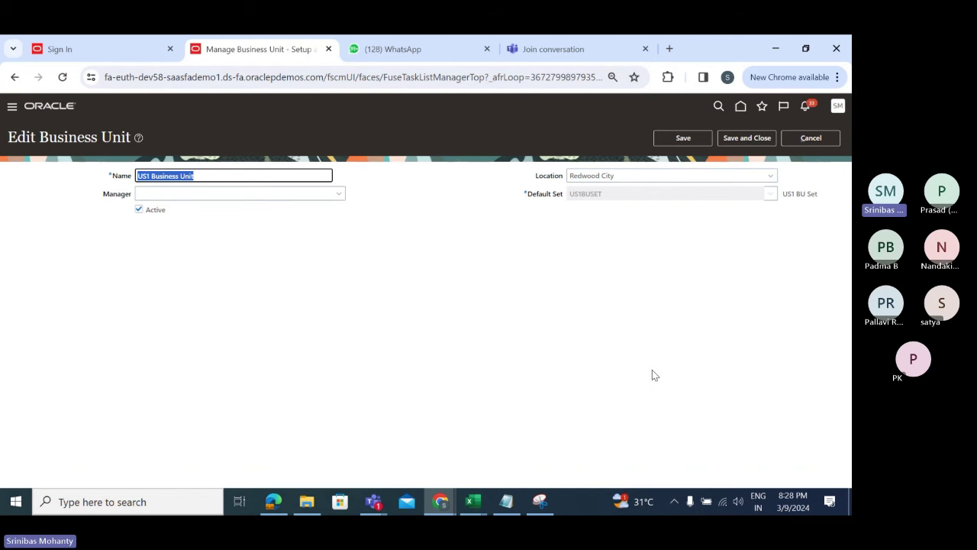
- Switch to the Finance training workbook in Excel and enter Tata Group Enterprise in cell I92 of Sheet2
{"action": "key", "text": "alt+Tab"}
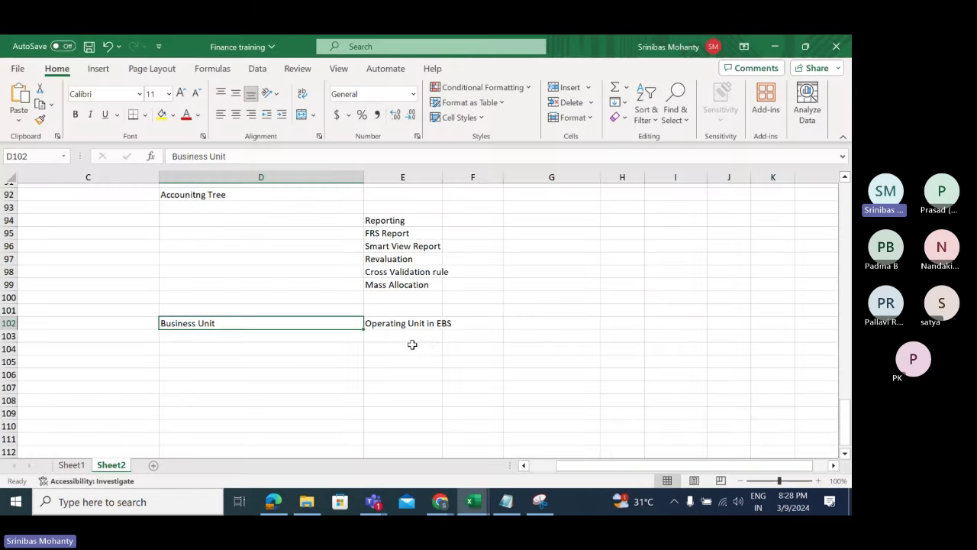
{"action": "scroll", "coordinate": [620, 320], "scroll_direction": "up", "scroll_amount": 2}
{"action": "left_click", "coordinate": [662, 274]}
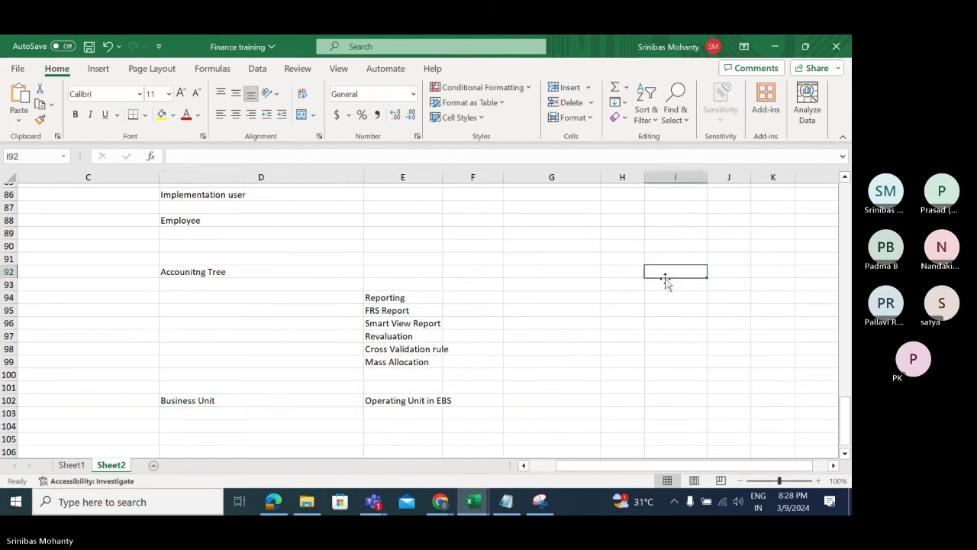
{"action": "type", "text": "G"}
{"action": "key", "text": "BackSpace"}
{"action": "key", "text": "BackSpace"}
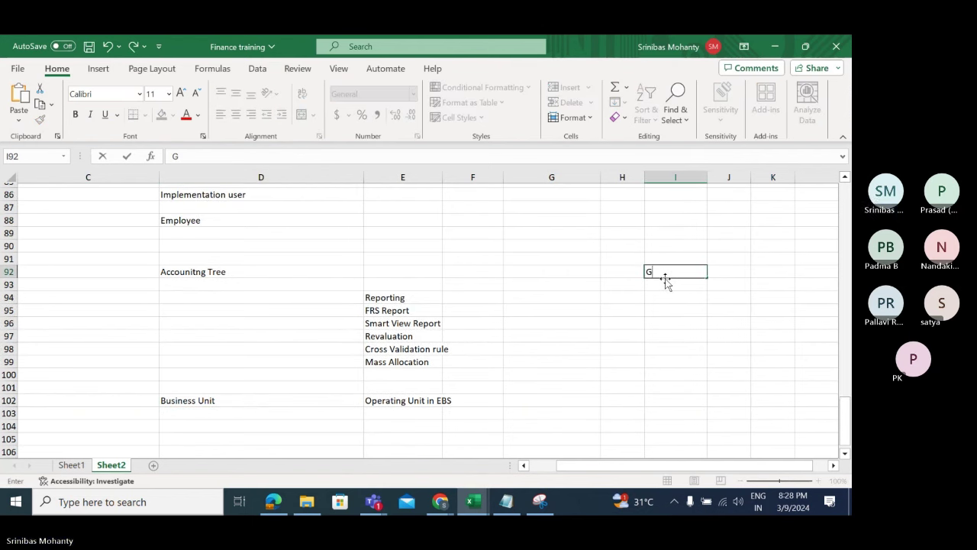
{"action": "type", "text": "Tata Group En"}
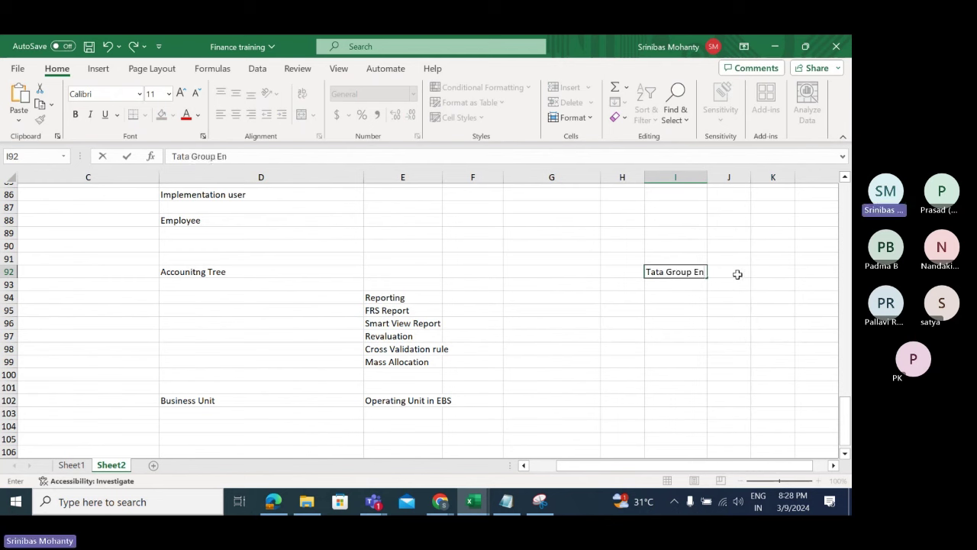
{"action": "type", "text": "terprise"}
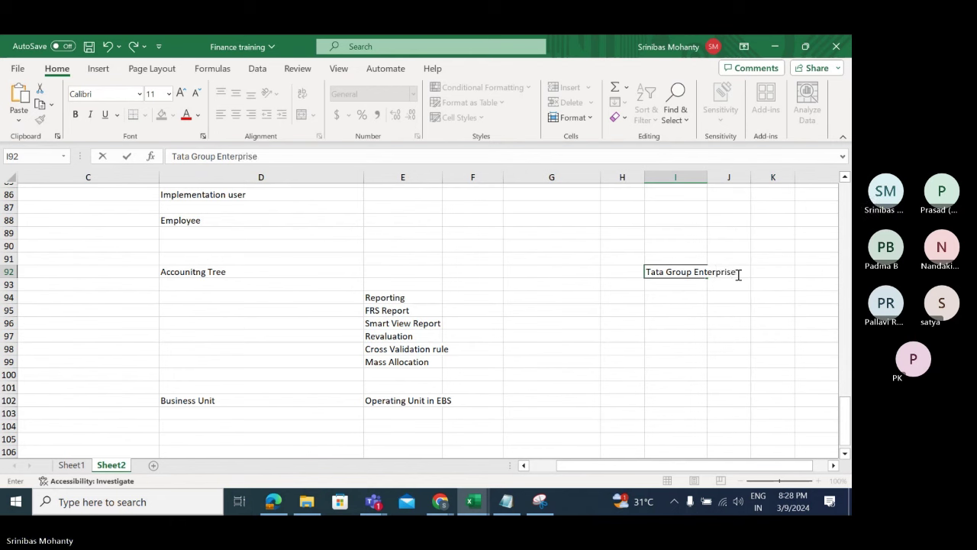
{"action": "left_click", "coordinate": [728, 325]}
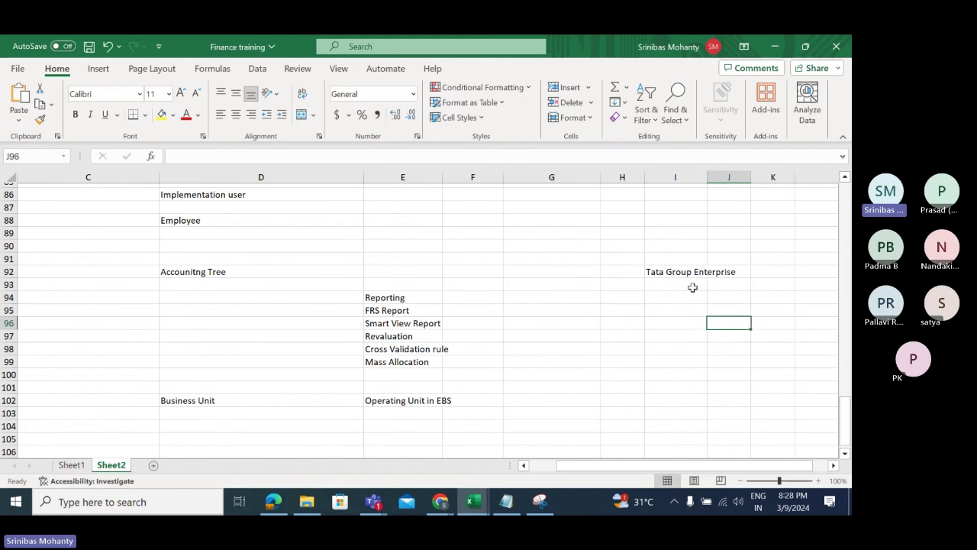
- Enter Ledger and Legal Entity in the two cells directly below Tata Group Enterprise
{"action": "left_click", "coordinate": [691, 285]}
{"action": "type", "text": "Le"}
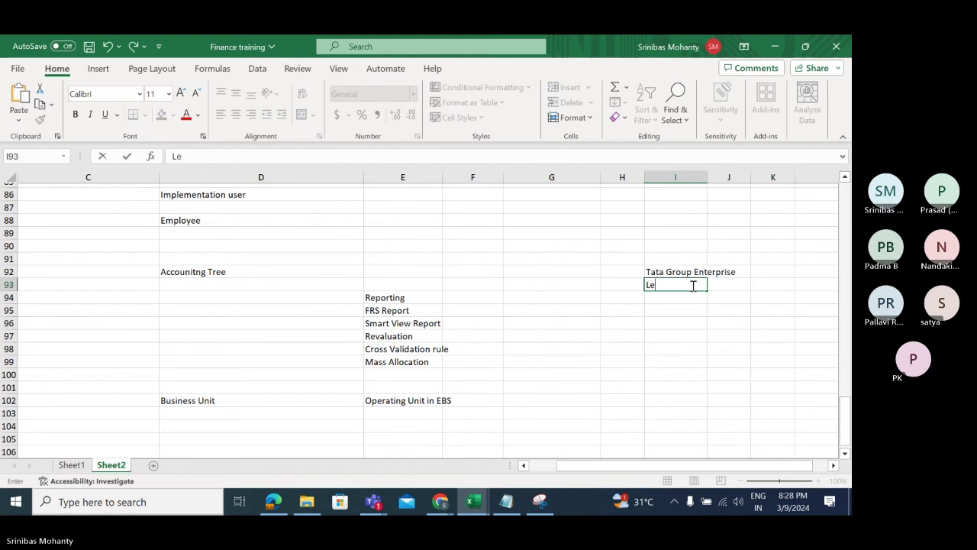
{"action": "type", "text": "dger"}
{"action": "left_click", "coordinate": [675, 303]}
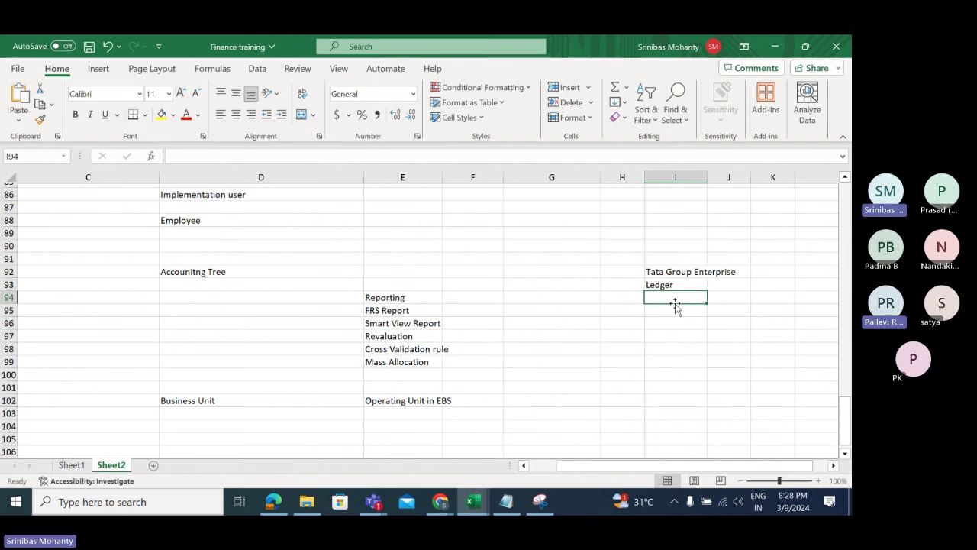
{"action": "type", "text": "Legal EN"}
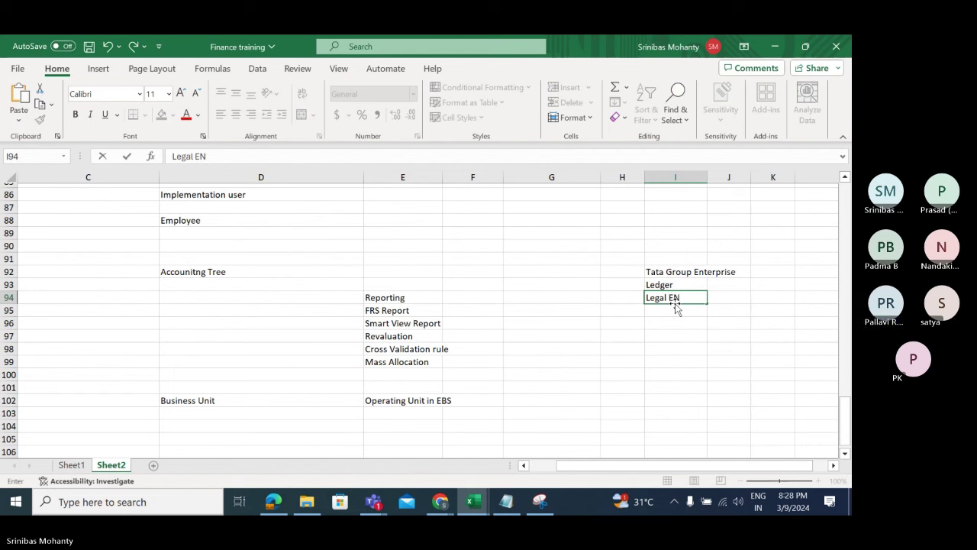
{"action": "key", "text": "BackSpace"}
{"action": "key", "text": "BackSpace"}
{"action": "type", "text": "Entity"}
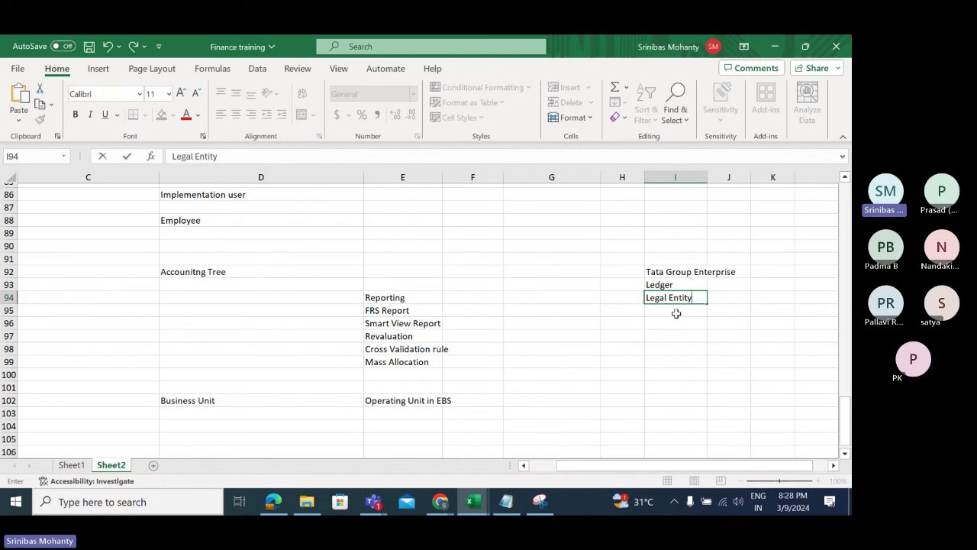
{"action": "key", "text": "Return"}
- Enter 101 and 102 side by side in the row below Legal Entity and select them
{"action": "type", "text": "10"}
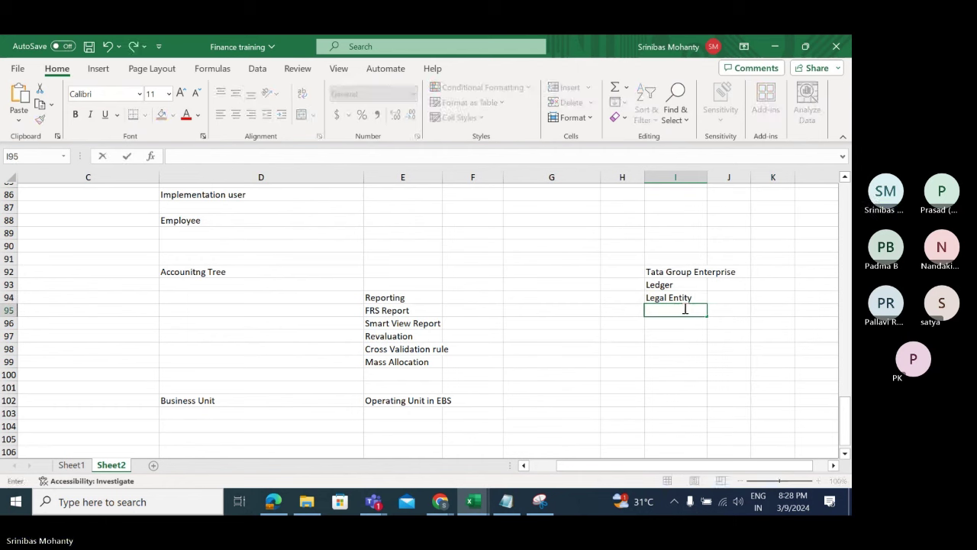
{"action": "type", "text": "101"}
{"action": "key", "text": "Tab"}
{"action": "type", "text": "1"}
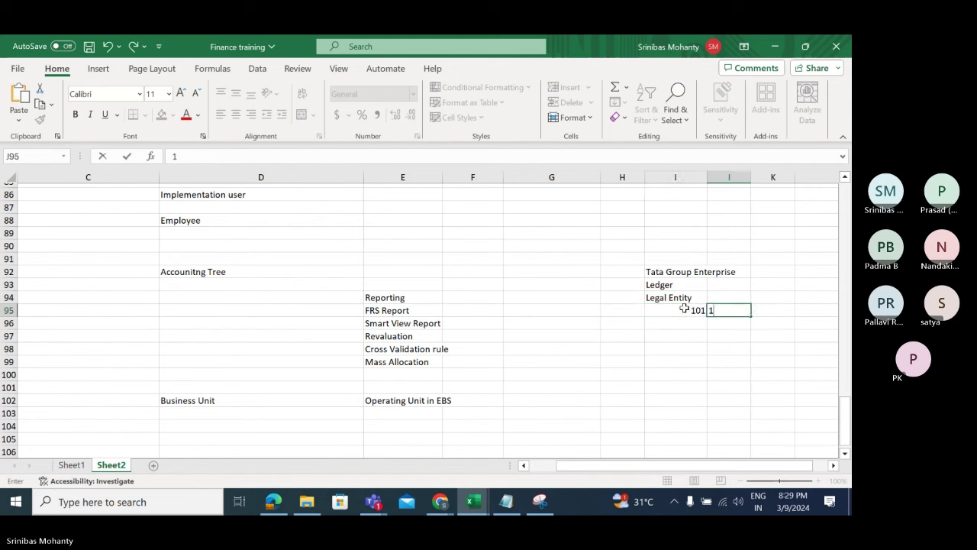
{"action": "type", "text": "02"}
{"action": "key", "text": "Tab"}
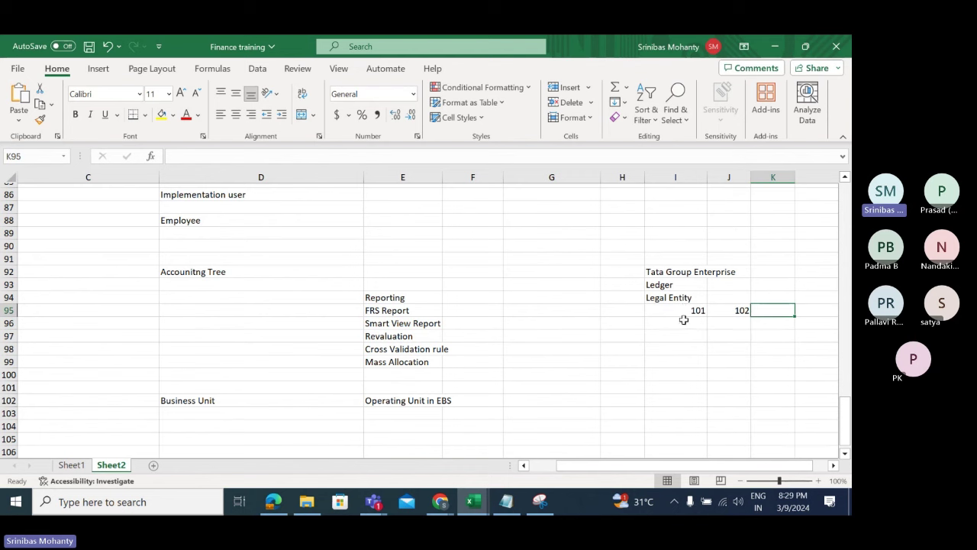
{"action": "left_click_drag", "start_coordinate": [685, 311], "coordinate": [789, 308]}
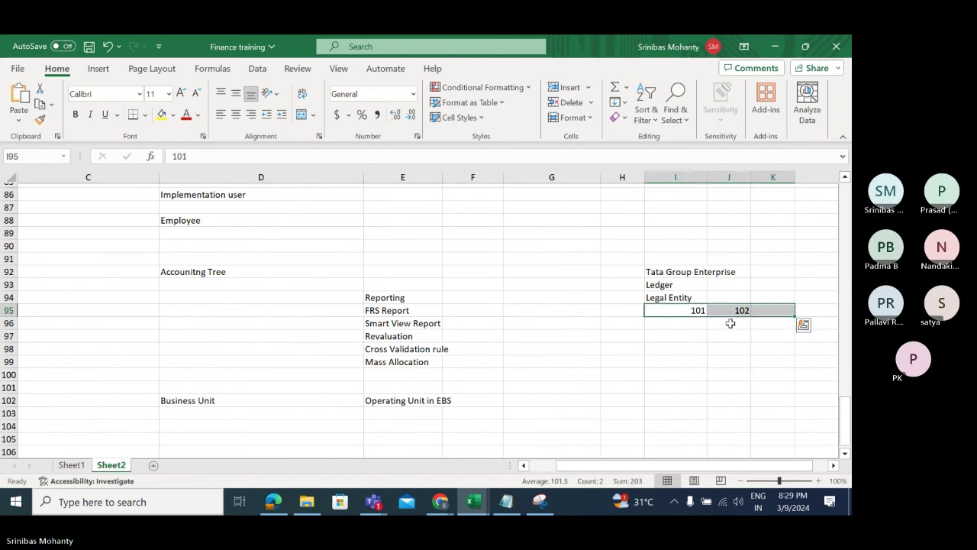
- Enter Business Unit in cell I96, below the 101 entry
{"action": "left_click", "coordinate": [675, 324]}
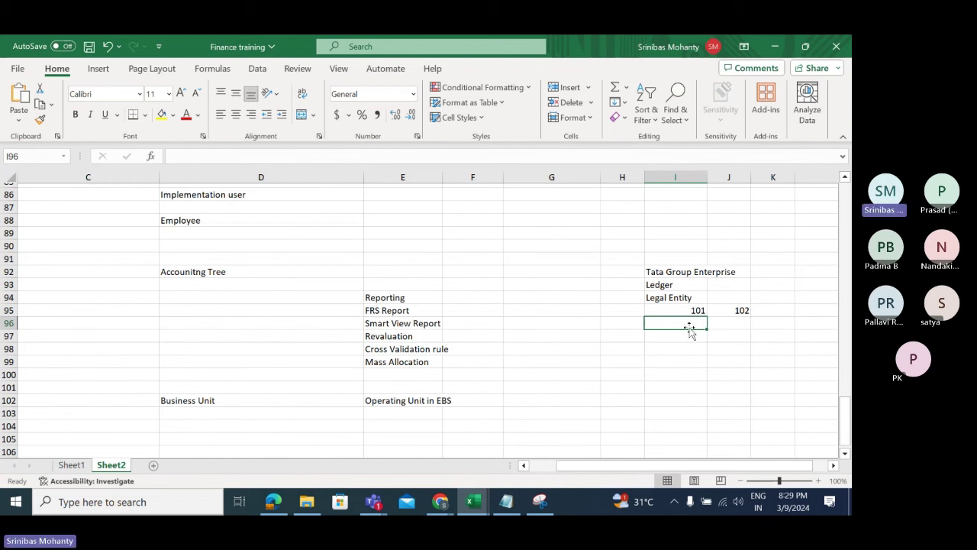
{"action": "type", "text": "Business Unit"}
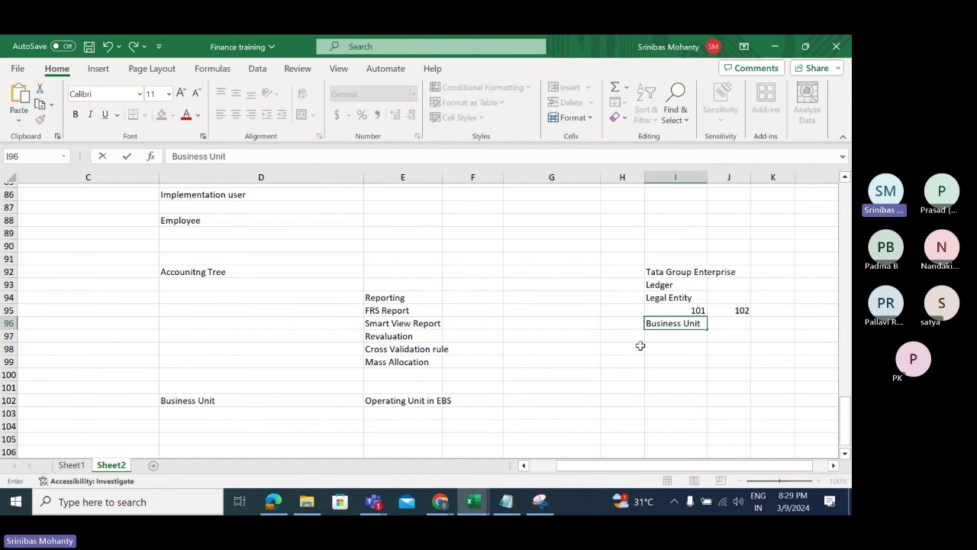
{"action": "left_click", "coordinate": [676, 366]}
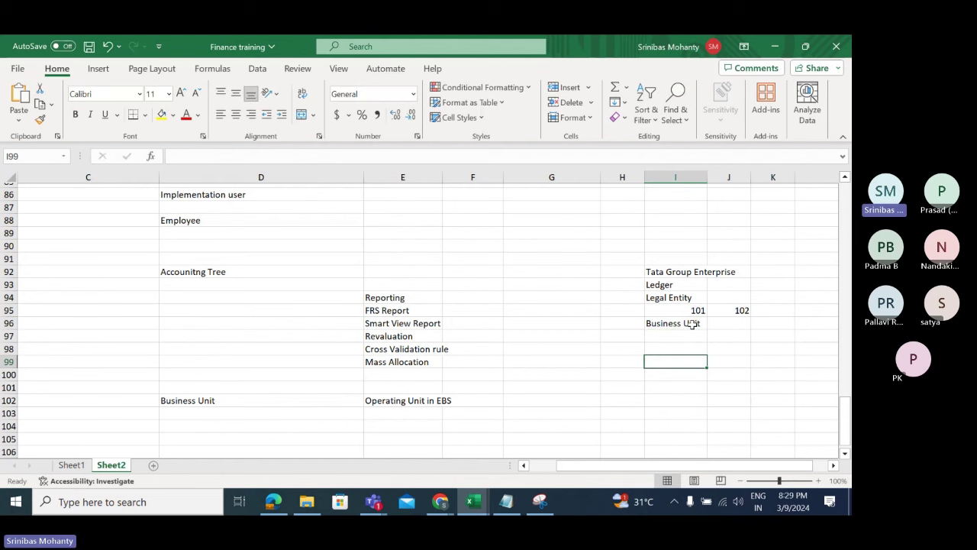
{"action": "left_click", "coordinate": [692, 323]}
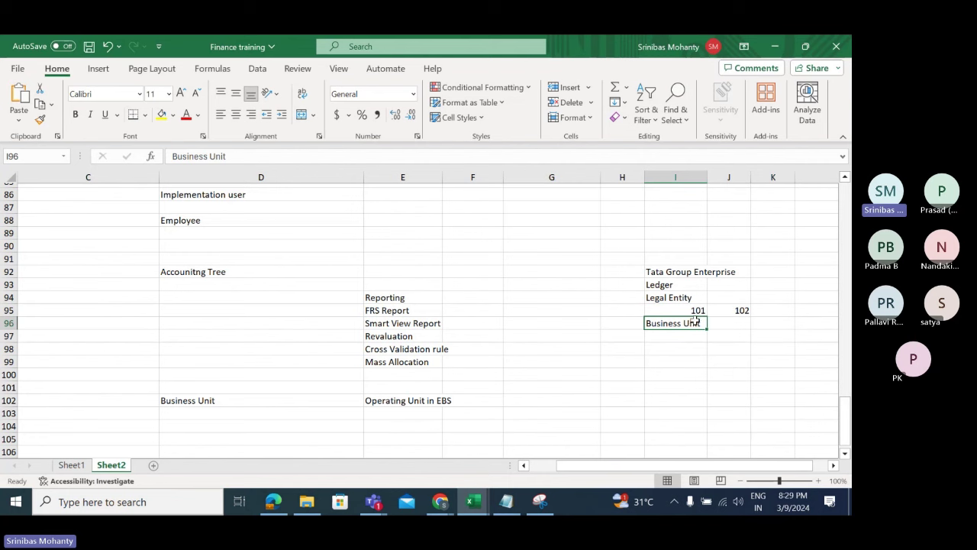
- Enter Sales, Purchase, Invoicing and Payment in the cells following Business Unit in row 96
{"action": "left_click", "coordinate": [731, 326]}
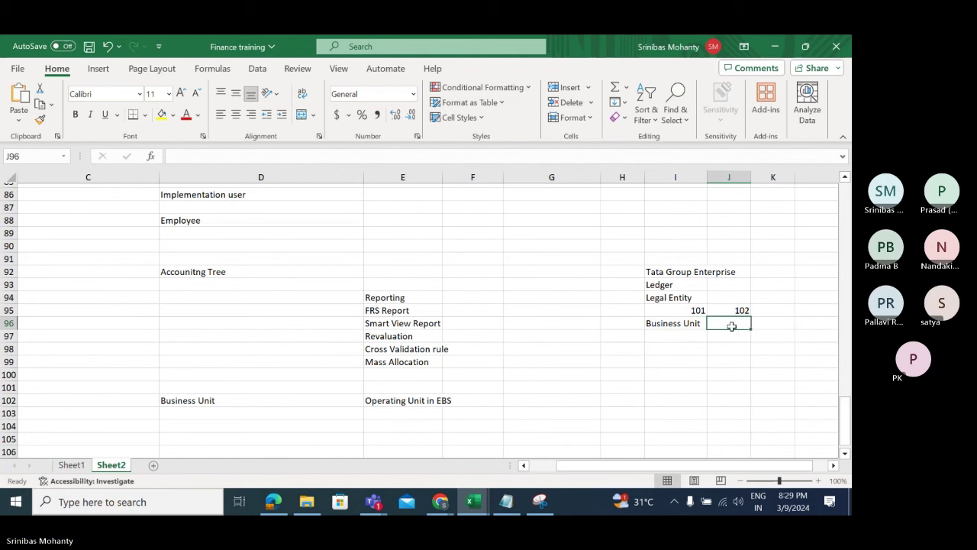
{"action": "type", "text": "S"}
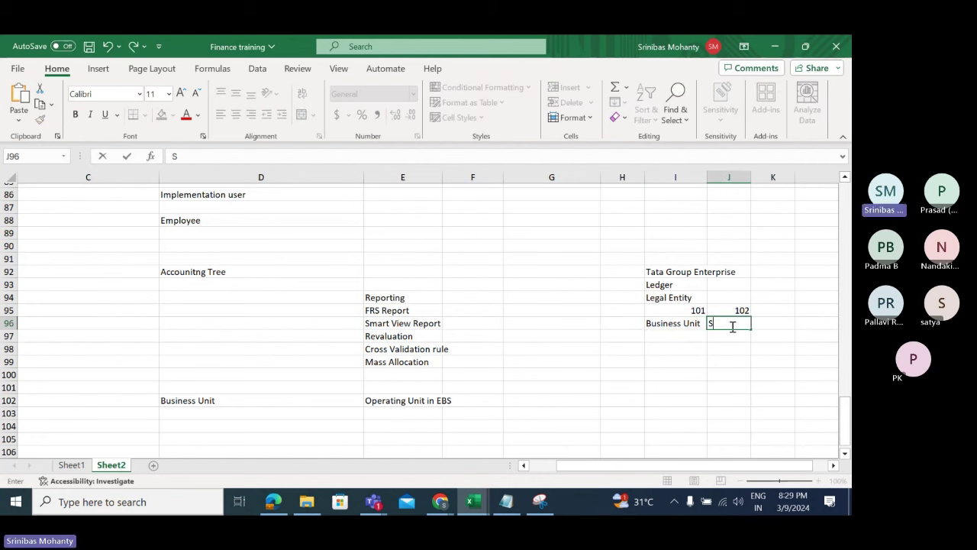
{"action": "type", "text": "lesales"}
{"action": "key", "text": "Tab"}
{"action": "type", "text": "Pur"}
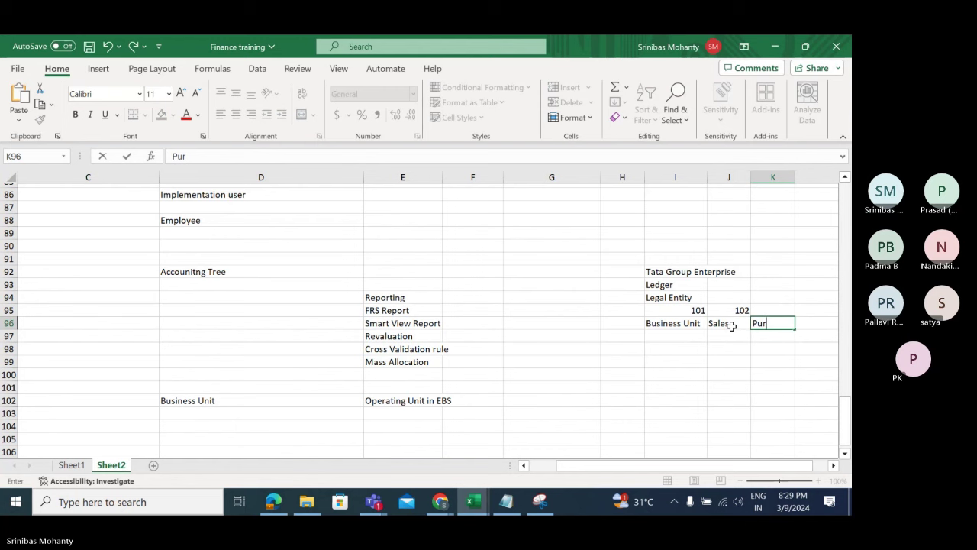
{"action": "type", "text": "chase"}
{"action": "key", "text": "Tab"}
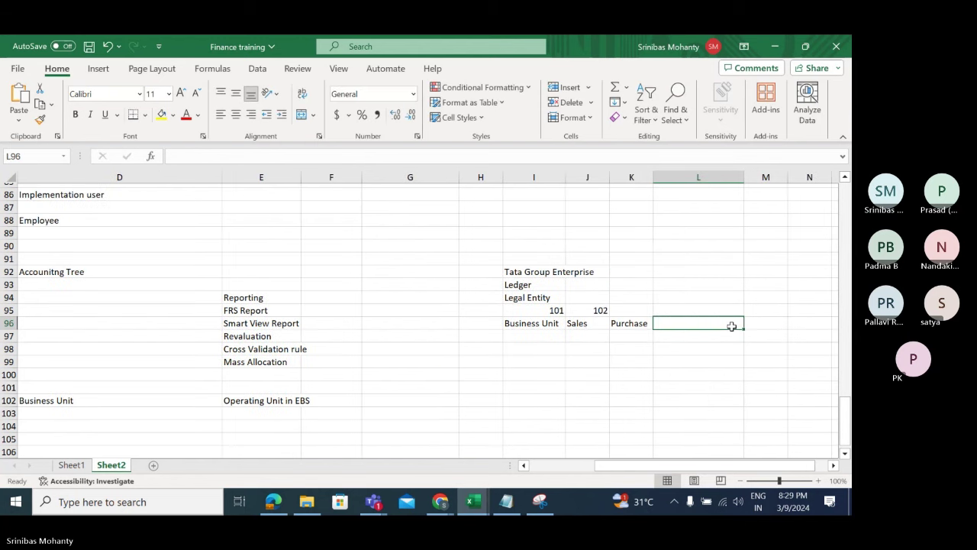
{"action": "type", "text": "Invoicing"}
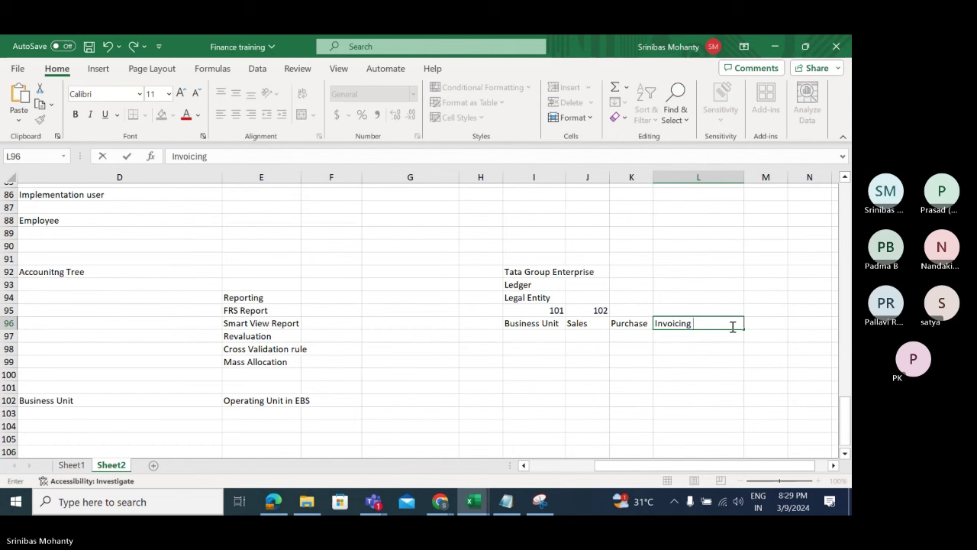
{"action": "key", "text": "Tab"}
{"action": "type", "text": "Payment"}
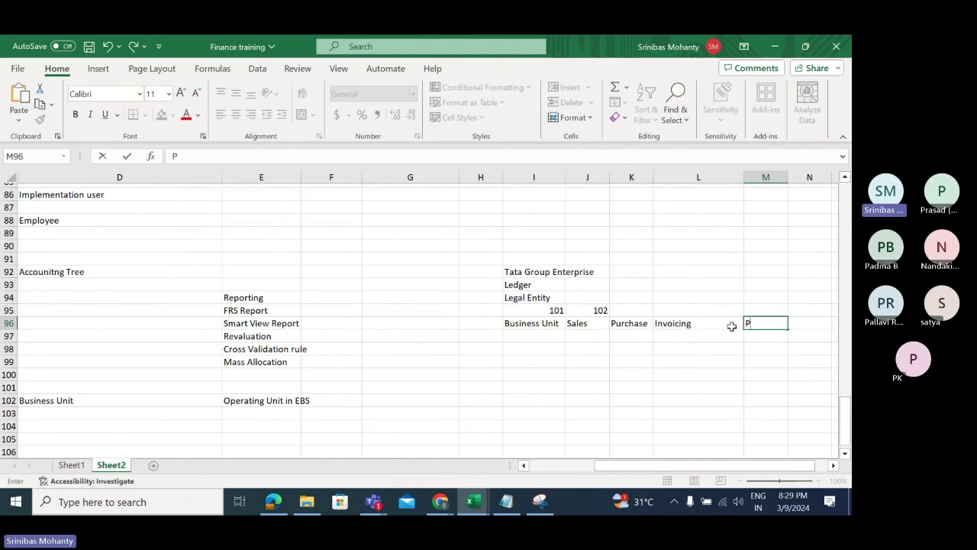
{"action": "left_click", "coordinate": [603, 362]}
- Review the Tata Group Enterprise structure by highlighting the business unit row, the legal entity cells and the whole ledger block
{"action": "left_click_drag", "start_coordinate": [519, 323], "coordinate": [783, 323]}
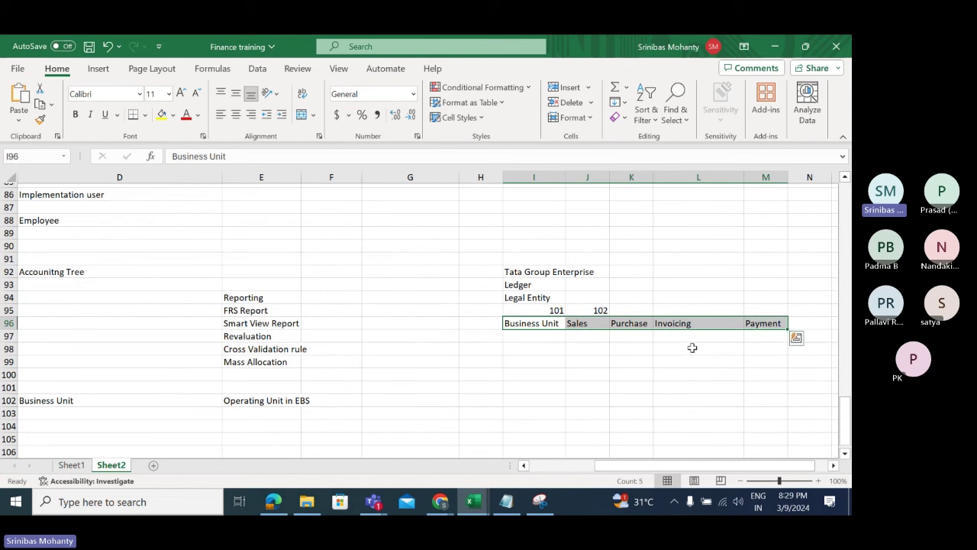
{"action": "left_click", "coordinate": [524, 300]}
{"action": "left_click_drag", "start_coordinate": [524, 299], "coordinate": [609, 310]}
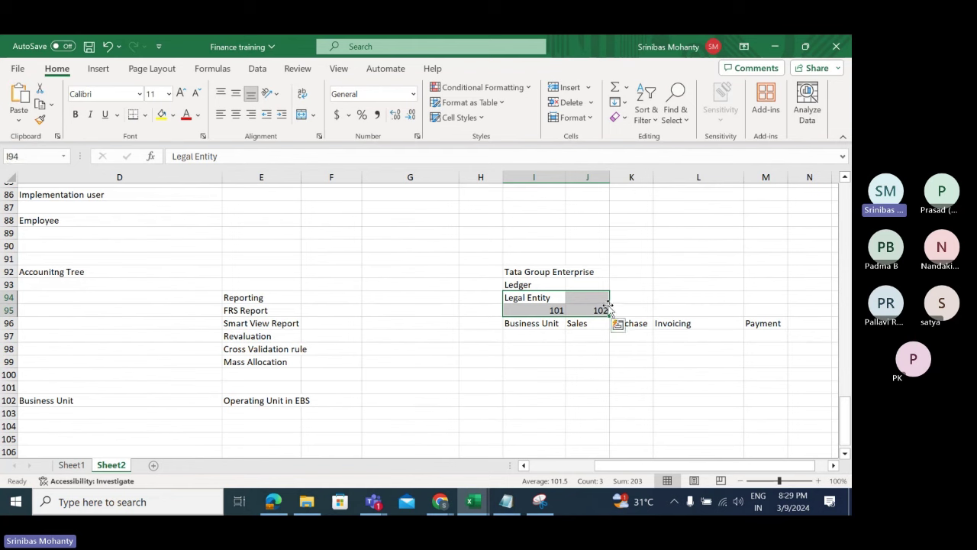
{"action": "left_click", "coordinate": [531, 298]}
{"action": "mouse_move", "coordinate": [595, 300]}
{"action": "left_mouse_down"}
{"action": "mouse_move", "coordinate": [600, 310]}
{"action": "mouse_move", "coordinate": [552, 299]}
{"action": "mouse_move", "coordinate": [610, 299]}
{"action": "mouse_move", "coordinate": [603, 315]}
{"action": "left_mouse_up"}
{"action": "left_click", "coordinate": [522, 284]}
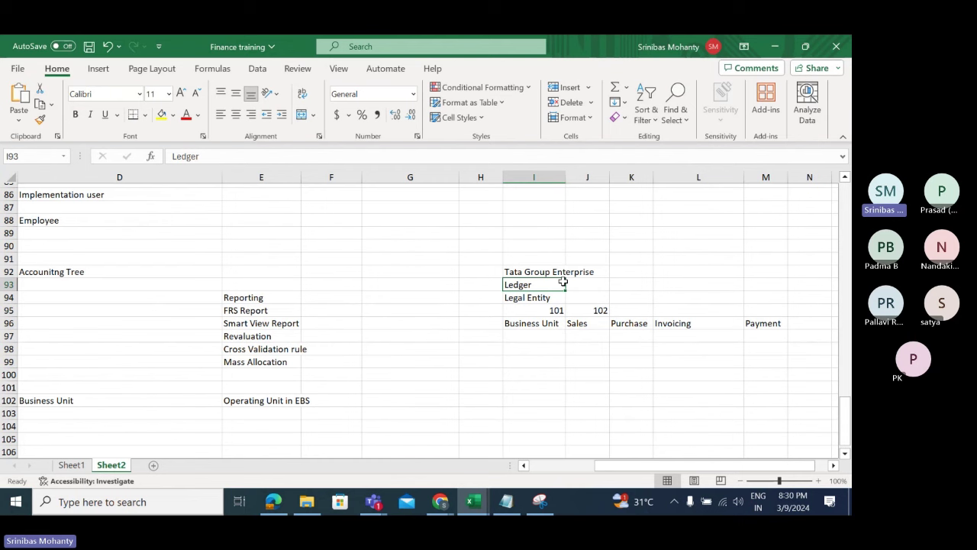
{"action": "left_click_drag", "start_coordinate": [530, 282], "coordinate": [755, 327]}
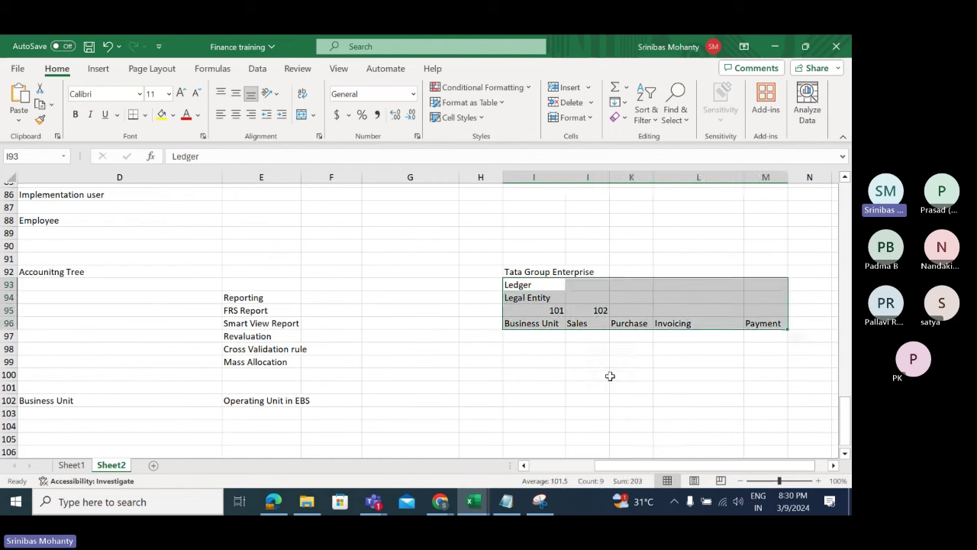
{"action": "left_click", "coordinate": [565, 350]}
- Return to Chrome, examine the name of US1 Business Unit again and cancel out of its edit page
{"action": "key", "text": "alt+Tab"}
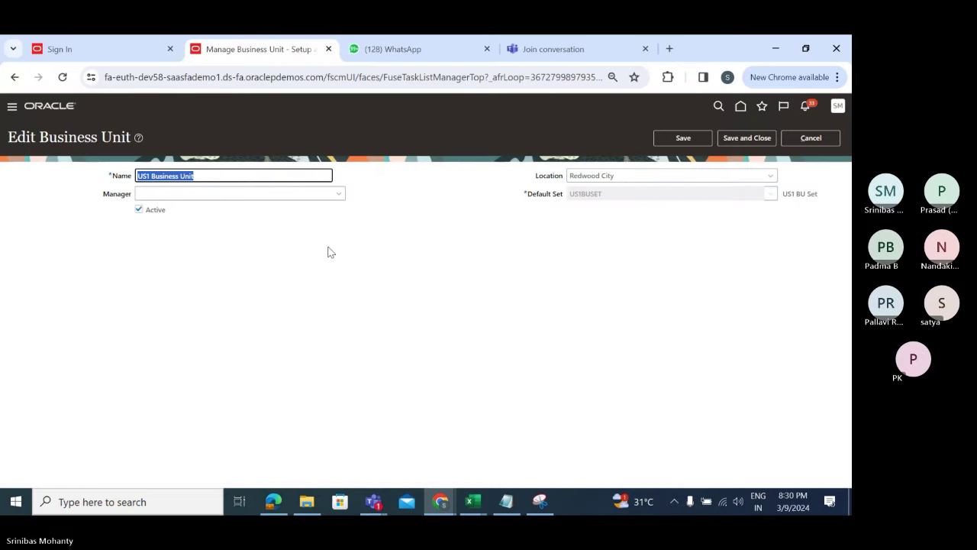
{"action": "left_click", "coordinate": [225, 172]}
{"action": "left_click_drag", "start_coordinate": [225, 176], "coordinate": [51, 185]}
{"action": "key", "text": "alt+Tab"}
{"action": "key", "text": "alt+Tab"}
{"action": "left_click", "coordinate": [473, 502]}
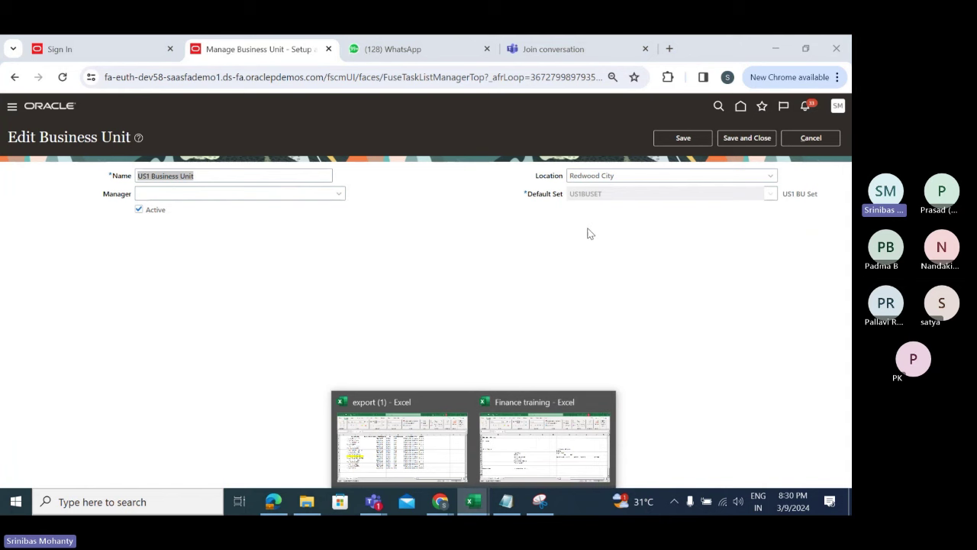
{"action": "left_click", "coordinate": [197, 218]}
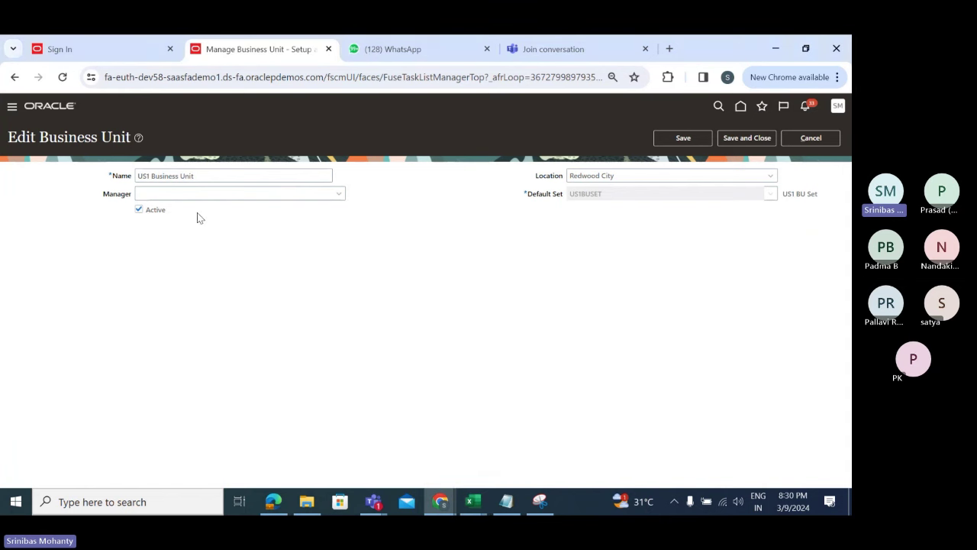
{"action": "left_click", "coordinate": [826, 139]}
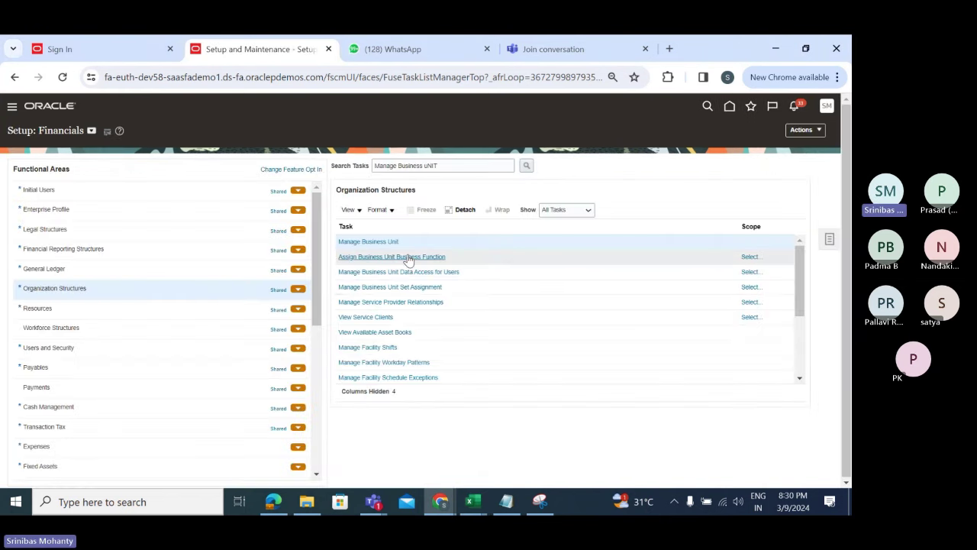
- Search all setup tasks and task lists for Rapid
{"action": "left_click", "coordinate": [829, 240]}
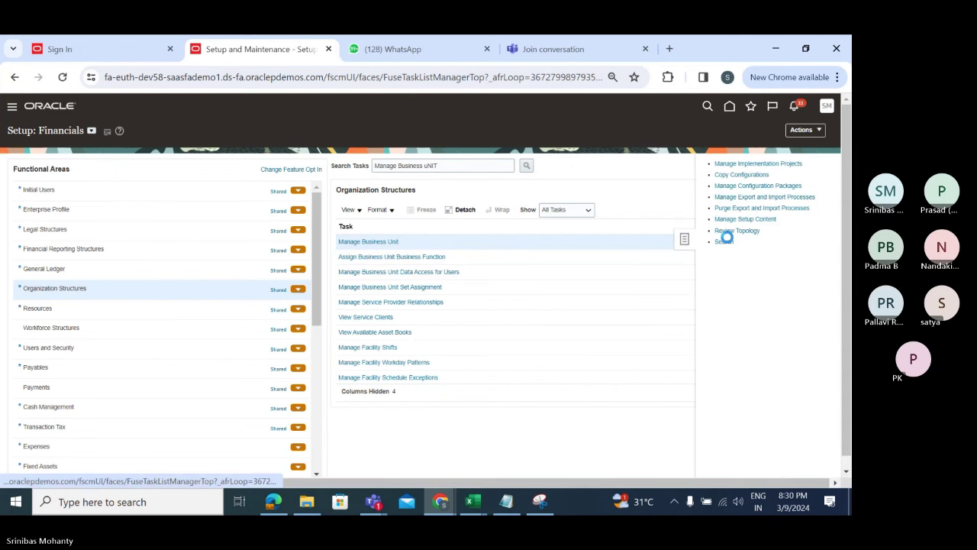
{"action": "left_click", "coordinate": [724, 241]}
{"action": "left_click", "coordinate": [228, 165]}
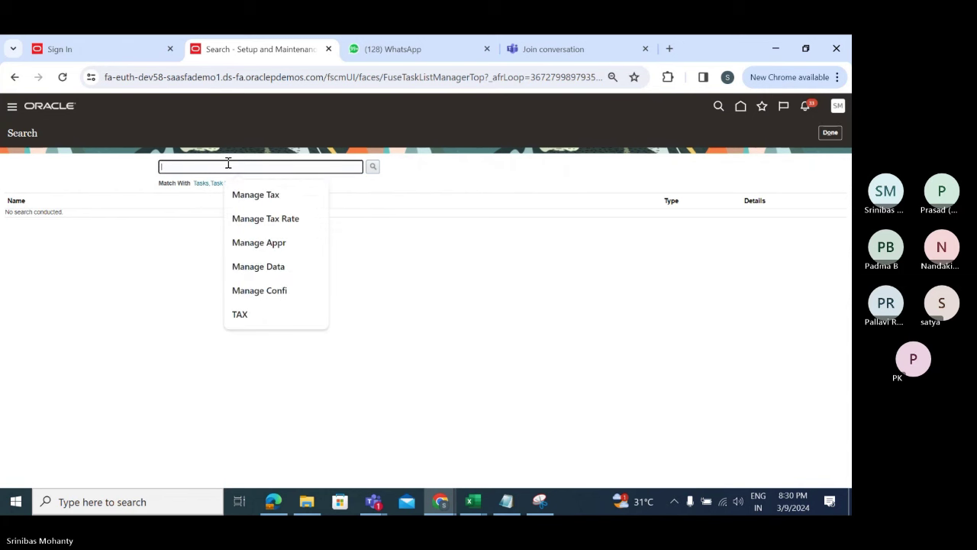
{"action": "type", "text": "Rapid"}
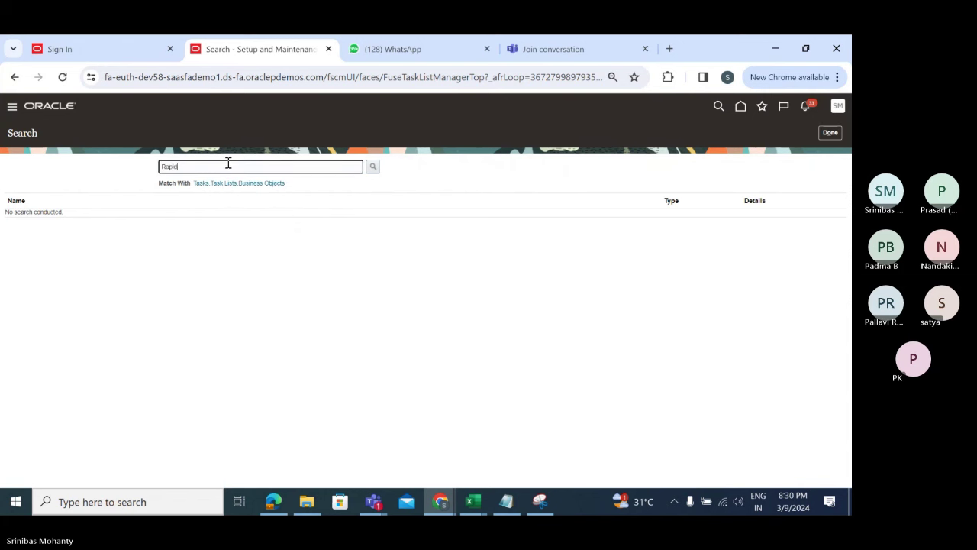
{"action": "left_click", "coordinate": [373, 166]}
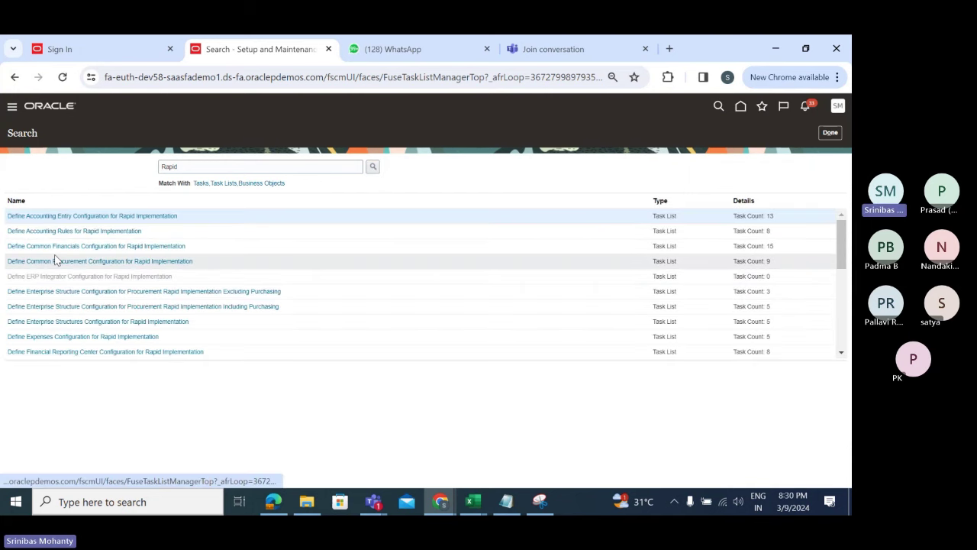
- Download the chart of accounts, ledger, legal entities and business units spreadsheet from Define Common Financials Configuration for Rapid Implementation, and open it for editing
{"action": "left_click", "coordinate": [160, 246]}
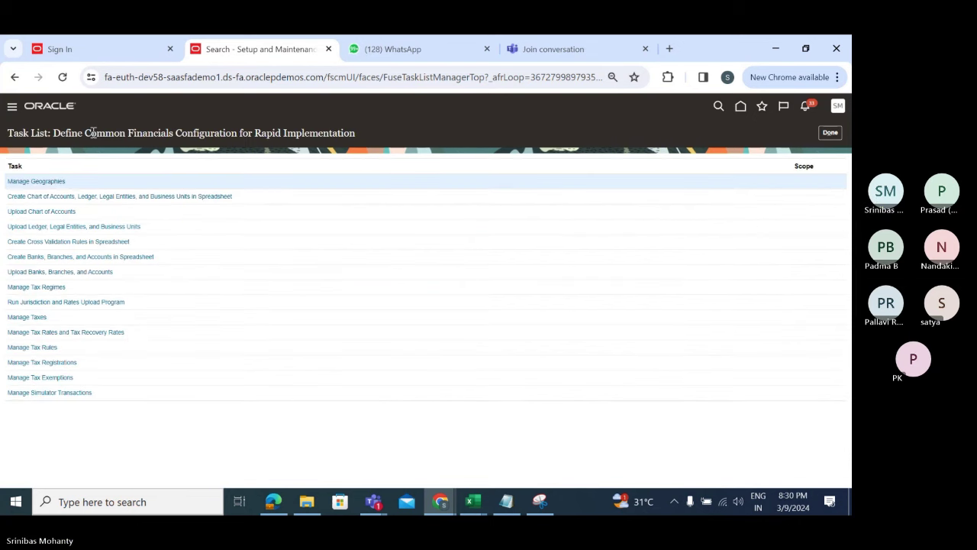
{"action": "left_click", "coordinate": [63, 198]}
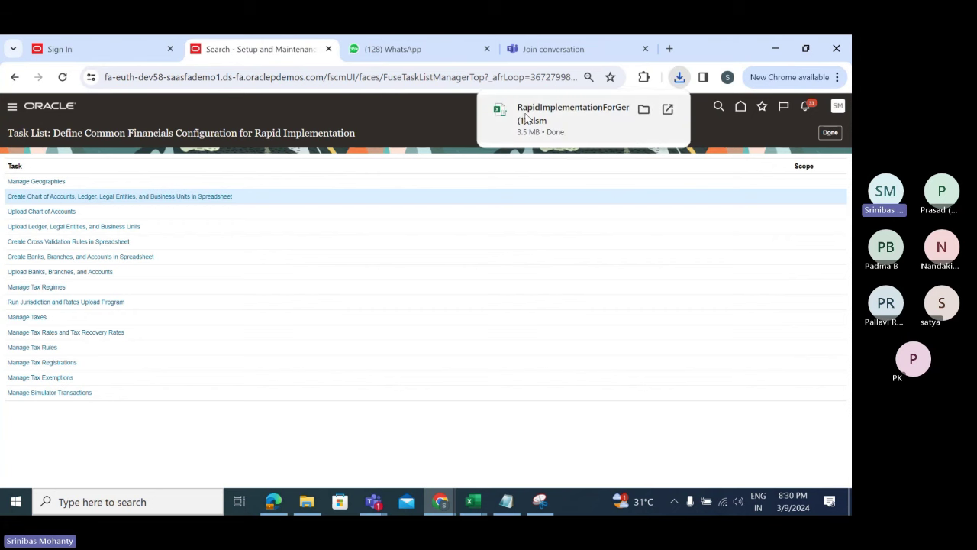
{"action": "left_click", "coordinate": [600, 109]}
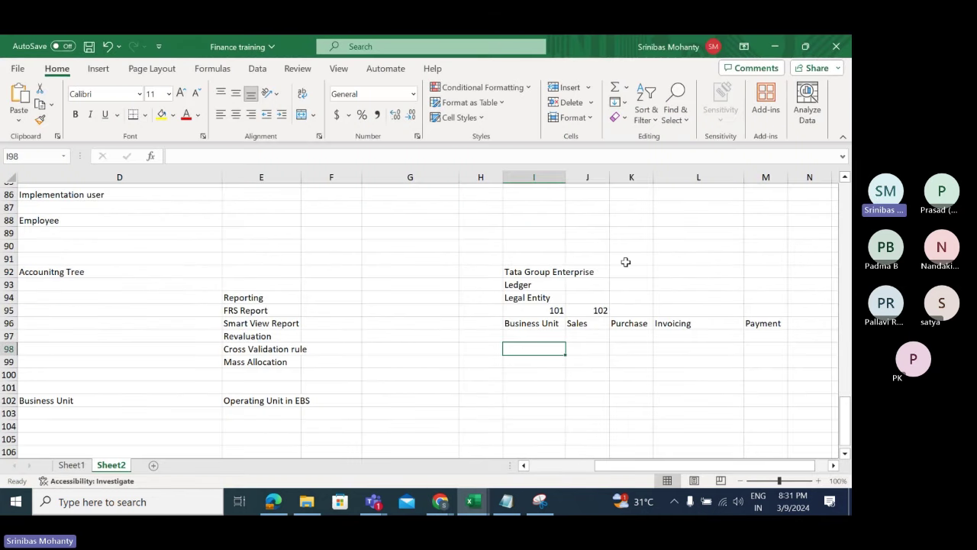
{"action": "left_click", "coordinate": [634, 233]}
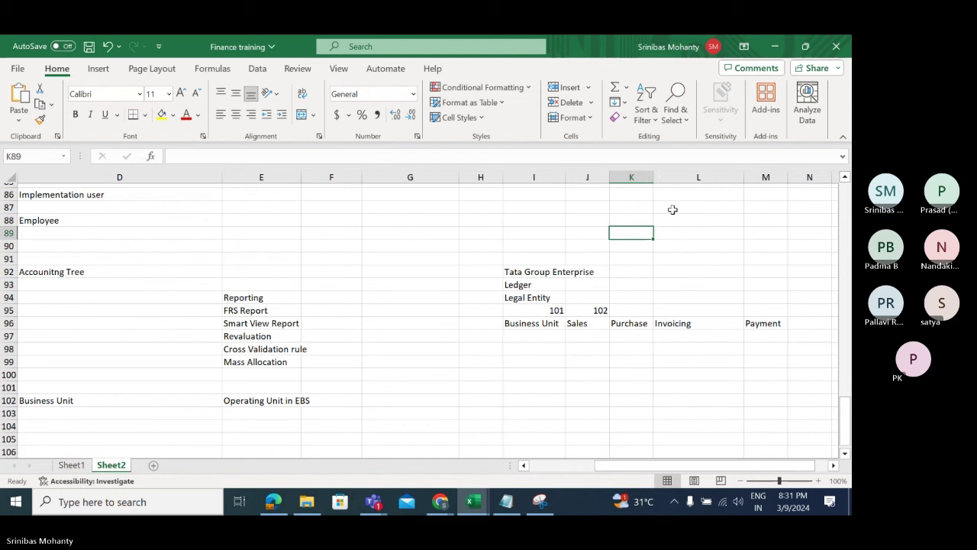
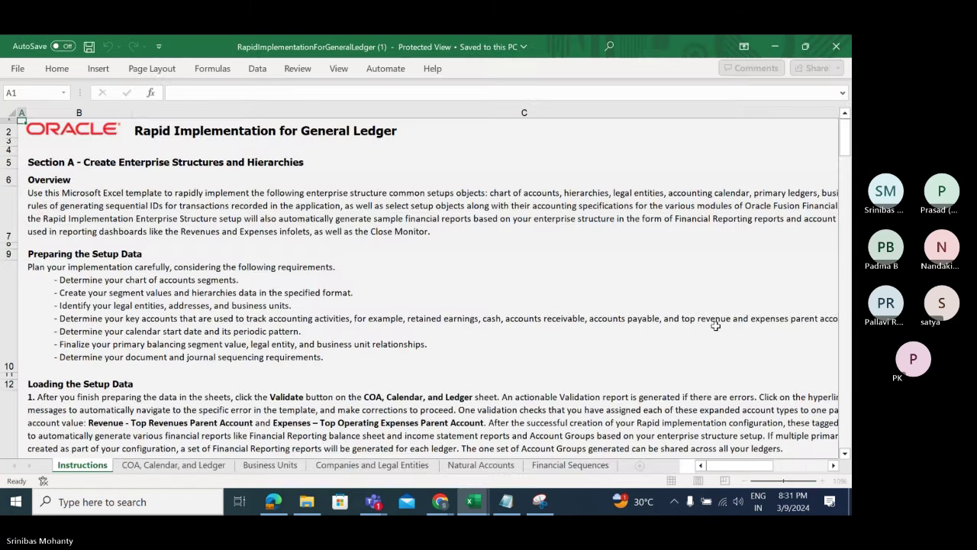
{"action": "left_click_drag", "start_coordinate": [847, 160], "coordinate": [829, 143]}
{"action": "left_click", "coordinate": [536, 88]}
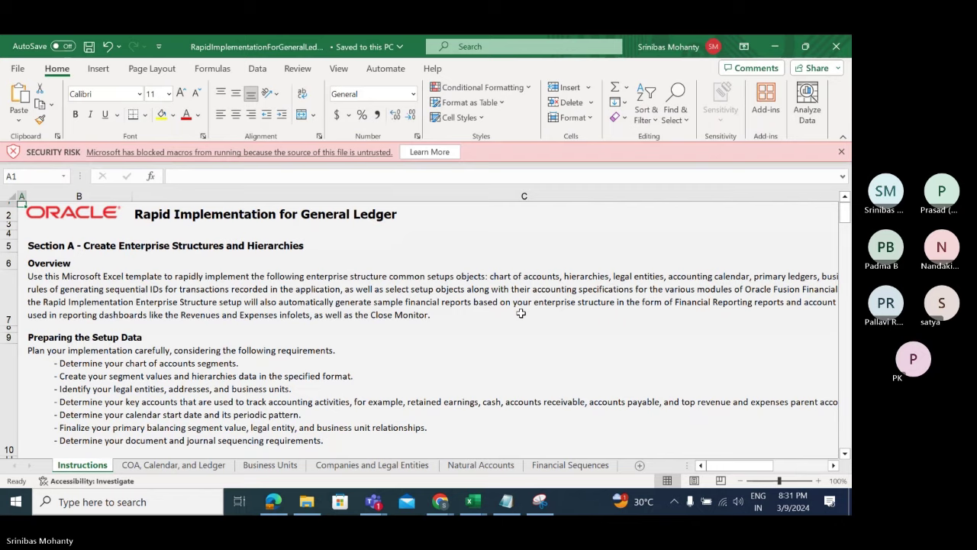
- Read through the Instructions sheet of the General Ledger rapid implementation template, from the overview down to the sample data section
{"action": "scroll", "coordinate": [521, 313], "scroll_direction": "down", "scroll_amount": 4}
{"action": "scroll", "coordinate": [521, 313], "scroll_direction": "up", "scroll_amount": 5}
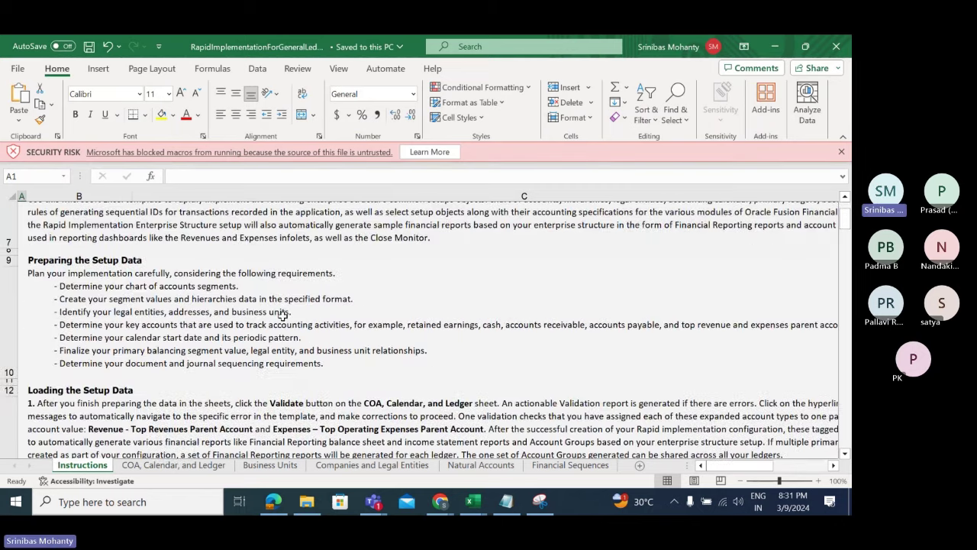
{"action": "scroll", "coordinate": [283, 315], "scroll_direction": "up", "scroll_amount": 3}
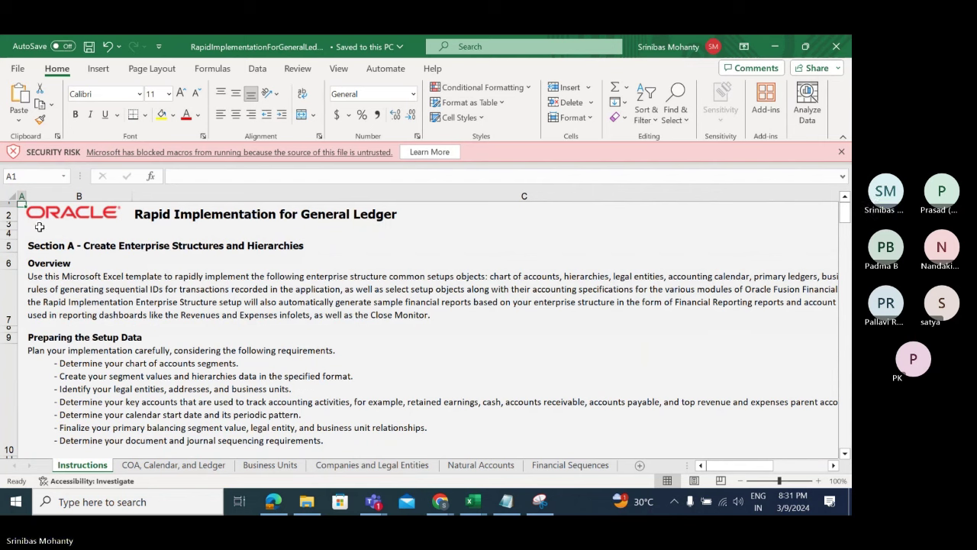
{"action": "left_click_drag", "start_coordinate": [44, 231], "coordinate": [526, 422]}
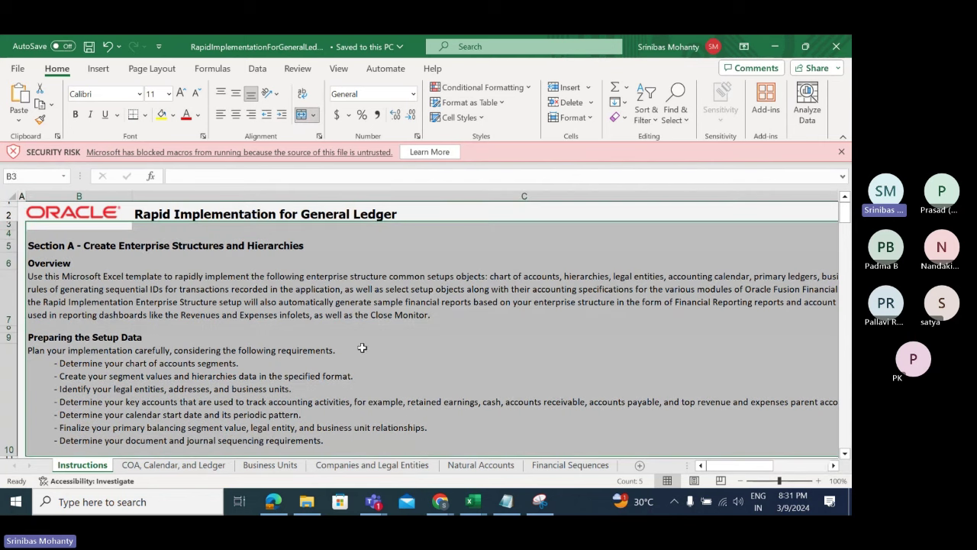
{"action": "left_click", "coordinate": [254, 349]}
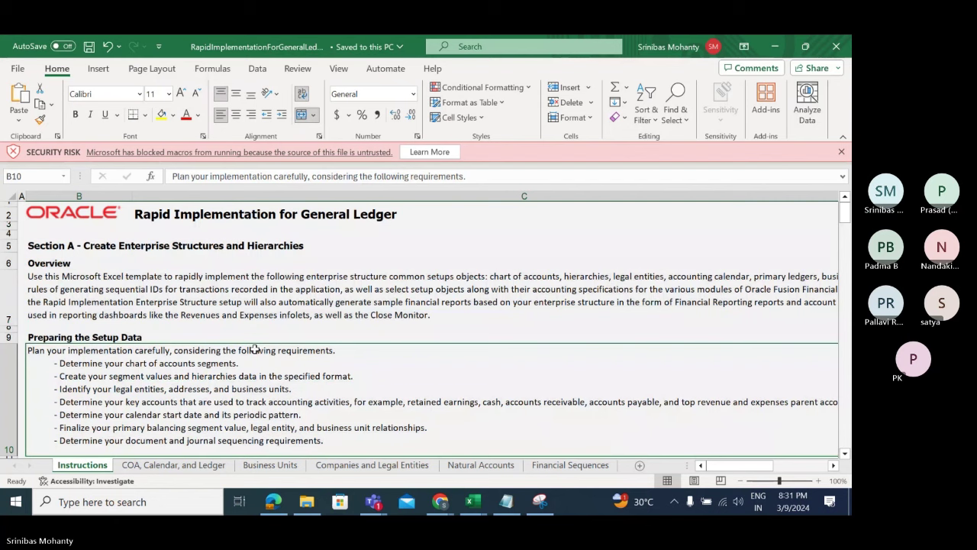
{"action": "left_click_drag", "start_coordinate": [845, 214], "coordinate": [835, 313]}
{"action": "scroll", "coordinate": [459, 321], "scroll_direction": "up", "scroll_amount": 6}
{"action": "scroll", "coordinate": [254, 454], "scroll_direction": "down", "scroll_amount": 1}
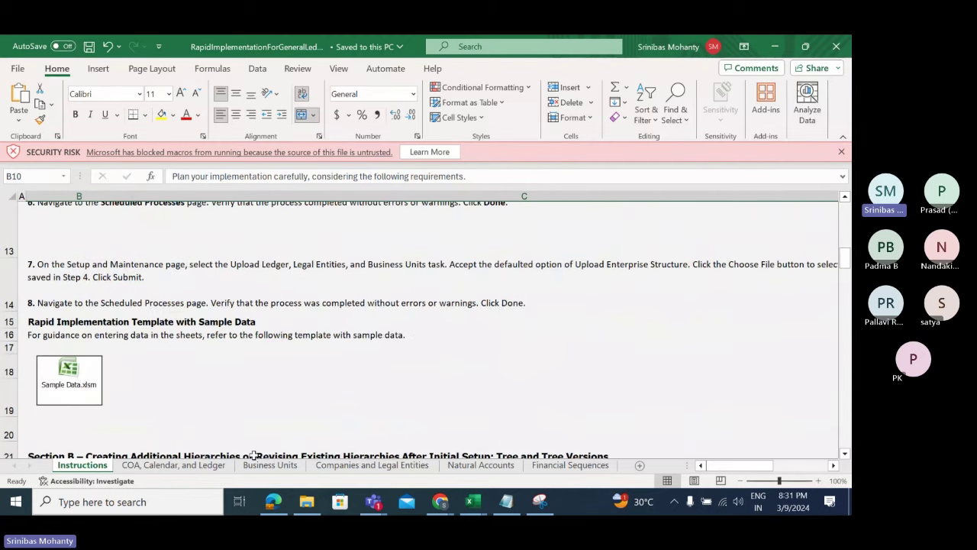
- Open the embedded Sample Data.xlsm, highlight its chart of accounts segment rows from Company to Intercompany, and close it
{"action": "double_click", "coordinate": [68, 373]}
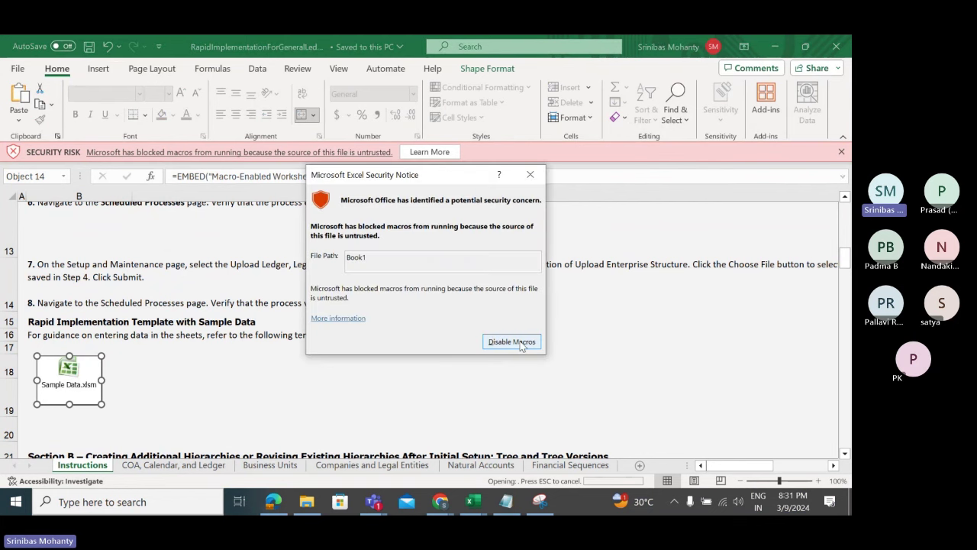
{"action": "left_click", "coordinate": [533, 178]}
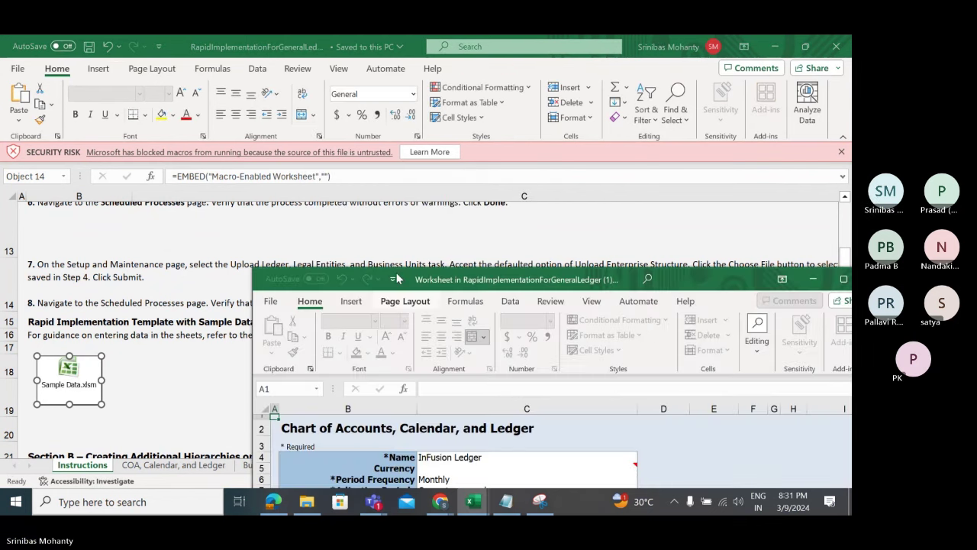
{"action": "left_click_drag", "start_coordinate": [405, 282], "coordinate": [134, 101]}
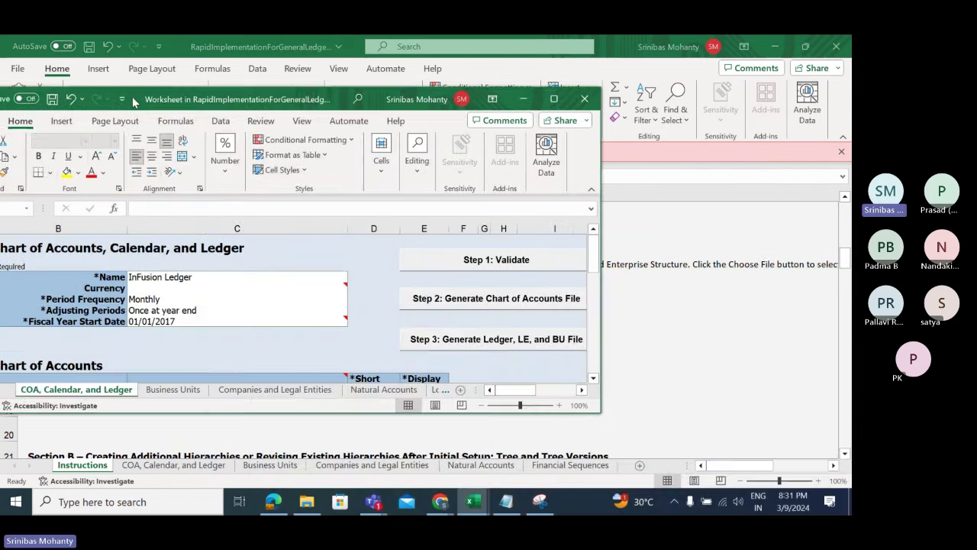
{"action": "left_click", "coordinate": [554, 99]}
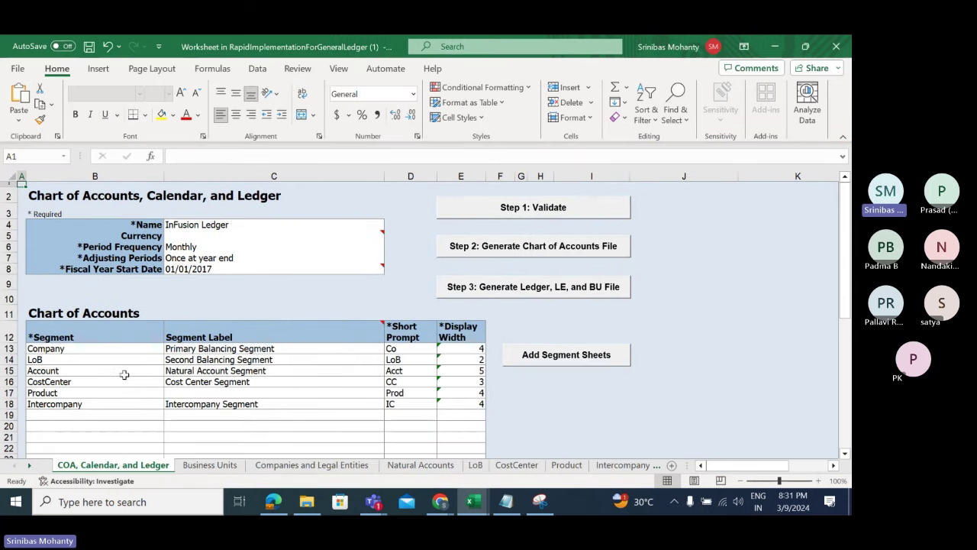
{"action": "left_click_drag", "start_coordinate": [90, 348], "coordinate": [466, 418]}
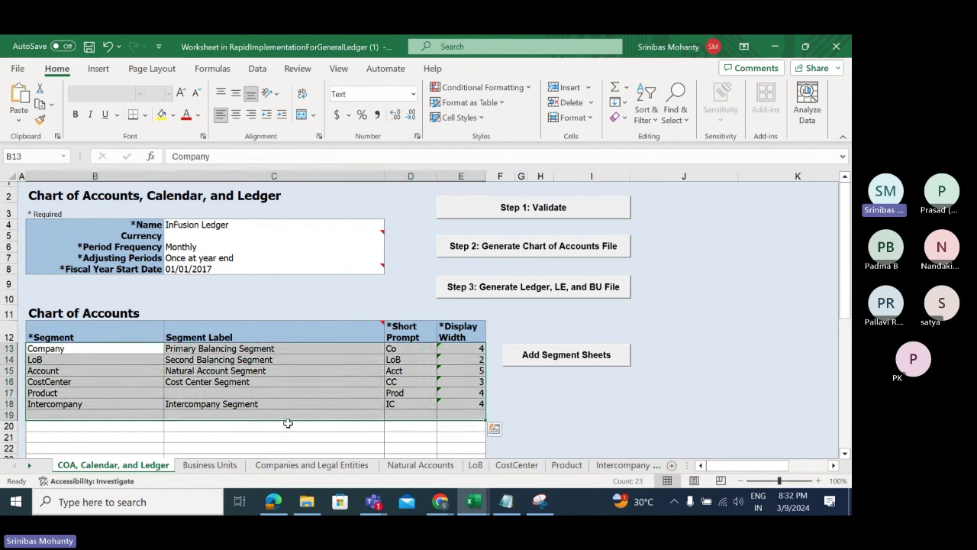
{"action": "left_click", "coordinate": [833, 46]}
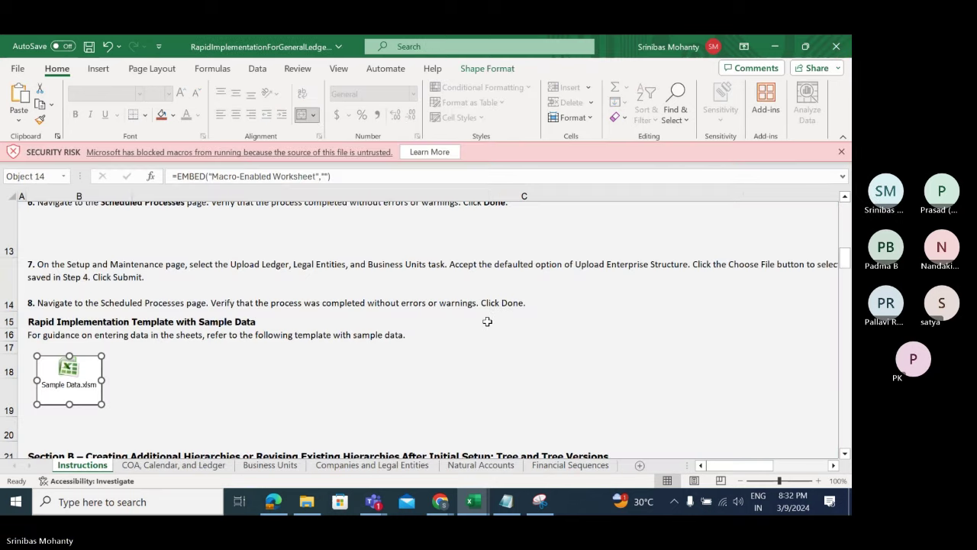
- Examine the blank COA, Calendar, and Ledger sheet of the template, including the chart of accounts table and the ledger name field
{"action": "scroll", "coordinate": [358, 310], "scroll_direction": "down", "scroll_amount": 5}
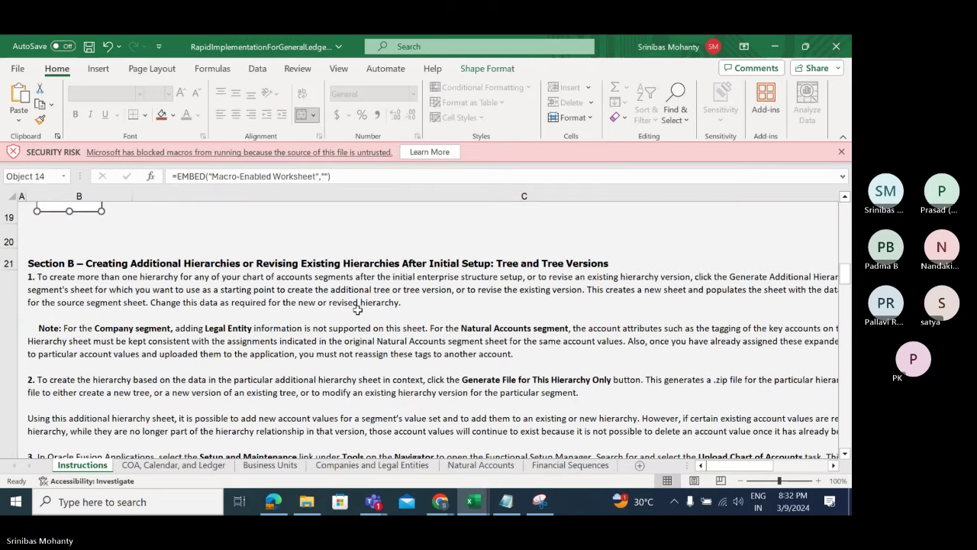
{"action": "left_click", "coordinate": [152, 466]}
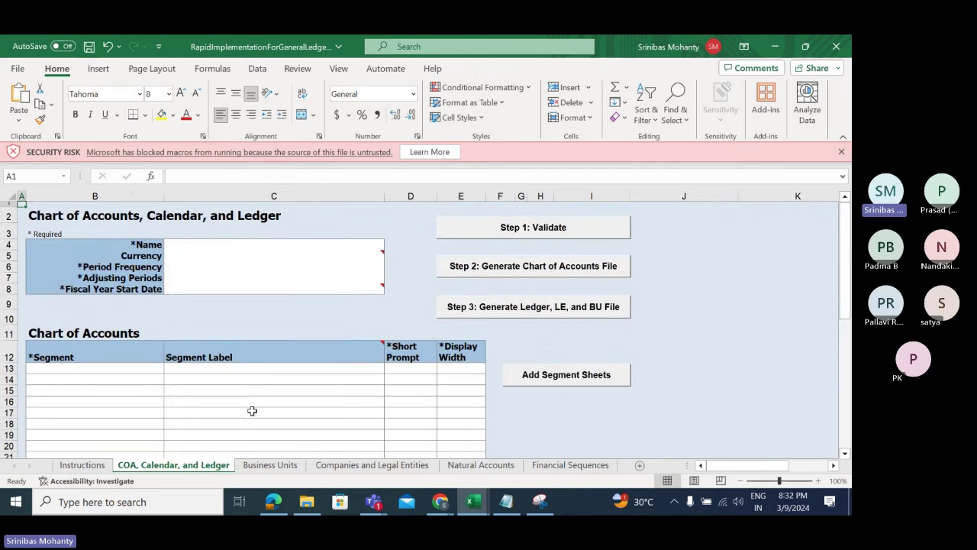
{"action": "scroll", "coordinate": [251, 411], "scroll_direction": "down", "scroll_amount": 2}
{"action": "scroll", "coordinate": [252, 411], "scroll_direction": "up", "scroll_amount": 2}
{"action": "scroll", "coordinate": [252, 410], "scroll_direction": "down", "scroll_amount": 3}
{"action": "scroll", "coordinate": [245, 413], "scroll_direction": "up", "scroll_amount": 3}
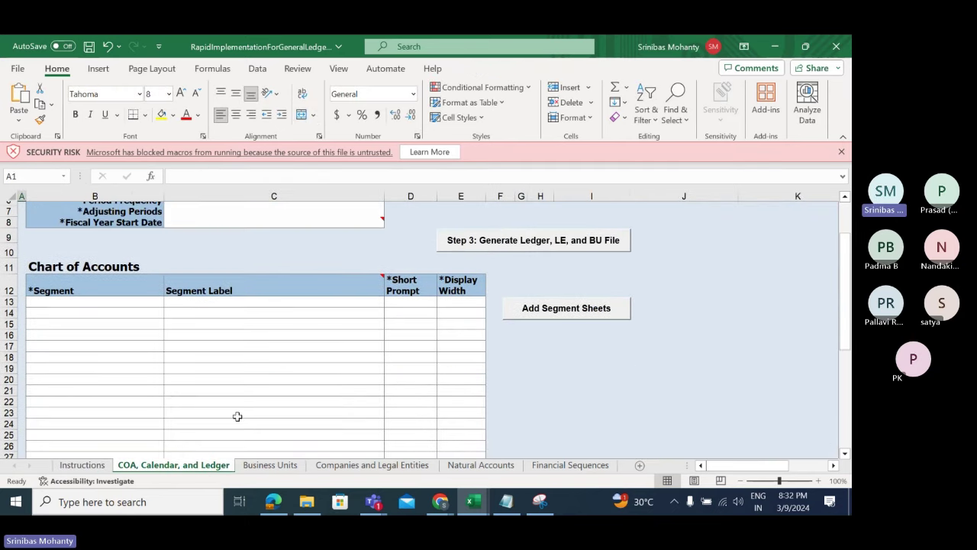
{"action": "left_click", "coordinate": [191, 243]}
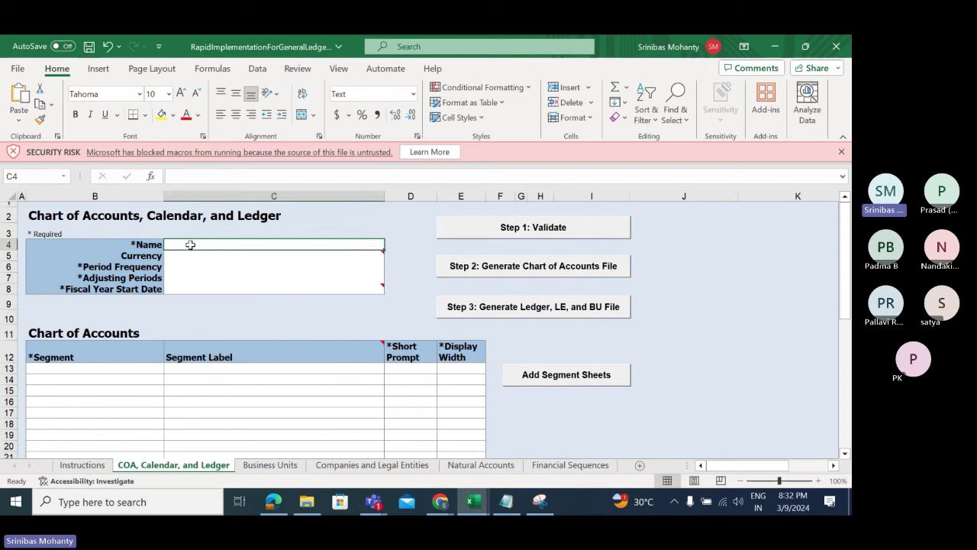
- Reopen the Sample Data.xlsm workbook embedded in the Instructions sheet with macros disabled, and maximize its window
{"action": "left_click", "coordinate": [84, 468]}
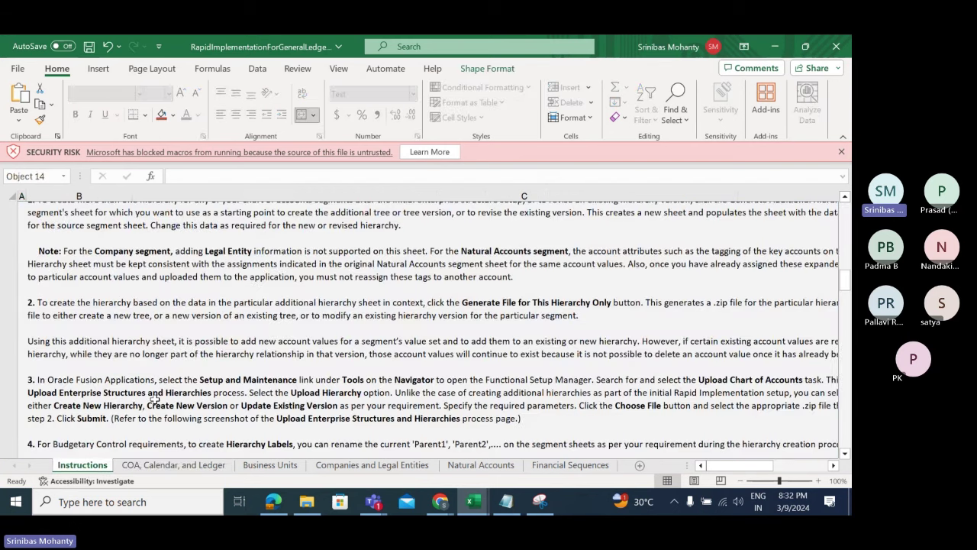
{"action": "scroll", "coordinate": [154, 400], "scroll_direction": "up", "scroll_amount": 3}
{"action": "double_click", "coordinate": [71, 336]}
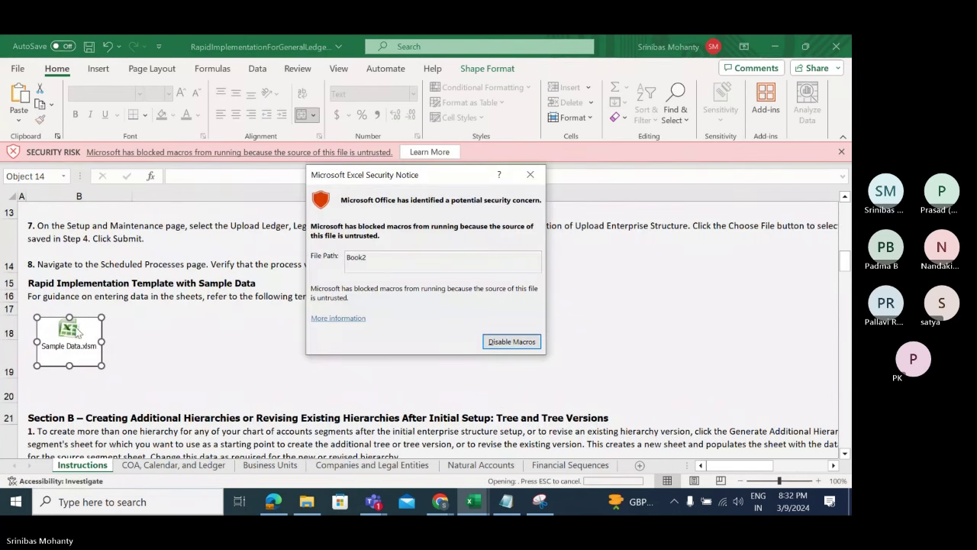
{"action": "left_click", "coordinate": [513, 342]}
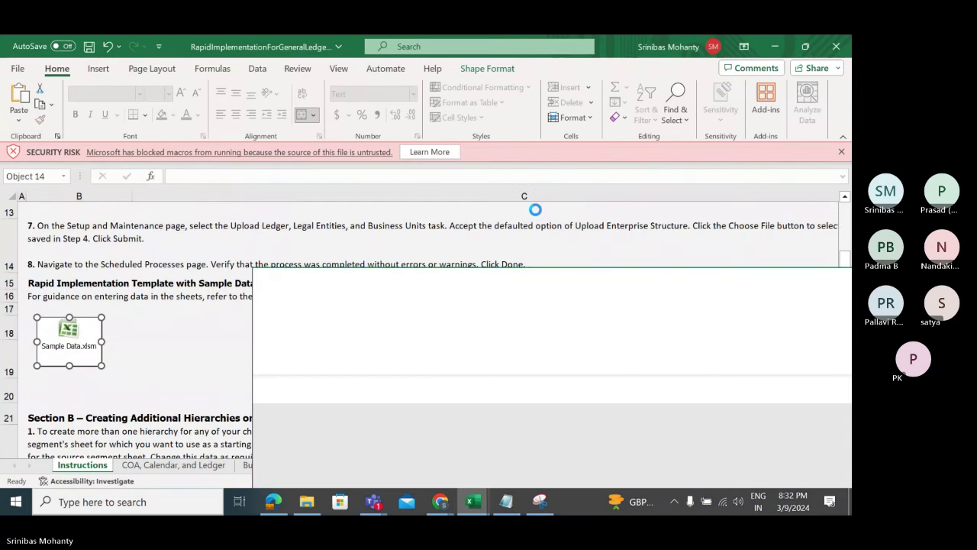
{"action": "left_click_drag", "start_coordinate": [533, 282], "coordinate": [338, 99]}
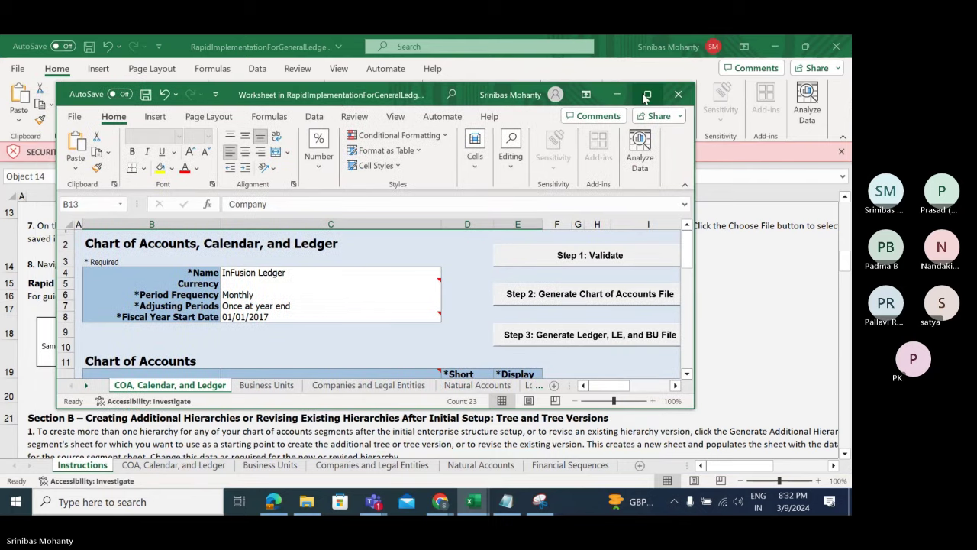
{"action": "left_click", "coordinate": [648, 95]}
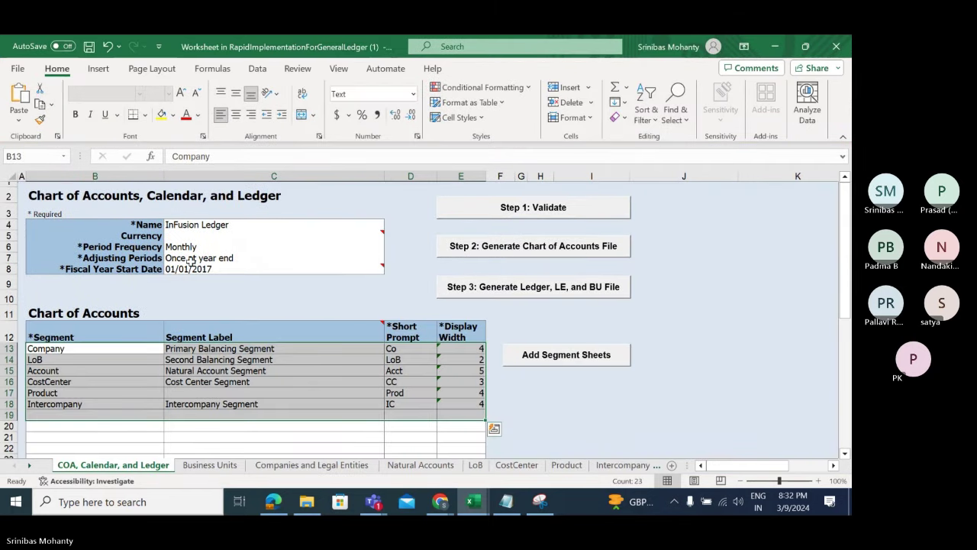
- Review the sample ledger's name, currency and period frequency fields, including the available period frequency options
{"action": "left_click", "coordinate": [232, 225]}
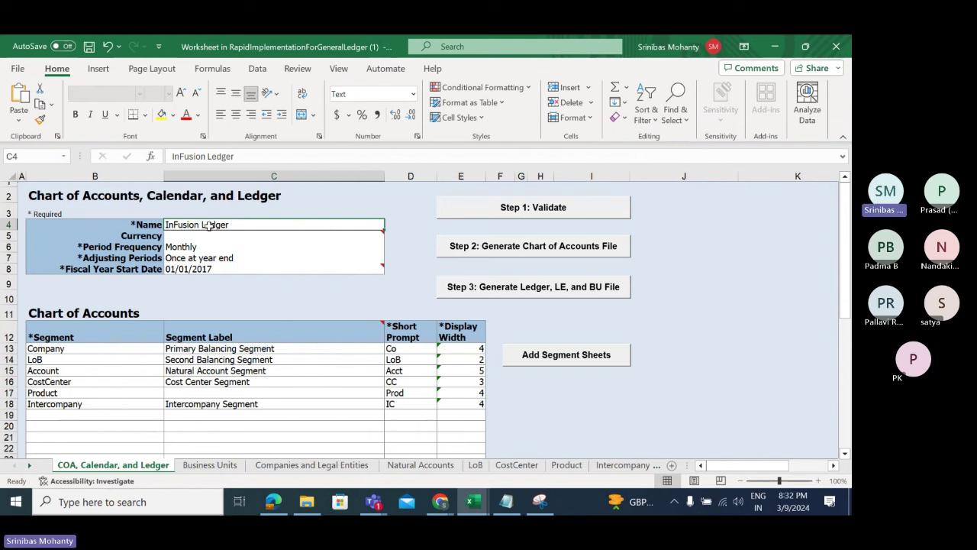
{"action": "left_click", "coordinate": [181, 237]}
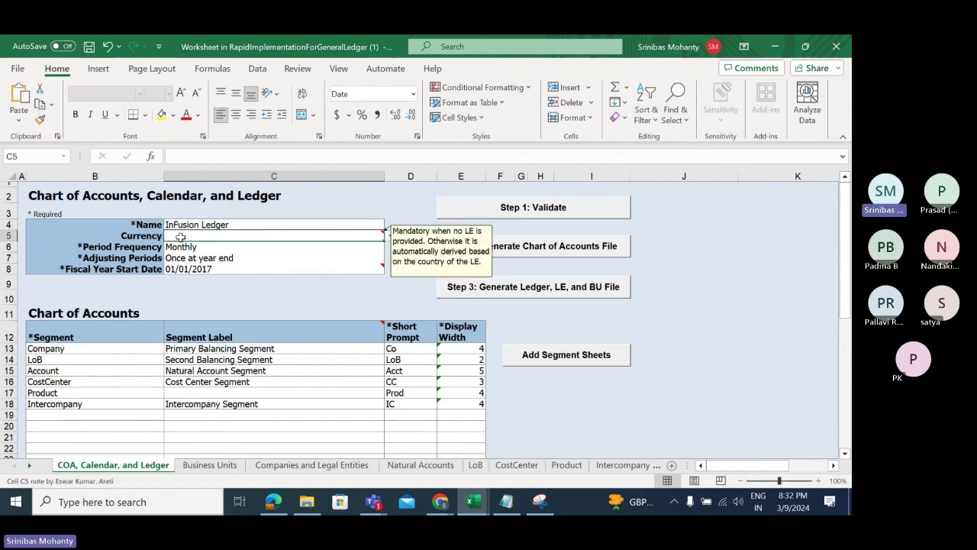
{"action": "left_click", "coordinate": [223, 224]}
{"action": "left_click", "coordinate": [181, 237]}
{"action": "left_click", "coordinate": [125, 247]}
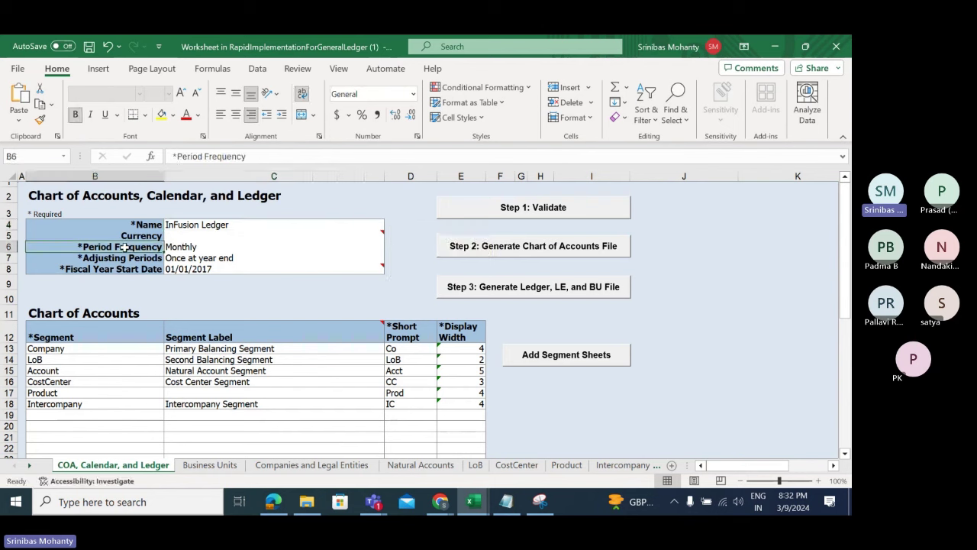
{"action": "left_click", "coordinate": [191, 247]}
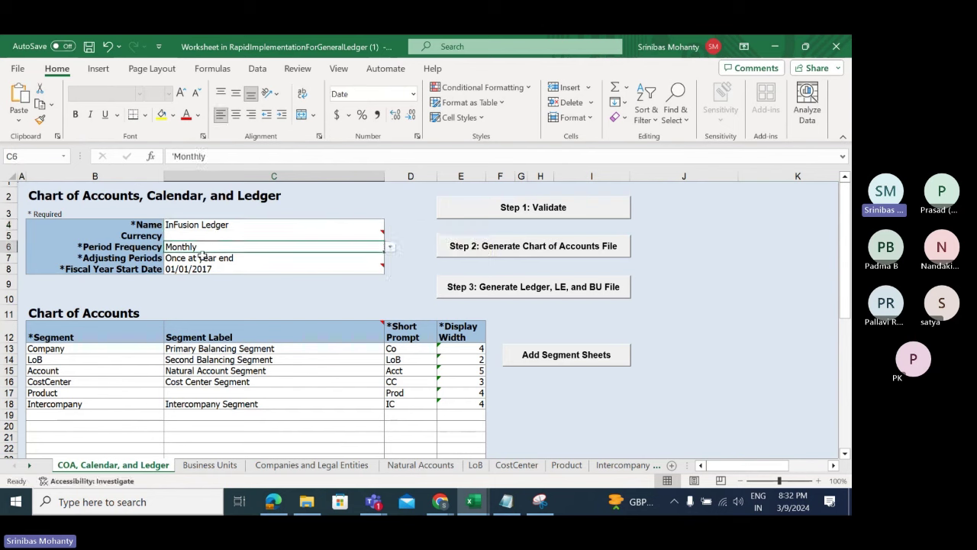
{"action": "left_click", "coordinate": [390, 248]}
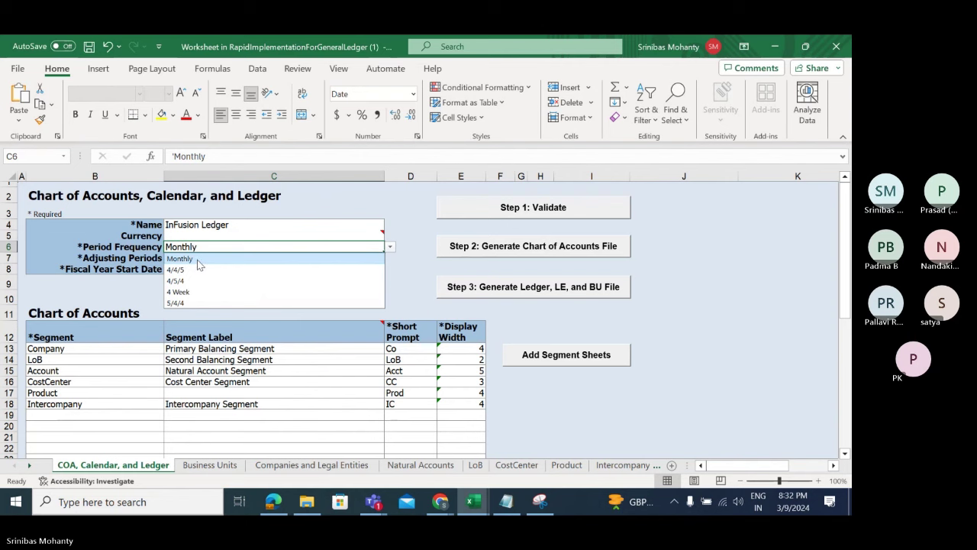
{"action": "left_click", "coordinate": [416, 210]}
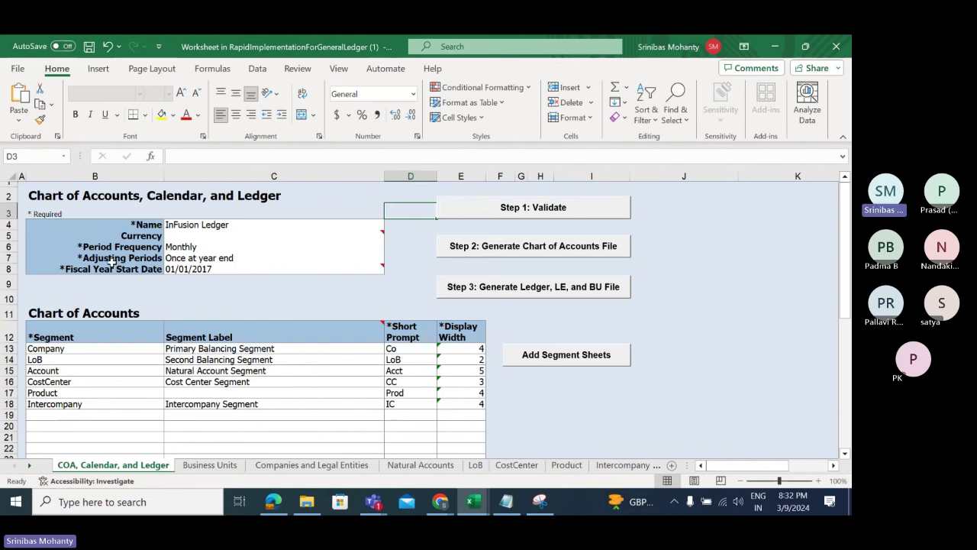
- Review the sample ledger's adjusting periods and fiscal year start date with its format note, and the chart of accounts segments below
{"action": "left_click", "coordinate": [225, 260]}
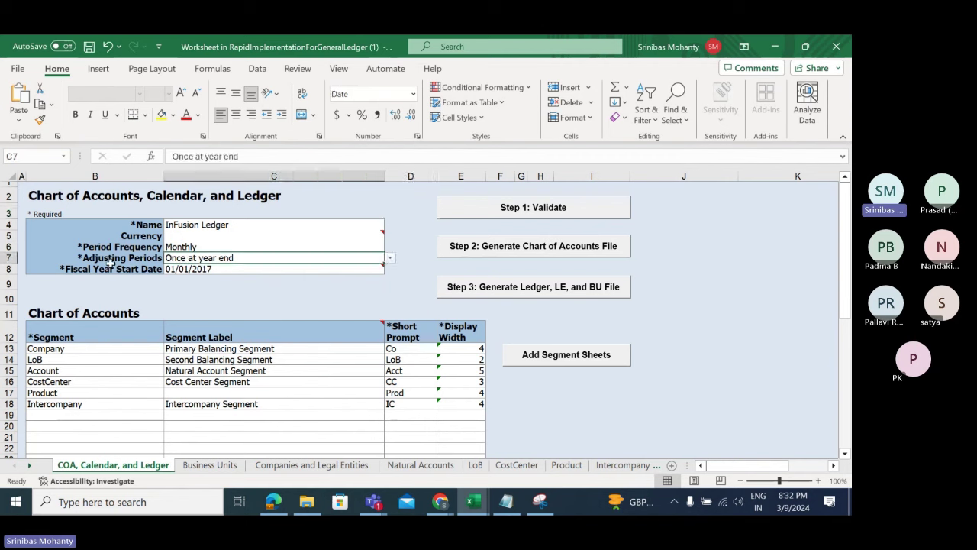
{"action": "mouse_move", "coordinate": [213, 236]}
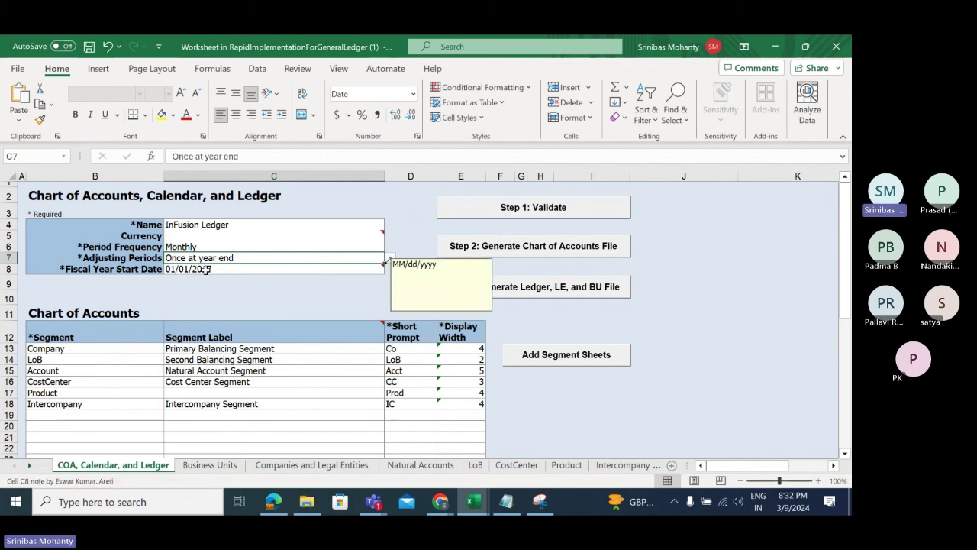
{"action": "mouse_move", "coordinate": [200, 272]}
{"action": "left_click", "coordinate": [217, 269]}
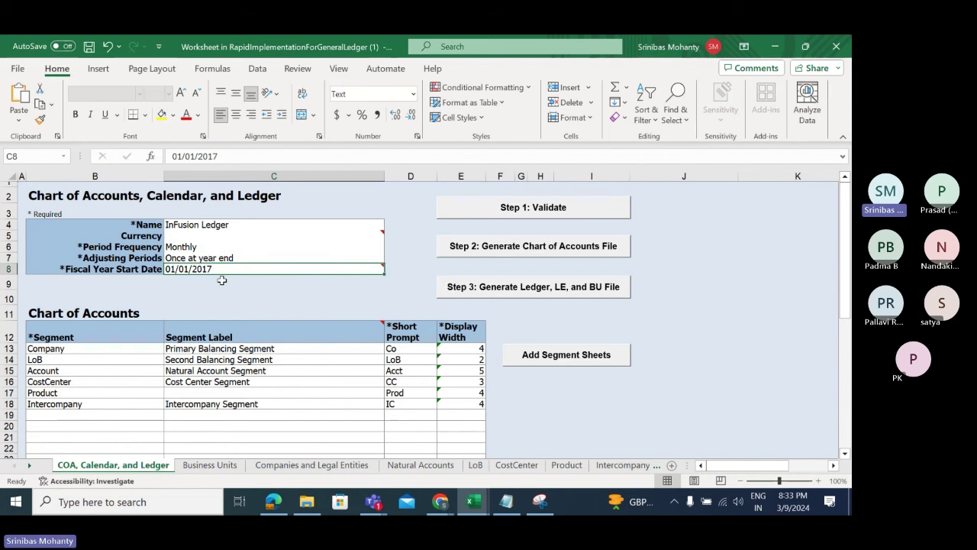
{"action": "scroll", "coordinate": [233, 283], "scroll_direction": "down", "scroll_amount": 2}
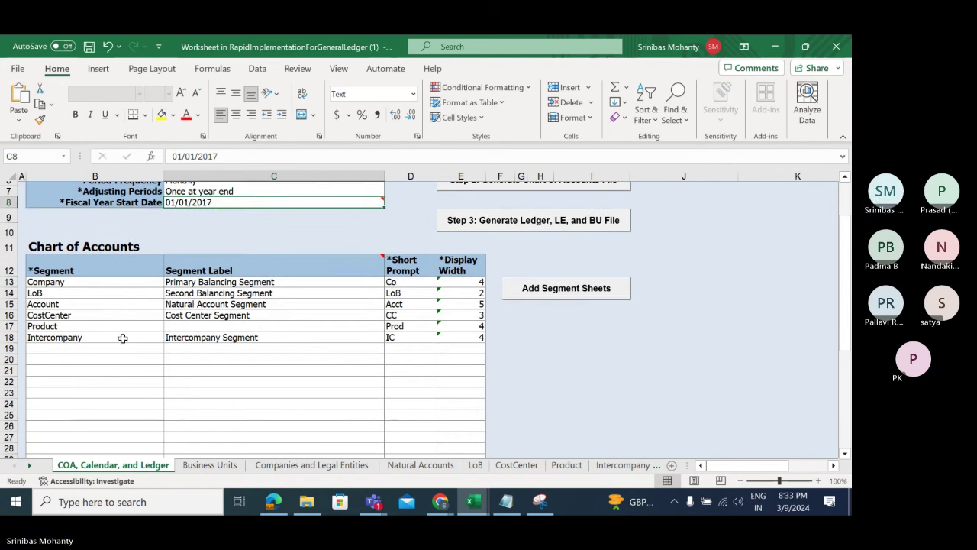
- Review the Chart of Accounts segment rows from Company through Intercompany
{"action": "left_click_drag", "start_coordinate": [69, 284], "coordinate": [474, 338]}
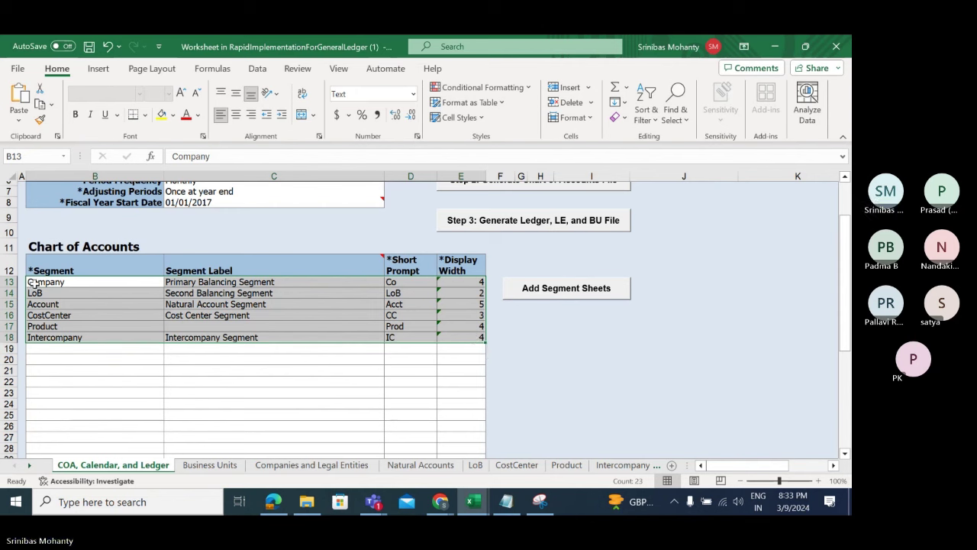
{"action": "left_click_drag", "start_coordinate": [90, 282], "coordinate": [479, 338]}
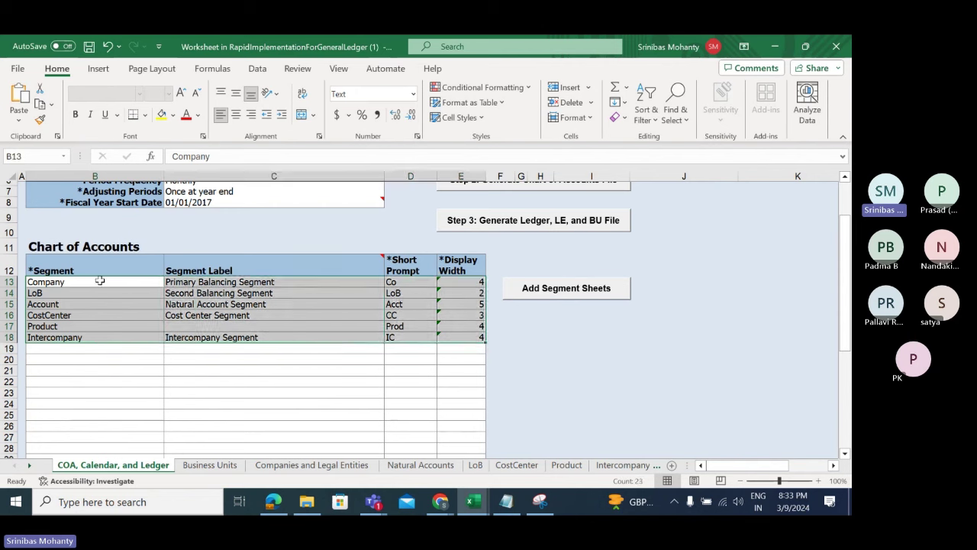
{"action": "left_click_drag", "start_coordinate": [98, 281], "coordinate": [457, 348]}
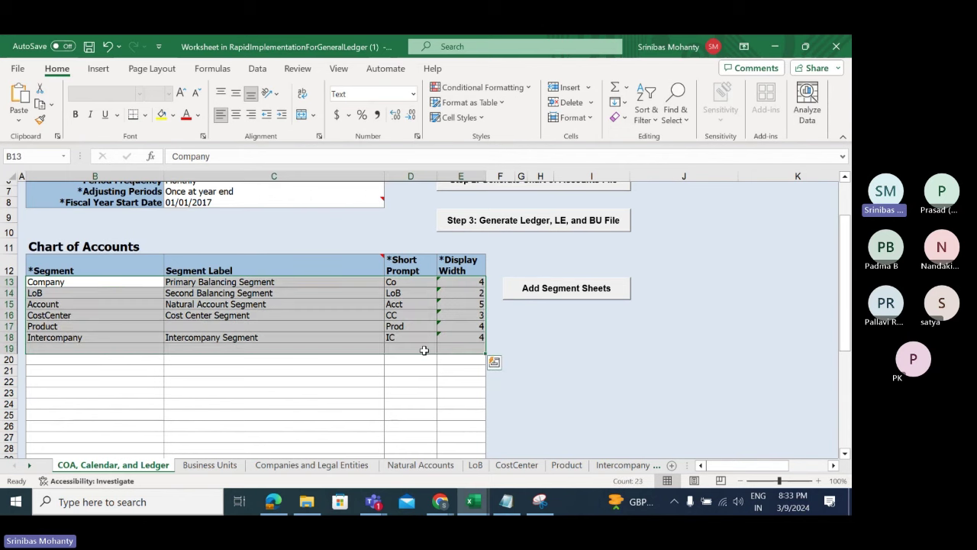
{"action": "left_click", "coordinate": [69, 283]}
{"action": "key", "text": "Down"}
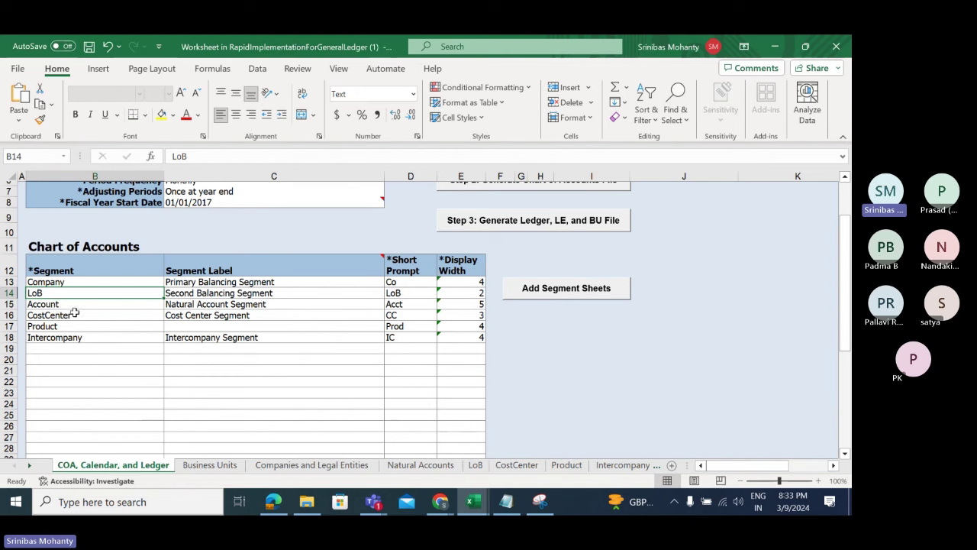
{"action": "left_click", "coordinate": [74, 304]}
{"action": "left_click", "coordinate": [74, 315]}
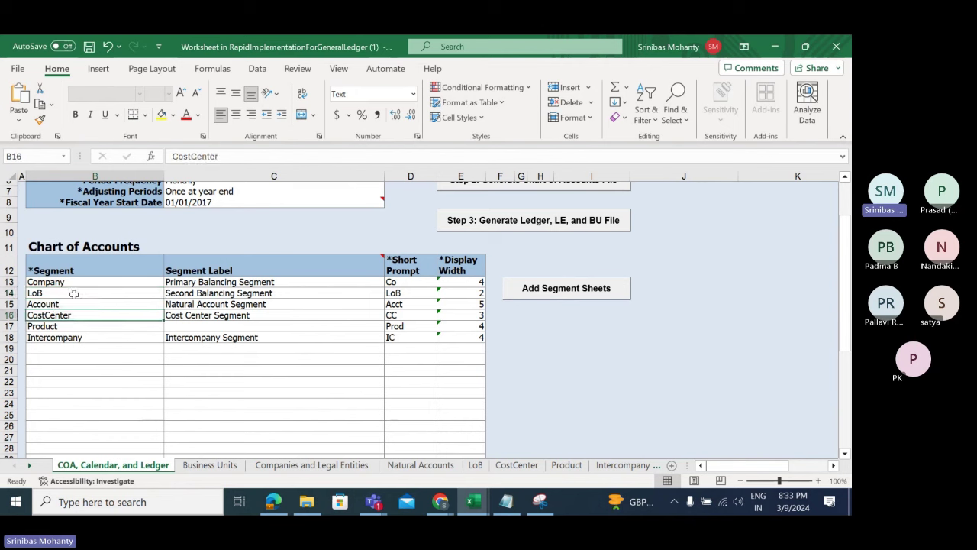
{"action": "left_click_drag", "start_coordinate": [76, 281], "coordinate": [466, 341]}
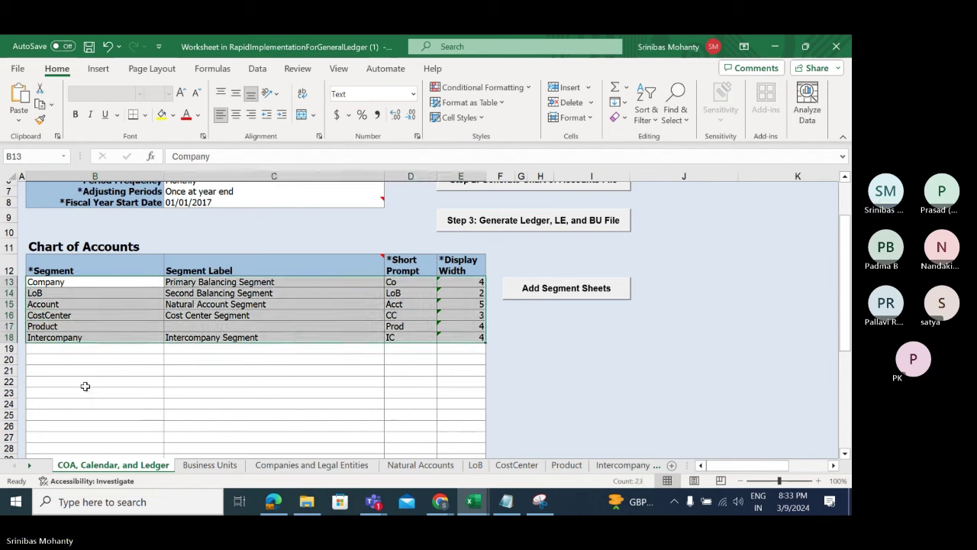
- Examine the Segment Label column, comparing the Company segment with its Primary Balancing Segment label
{"action": "left_click_drag", "start_coordinate": [222, 282], "coordinate": [222, 349]}
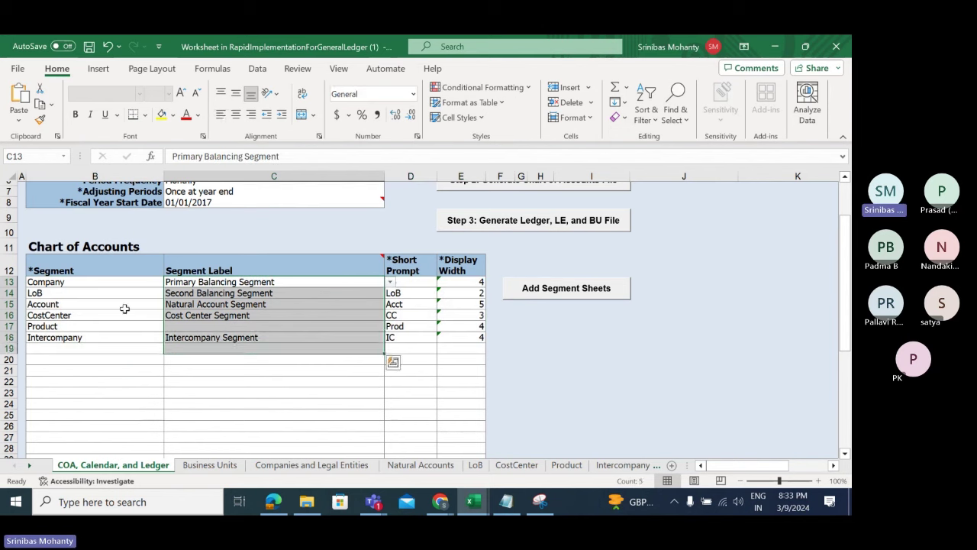
{"action": "left_click", "coordinate": [245, 284]}
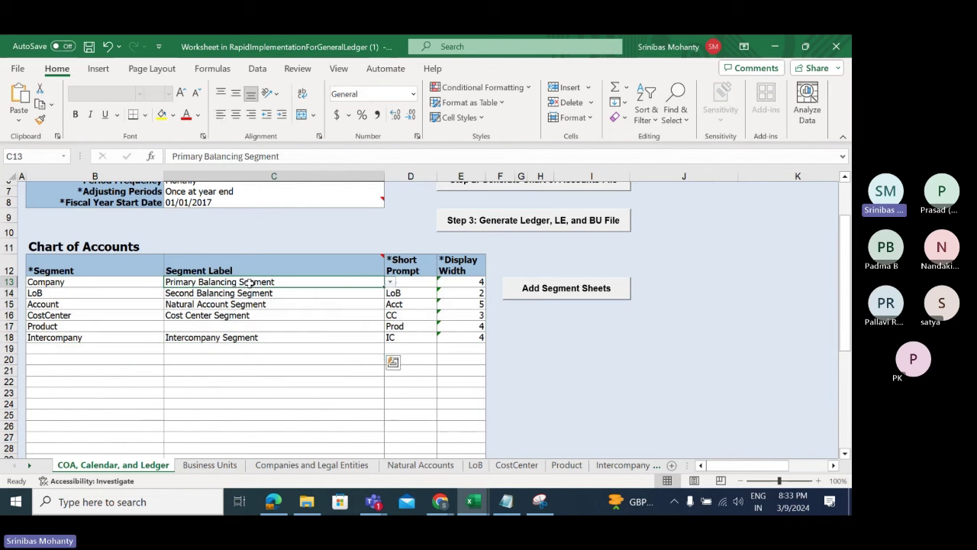
{"action": "left_click", "coordinate": [79, 283]}
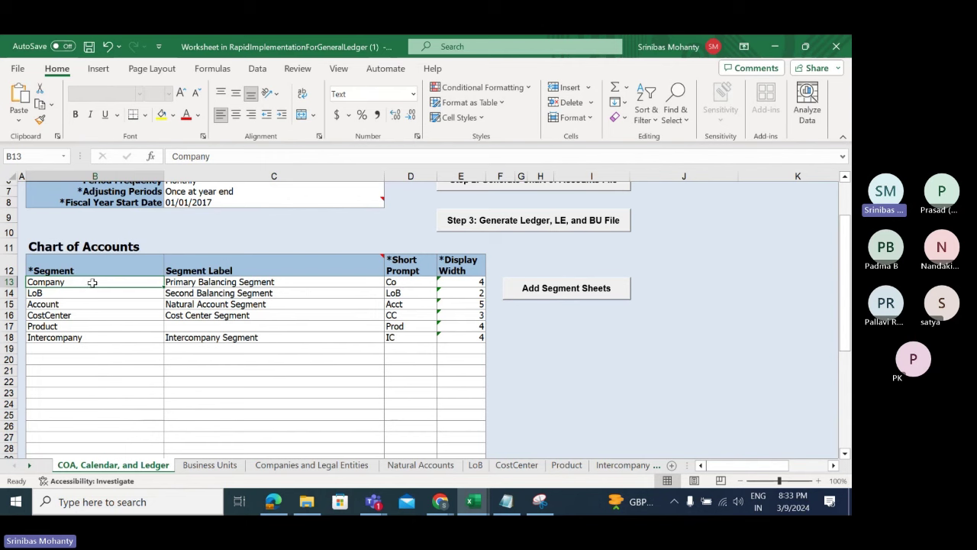
{"action": "left_click", "coordinate": [253, 285]}
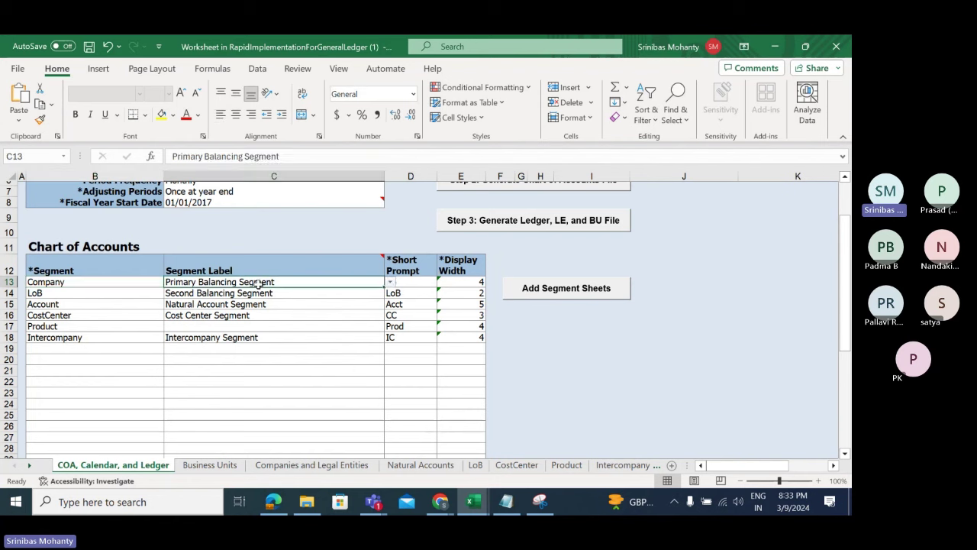
{"action": "left_click", "coordinate": [85, 283]}
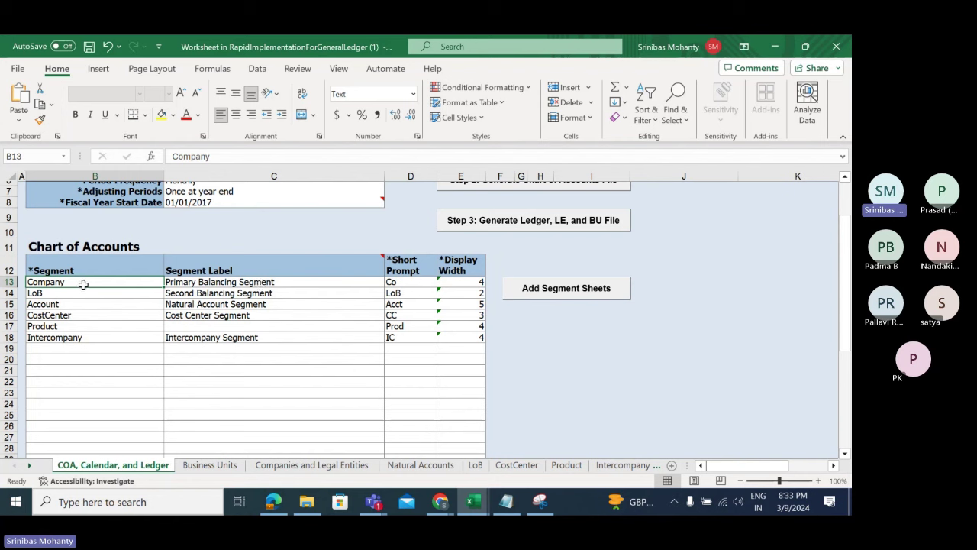
{"action": "left_click", "coordinate": [257, 283]}
{"action": "left_click", "coordinate": [342, 405]}
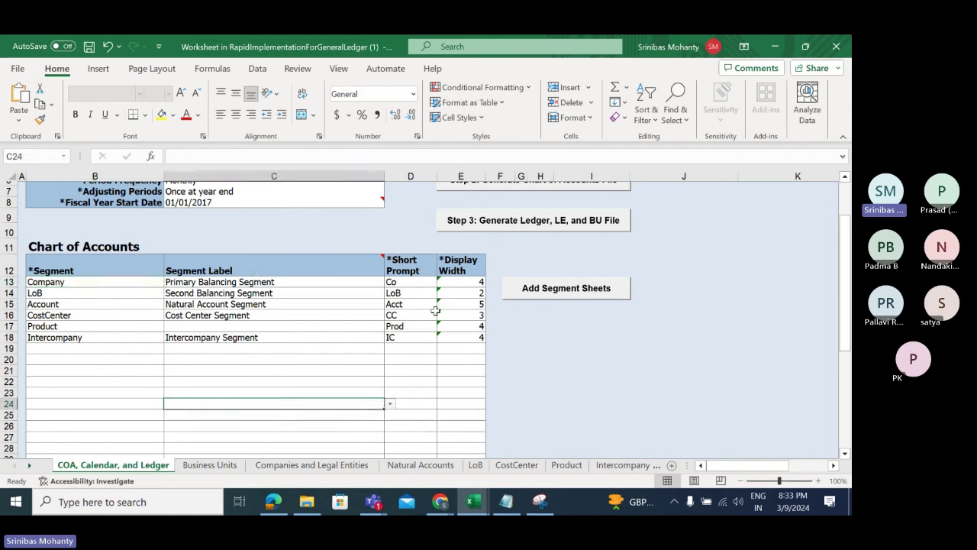
- Examine the Short Prompt entry for Company and the Display Width values of all segments
{"action": "left_click", "coordinate": [413, 282]}
{"action": "left_click", "coordinate": [464, 283]}
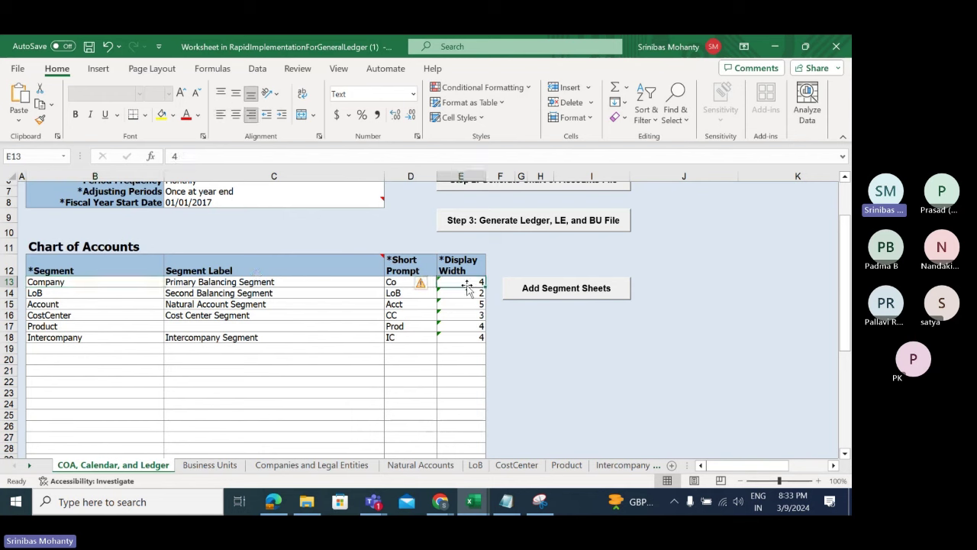
{"action": "left_click_drag", "start_coordinate": [468, 283], "coordinate": [467, 329]}
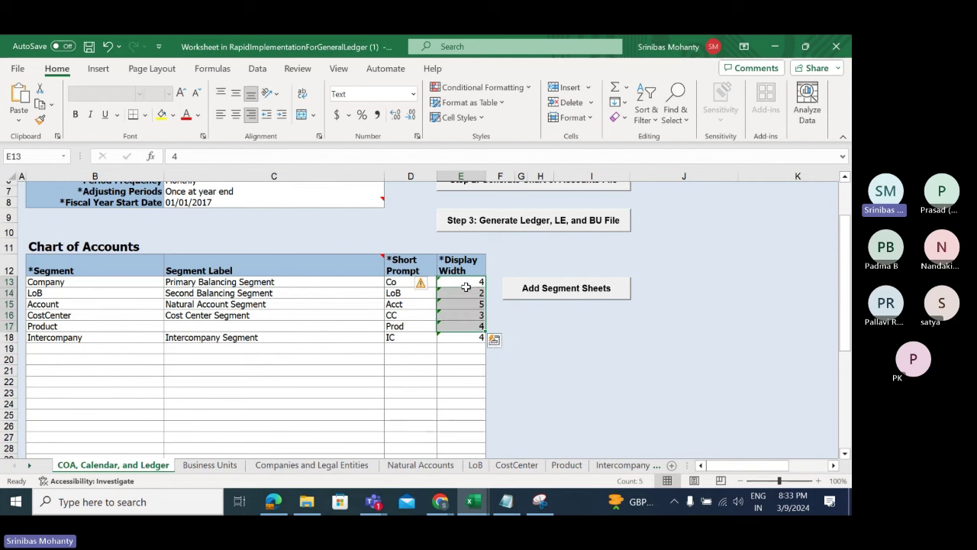
{"action": "left_click_drag", "start_coordinate": [467, 284], "coordinate": [467, 338]}
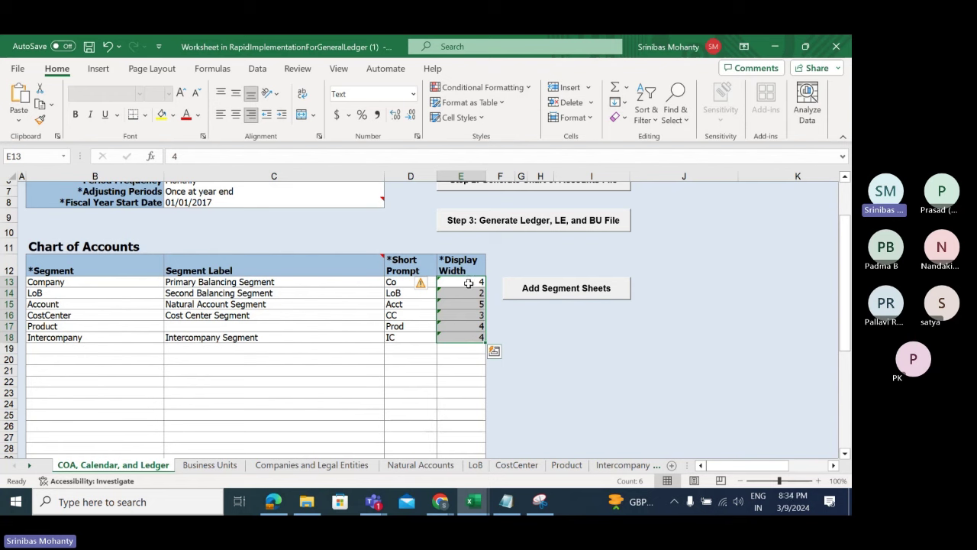
- Go back over the Company and LoB segments and the complete set of segment rows
{"action": "left_click", "coordinate": [84, 284]}
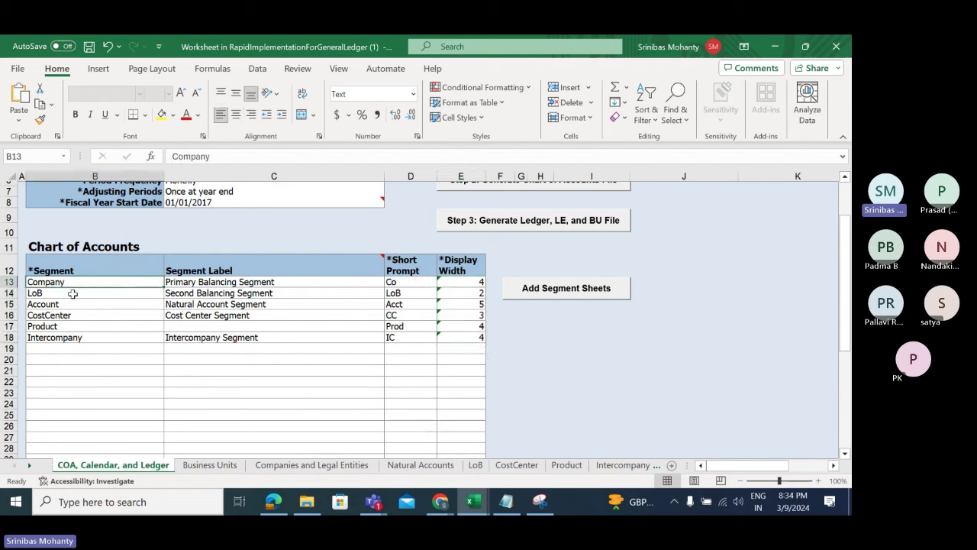
{"action": "left_click", "coordinate": [72, 293]}
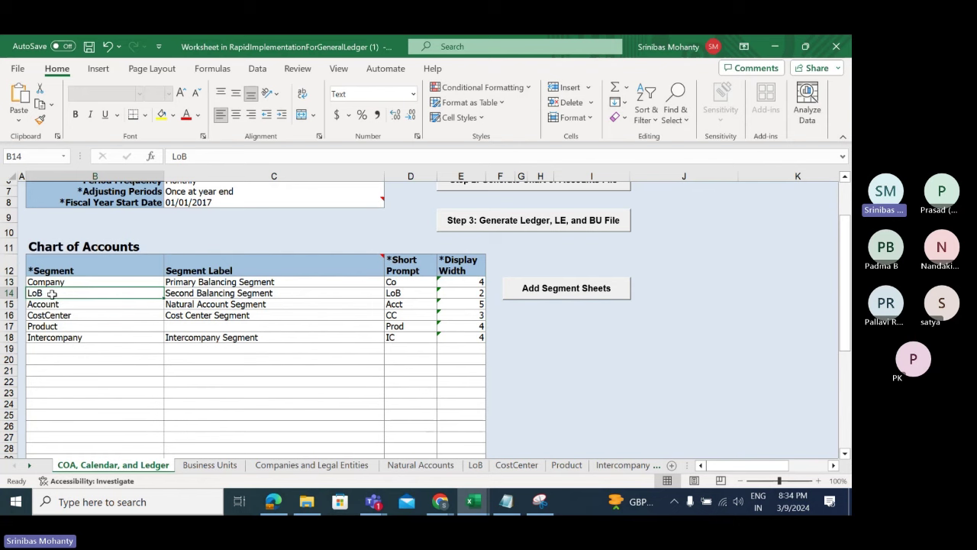
{"action": "left_click_drag", "start_coordinate": [65, 283], "coordinate": [462, 340]}
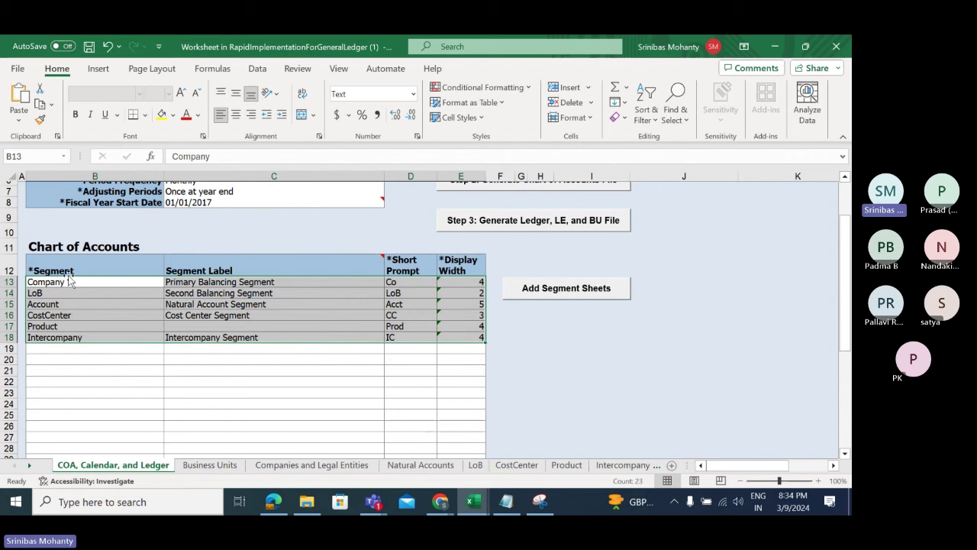
{"action": "left_click_drag", "start_coordinate": [68, 281], "coordinate": [68, 270]}
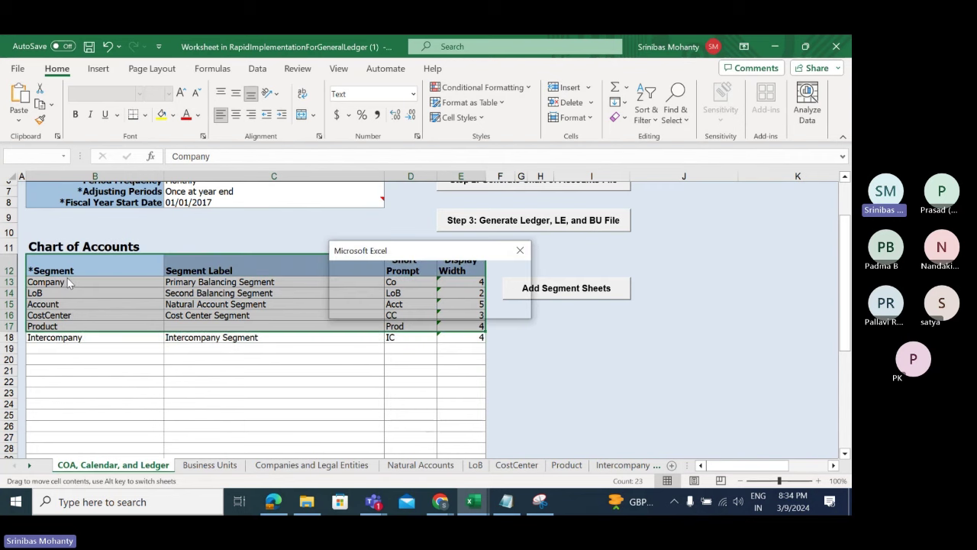
{"action": "left_click", "coordinate": [522, 252]}
- Check the ledger header settings above the segment table and open the Business Units sheet
{"action": "scroll", "coordinate": [287, 336], "scroll_direction": "up", "scroll_amount": 2}
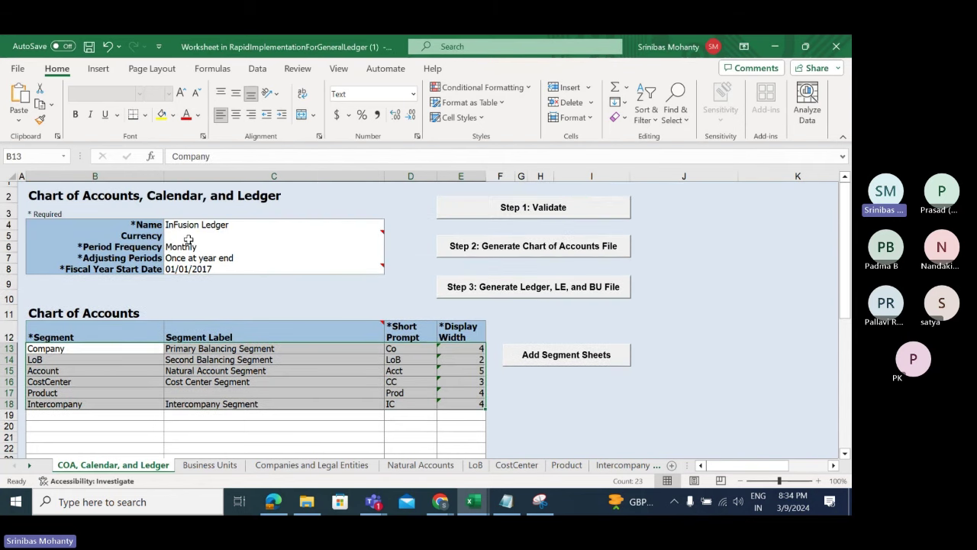
{"action": "scroll", "coordinate": [279, 344], "scroll_direction": "down", "scroll_amount": 1}
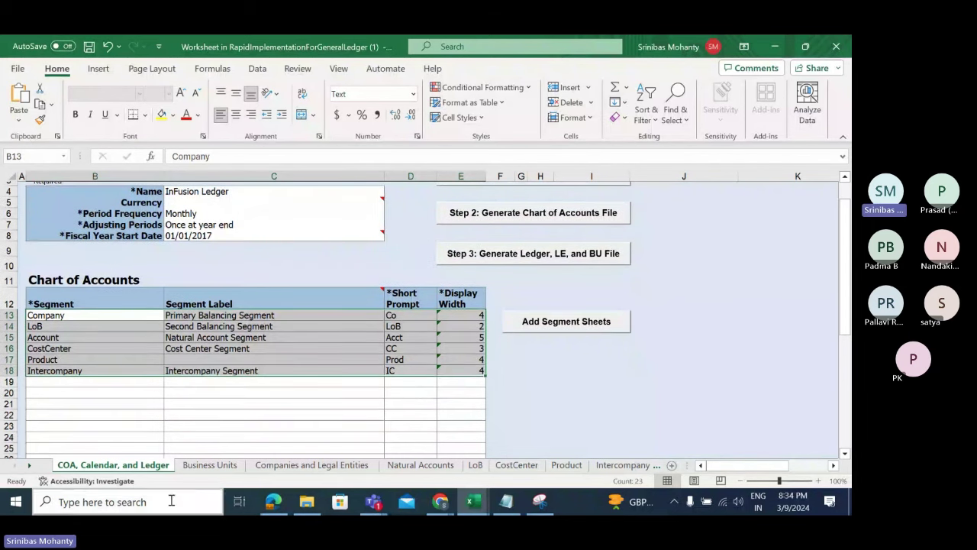
{"action": "left_click", "coordinate": [213, 468]}
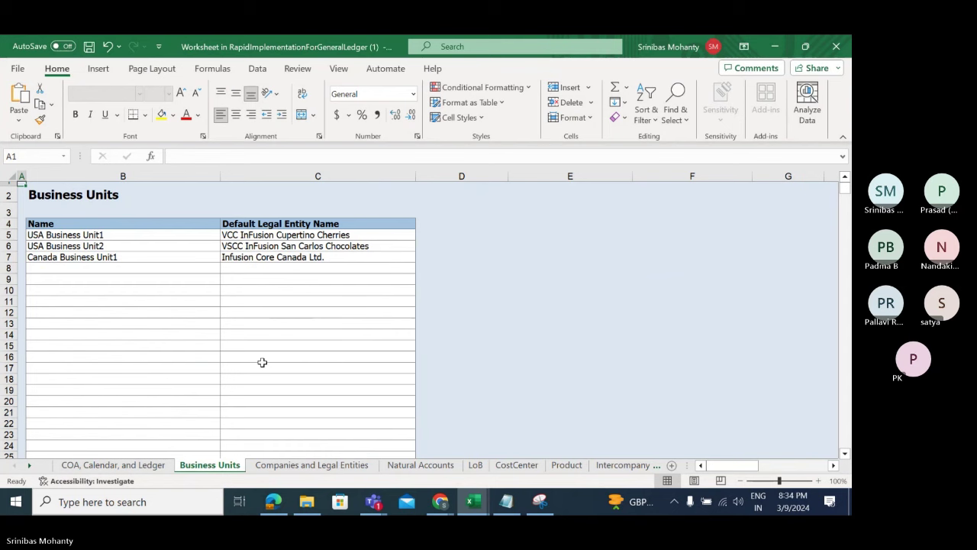
- Switch to Microsoft Teams, admit the guest waiting in the lobby, and return to the workbook
{"action": "mouse_move", "coordinate": [374, 504]}
{"action": "left_click", "coordinate": [395, 473]}
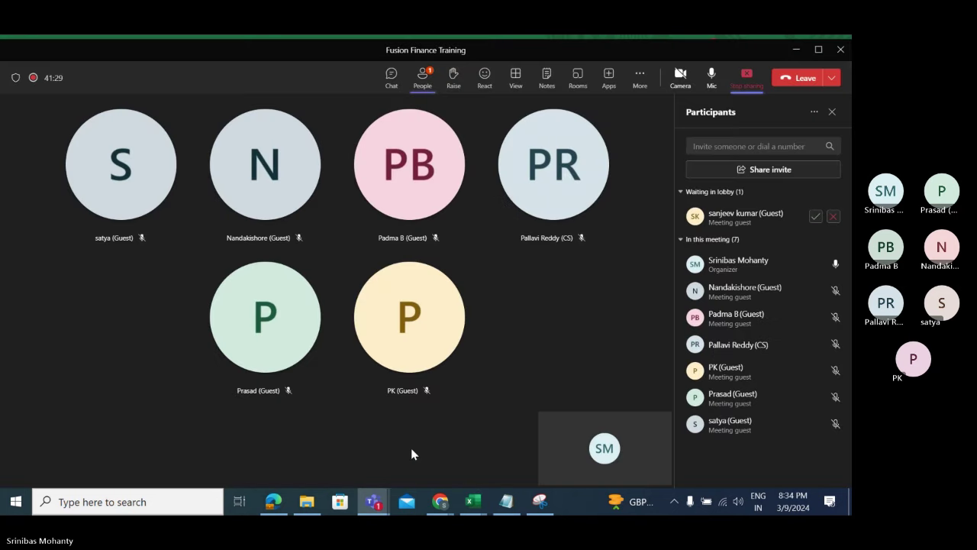
{"action": "left_click", "coordinate": [816, 217]}
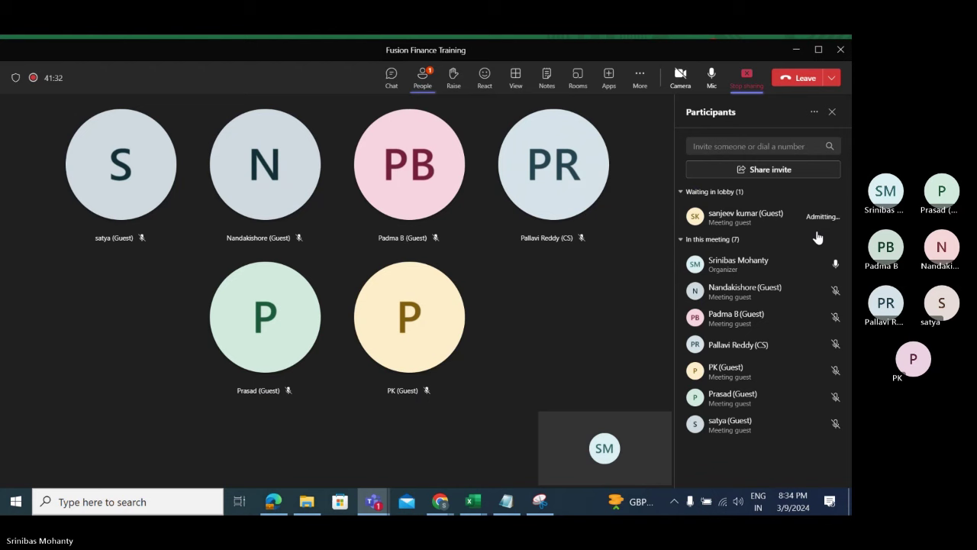
{"action": "left_click", "coordinate": [798, 51]}
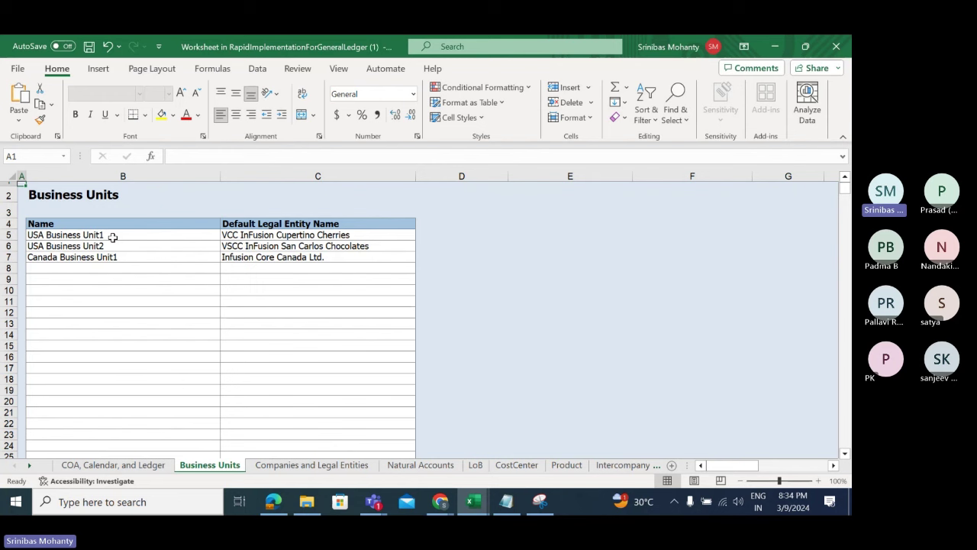
- Examine the two USA business units and the Canada business unit listed in the sheet
{"action": "mouse_move", "coordinate": [101, 252]}
{"action": "left_mouse_down"}
{"action": "mouse_move", "coordinate": [113, 246]}
{"action": "mouse_move", "coordinate": [112, 260]}
{"action": "mouse_move", "coordinate": [115, 232]}
{"action": "mouse_move", "coordinate": [117, 248]}
{"action": "left_mouse_up"}
{"action": "left_click", "coordinate": [113, 280]}
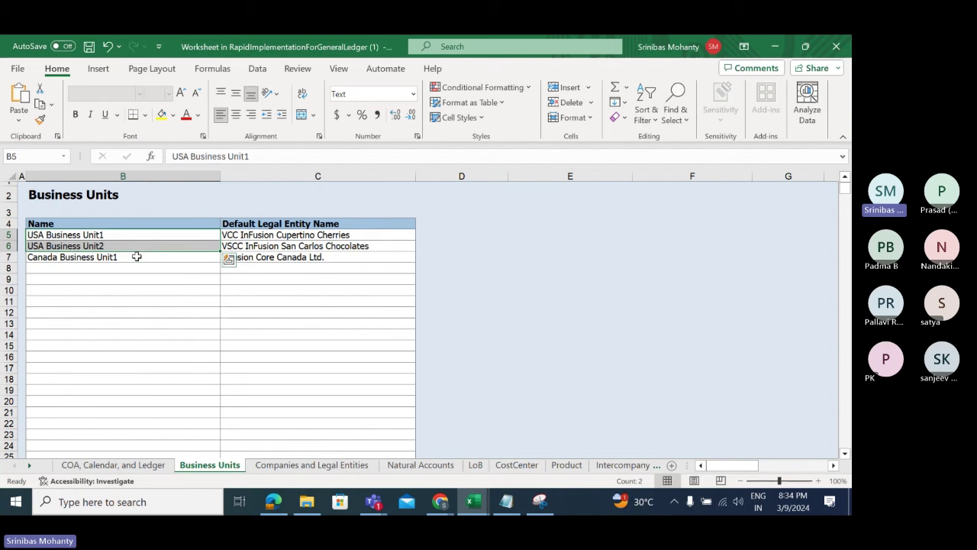
{"action": "left_click", "coordinate": [136, 256]}
{"action": "scroll", "coordinate": [280, 382], "scroll_direction": "down", "scroll_amount": 2}
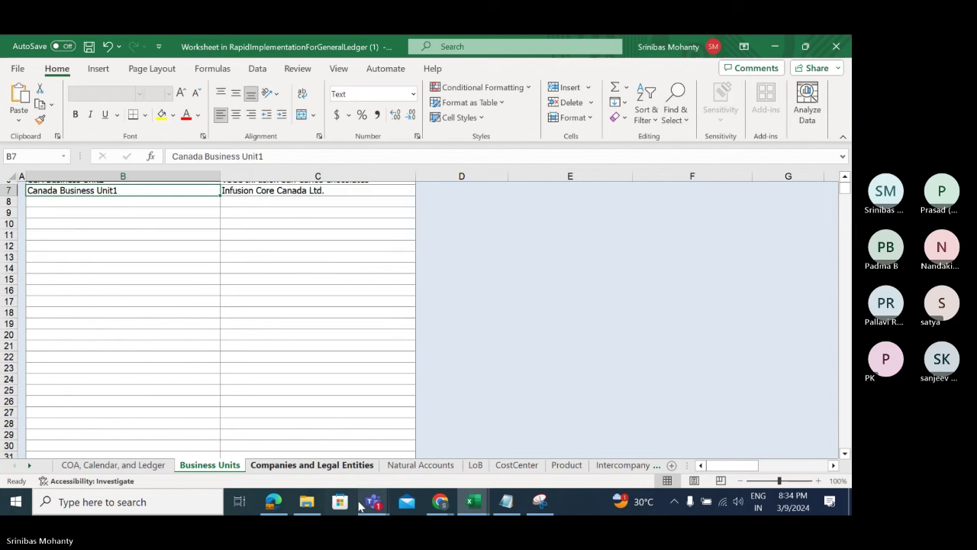
- Open the Companies and Legal Entities sheet and examine its parent-child company values and descriptions
{"action": "left_click", "coordinate": [284, 465]}
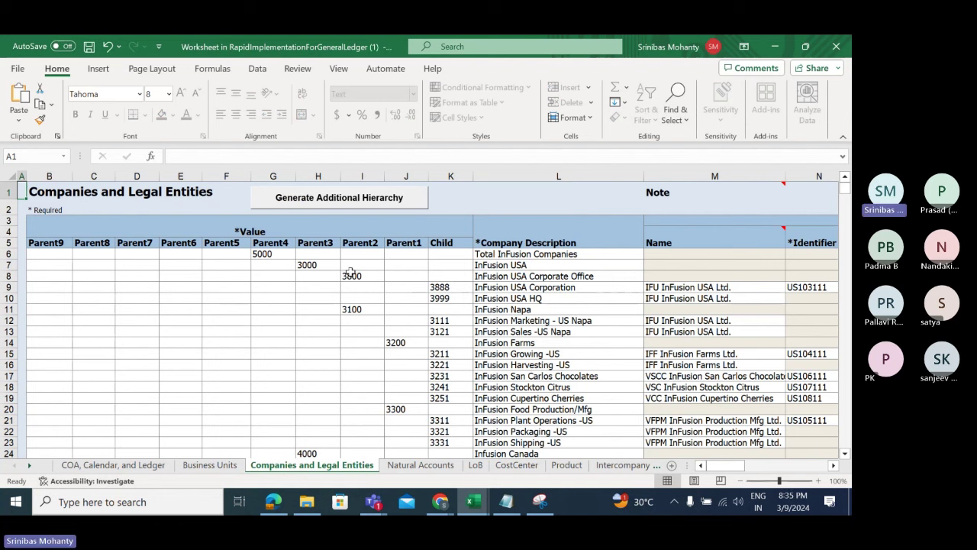
{"action": "left_click_drag", "start_coordinate": [267, 254], "coordinate": [578, 466]}
{"action": "scroll", "coordinate": [556, 387], "scroll_direction": "up", "scroll_amount": 2}
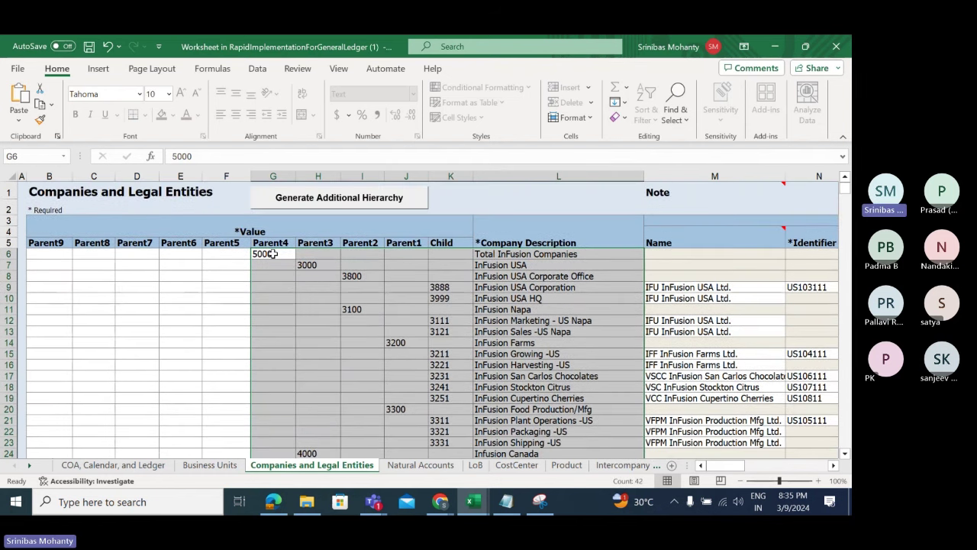
{"action": "left_click", "coordinate": [272, 254]}
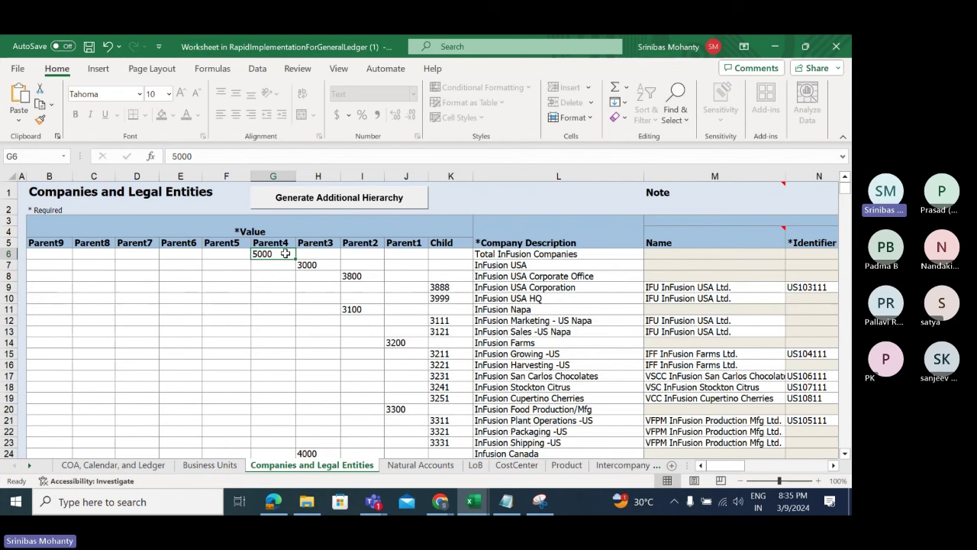
{"action": "left_click_drag", "start_coordinate": [284, 254], "coordinate": [717, 432]}
{"action": "left_click", "coordinate": [513, 321]}
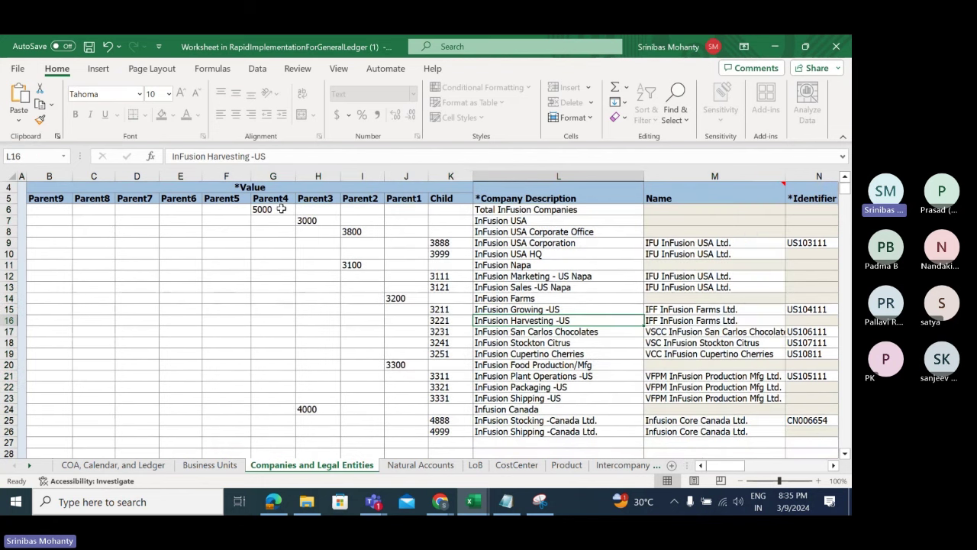
- Examine the company rows across to the legal entity identifier, country and address columns
{"action": "left_click_drag", "start_coordinate": [281, 208], "coordinate": [810, 439]}
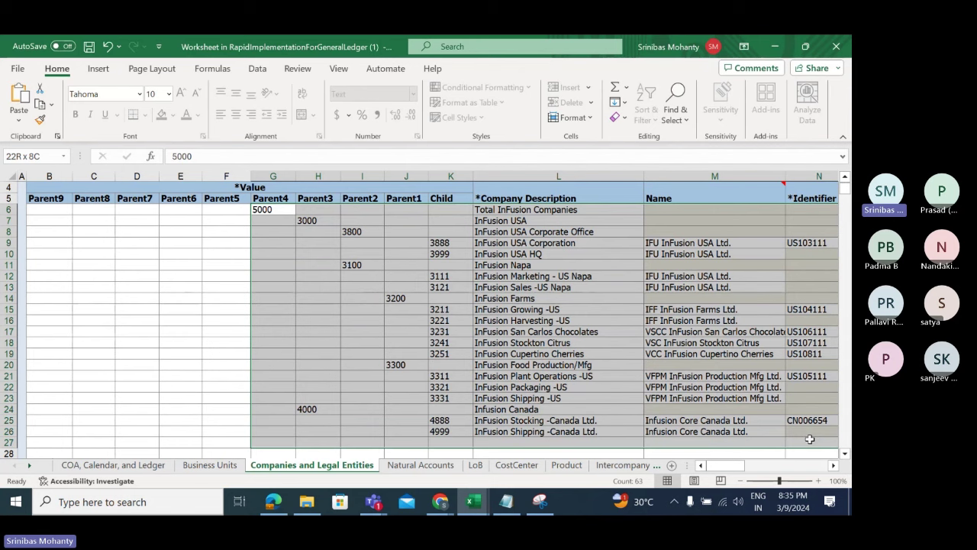
{"action": "left_click_drag", "start_coordinate": [273, 209], "coordinate": [687, 502]}
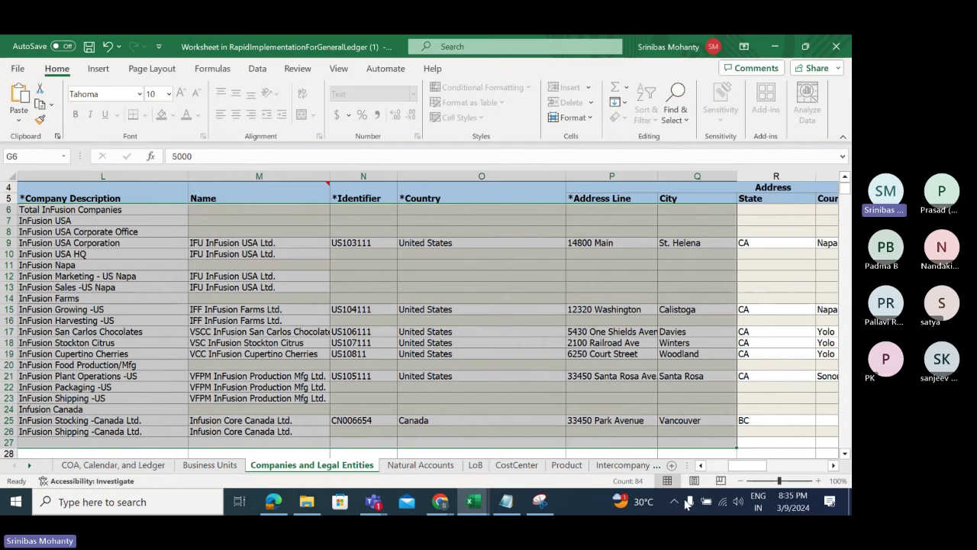
{"action": "left_click_drag", "start_coordinate": [739, 466], "coordinate": [633, 481]}
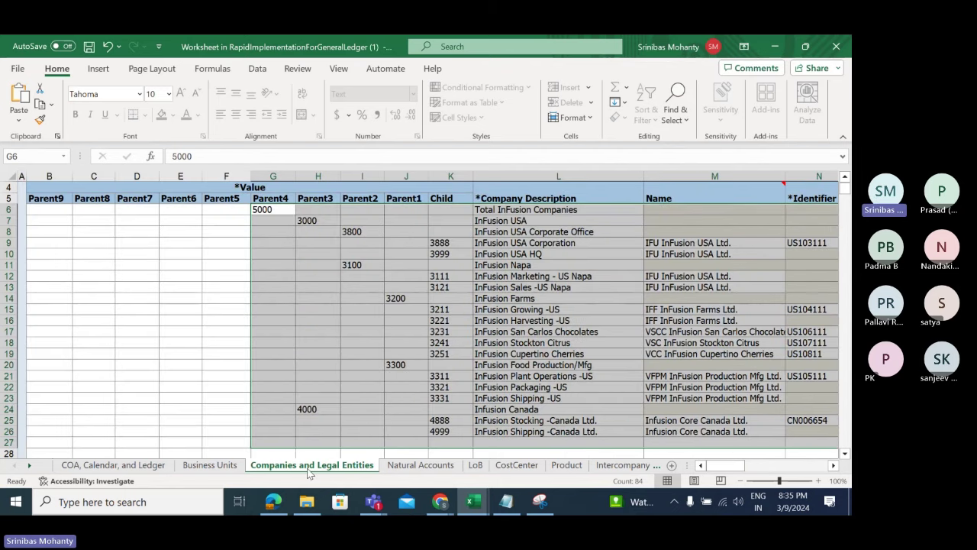
{"action": "left_click", "coordinate": [498, 299]}
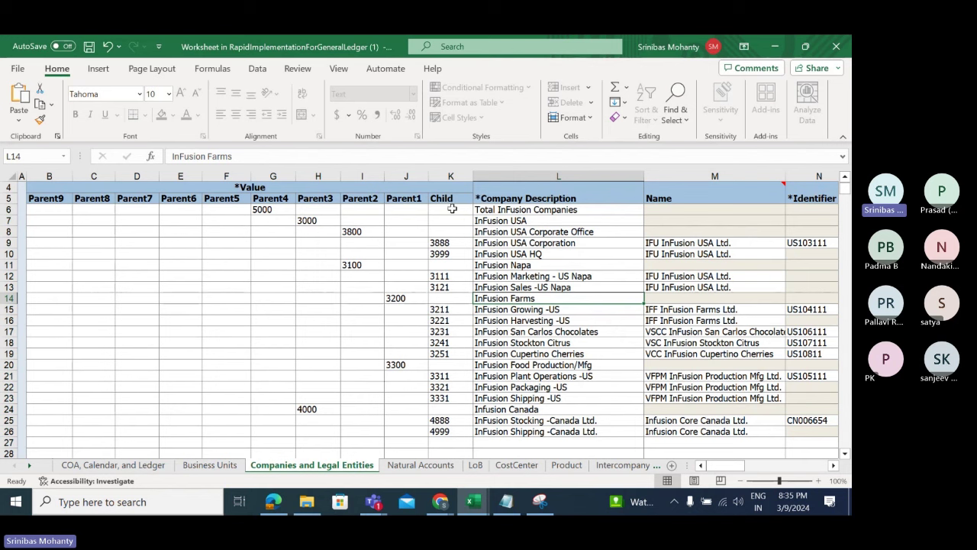
- Examine the child company values and their descriptions, including the InFusion USA Corporate Office group and its two child companies
{"action": "left_click_drag", "start_coordinate": [451, 210], "coordinate": [451, 431]}
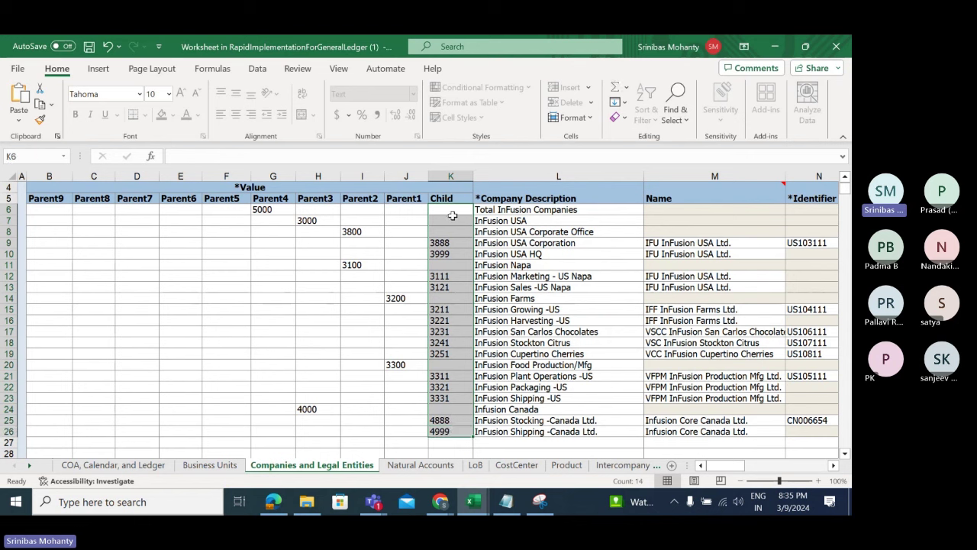
{"action": "left_click", "coordinate": [511, 287]}
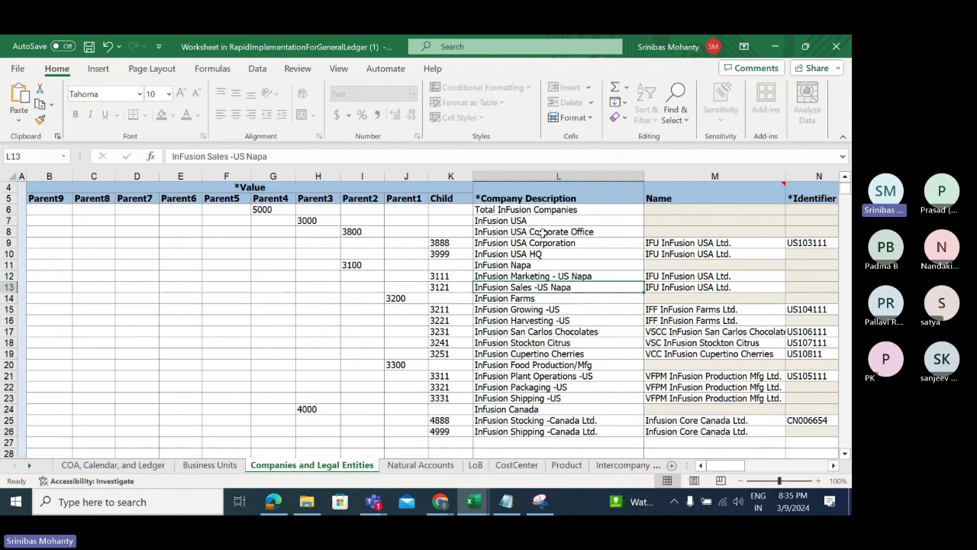
{"action": "left_click_drag", "start_coordinate": [529, 233], "coordinate": [529, 256]}
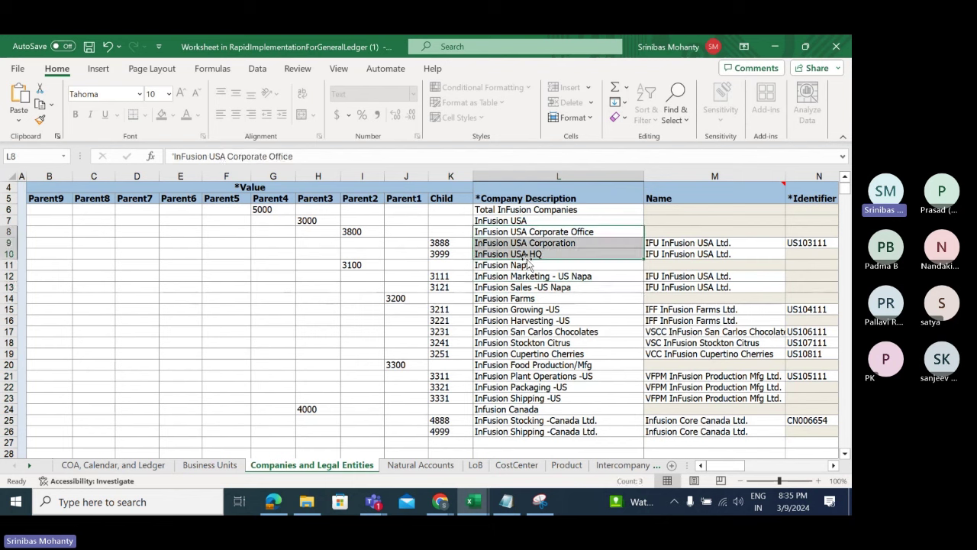
{"action": "left_click", "coordinate": [461, 243]}
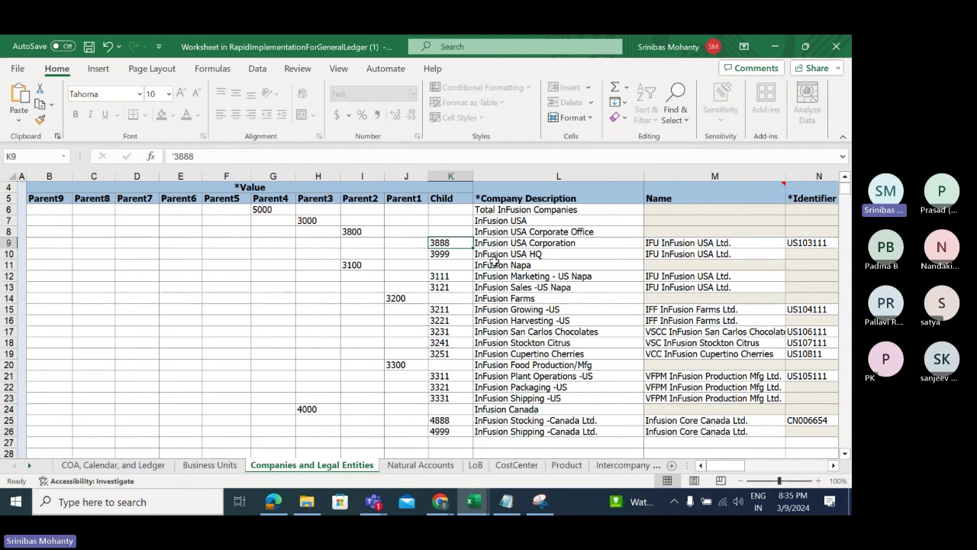
{"action": "left_click", "coordinate": [552, 255]}
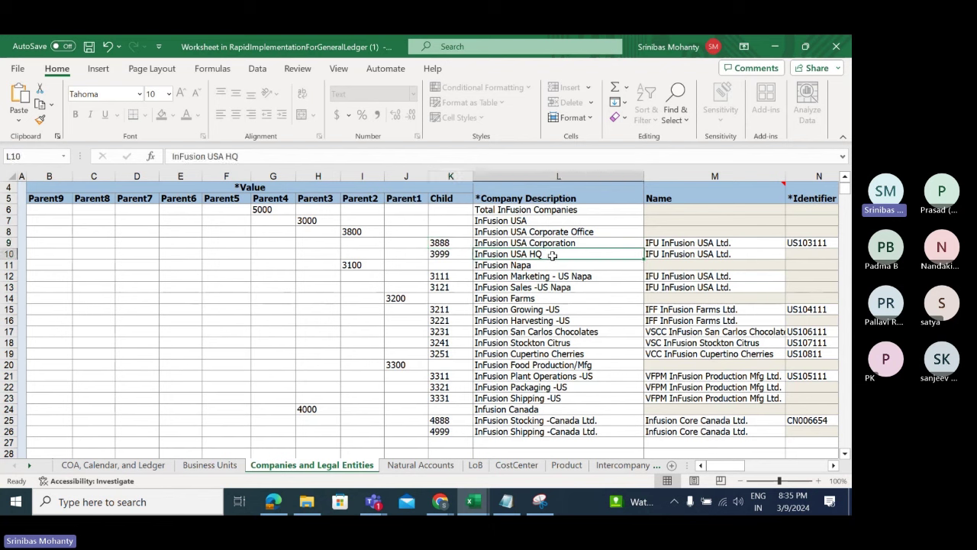
{"action": "left_click_drag", "start_coordinate": [523, 211], "coordinate": [526, 429]}
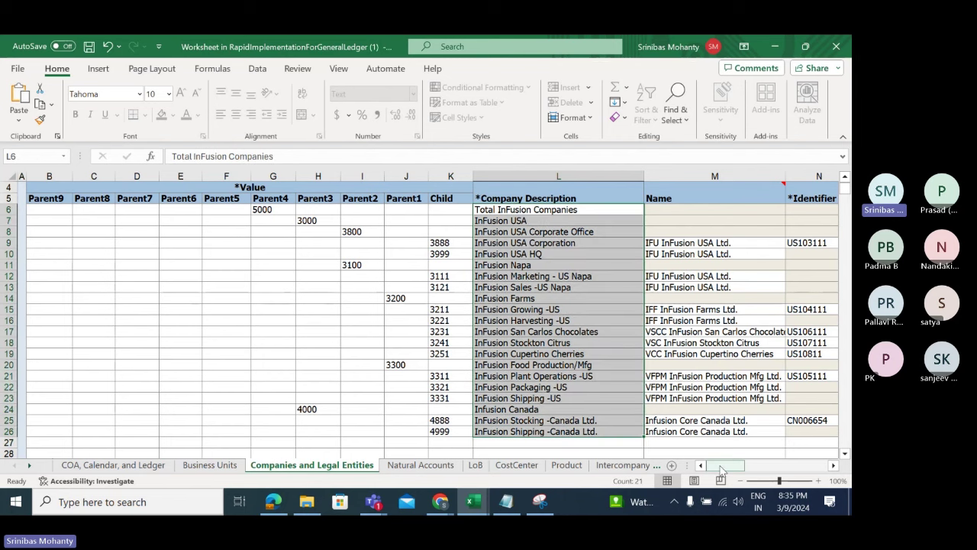
- Examine the InFusion USA Corporation row across its identifier, country, address, registration number and reporting unit registration number columns
{"action": "left_click_drag", "start_coordinate": [722, 468], "coordinate": [742, 468]}
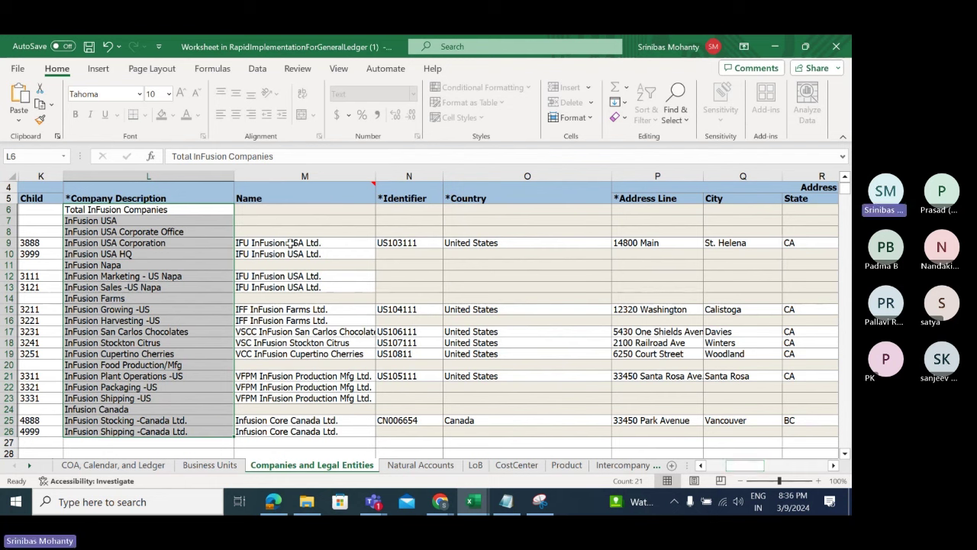
{"action": "left_click_drag", "start_coordinate": [397, 245], "coordinate": [402, 255]}
{"action": "left_click", "coordinate": [495, 245]}
{"action": "left_click", "coordinate": [640, 241]}
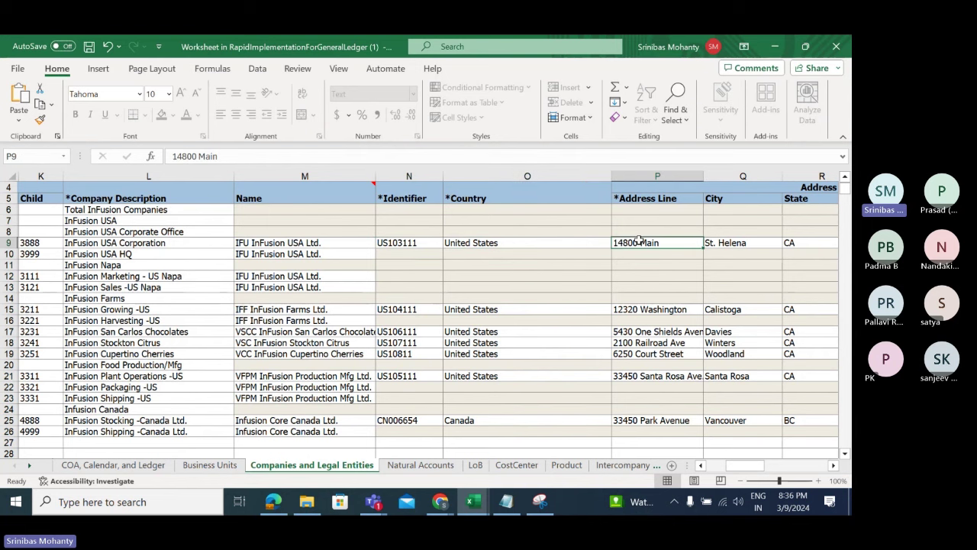
{"action": "left_click_drag", "start_coordinate": [745, 465], "coordinate": [760, 472]}
{"action": "left_click_drag", "start_coordinate": [142, 247], "coordinate": [727, 246]}
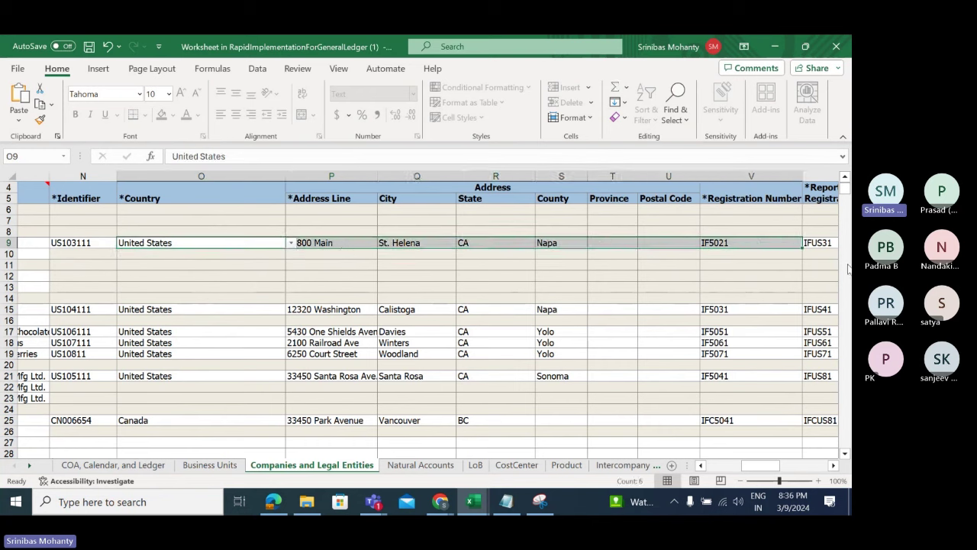
{"action": "left_click", "coordinate": [720, 245]}
{"action": "left_click_drag", "start_coordinate": [759, 469], "coordinate": [780, 471]}
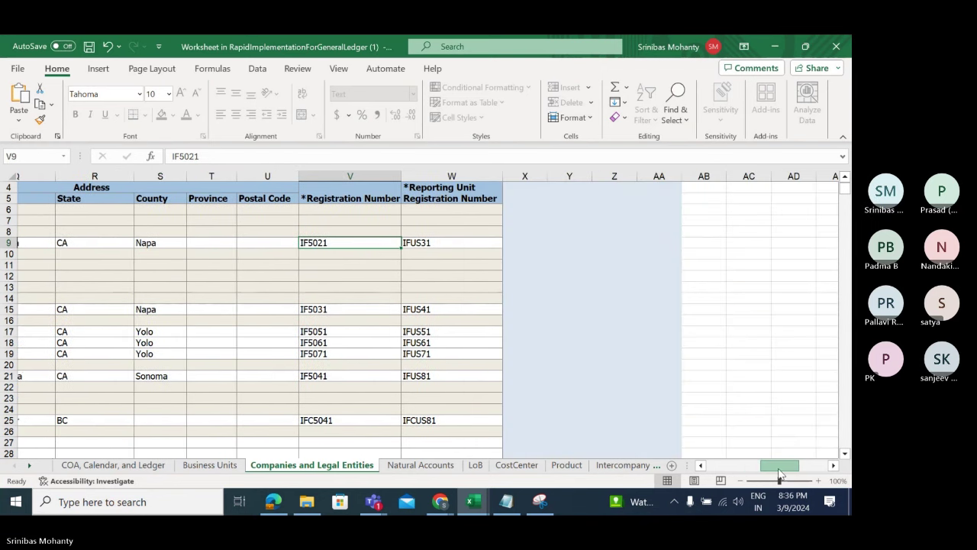
{"action": "left_click", "coordinate": [445, 242]}
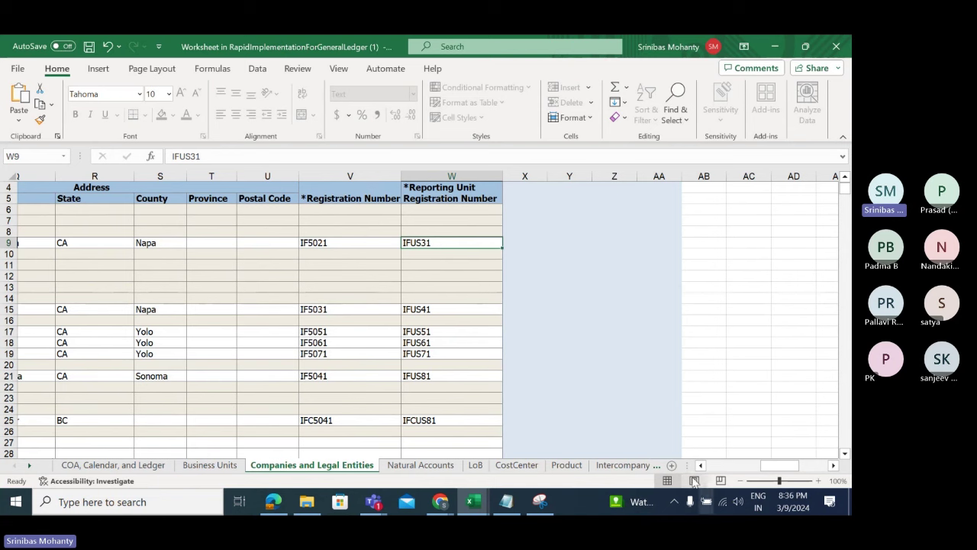
- Return to the start of the company columns and review the full list of company descriptions
{"action": "left_click_drag", "start_coordinate": [780, 470], "coordinate": [730, 473]}
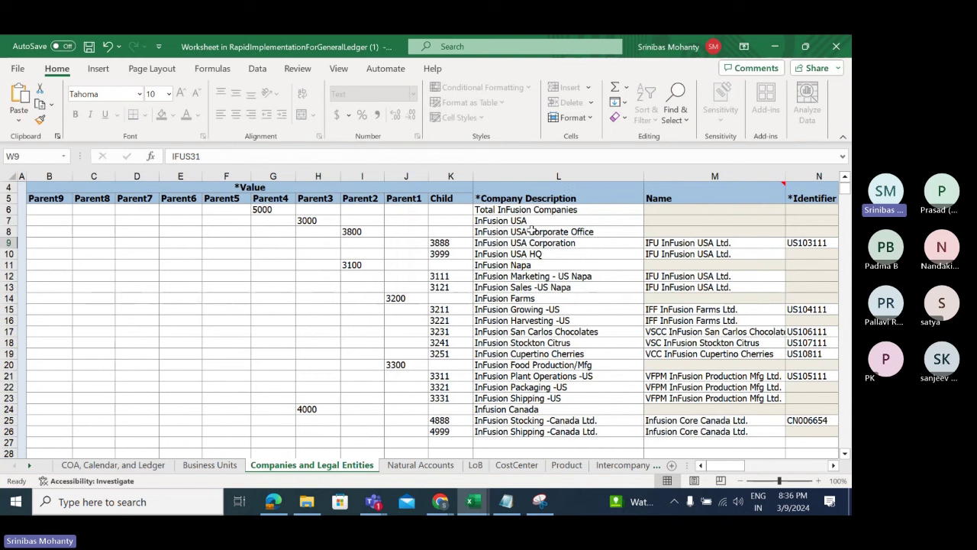
{"action": "left_click_drag", "start_coordinate": [480, 208], "coordinate": [537, 433]}
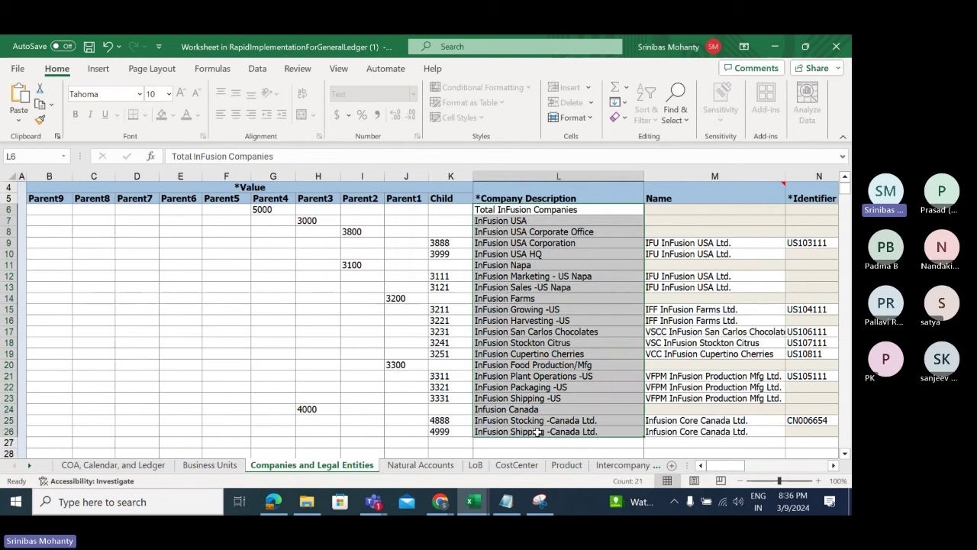
{"action": "scroll", "coordinate": [412, 336], "scroll_direction": "down", "scroll_amount": 2}
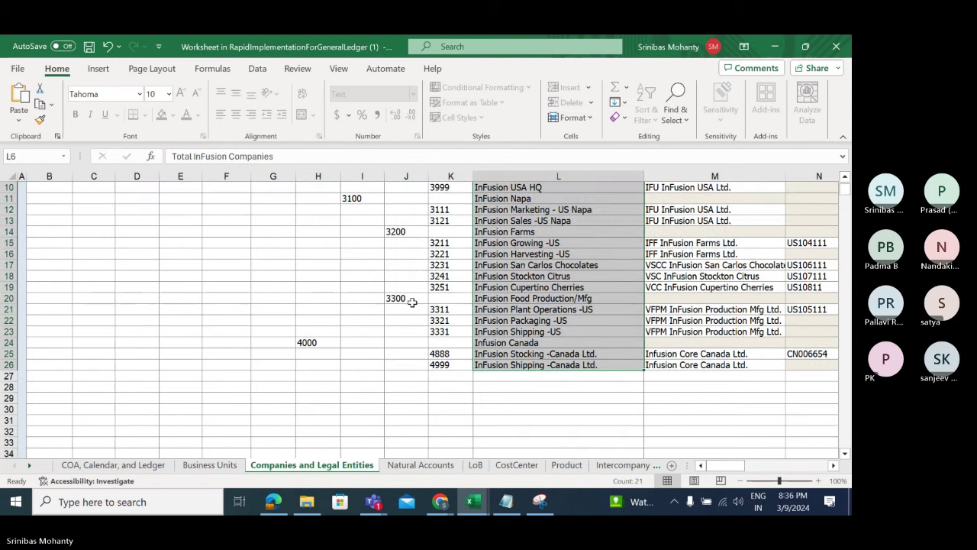
{"action": "scroll", "coordinate": [412, 306], "scroll_direction": "up", "scroll_amount": 1}
- Open the Natural Accounts sheet and examine its account hierarchy, starting from the Net Assets and Owners Equity parent value
{"action": "left_click", "coordinate": [421, 465]}
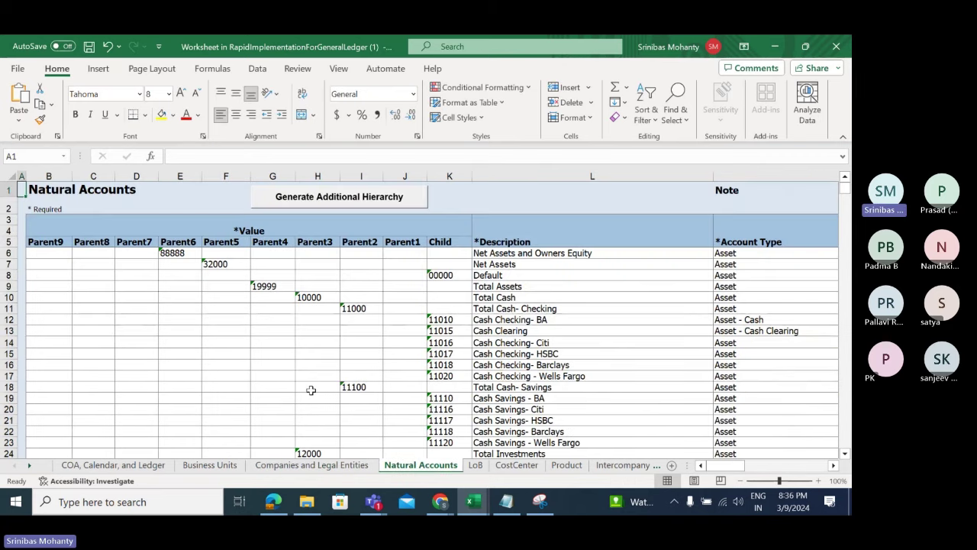
{"action": "left_click_drag", "start_coordinate": [158, 248], "coordinate": [576, 433]}
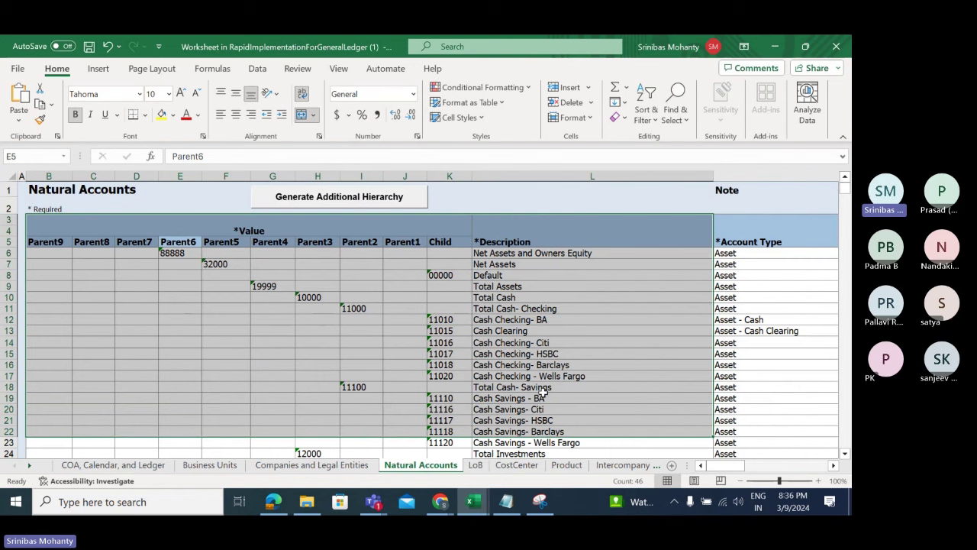
{"action": "scroll", "coordinate": [529, 357], "scroll_direction": "down", "scroll_amount": 4}
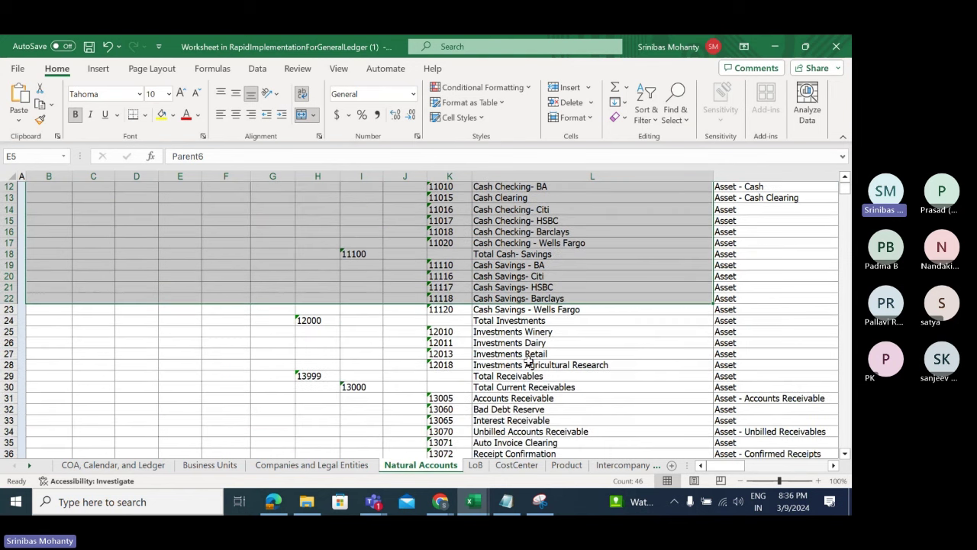
{"action": "scroll", "coordinate": [529, 357], "scroll_direction": "up", "scroll_amount": 4}
{"action": "left_click", "coordinate": [181, 283]}
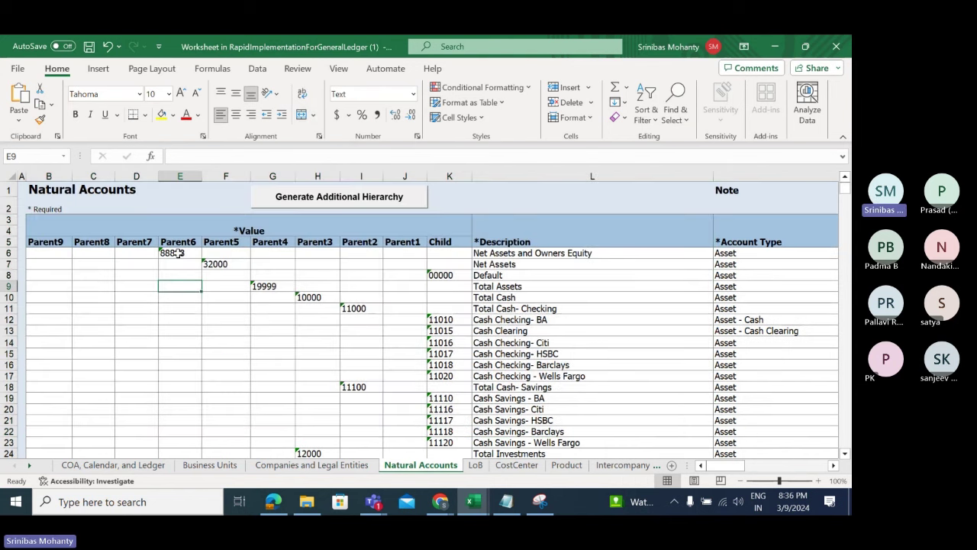
{"action": "left_click", "coordinate": [178, 253]}
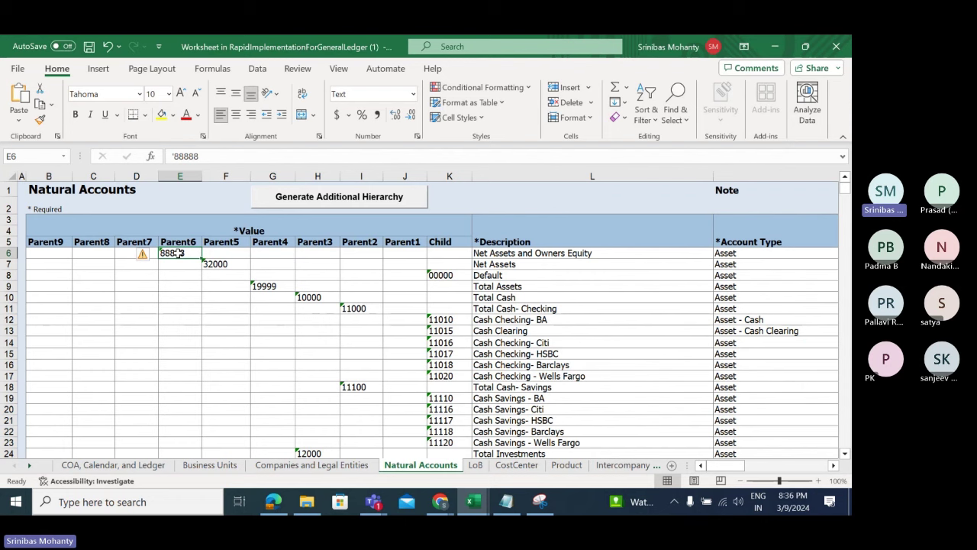
- Switch to the Microsoft Teams meeting, admit the participant waiting in the lobby, and return to the Natural Accounts sheet
{"action": "left_click", "coordinate": [372, 501]}
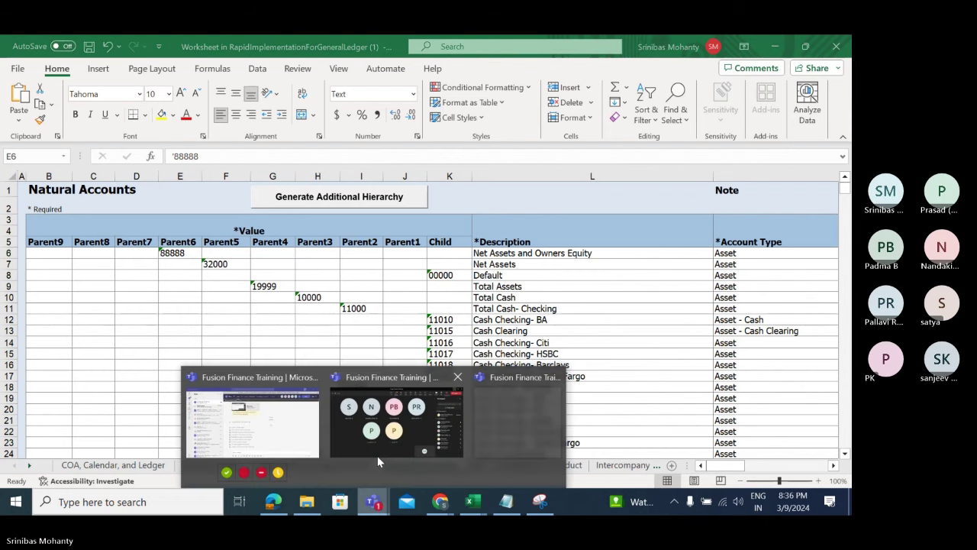
{"action": "left_click", "coordinate": [378, 462]}
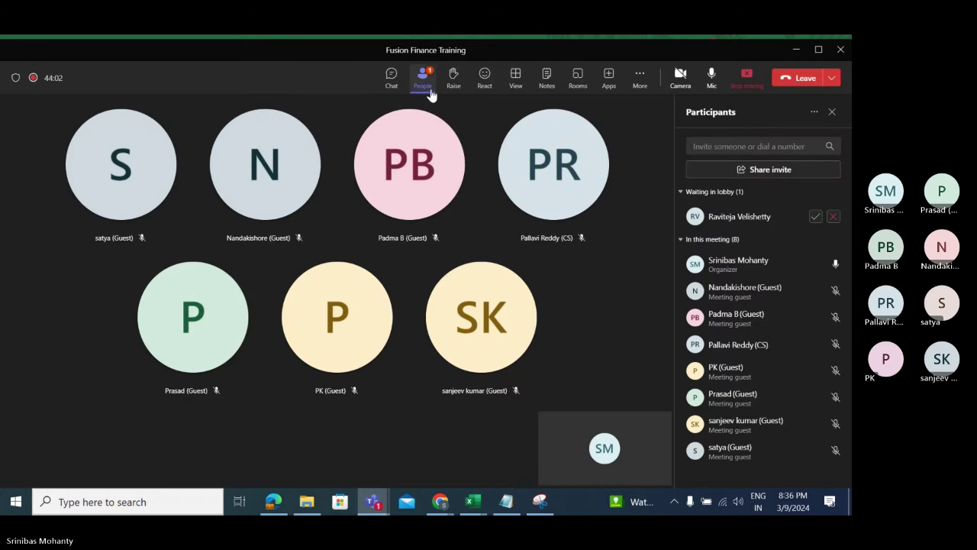
{"action": "left_click", "coordinate": [816, 217]}
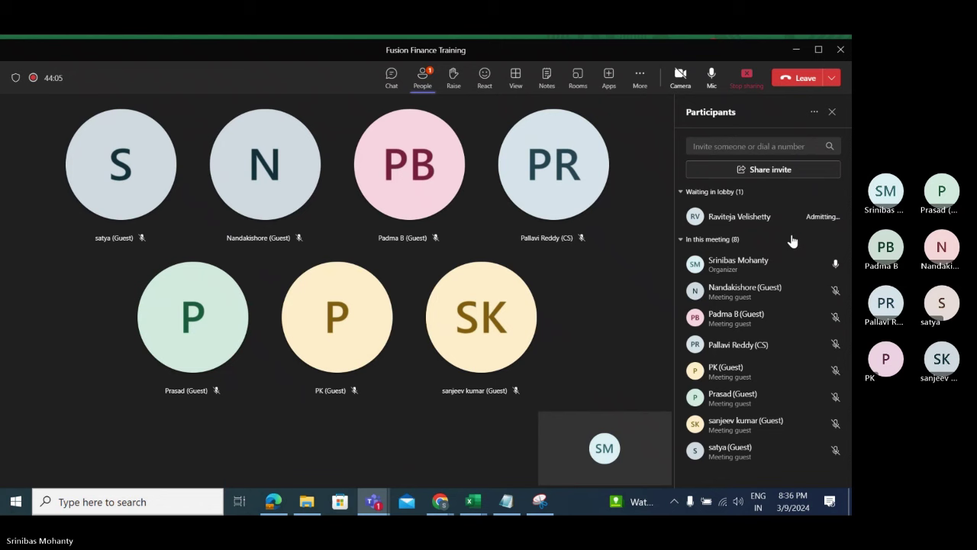
{"action": "left_click", "coordinate": [796, 49]}
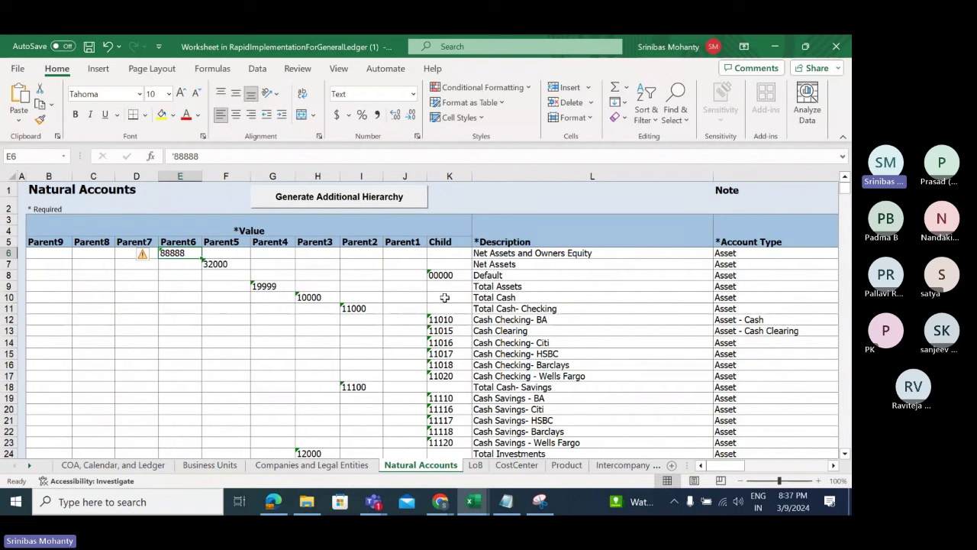
- Examine how the child account values roll up through the Parent1 to Parent6 levels of the natural accounts
{"action": "left_click_drag", "start_coordinate": [448, 275], "coordinate": [449, 443]}
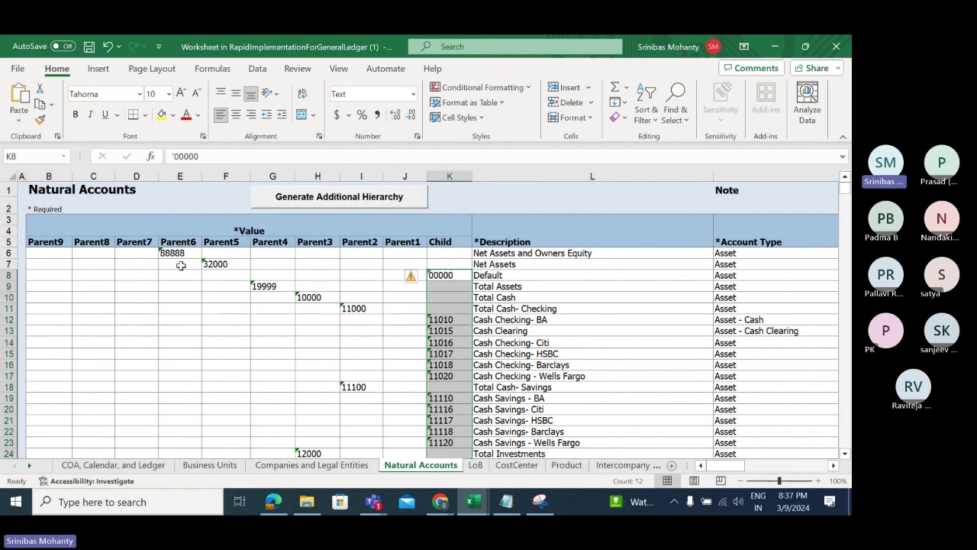
{"action": "left_click_drag", "start_coordinate": [173, 256], "coordinate": [428, 328]}
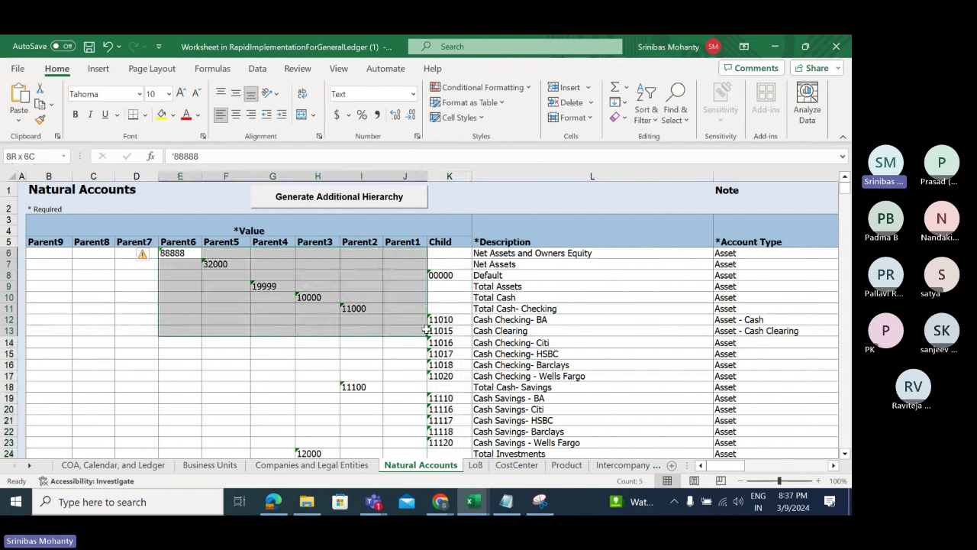
{"action": "left_click", "coordinate": [275, 319]}
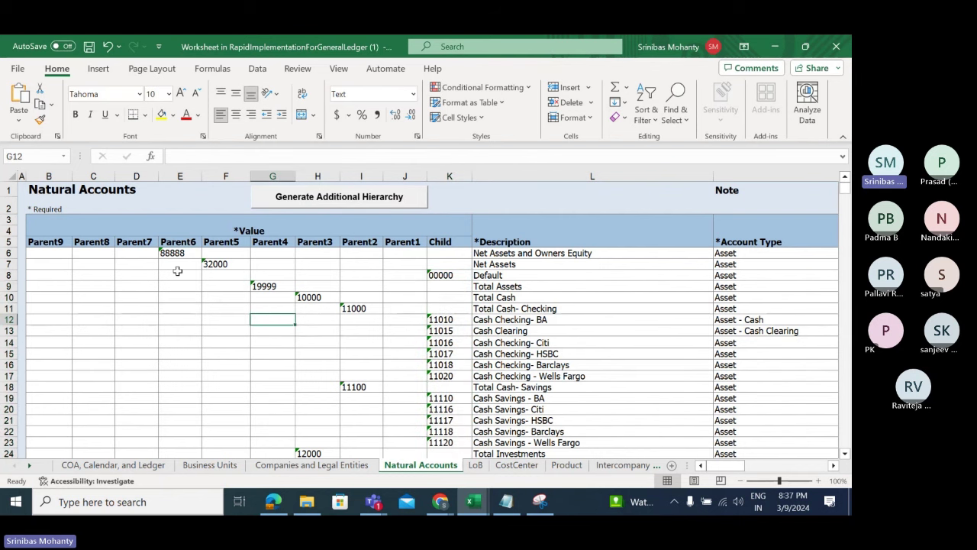
{"action": "left_click", "coordinate": [359, 308]}
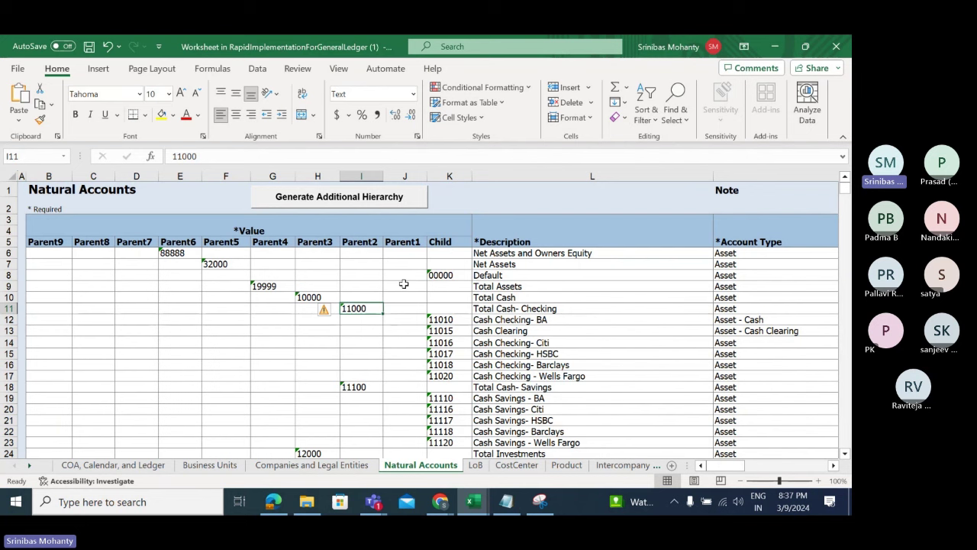
{"action": "scroll", "coordinate": [491, 339], "scroll_direction": "down", "scroll_amount": 1}
{"action": "scroll", "coordinate": [491, 338], "scroll_direction": "down", "scroll_amount": 4}
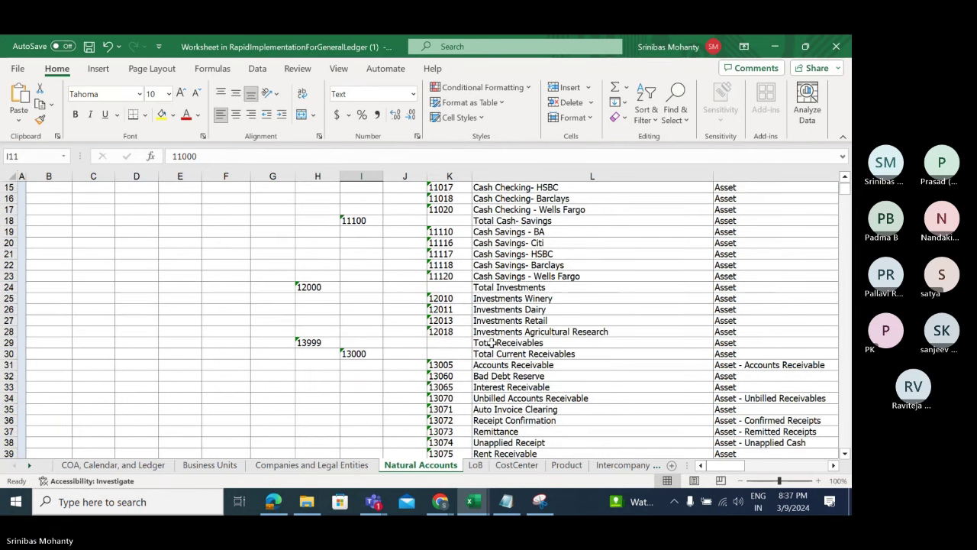
{"action": "scroll", "coordinate": [491, 343], "scroll_direction": "up", "scroll_amount": 5}
- Examine the natural account descriptions and account types across the cash, investment and receivable accounts
{"action": "left_click_drag", "start_coordinate": [725, 465], "coordinate": [735, 465]}
{"action": "left_click", "coordinate": [368, 255]}
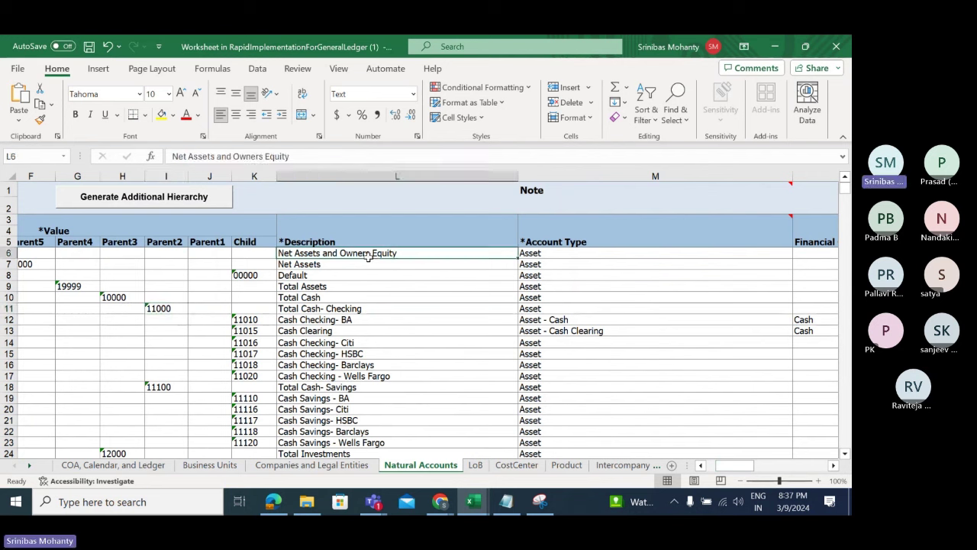
{"action": "left_click_drag", "start_coordinate": [368, 256], "coordinate": [368, 366]}
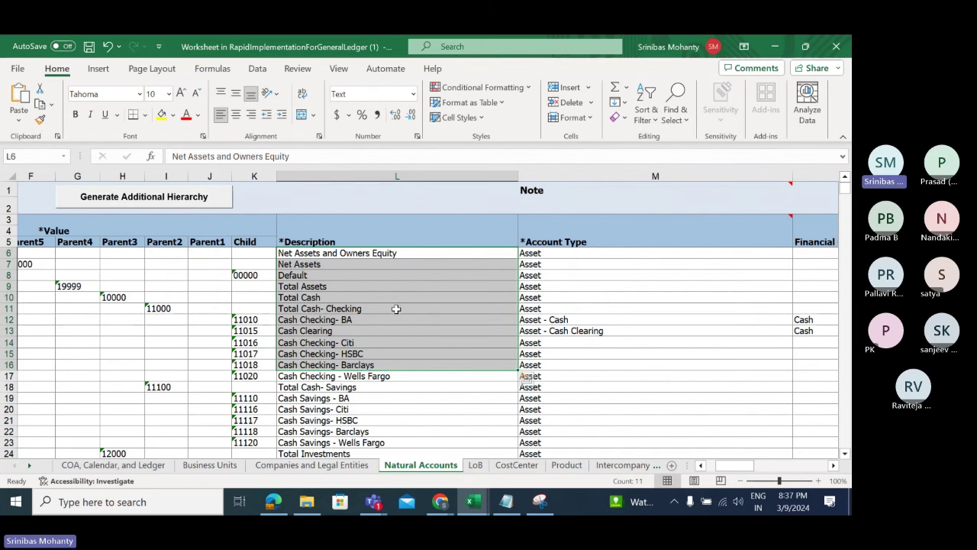
{"action": "scroll", "coordinate": [397, 308], "scroll_direction": "down", "scroll_amount": 4}
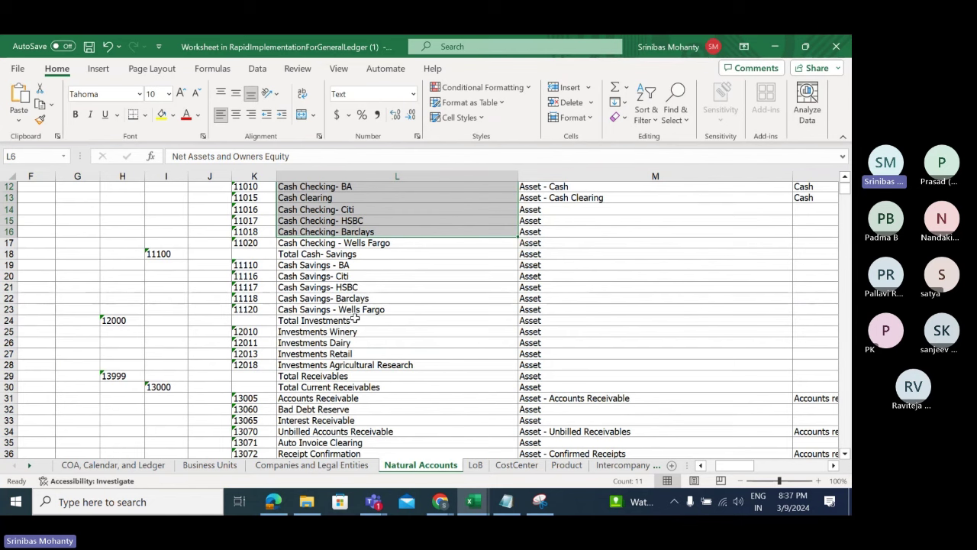
{"action": "scroll", "coordinate": [355, 320], "scroll_direction": "down", "scroll_amount": 3}
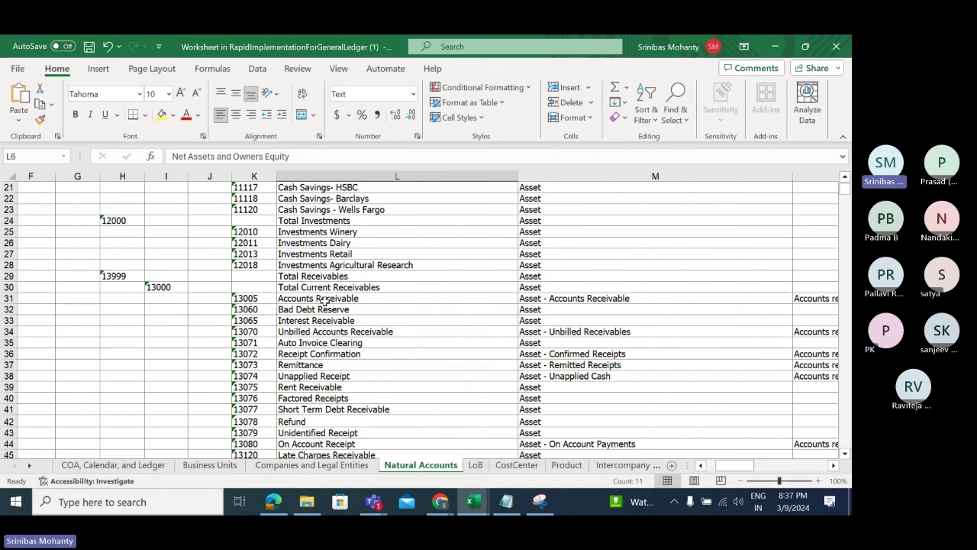
{"action": "scroll", "coordinate": [325, 300], "scroll_direction": "down", "scroll_amount": 6}
{"action": "scroll", "coordinate": [367, 332], "scroll_direction": "up", "scroll_amount": 6}
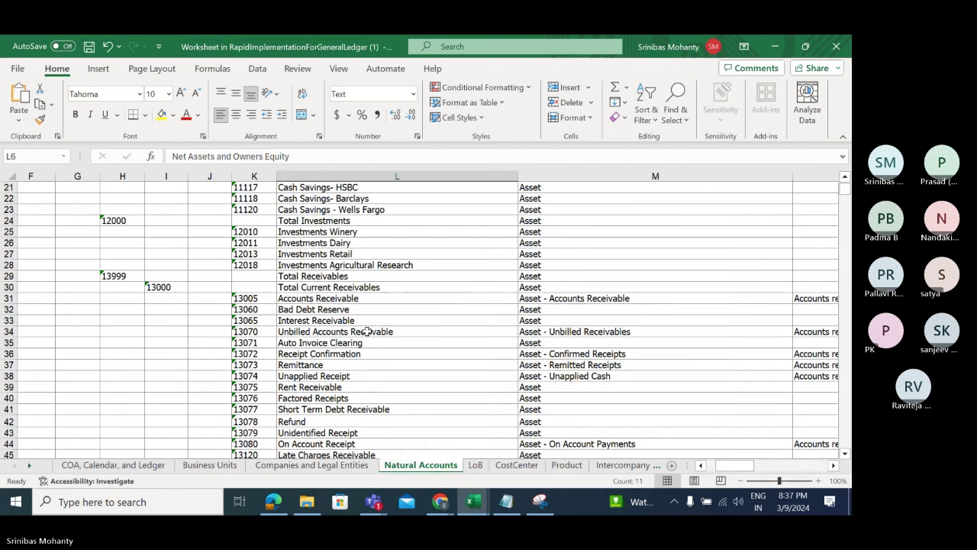
{"action": "scroll", "coordinate": [367, 332], "scroll_direction": "up", "scroll_amount": 2}
{"action": "scroll", "coordinate": [372, 321], "scroll_direction": "down", "scroll_amount": 1}
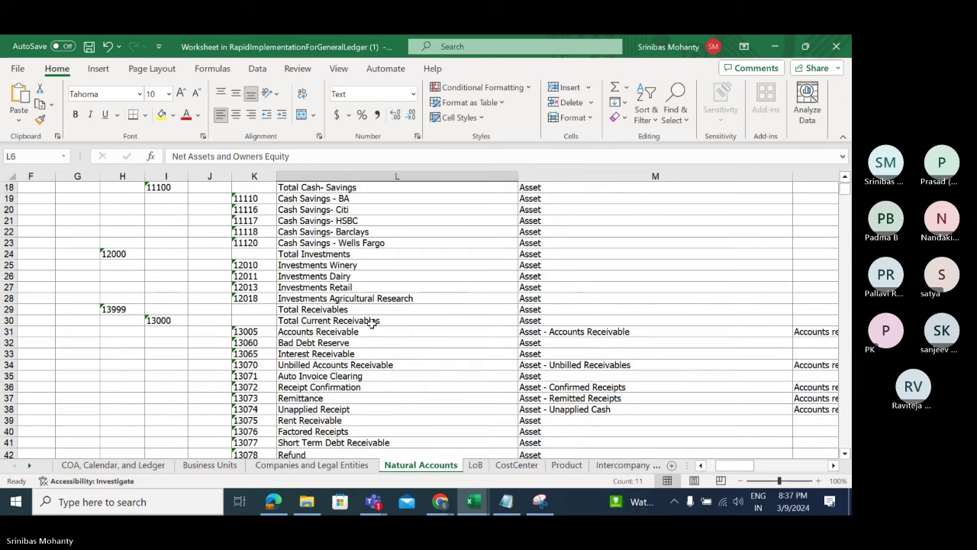
{"action": "scroll", "coordinate": [372, 322], "scroll_direction": "up", "scroll_amount": 4}
{"action": "scroll", "coordinate": [372, 322], "scroll_direction": "down", "scroll_amount": 4}
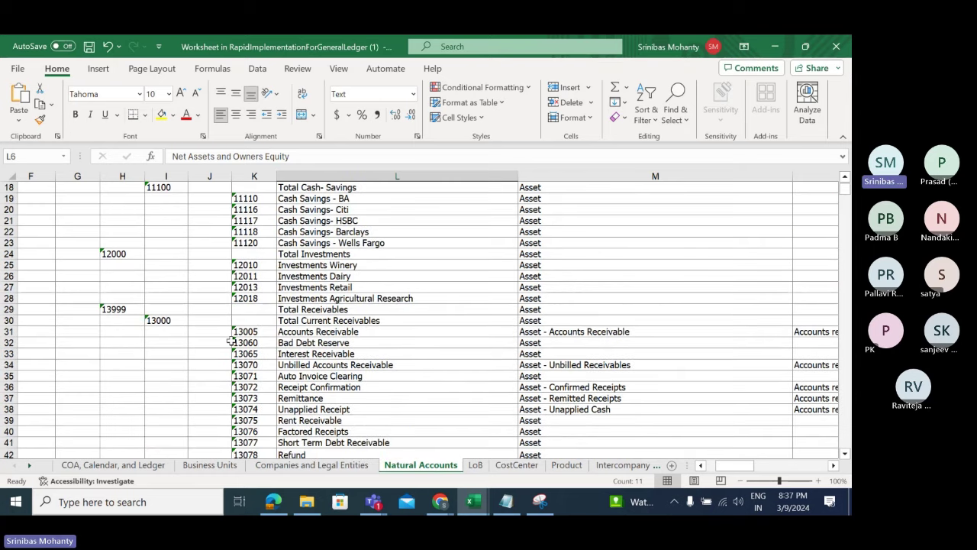
- Examine the child accounts that roll up to the Total Current Receivables parent value 13000
{"action": "left_click_drag", "start_coordinate": [244, 334], "coordinate": [286, 446]}
{"action": "left_click", "coordinate": [178, 320]}
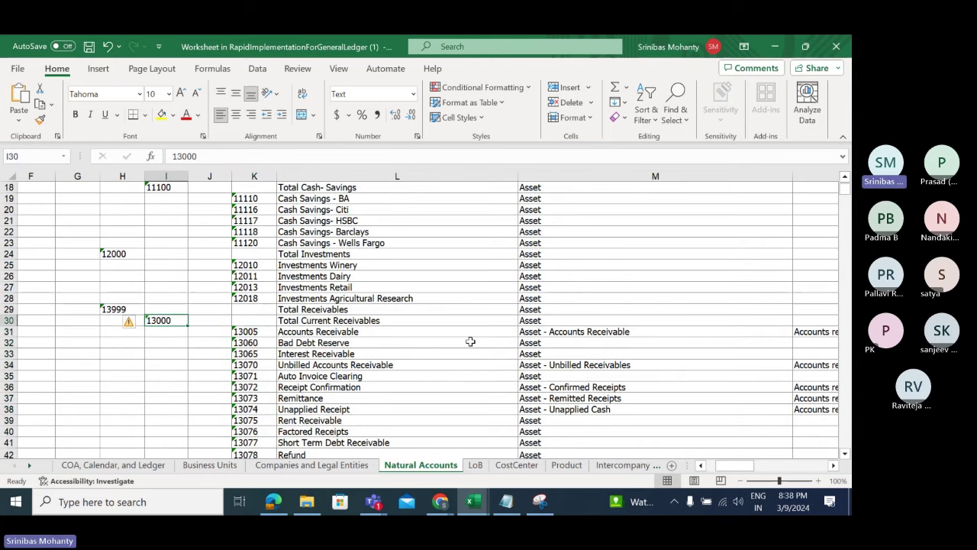
{"action": "scroll", "coordinate": [484, 342], "scroll_direction": "down", "scroll_amount": 7}
{"action": "scroll", "coordinate": [486, 344], "scroll_direction": "up", "scroll_amount": 3}
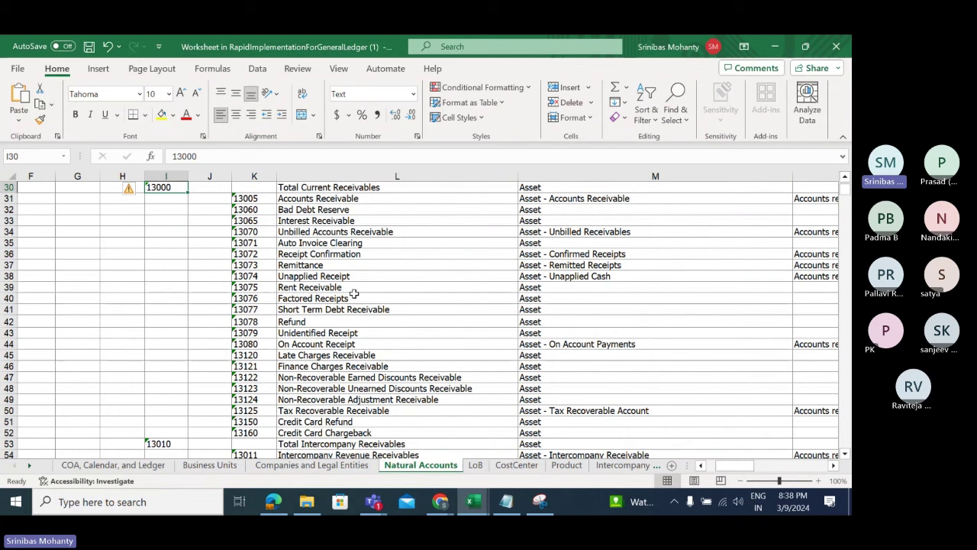
{"action": "scroll", "coordinate": [374, 356], "scroll_direction": "up", "scroll_amount": 5}
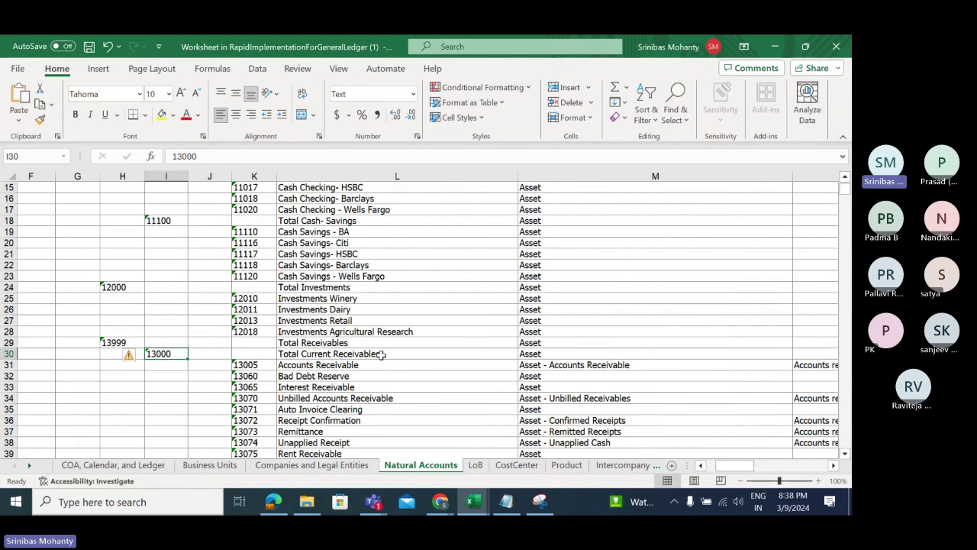
{"action": "scroll", "coordinate": [374, 355], "scroll_direction": "down", "scroll_amount": 5}
{"action": "scroll", "coordinate": [353, 348], "scroll_direction": "up", "scroll_amount": 4}
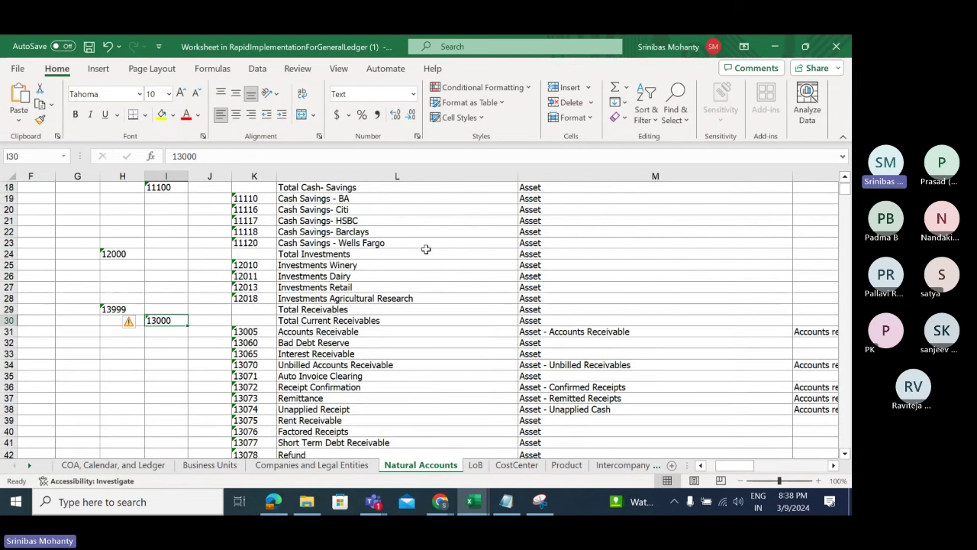
- Examine the inventory child accounts, from Raw Materials and Supplies to Imported Cheeses, under the Total Inventory parent
{"action": "scroll", "coordinate": [387, 295], "scroll_direction": "down", "scroll_amount": 20}
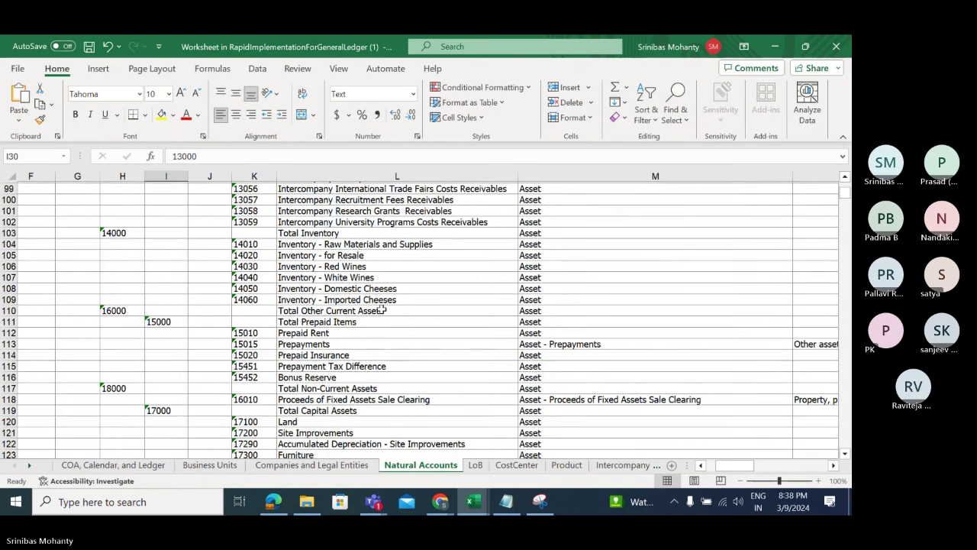
{"action": "scroll", "coordinate": [368, 322], "scroll_direction": "down", "scroll_amount": 5}
{"action": "scroll", "coordinate": [303, 244], "scroll_direction": "up", "scroll_amount": 5}
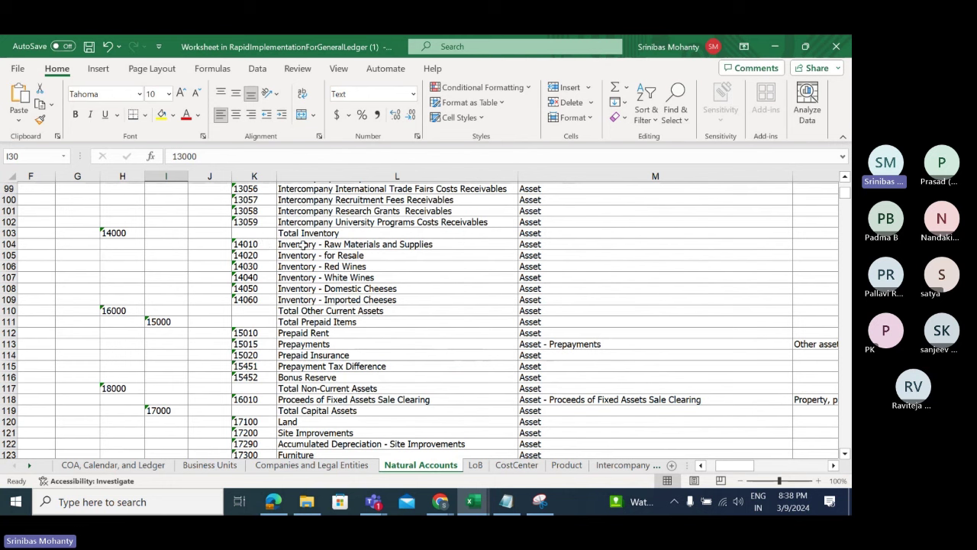
{"action": "left_click_drag", "start_coordinate": [295, 243], "coordinate": [411, 302]}
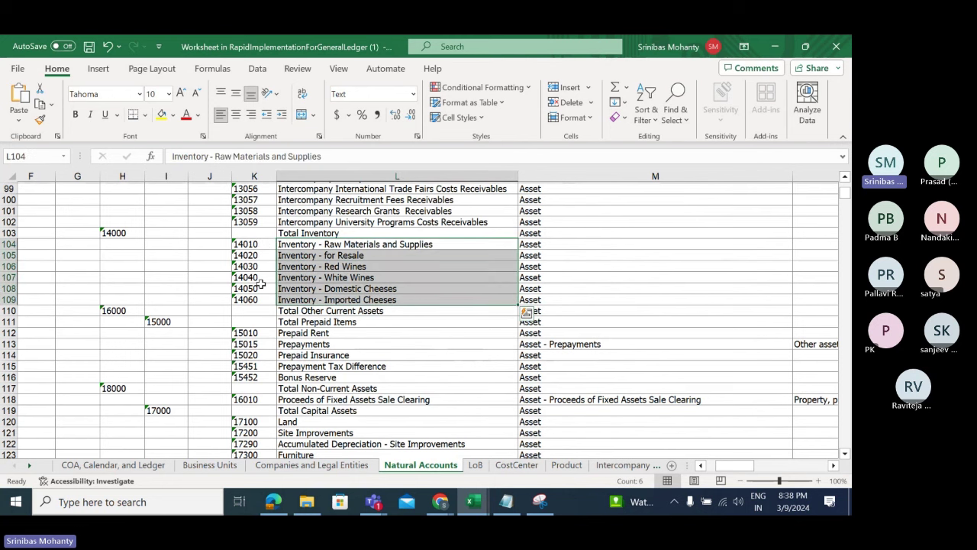
- Examine the liability hierarchy on the Natural Accounts sheet, covering trade payables, accrued employee expenses, other current liabilities and intercompany payables
{"action": "scroll", "coordinate": [426, 321], "scroll_direction": "down", "scroll_amount": 5}
{"action": "scroll", "coordinate": [425, 321], "scroll_direction": "down", "scroll_amount": 11}
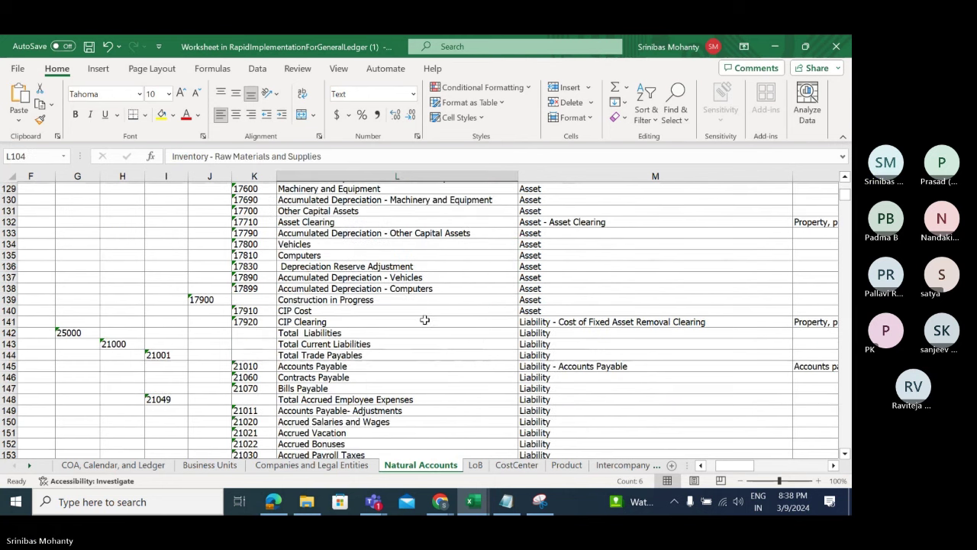
{"action": "scroll", "coordinate": [305, 316], "scroll_direction": "up", "scroll_amount": 3}
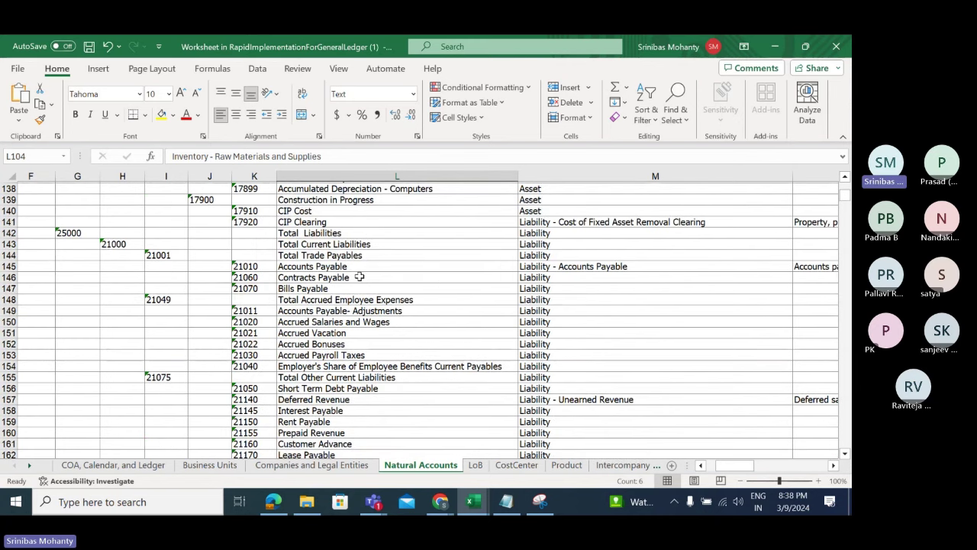
{"action": "scroll", "coordinate": [447, 321], "scroll_direction": "up", "scroll_amount": 1}
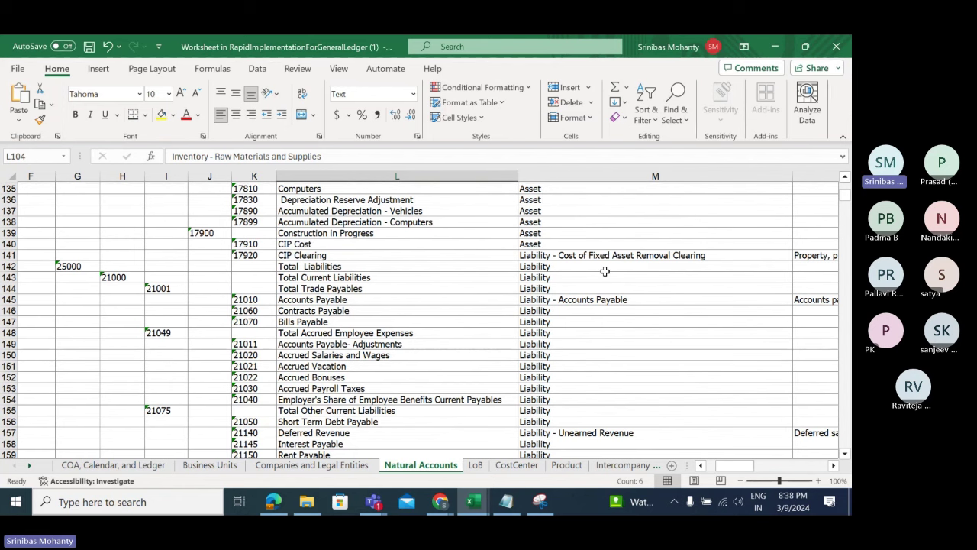
{"action": "scroll", "coordinate": [359, 317], "scroll_direction": "down", "scroll_amount": 2}
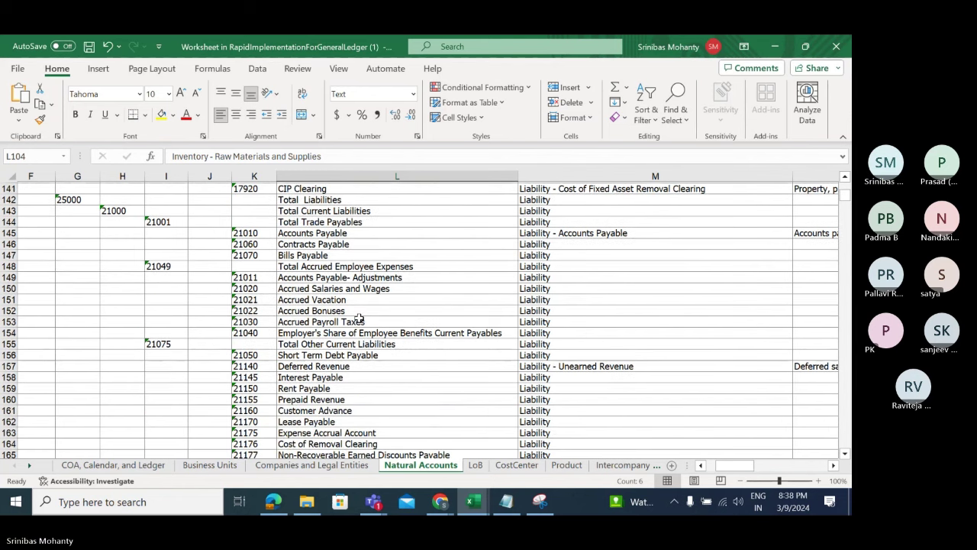
{"action": "scroll", "coordinate": [359, 318], "scroll_direction": "up", "scroll_amount": 1}
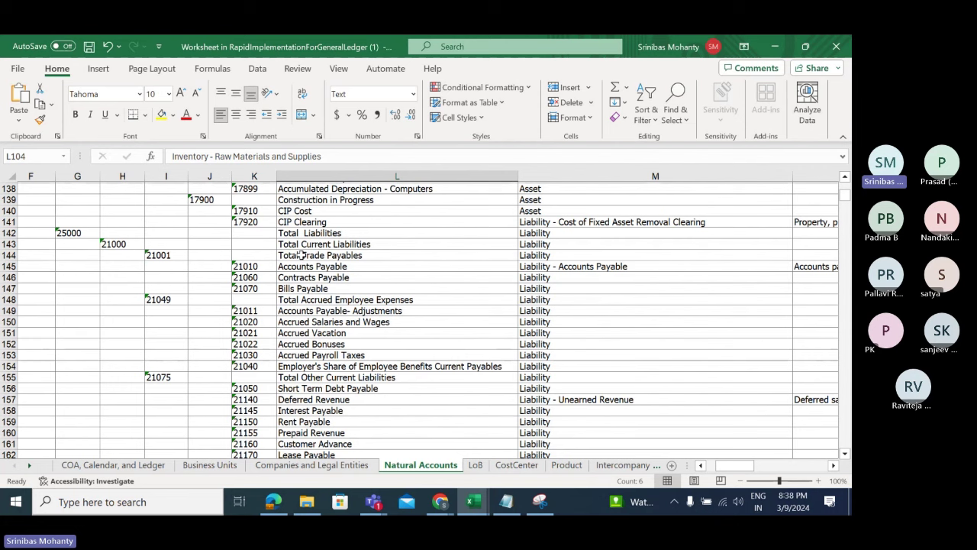
{"action": "scroll", "coordinate": [382, 345], "scroll_direction": "down", "scroll_amount": 5}
{"action": "scroll", "coordinate": [368, 344], "scroll_direction": "down", "scroll_amount": 18}
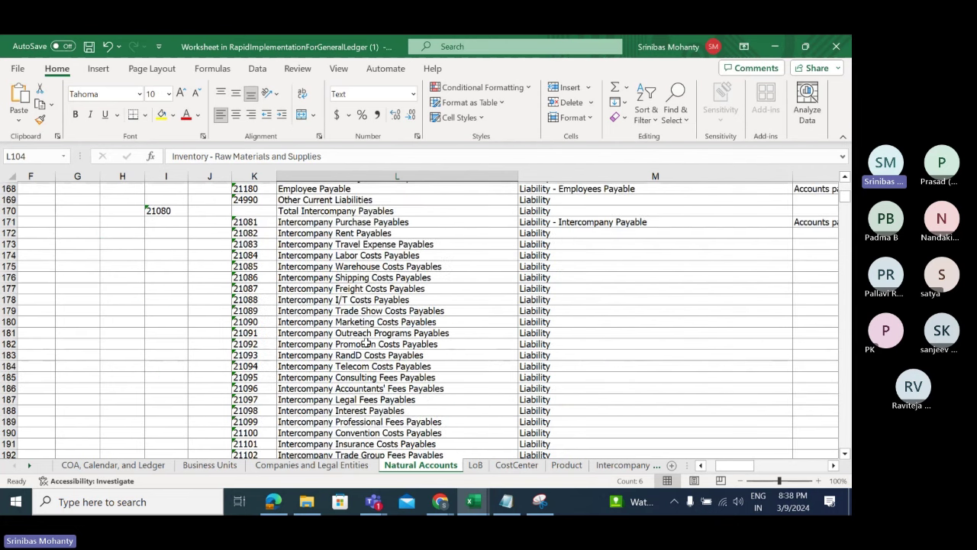
{"action": "scroll", "coordinate": [367, 344], "scroll_direction": "down", "scroll_amount": 4}
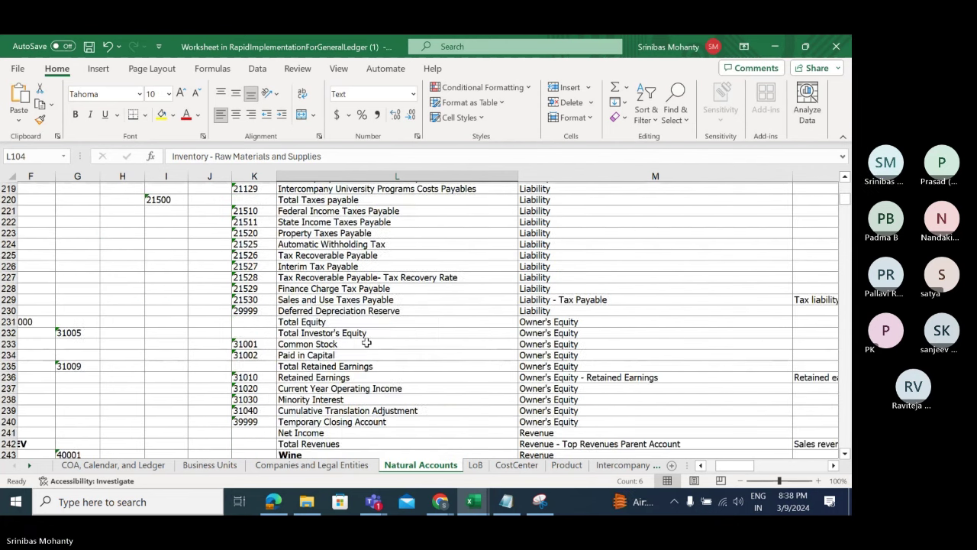
- Highlight the Total Taxes payable group, from parent 21500 through Deferred Depreciation Reserve, with its descriptions and account types
{"action": "scroll", "coordinate": [211, 322], "scroll_direction": "up", "scroll_amount": 3}
{"action": "left_click_drag", "start_coordinate": [181, 303], "coordinate": [733, 410]}
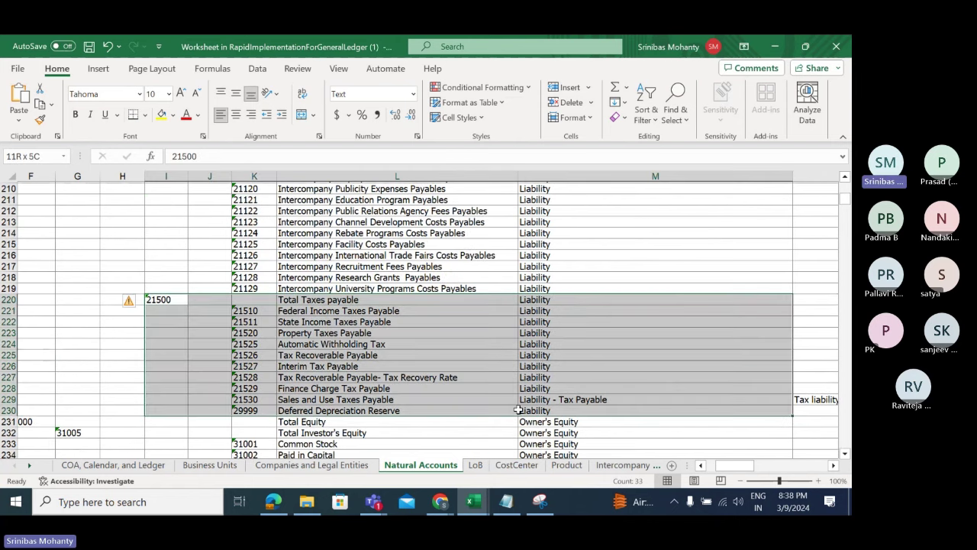
{"action": "scroll", "coordinate": [449, 391], "scroll_direction": "down", "scroll_amount": 2}
- Examine the owner's equity accounts, including Paid in Capital and Total Retained Earnings, and the account type of Retained Earnings
{"action": "left_click", "coordinate": [449, 389]}
{"action": "scroll", "coordinate": [397, 366], "scroll_direction": "down", "scroll_amount": 3}
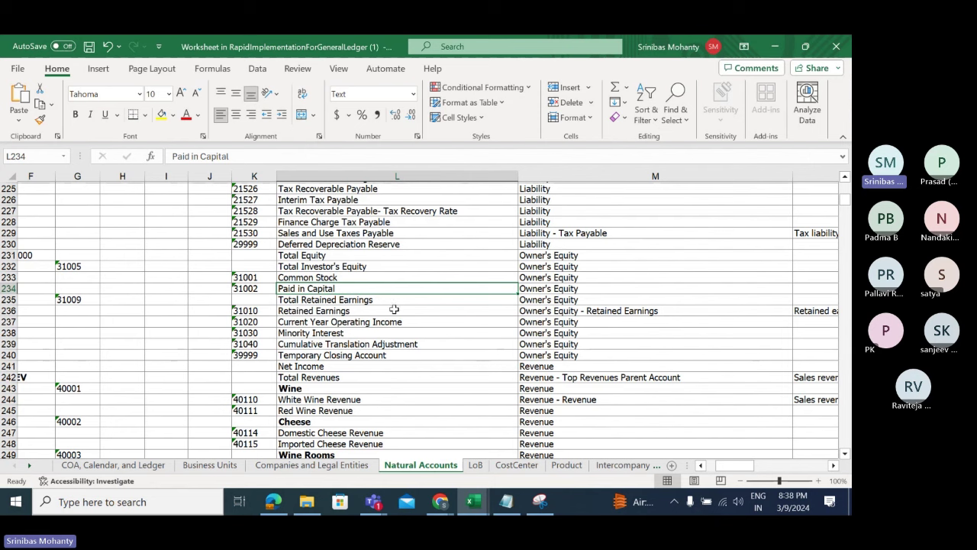
{"action": "left_click", "coordinate": [380, 302]}
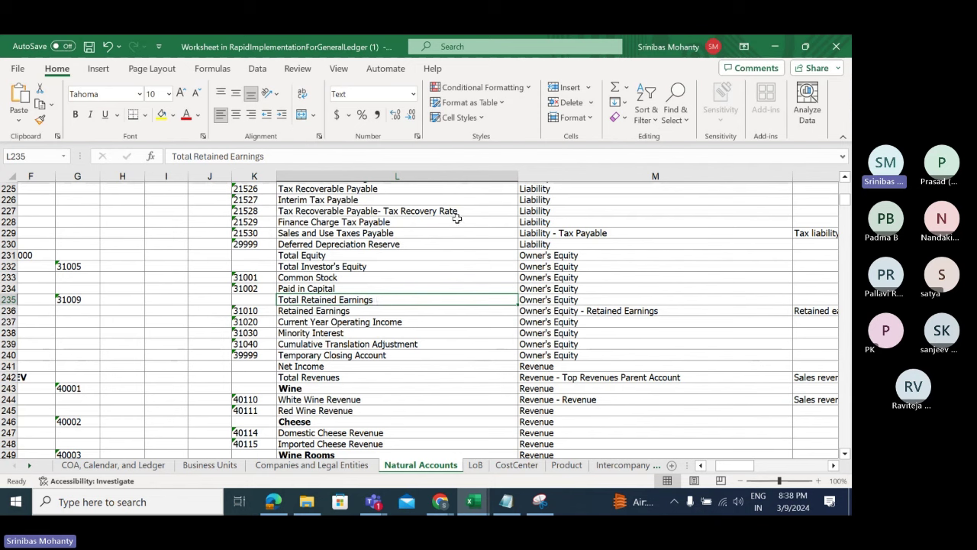
{"action": "left_click", "coordinate": [564, 303]}
{"action": "key", "text": "shift+Down"}
{"action": "key", "text": "shift+Down"}
{"action": "key", "text": "shift+Down"}
{"action": "key", "text": "shift+Down"}
{"action": "key", "text": "shift+Down"}
{"action": "left_click", "coordinate": [563, 310]}
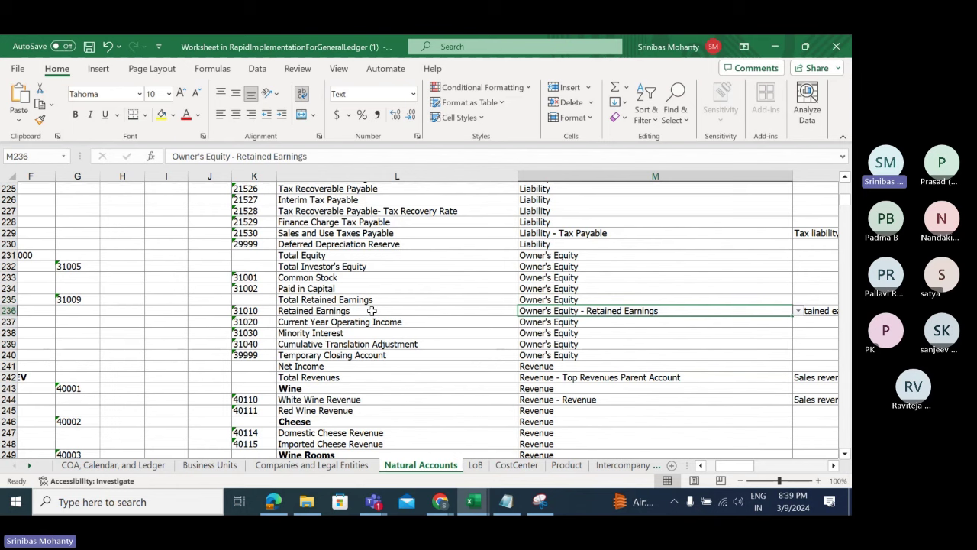
- Examine the revenue accounts by product group, focusing on the Wine parent 40001 and its child accounts
{"action": "scroll", "coordinate": [372, 311], "scroll_direction": "down", "scroll_amount": 3}
{"action": "scroll", "coordinate": [372, 310], "scroll_direction": "down", "scroll_amount": 3}
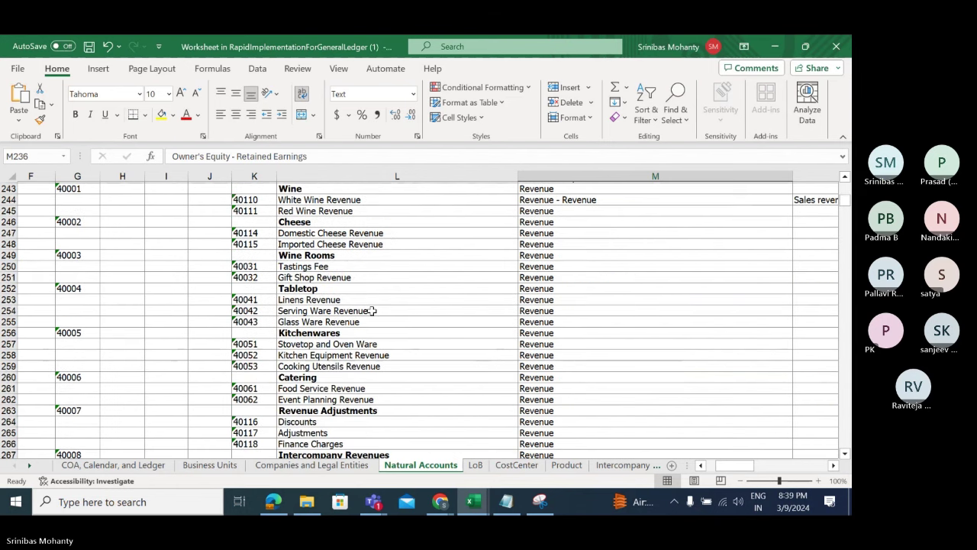
{"action": "scroll", "coordinate": [372, 310], "scroll_direction": "up", "scroll_amount": 3}
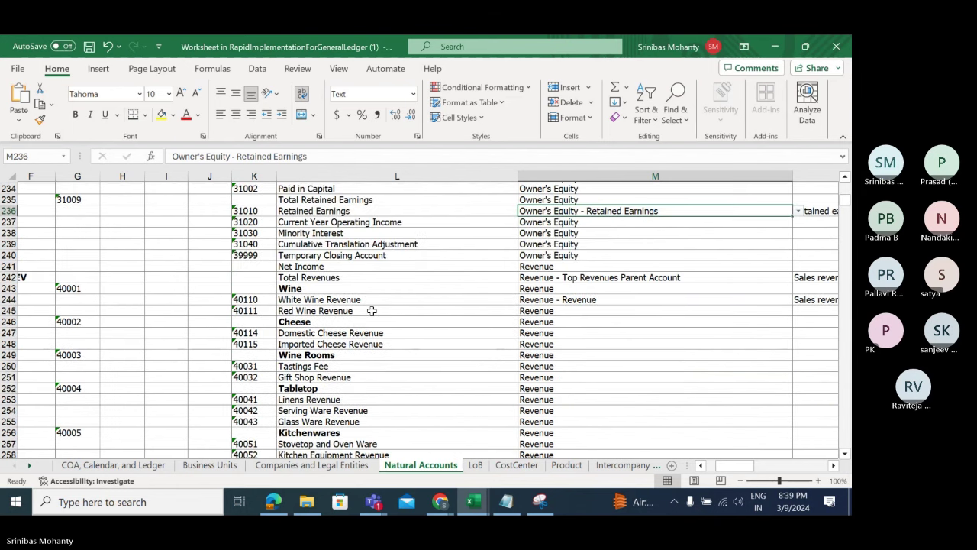
{"action": "left_click_drag", "start_coordinate": [75, 292], "coordinate": [397, 333]}
{"action": "left_click", "coordinate": [98, 291]}
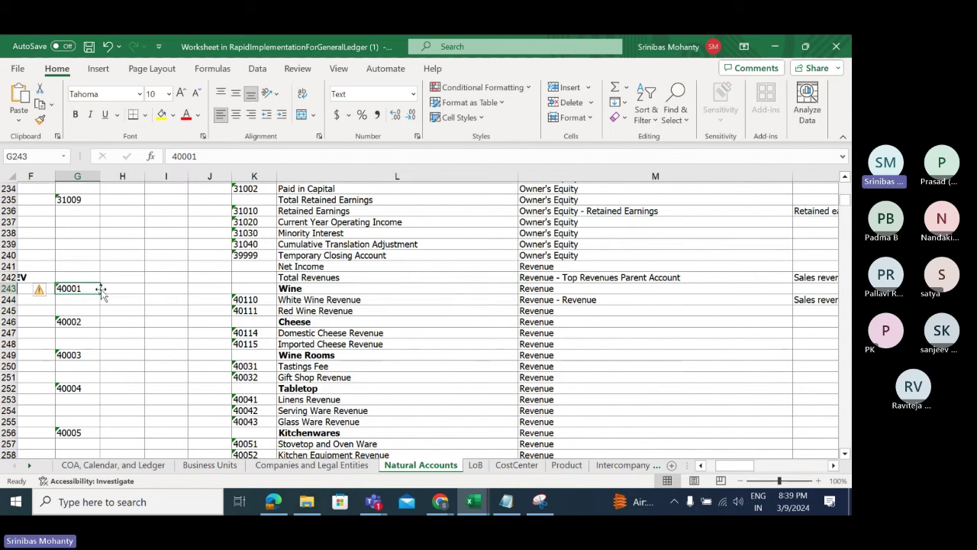
{"action": "left_click_drag", "start_coordinate": [101, 292], "coordinate": [392, 273]}
{"action": "left_click", "coordinate": [455, 307]}
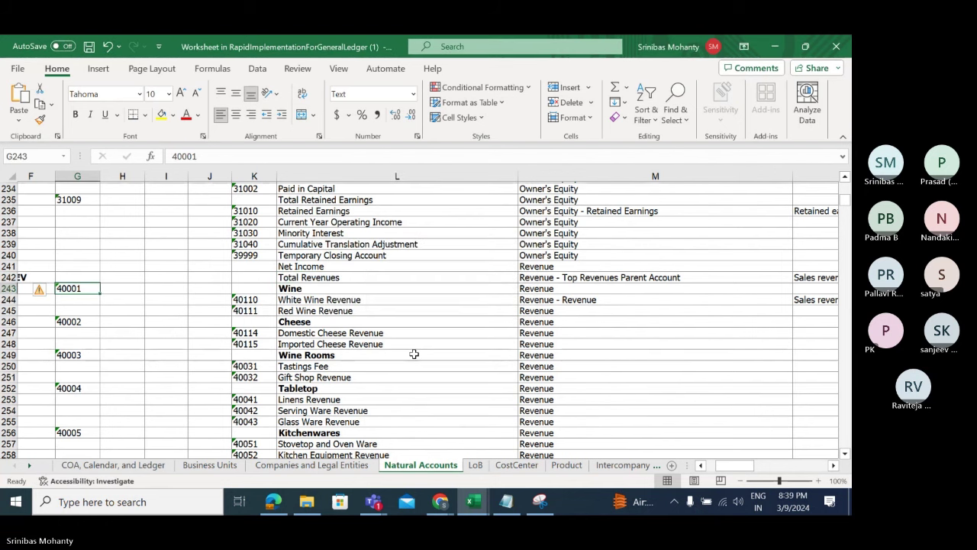
- Examine the Total Cost of Goods Sold accounts grouped by wine, cheese, wine rooms, tabletop and kitchenware
{"action": "scroll", "coordinate": [456, 307], "scroll_direction": "down", "scroll_amount": 16}
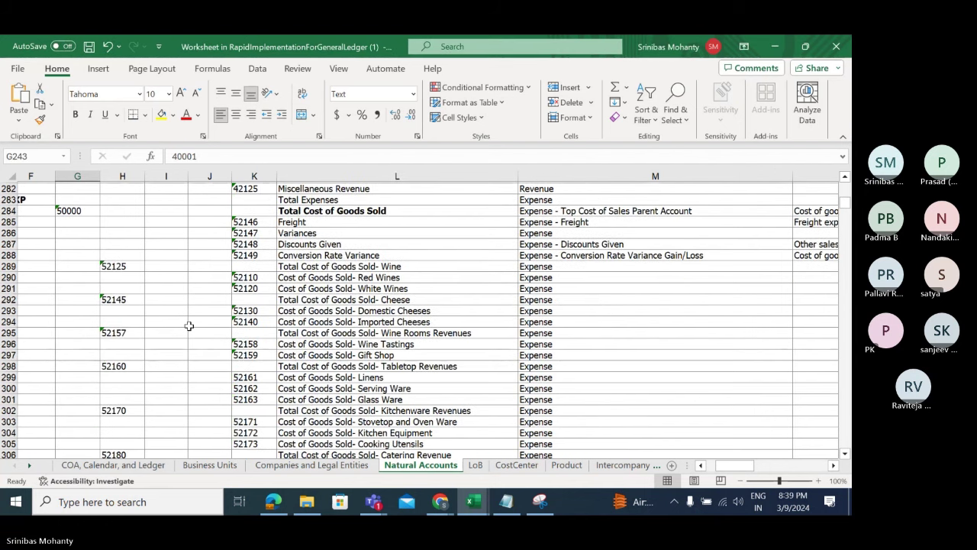
{"action": "left_click_drag", "start_coordinate": [115, 266], "coordinate": [525, 446]}
{"action": "left_click", "coordinate": [417, 355]}
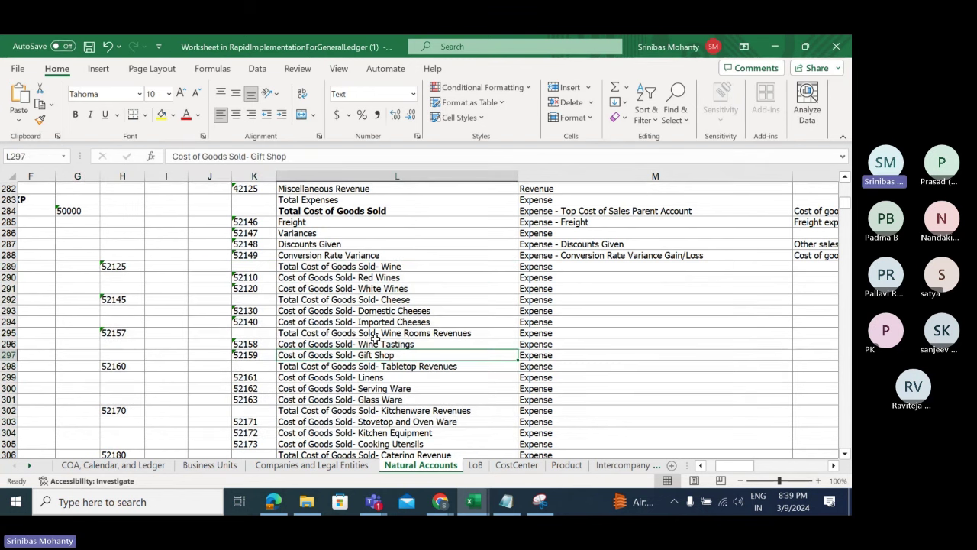
- Examine the Total Operating Expenses accounts, including the employee salary accounts and the facilities rent, services and utility costs
{"action": "scroll", "coordinate": [385, 338], "scroll_direction": "down", "scroll_amount": 3}
{"action": "scroll", "coordinate": [385, 339], "scroll_direction": "down", "scroll_amount": 3}
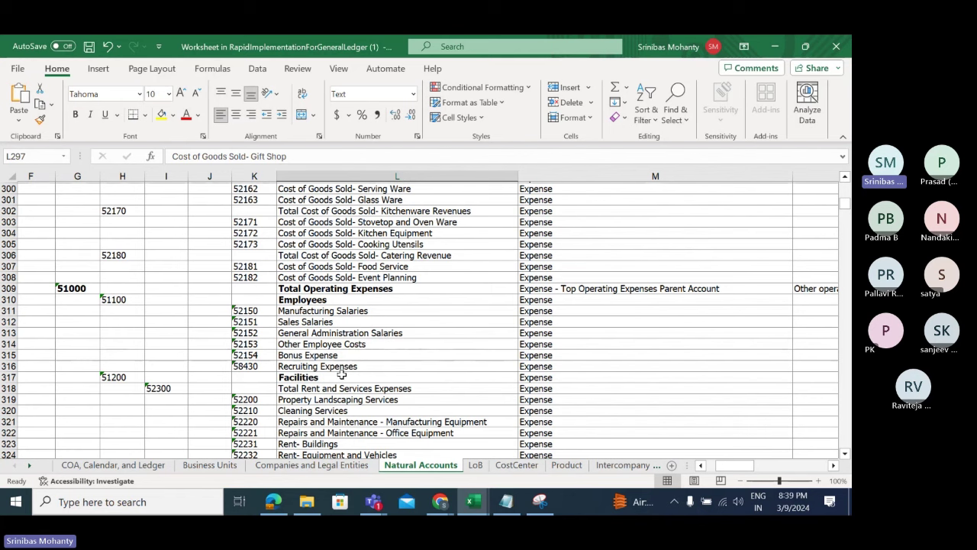
{"action": "left_click", "coordinate": [335, 323]}
{"action": "left_click", "coordinate": [350, 311]}
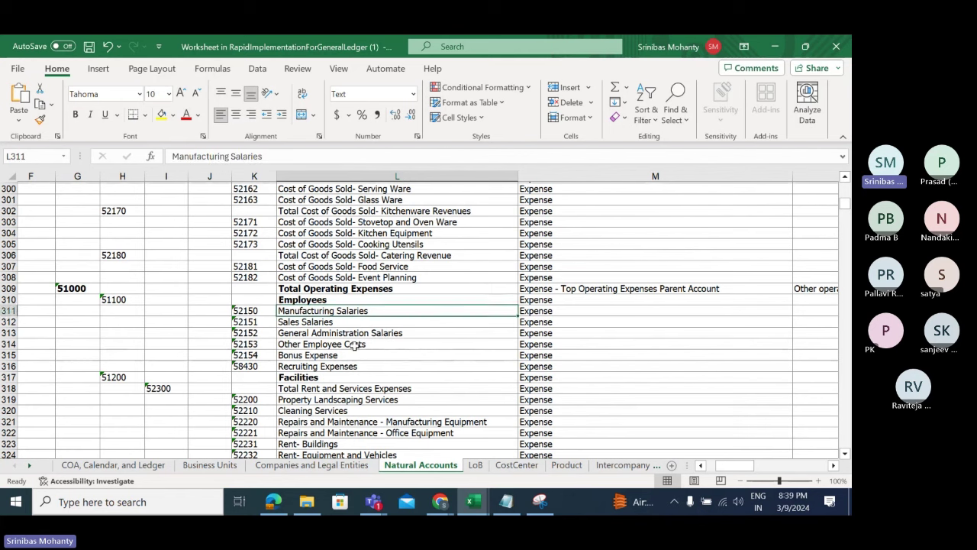
{"action": "scroll", "coordinate": [345, 344], "scroll_direction": "down", "scroll_amount": 4}
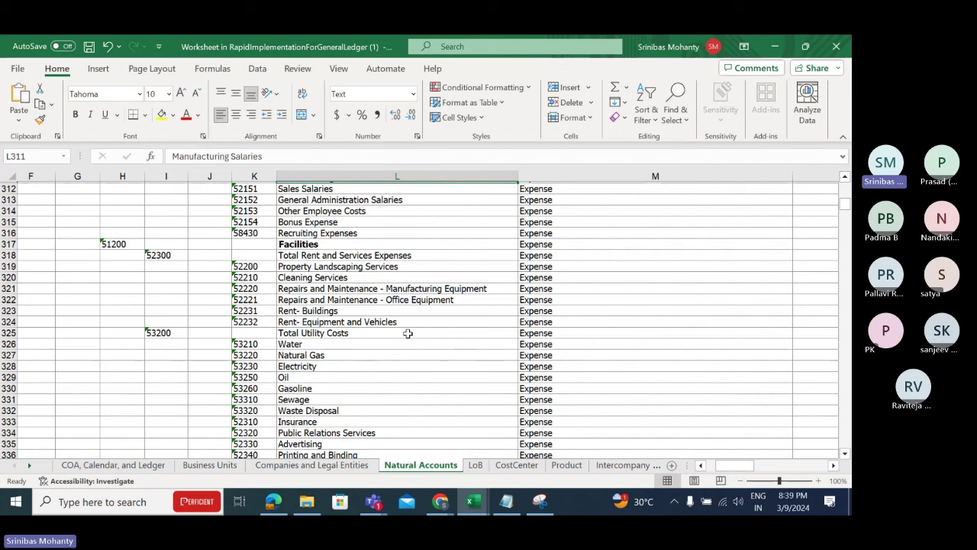
{"action": "scroll", "coordinate": [407, 331], "scroll_direction": "up", "scroll_amount": 4}
{"action": "scroll", "coordinate": [380, 289], "scroll_direction": "down", "scroll_amount": 4}
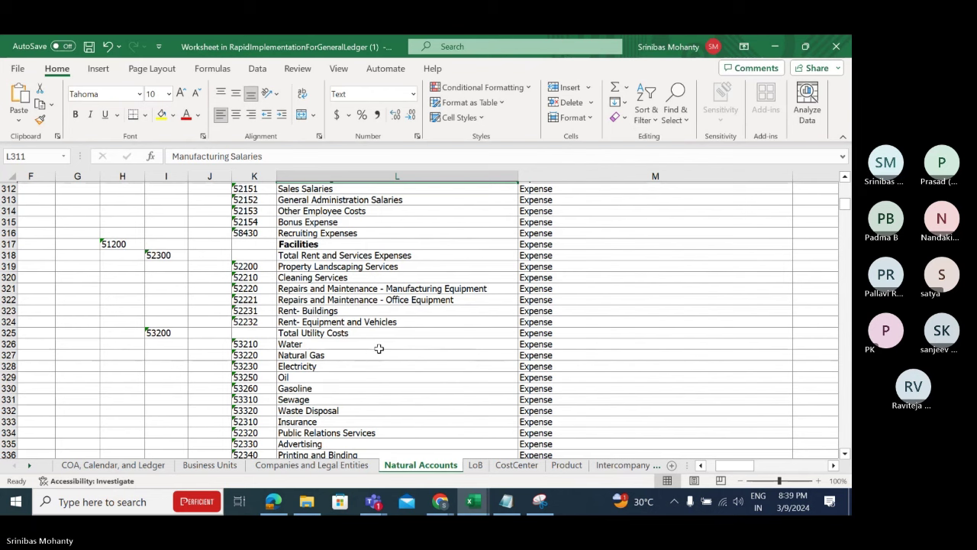
- Highlight the natural account rows from parent 40008 to Bond Issuance Costs and bring the higher parent-level columns into view
{"action": "scroll", "coordinate": [405, 397], "scroll_direction": "up", "scroll_amount": 8}
{"action": "scroll", "coordinate": [288, 302], "scroll_direction": "up", "scroll_amount": 7}
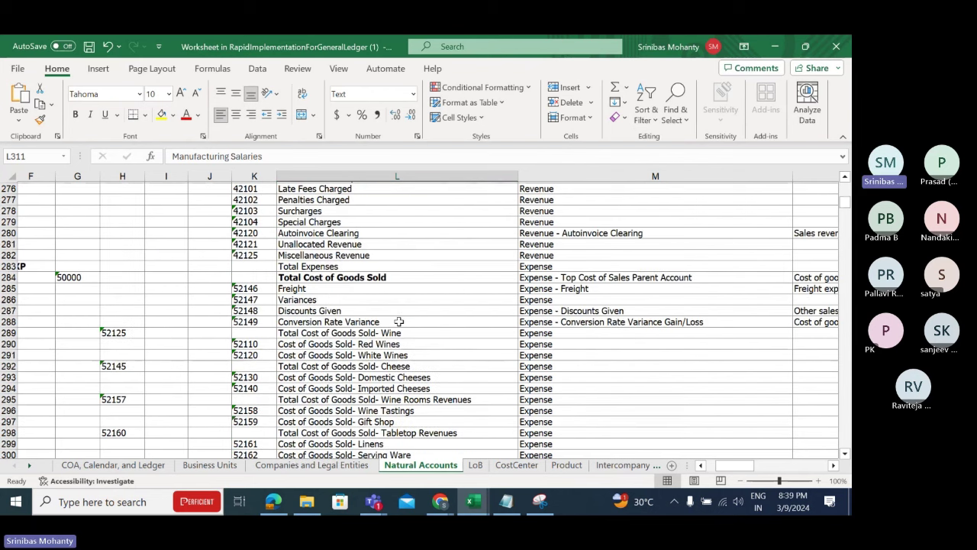
{"action": "left_click_drag", "start_coordinate": [99, 194], "coordinate": [556, 365]}
{"action": "scroll", "coordinate": [557, 365], "scroll_direction": "down", "scroll_amount": 6}
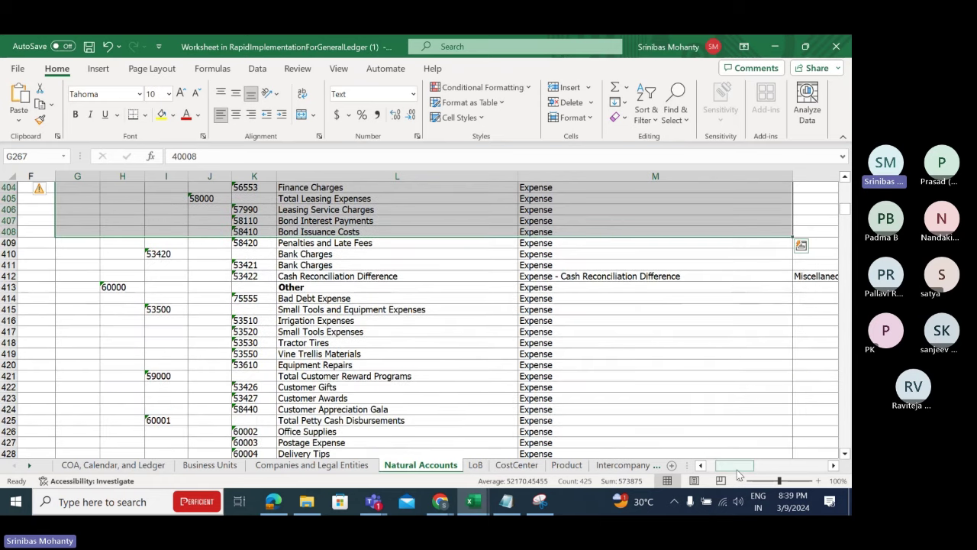
{"action": "left_click_drag", "start_coordinate": [735, 470], "coordinate": [729, 470]}
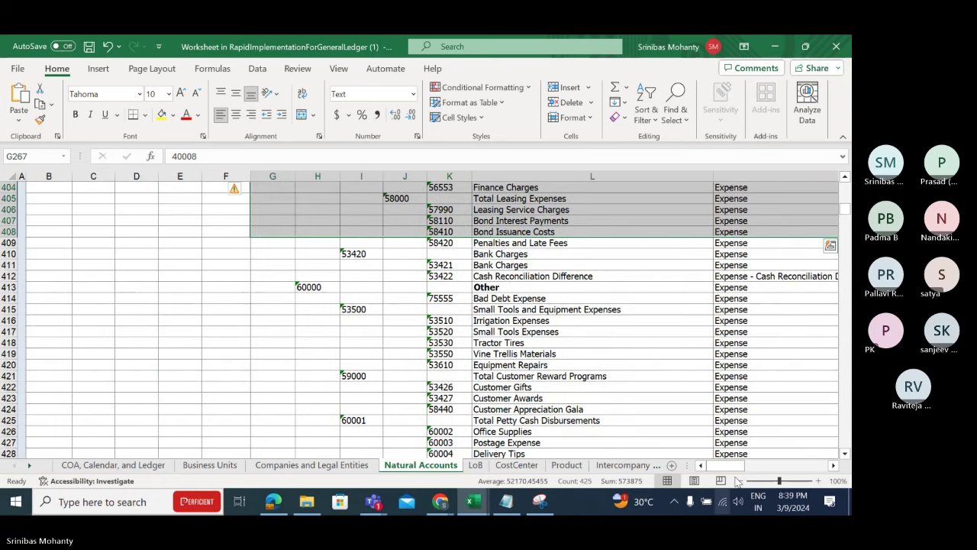
- Look through the LoB, Intercompany, Product and CostCenter sheets and return to the LoB sheet
{"action": "left_click", "coordinate": [475, 465]}
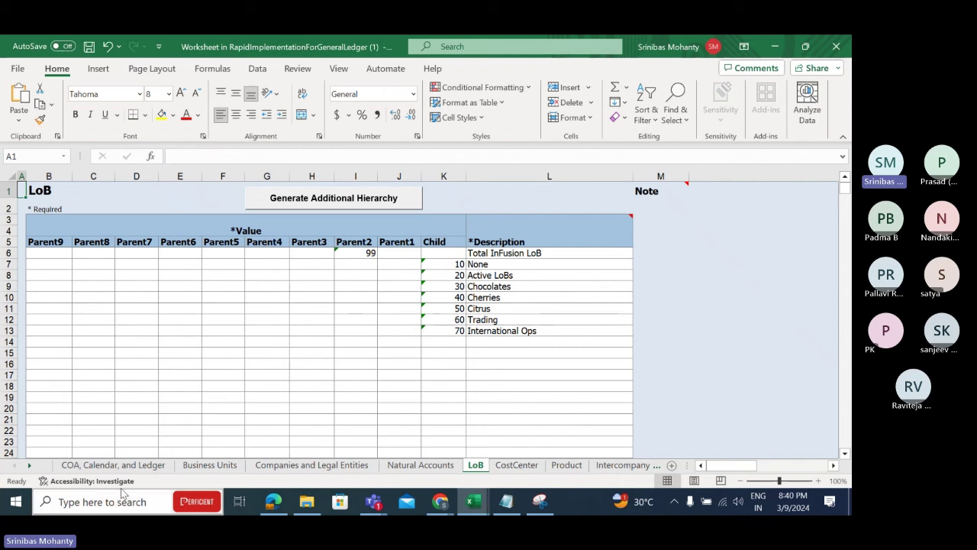
{"action": "left_click", "coordinate": [31, 468]}
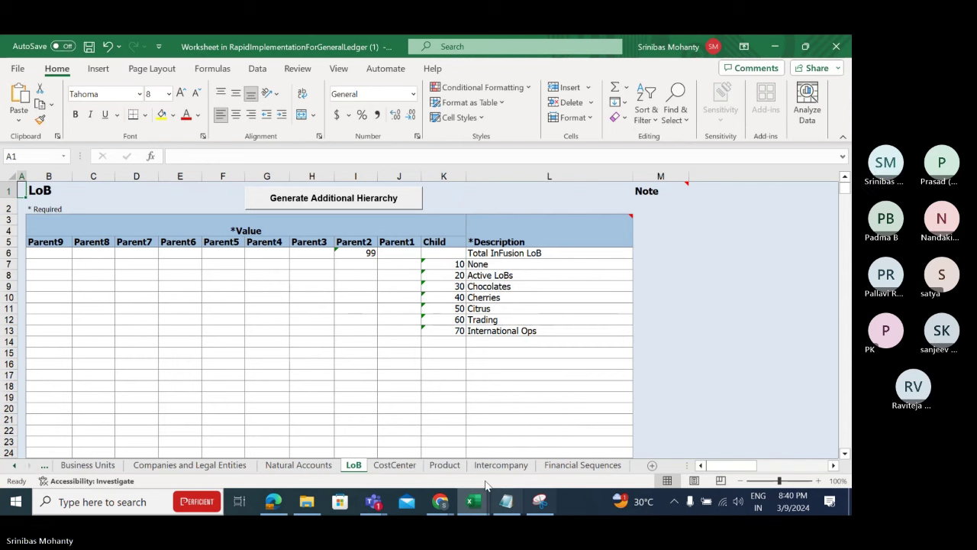
{"action": "left_click", "coordinate": [507, 467]}
{"action": "left_click", "coordinate": [445, 466]}
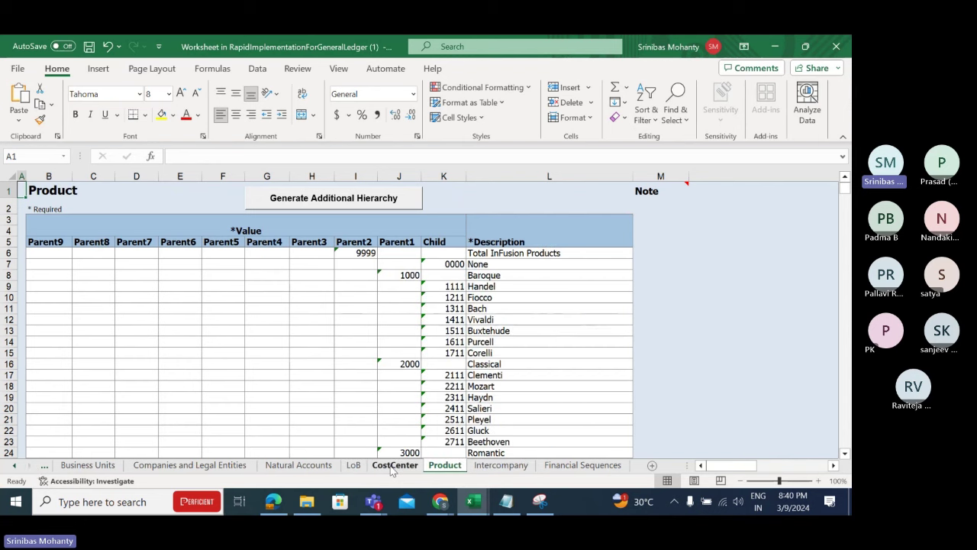
{"action": "left_click", "coordinate": [394, 466]}
{"action": "left_click", "coordinate": [353, 466]}
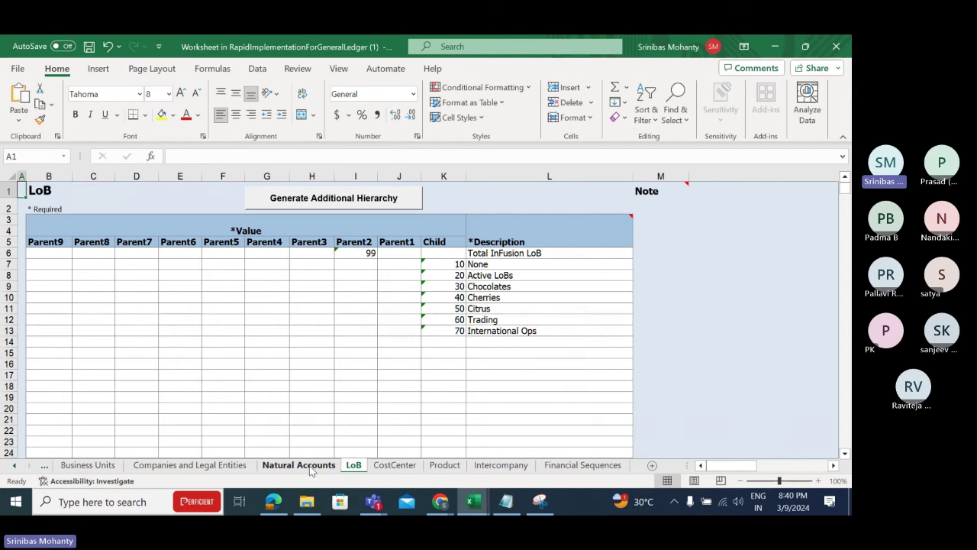
- Return to the Natural Accounts sheet and look at the Other expense accounts around Postage Expense
{"action": "left_click", "coordinate": [299, 465]}
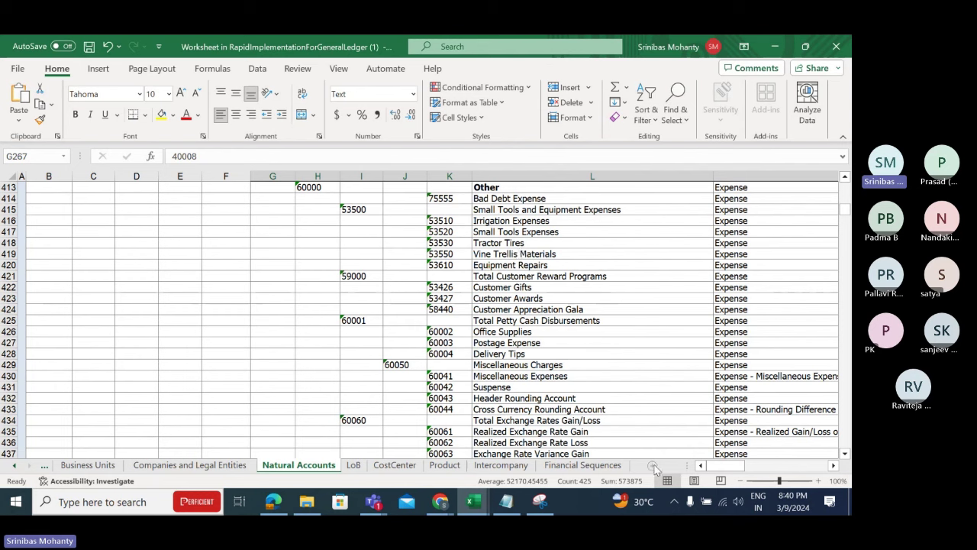
{"action": "left_click_drag", "start_coordinate": [416, 190], "coordinate": [557, 443]}
{"action": "left_click", "coordinate": [554, 343]}
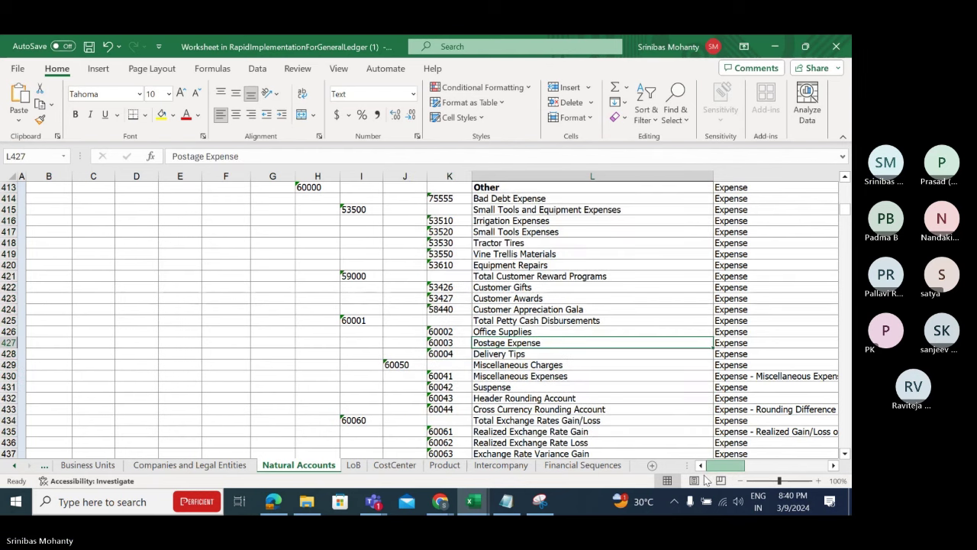
- Review the Intercompany sheet and highlight its value hierarchy from row 6 to InFusion Shipping -Canada Ltd
{"action": "left_click", "coordinate": [483, 466]}
{"action": "scroll", "coordinate": [420, 362], "scroll_direction": "down", "scroll_amount": 6}
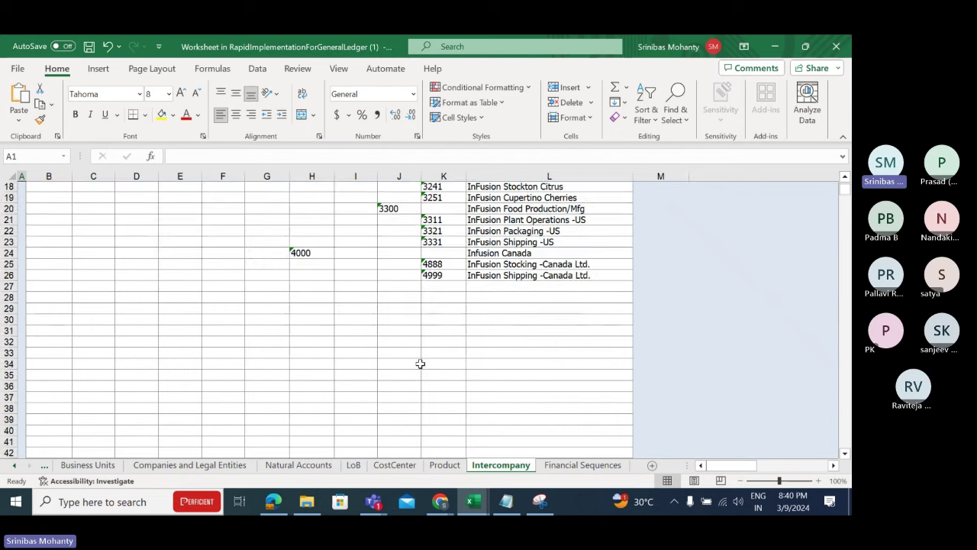
{"action": "scroll", "coordinate": [420, 364], "scroll_direction": "up", "scroll_amount": 5}
{"action": "scroll", "coordinate": [419, 364], "scroll_direction": "up", "scroll_amount": 1}
{"action": "left_click_drag", "start_coordinate": [223, 249], "coordinate": [552, 420]}
{"action": "scroll", "coordinate": [552, 420], "scroll_direction": "down", "scroll_amount": 1}
{"action": "scroll", "coordinate": [551, 397], "scroll_direction": "down", "scroll_amount": 4}
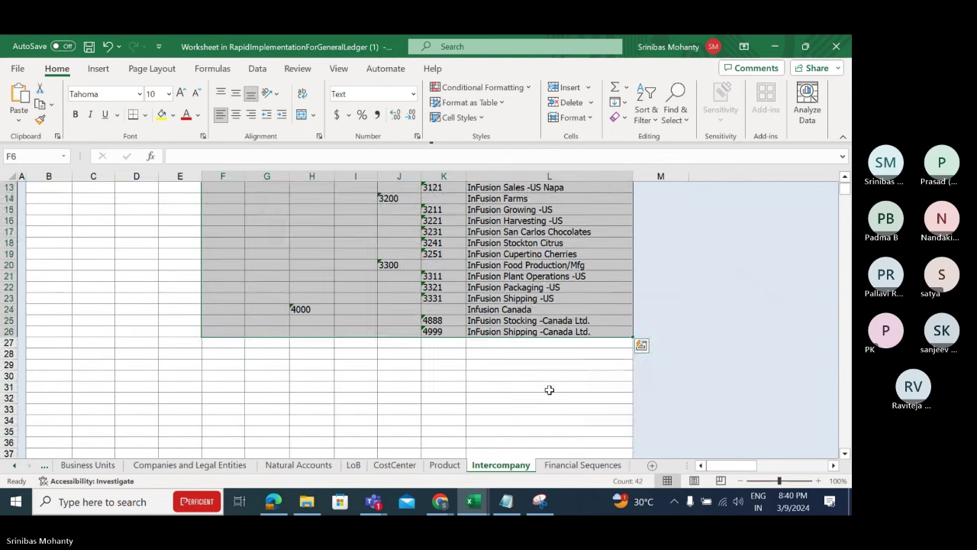
- Close the sample data worksheet and open the RapidImplementationForGeneralLedger workbook from the Downloads folder
{"action": "left_click", "coordinate": [14, 468]}
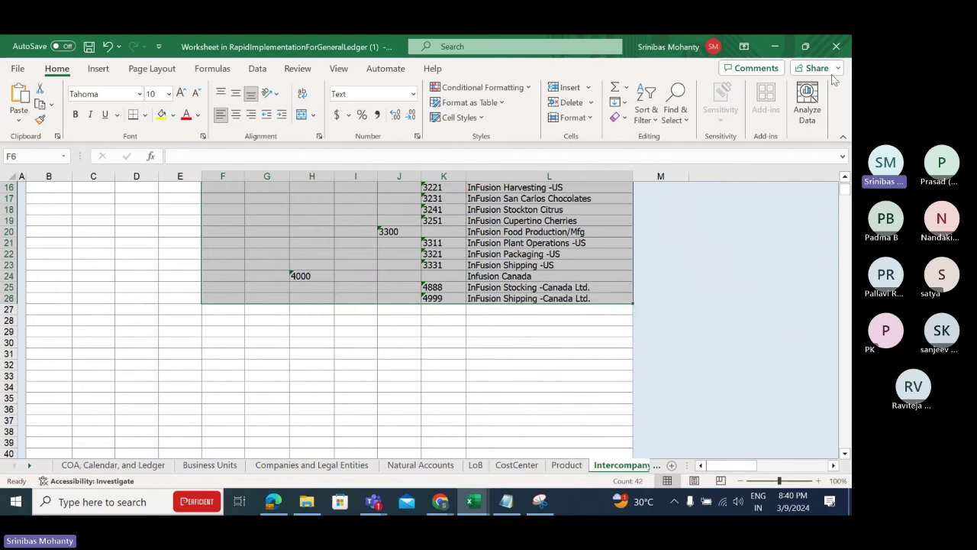
{"action": "left_click", "coordinate": [836, 46]}
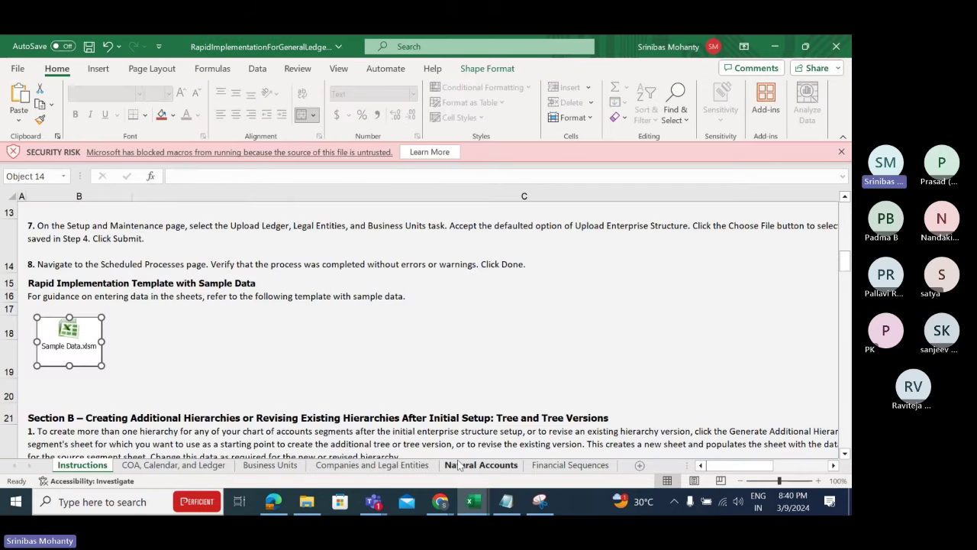
{"action": "left_click", "coordinate": [307, 504]}
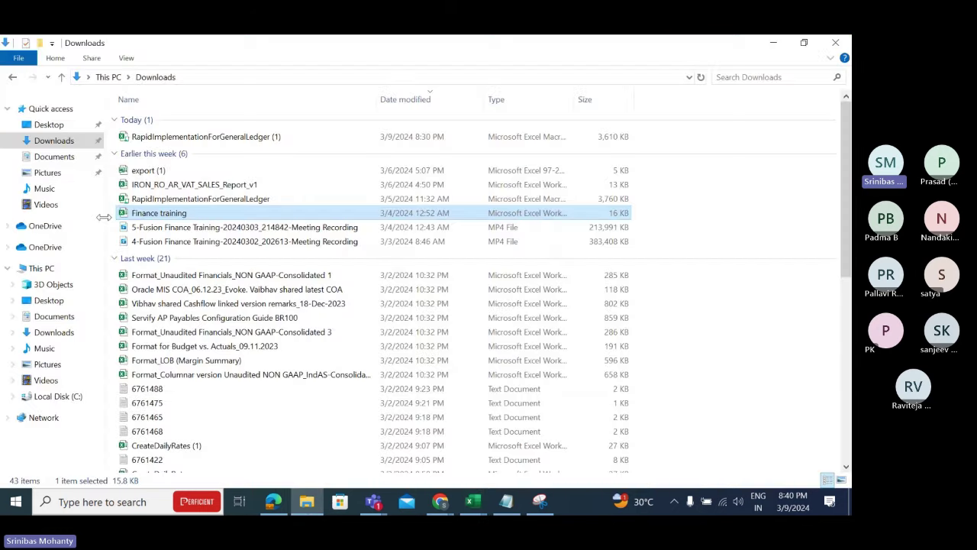
{"action": "left_click", "coordinate": [54, 157]}
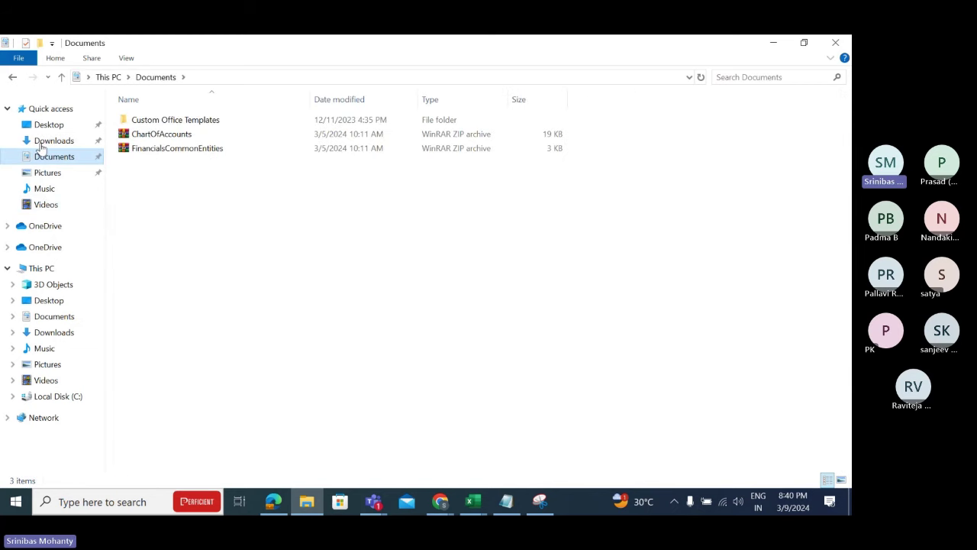
{"action": "left_click", "coordinate": [55, 128]}
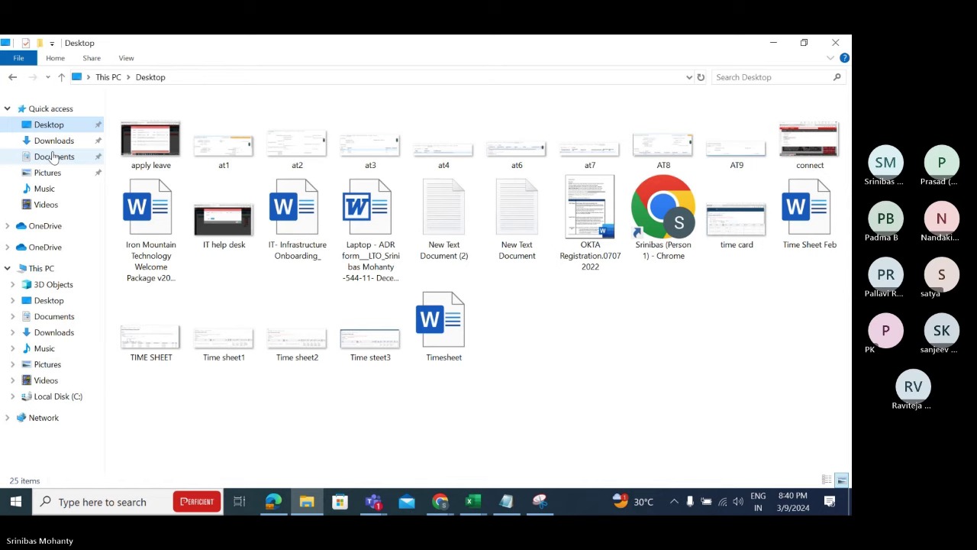
{"action": "left_click", "coordinate": [64, 142]}
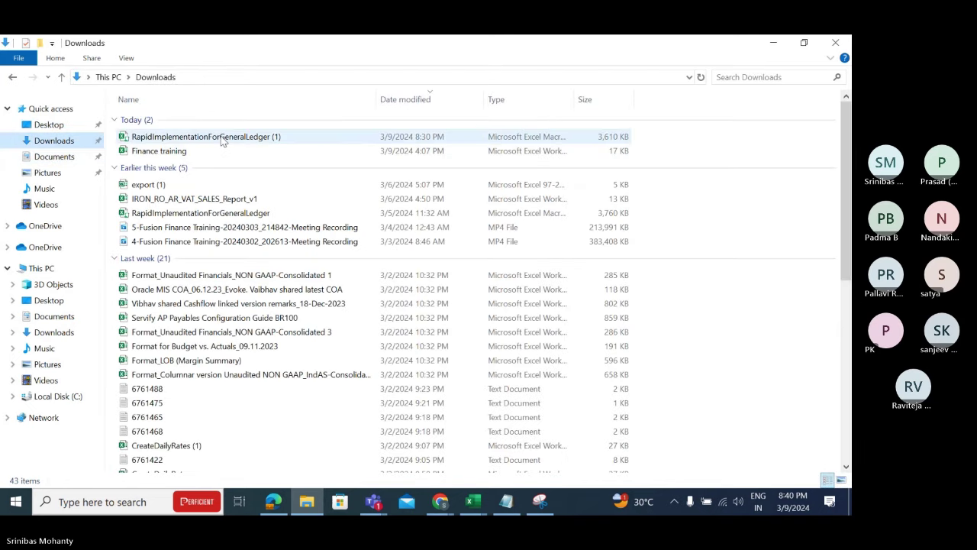
{"action": "left_click", "coordinate": [247, 216]}
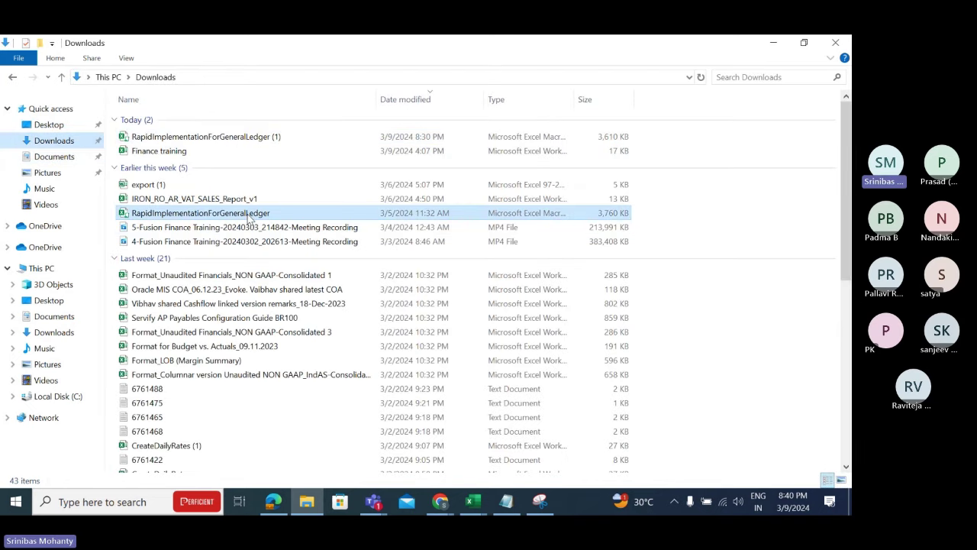
{"action": "double_click", "coordinate": [248, 215]}
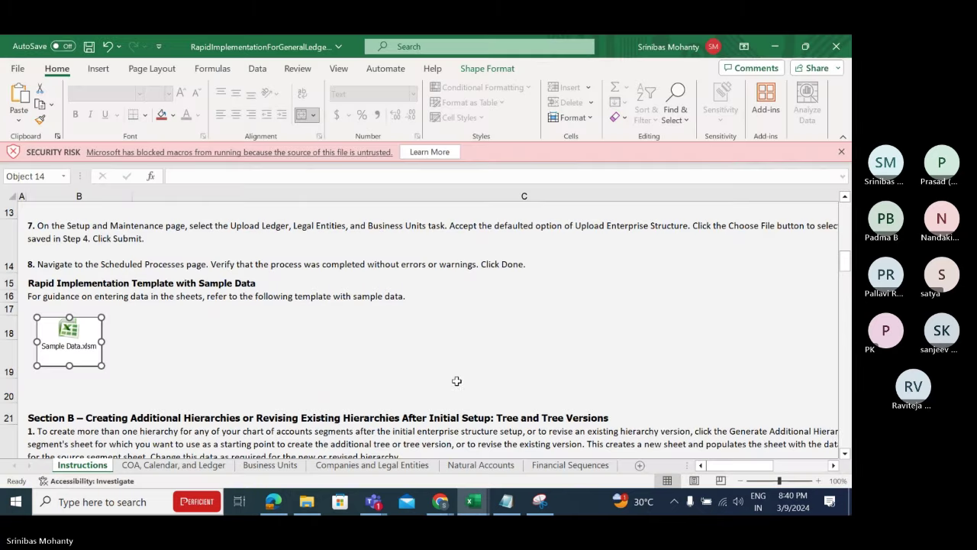
{"action": "left_click", "coordinate": [477, 329]}
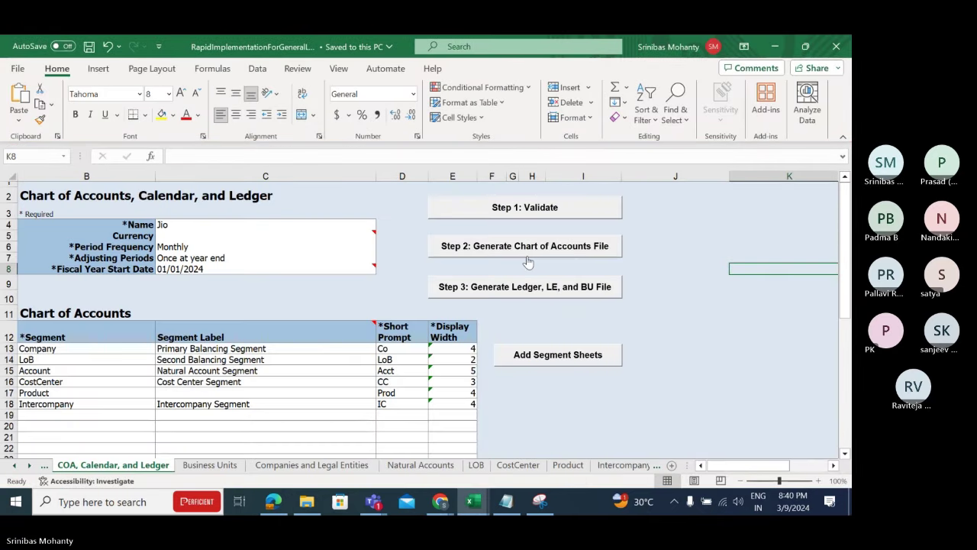
- Review the ledger name and calendar settings, then highlight the chart of accounts segments from Company to Intercompany with their labels
{"action": "left_click", "coordinate": [712, 284]}
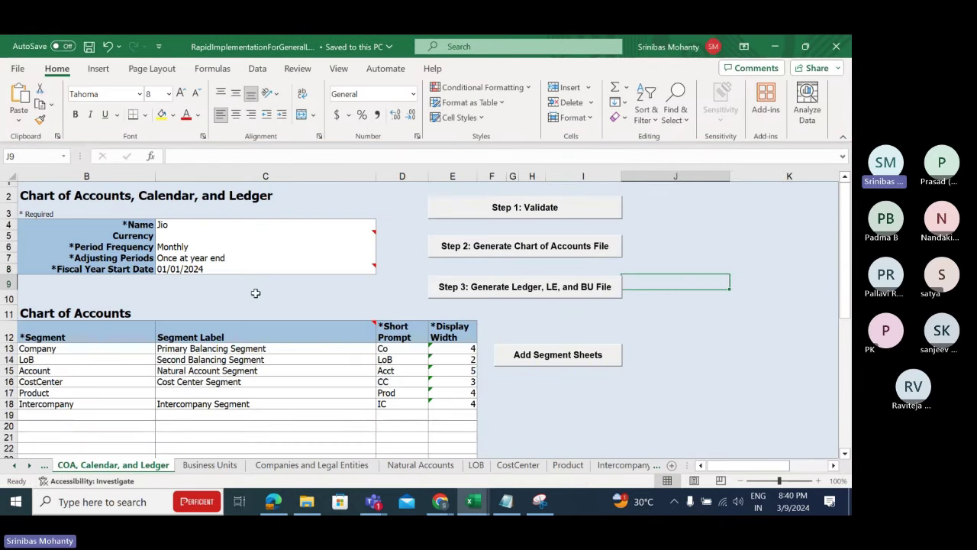
{"action": "scroll", "coordinate": [256, 293], "scroll_direction": "down", "scroll_amount": 3}
{"action": "scroll", "coordinate": [231, 301], "scroll_direction": "up", "scroll_amount": 3}
{"action": "left_click", "coordinate": [173, 226]}
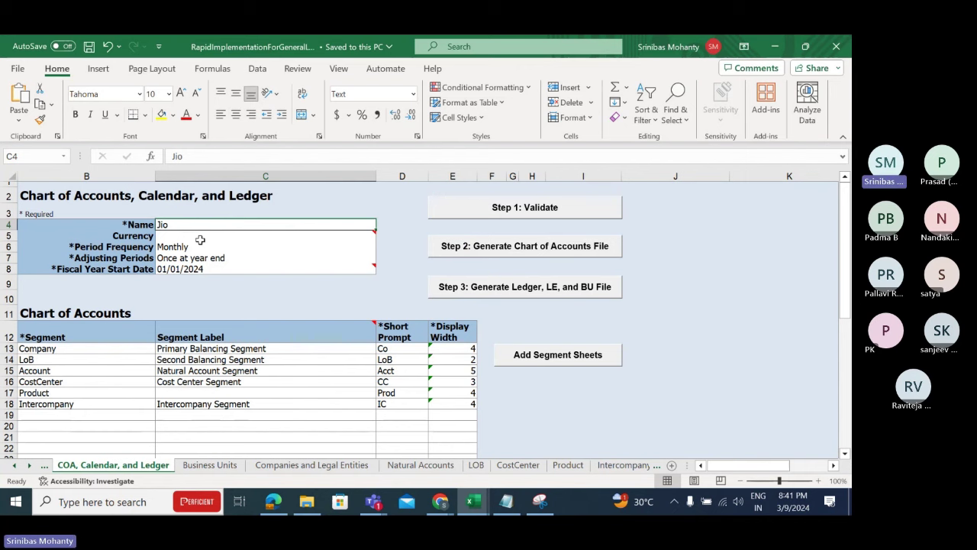
{"action": "scroll", "coordinate": [107, 351], "scroll_direction": "down", "scroll_amount": 2}
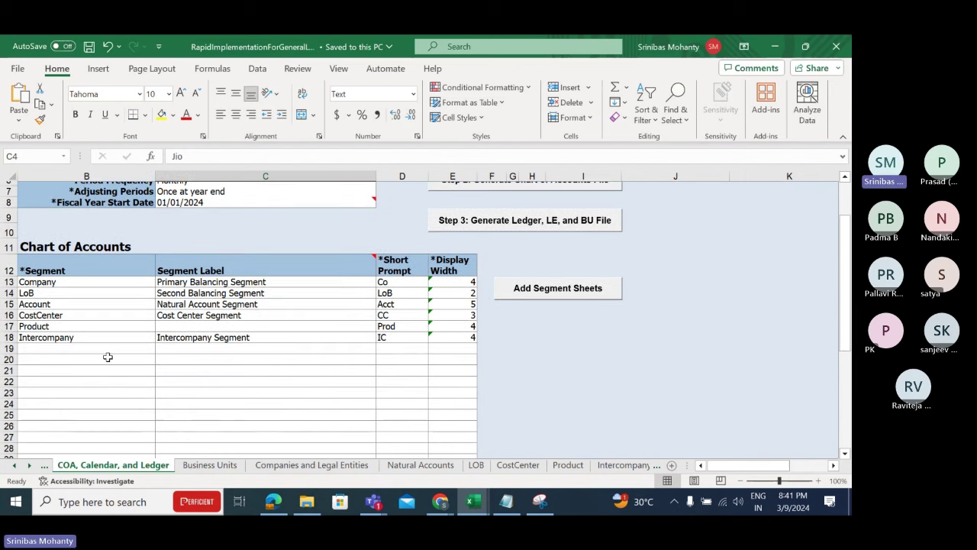
{"action": "left_click_drag", "start_coordinate": [67, 281], "coordinate": [284, 340]}
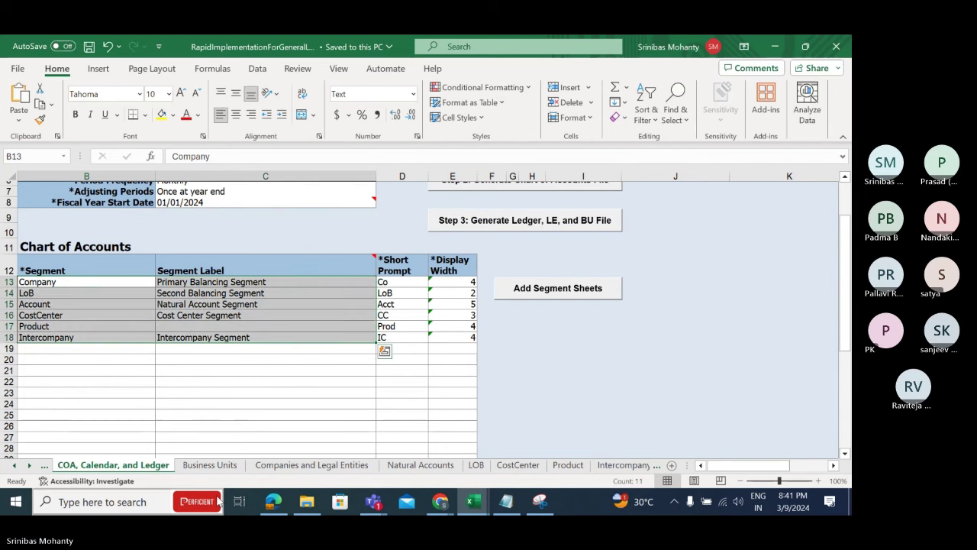
- Review the two JIO business units and their default legal entities on the Business Units sheet
{"action": "left_click", "coordinate": [209, 464]}
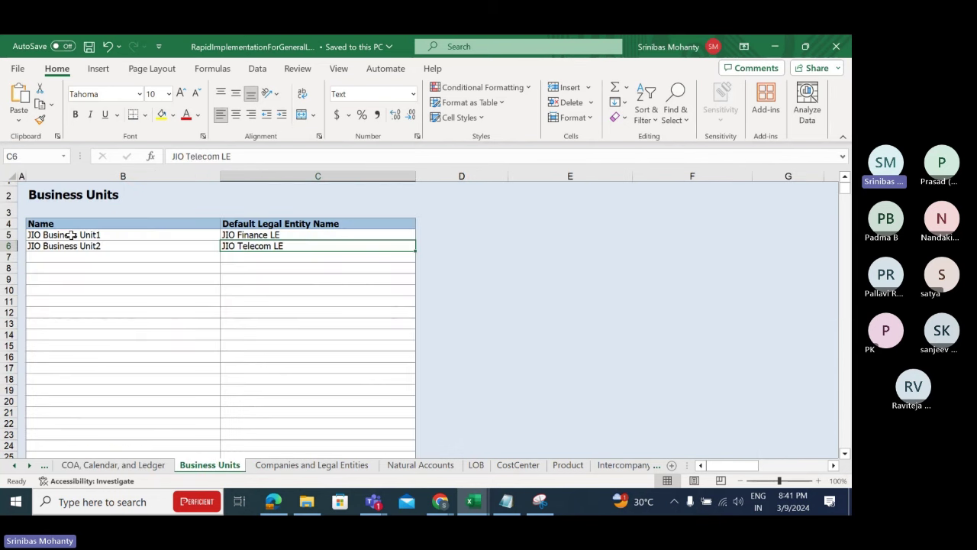
{"action": "left_click_drag", "start_coordinate": [71, 236], "coordinate": [70, 245]}
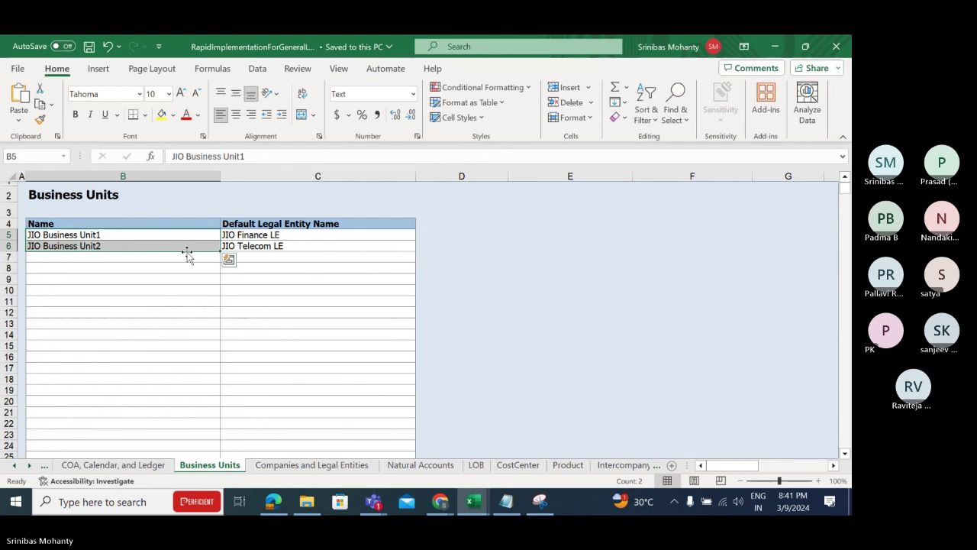
{"action": "left_click", "coordinate": [233, 235]}
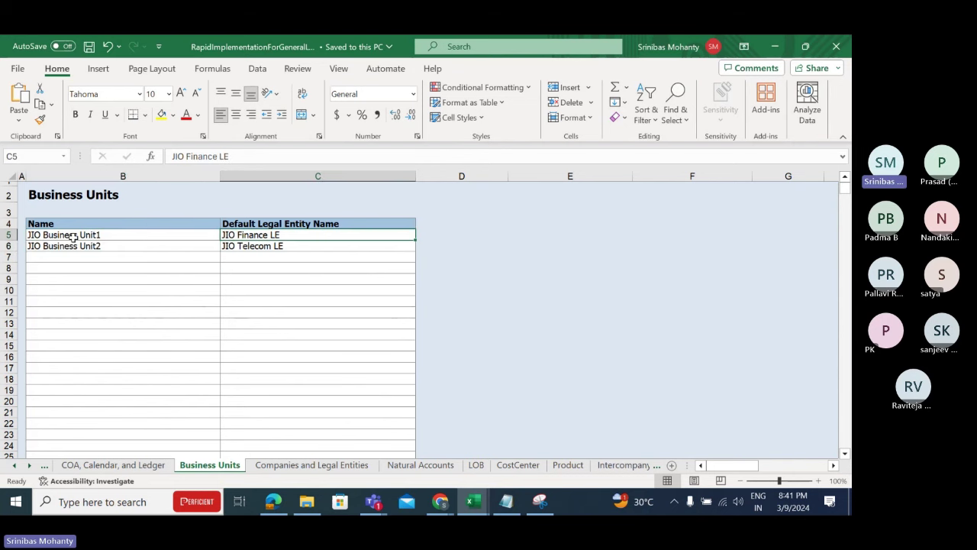
- Change the ledger name on the COA, Calendar, and Ledger sheet to Birla
{"action": "left_click", "coordinate": [113, 465]}
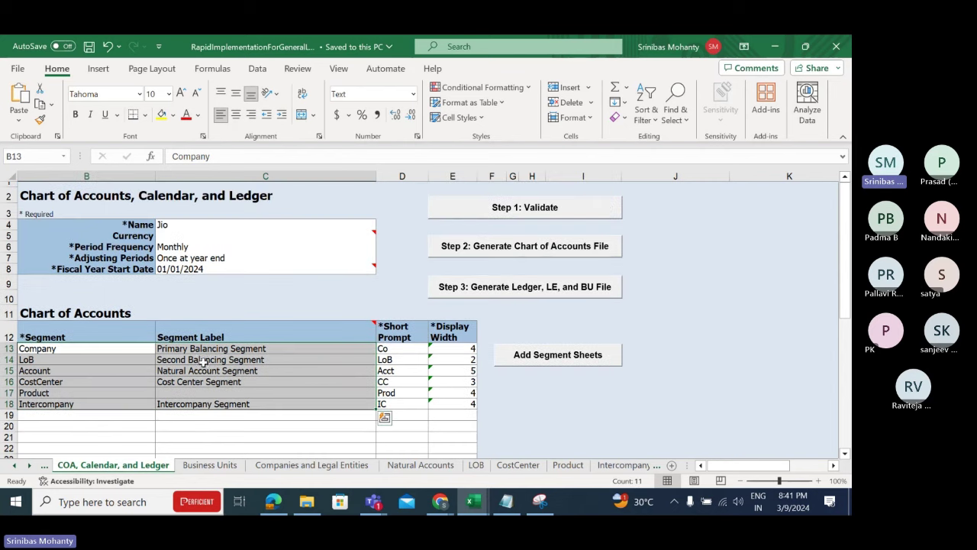
{"action": "double_click", "coordinate": [174, 225]}
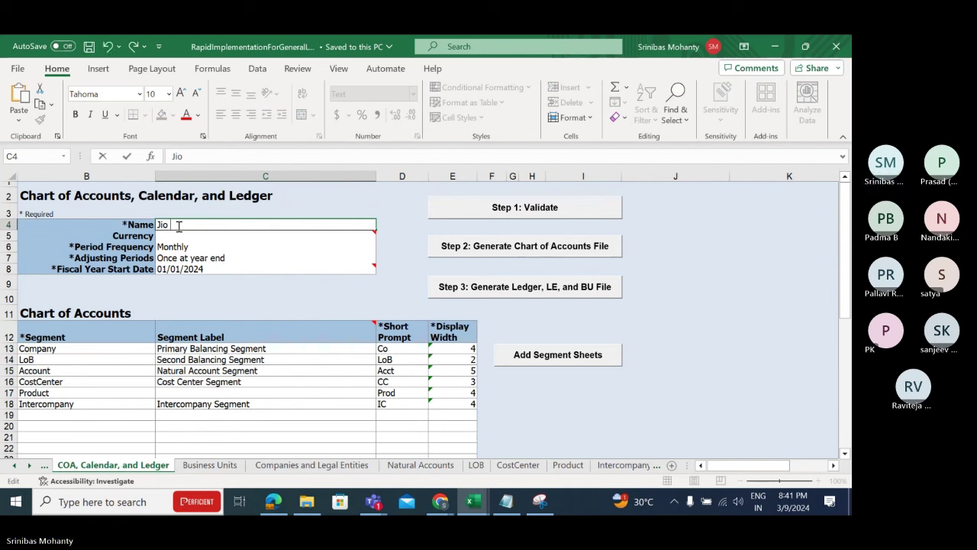
{"action": "key", "text": "BackSpace"}
{"action": "type", "text": "pl"}
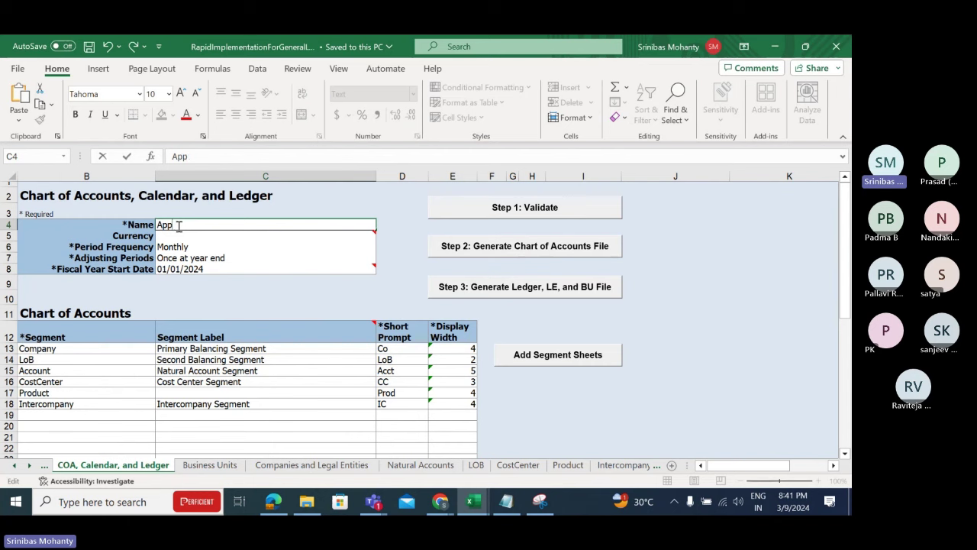
{"action": "key", "text": "BackSpace"}
{"action": "key", "text": "BackSpace"}
{"action": "key", "text": "BackSpace"}
{"action": "left_click", "coordinate": [283, 327]}
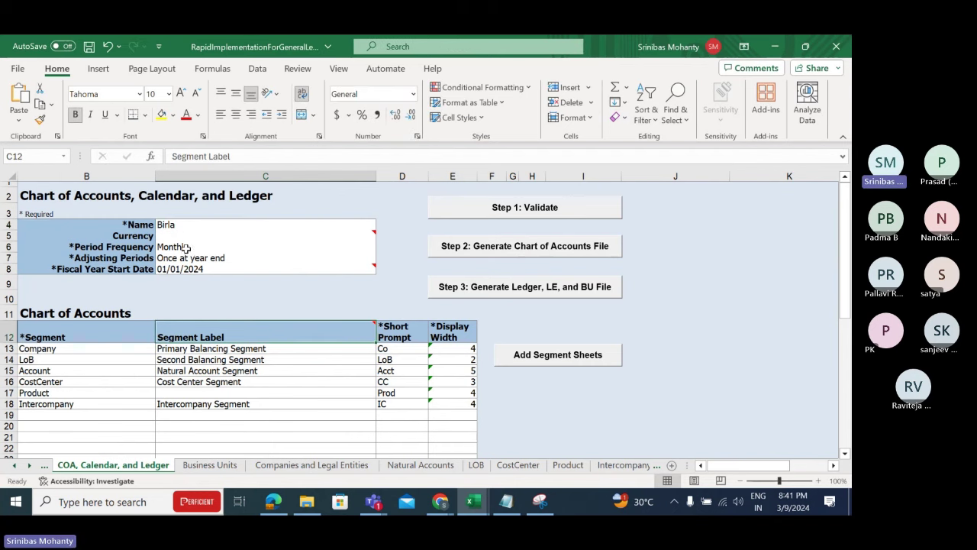
- Rename the first business unit on the Business Units sheet as Birla Business Unit1
{"action": "scroll", "coordinate": [285, 288], "scroll_direction": "down", "scroll_amount": 2}
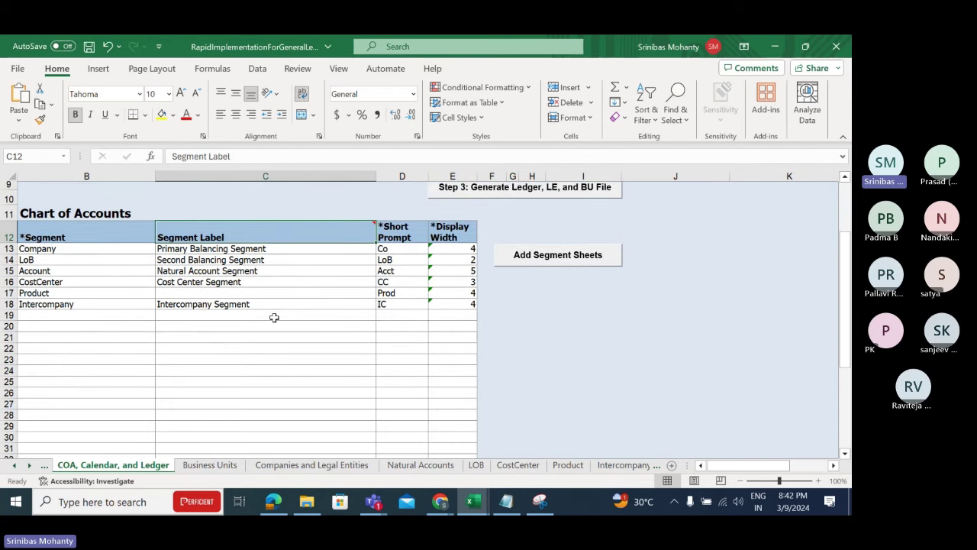
{"action": "scroll", "coordinate": [298, 380], "scroll_direction": "up", "scroll_amount": 2}
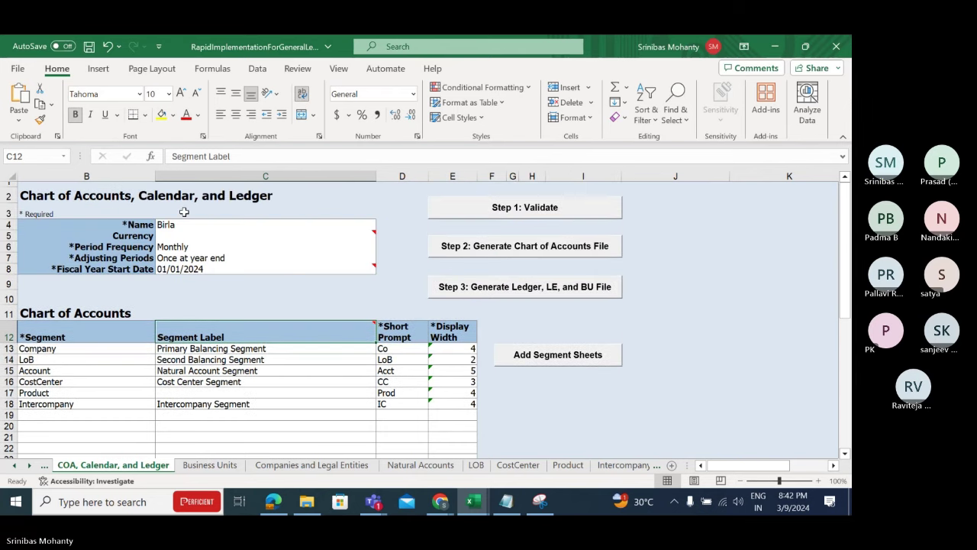
{"action": "left_click", "coordinate": [218, 466]}
{"action": "left_click", "coordinate": [76, 234]}
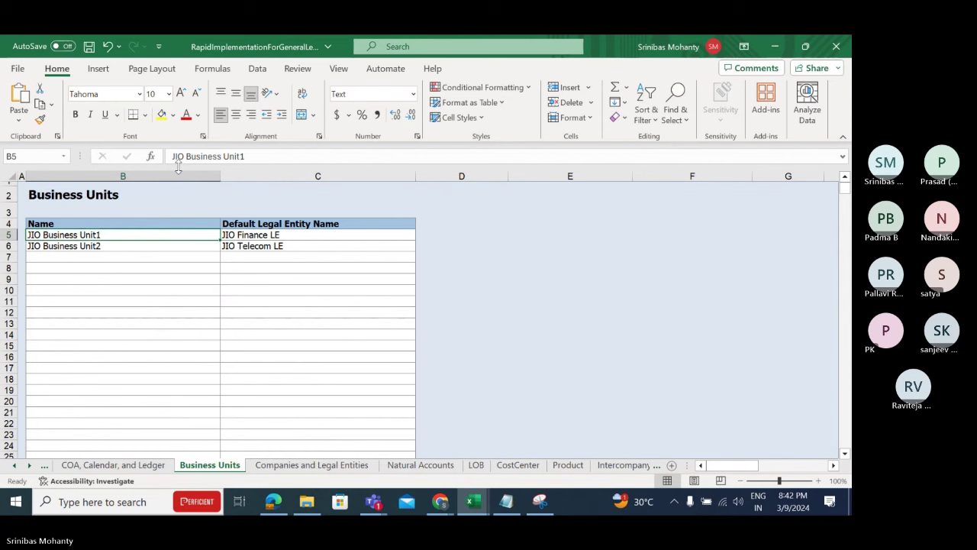
{"action": "left_click", "coordinate": [185, 158]}
{"action": "key", "text": "BackSpace"}
{"action": "key", "text": "BackSpace"}
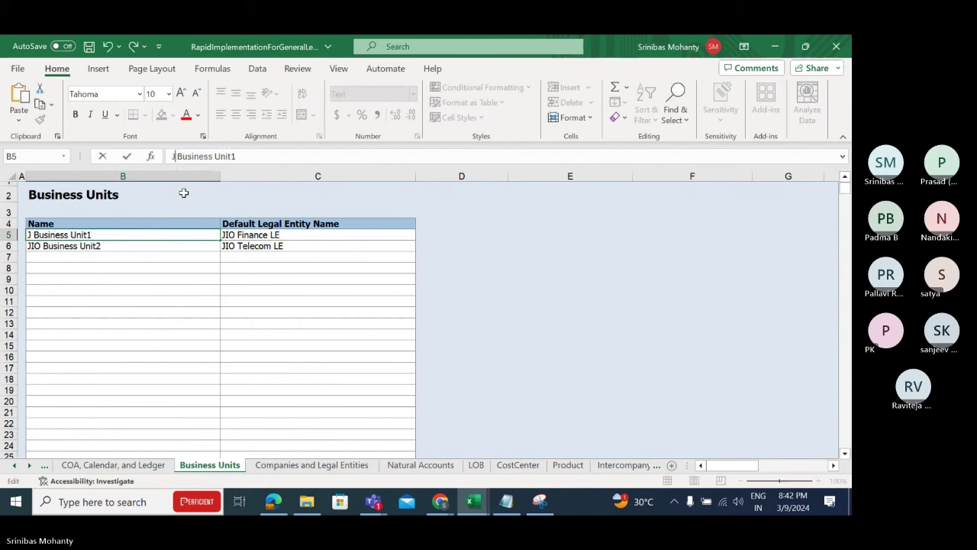
{"action": "key", "text": "BackSpace"}
{"action": "type", "text": "Birla"}
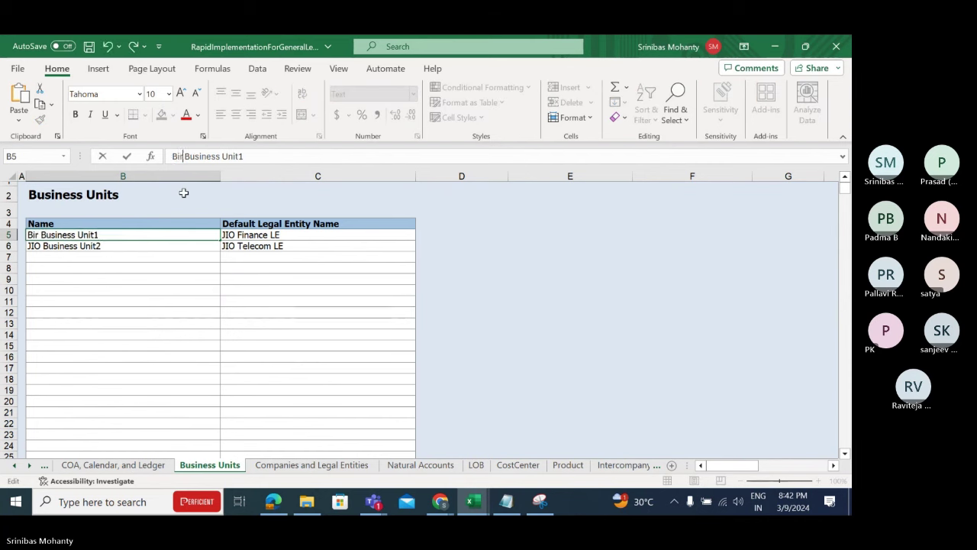
{"action": "left_click", "coordinate": [78, 334]}
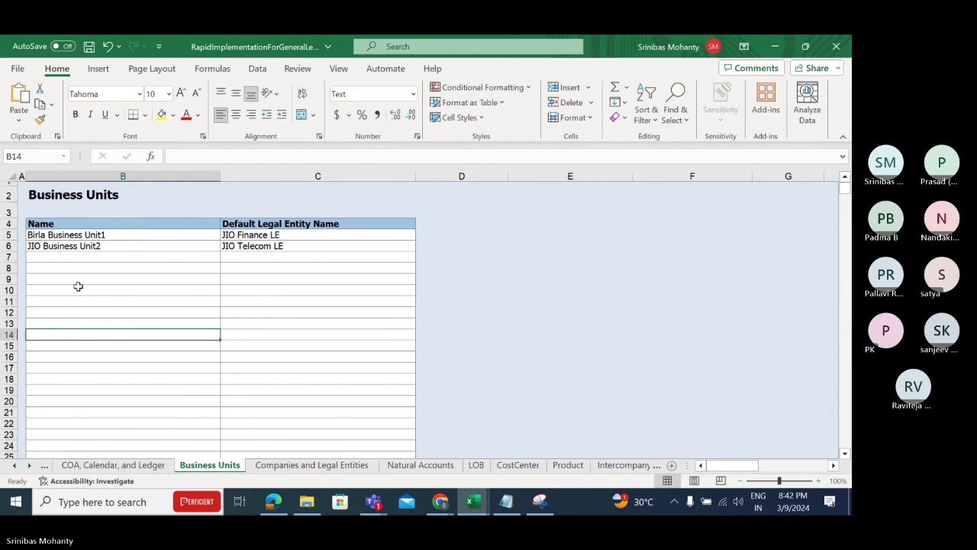
- Rename the second business unit as Bir Business Unit2
{"action": "double_click", "coordinate": [35, 246]}
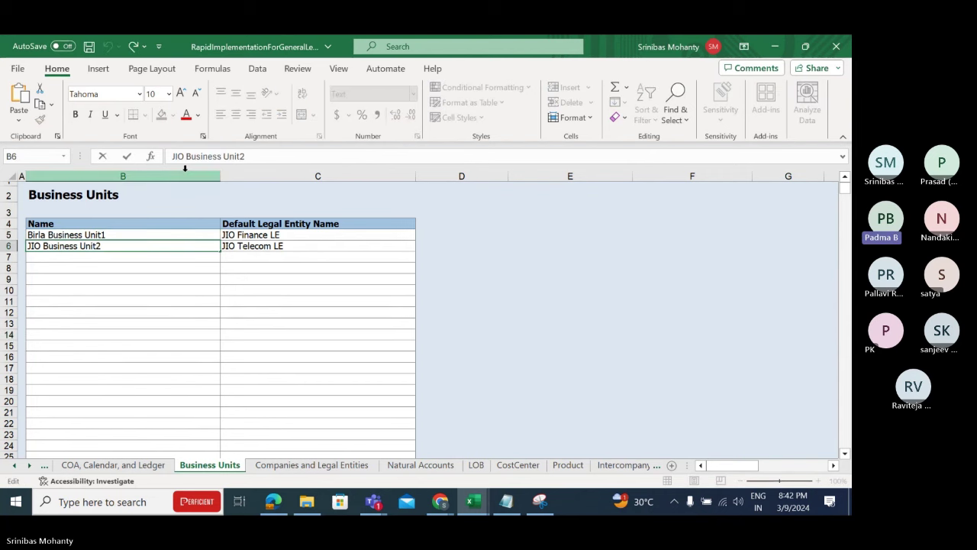
{"action": "key", "text": "BackSpace"}
{"action": "key", "text": "BackSpace"}
{"action": "key", "text": "BackSpace"}
{"action": "key", "text": "BackSpace"}
{"action": "type", "text": "Bir"}
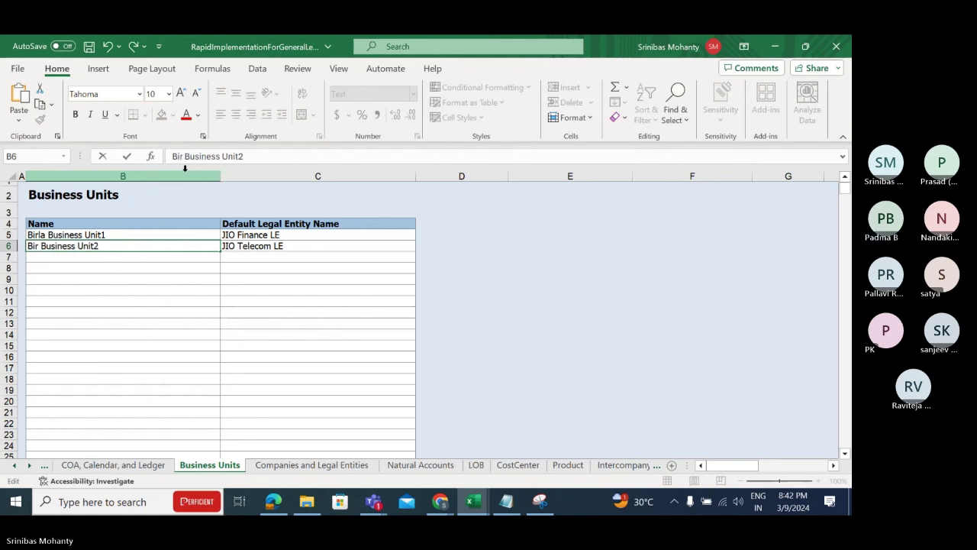
{"action": "left_click", "coordinate": [343, 277]}
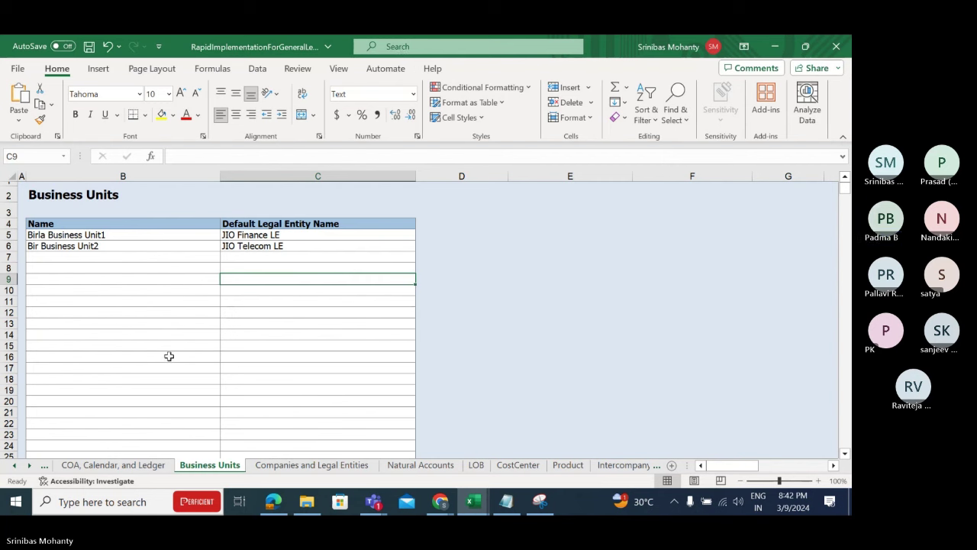
- Change the description of company 101 on the Companies and Legal Entities sheet to Birla Capital LE
{"action": "left_click", "coordinate": [312, 466]}
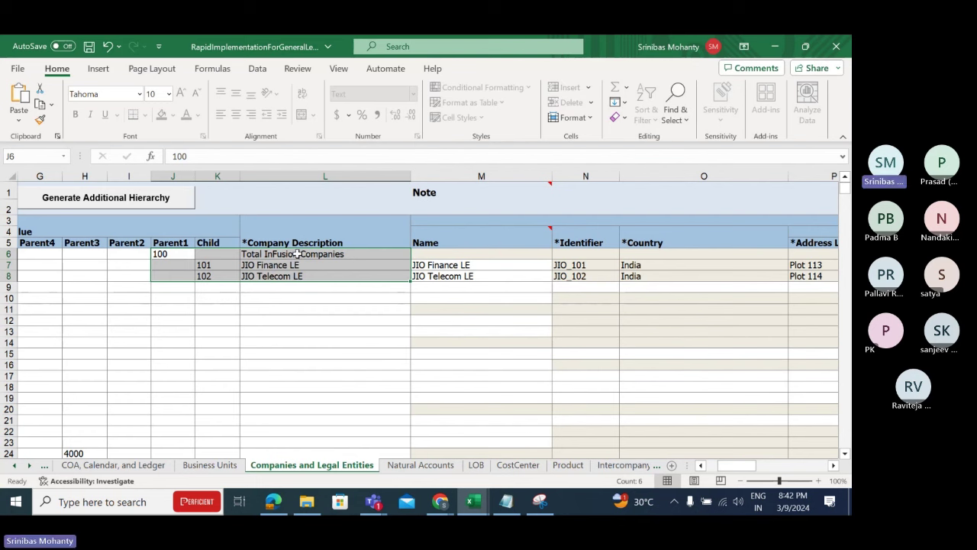
{"action": "left_click", "coordinate": [174, 254]}
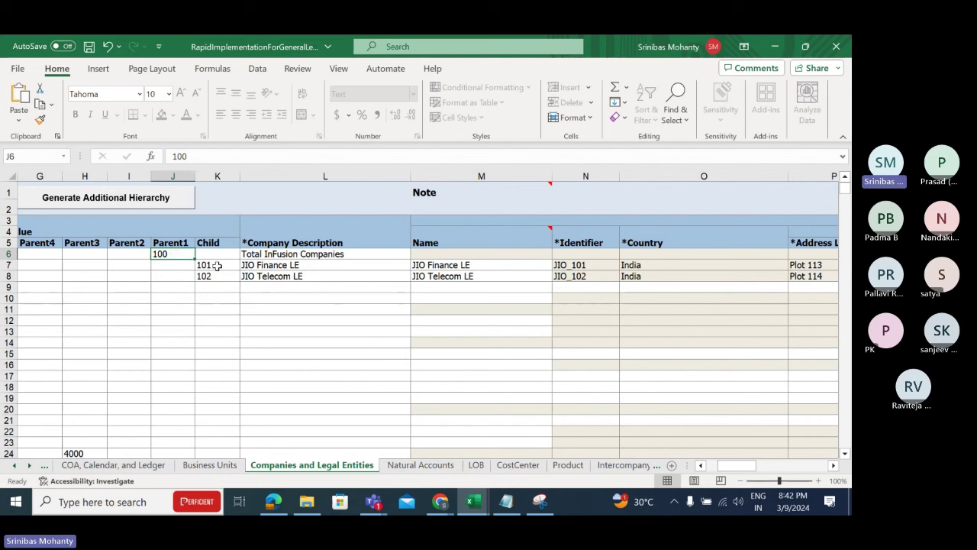
{"action": "left_click_drag", "start_coordinate": [215, 268], "coordinate": [219, 277]}
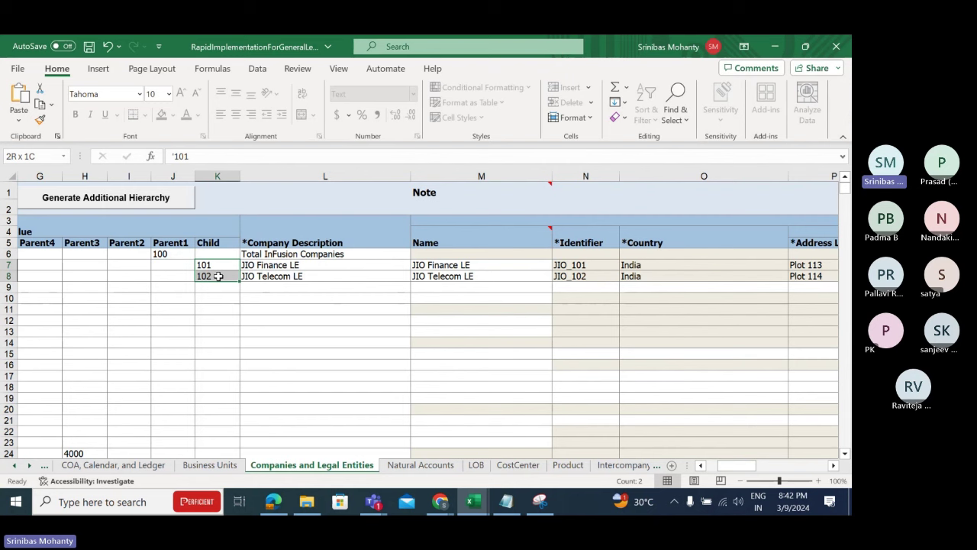
{"action": "double_click", "coordinate": [253, 267]}
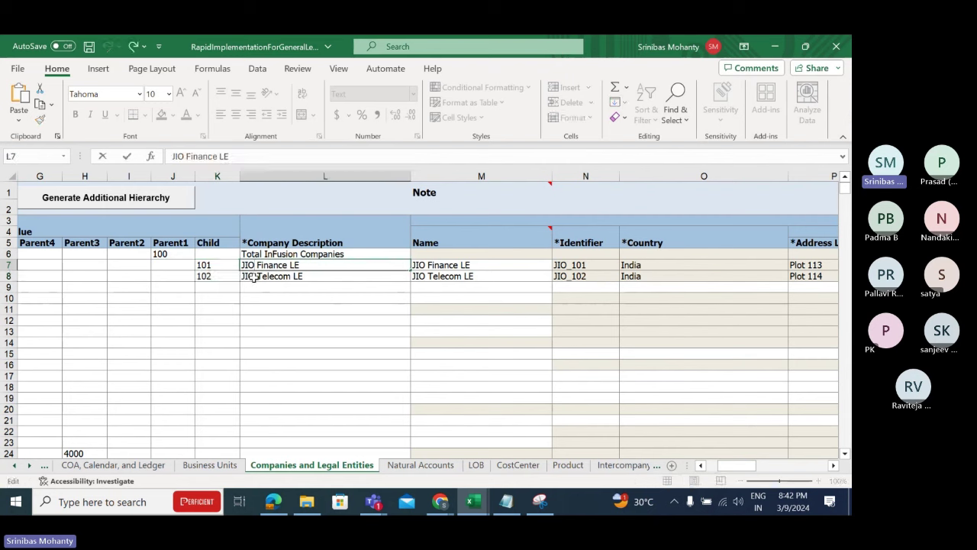
{"action": "key", "text": "BackSpace"}
{"action": "key", "text": "BackSpace"}
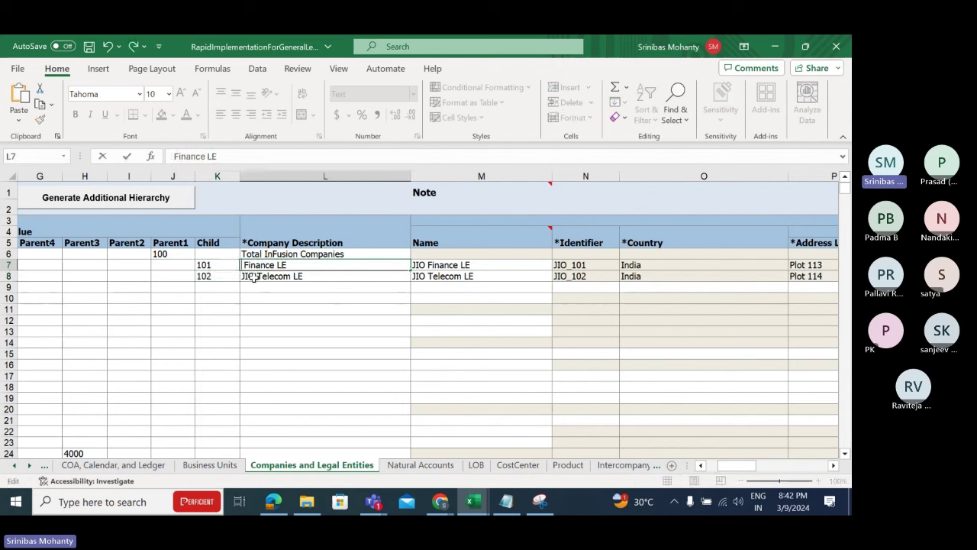
{"action": "key", "text": "BackSpace"}
{"action": "type", "text": "Birla"}
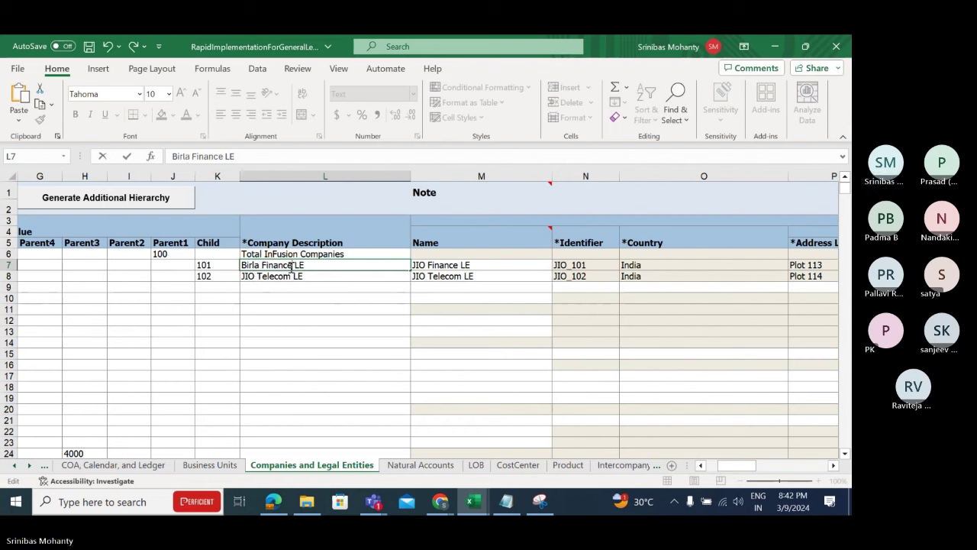
{"action": "key", "text": "BackSpace"}
{"action": "key", "text": "BackSpace"}
{"action": "key", "text": "BackSpace"}
{"action": "key", "text": "BackSpace"}
{"action": "key", "text": "BackSpace"}
{"action": "key", "text": "BackSpace"}
{"action": "key", "text": "BackSpace"}
{"action": "type", "text": "api"}
{"action": "key", "text": "BackSpace"}
{"action": "key", "text": "BackSpace"}
{"action": "key", "text": "BackSpace"}
{"action": "type", "text": "Capital"}
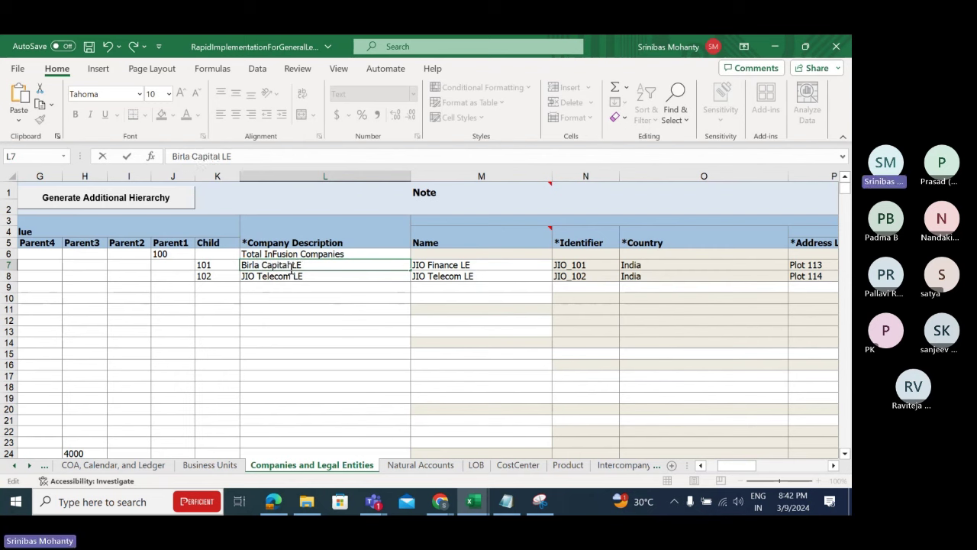
- Change the description of company 102 to Birla Retail LE
{"action": "left_click", "coordinate": [289, 279]}
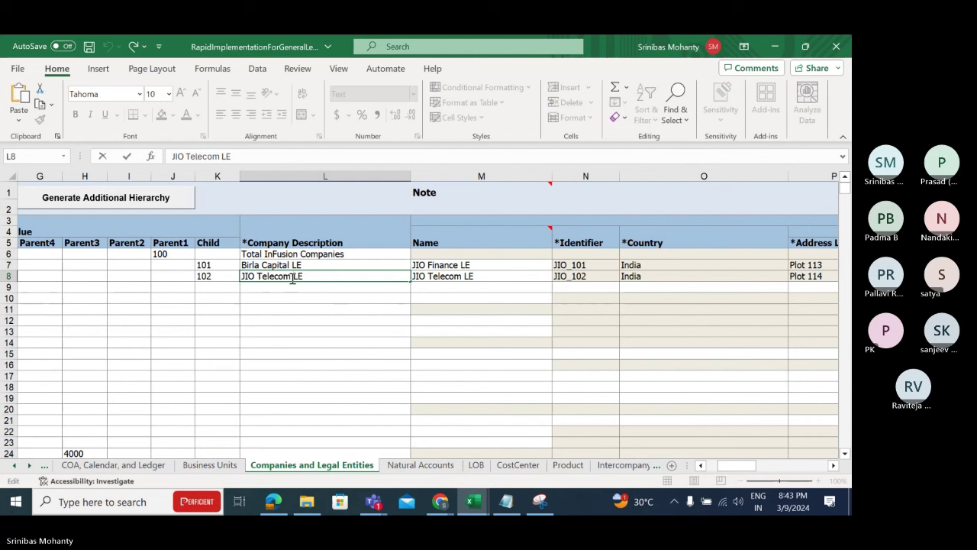
{"action": "key", "text": "BackSpace"}
{"action": "key", "text": "BackSpace"}
{"action": "key", "text": "BackSpace"}
{"action": "key", "text": "BackSpace"}
{"action": "key", "text": "BackSpace"}
{"action": "key", "text": "BackSpace"}
{"action": "key", "text": "BackSpace"}
{"action": "key", "text": "BackSpace"}
{"action": "key", "text": "BackSpace"}
{"action": "key", "text": "BackSpace"}
{"action": "key", "text": "BackSpace"}
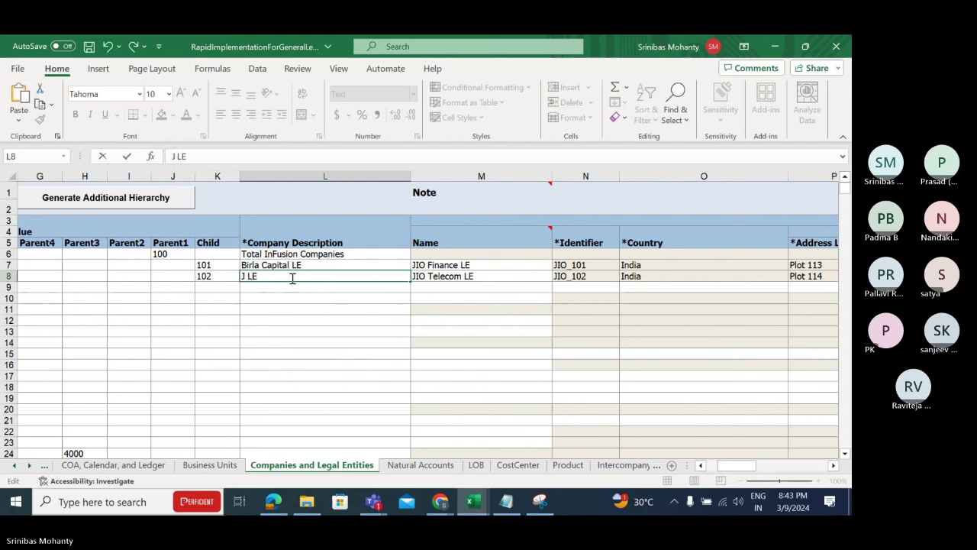
{"action": "type", "text": "Birla"}
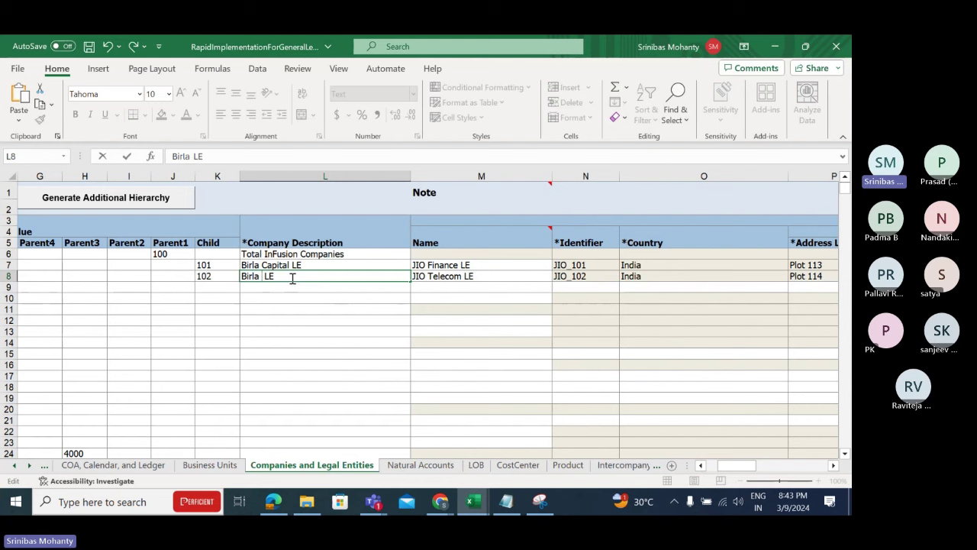
{"action": "type", "text": " Retail"}
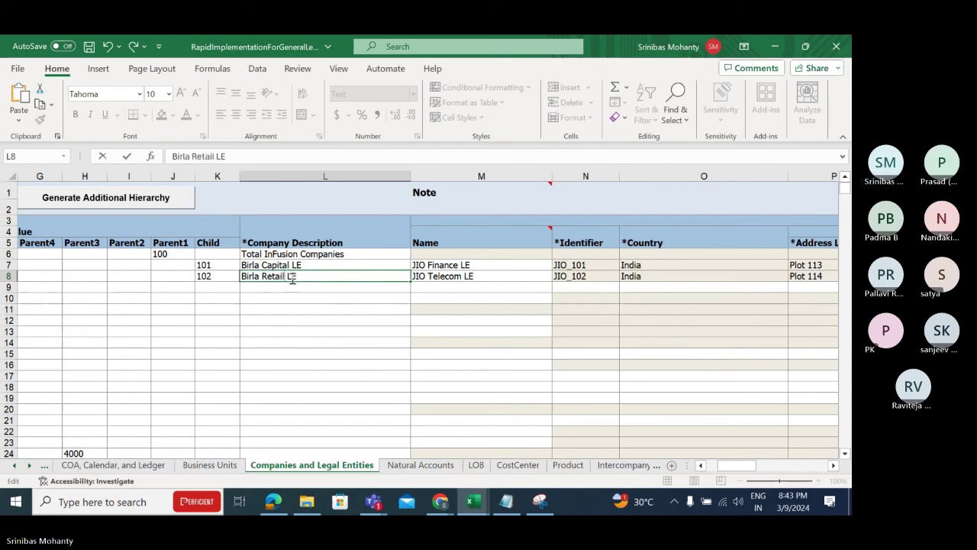
{"action": "left_click", "coordinate": [305, 318]}
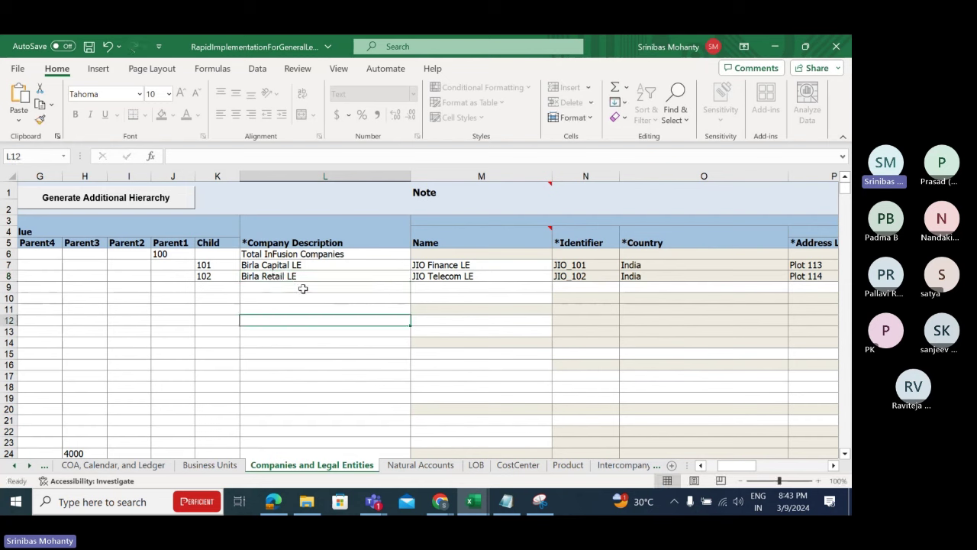
- Copy the company descriptions Birla Capital LE and Birla Retail LE into the legal entity Name column of their own rows
{"action": "left_click", "coordinate": [296, 265]}
{"action": "key", "text": "ctrl+c"}
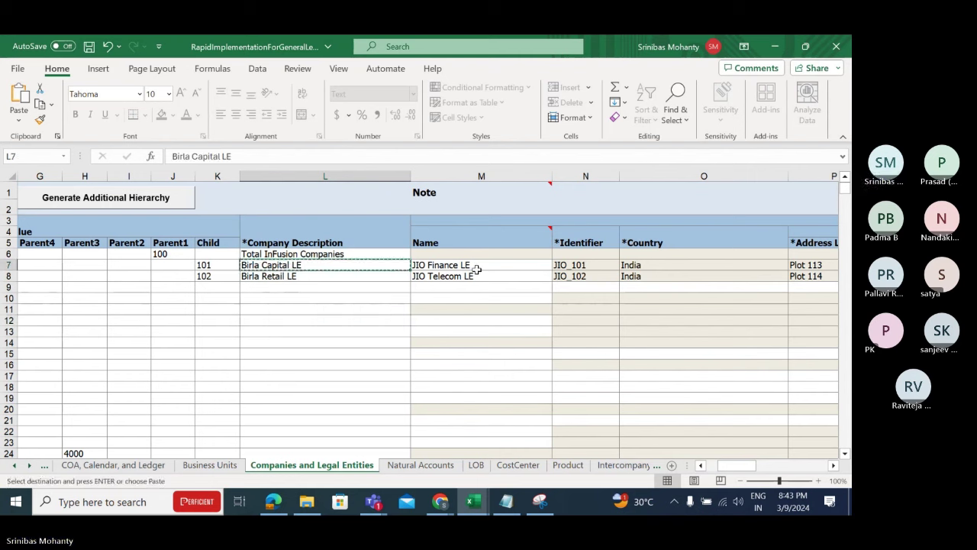
{"action": "left_click", "coordinate": [467, 266]}
{"action": "key", "text": "ctrl+v"}
{"action": "left_click", "coordinate": [462, 279]}
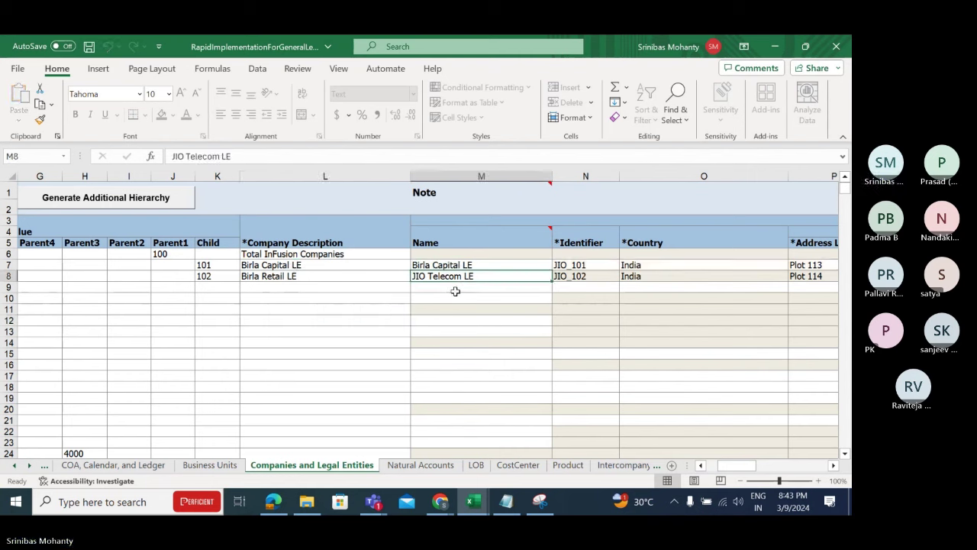
{"action": "left_click", "coordinate": [281, 278]}
{"action": "key", "text": "ctrl+c"}
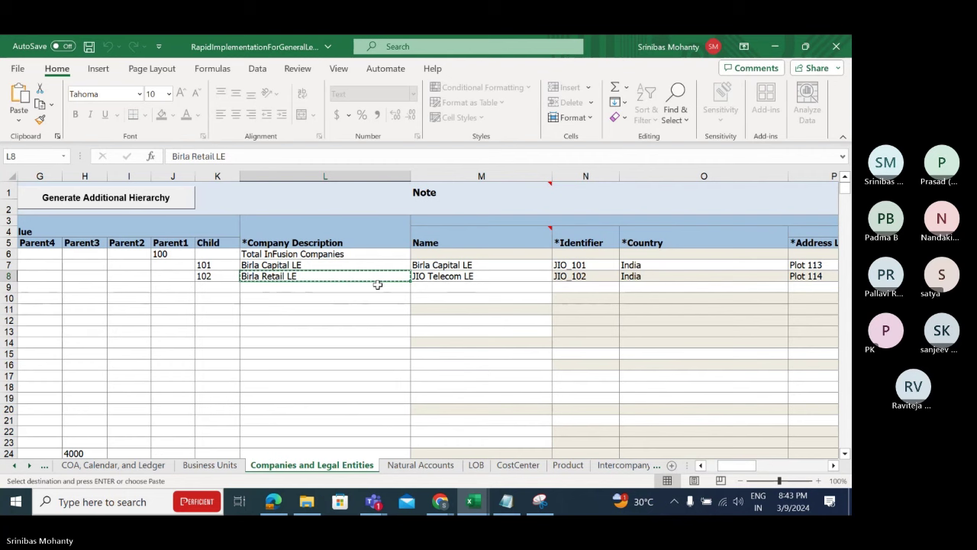
{"action": "left_click", "coordinate": [440, 277]}
{"action": "key", "text": "ctrl+v"}
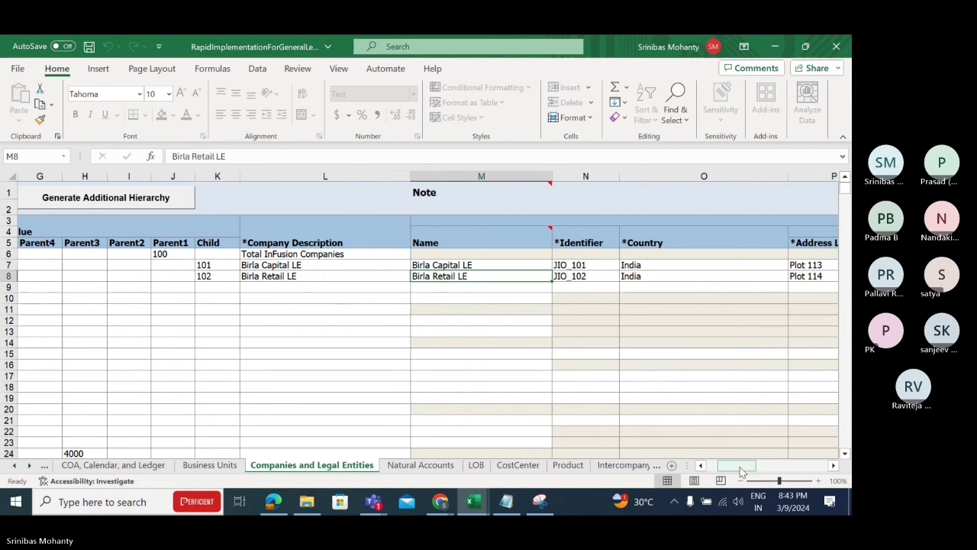
- Change the legal entity identifier for Birla Capital LE to Birla_101
{"action": "left_click_drag", "start_coordinate": [740, 467], "coordinate": [748, 472]}
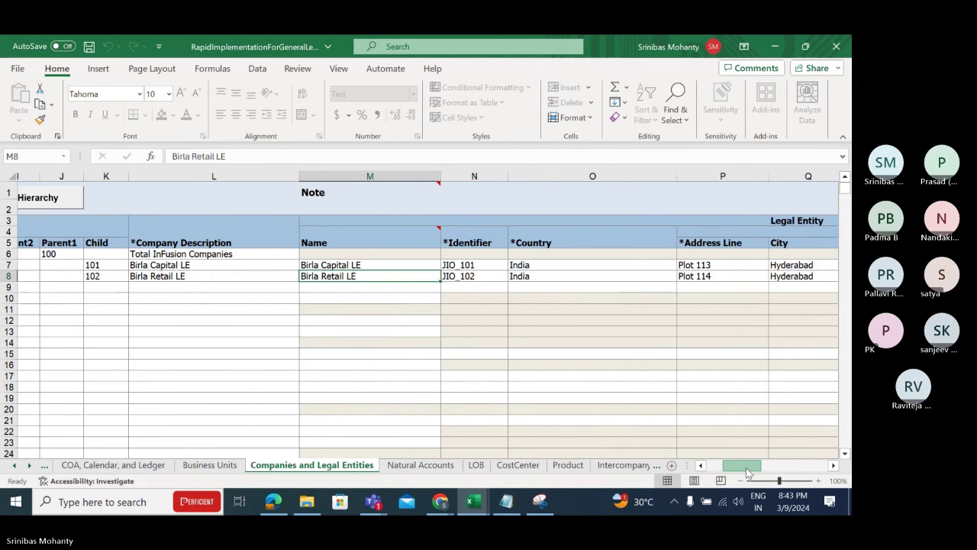
{"action": "left_click", "coordinate": [462, 266]}
{"action": "left_click", "coordinate": [186, 156]}
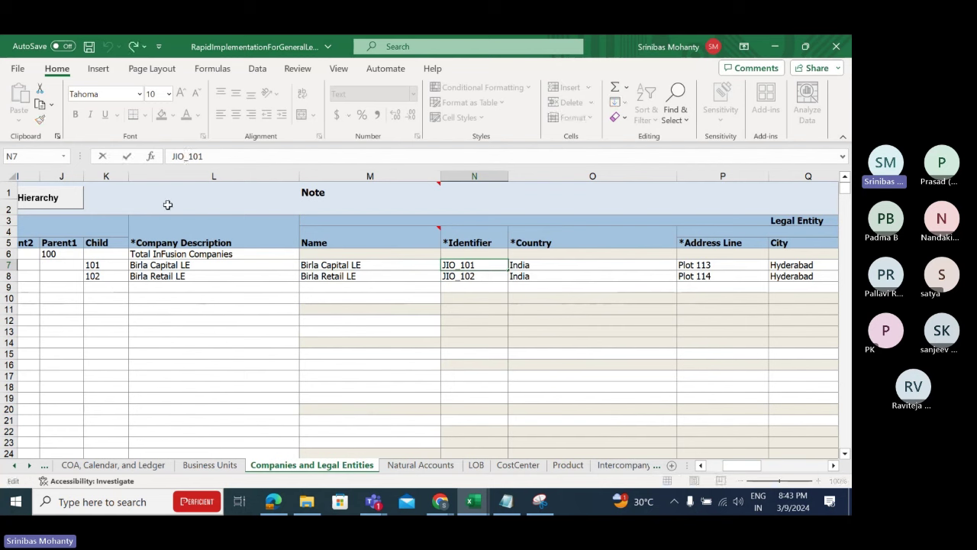
{"action": "key", "text": "BackSpace"}
{"action": "key", "text": "BackSpace"}
{"action": "key", "text": "BackSpace"}
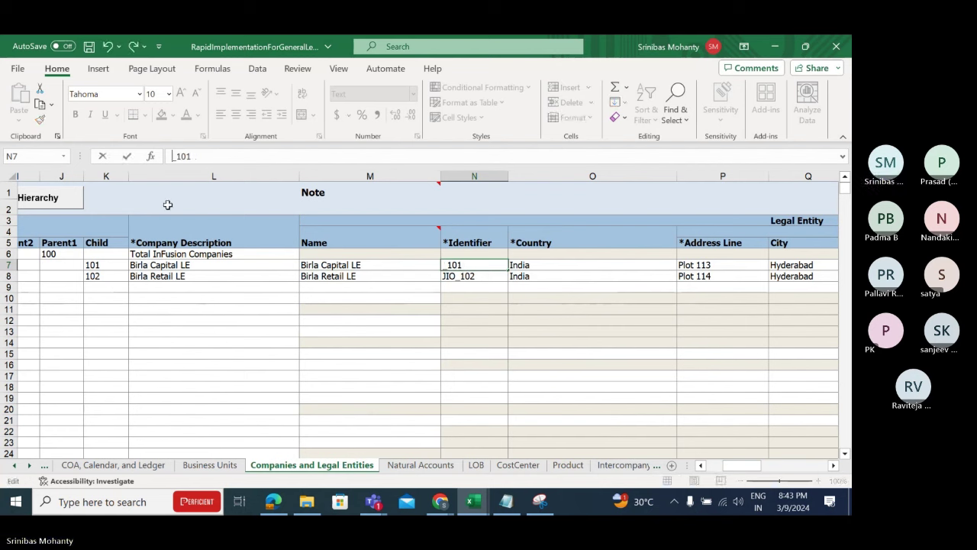
{"action": "type", "text": "Birla"}
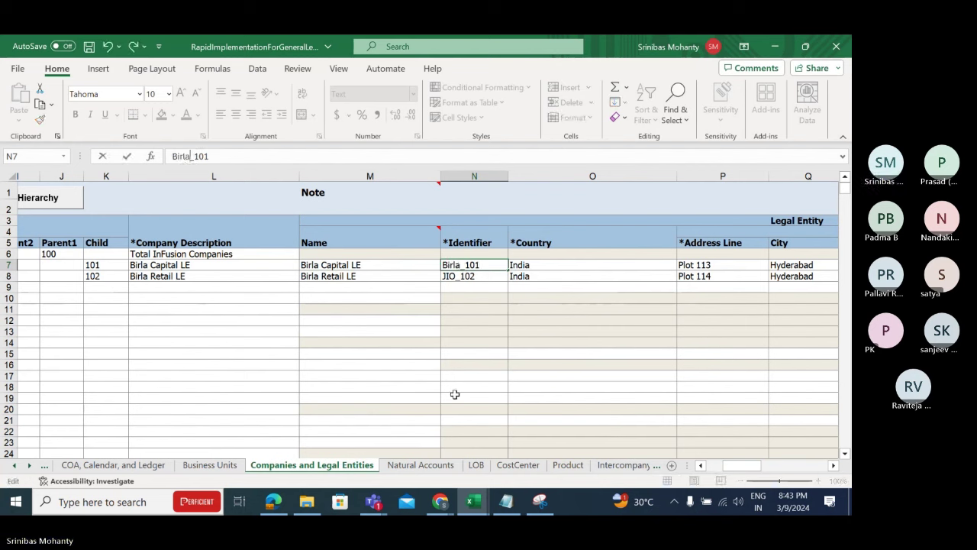
{"action": "left_click", "coordinate": [454, 394]}
- Change the legal entity identifier for Birla Retail LE to Birla_102
{"action": "left_click", "coordinate": [451, 277]}
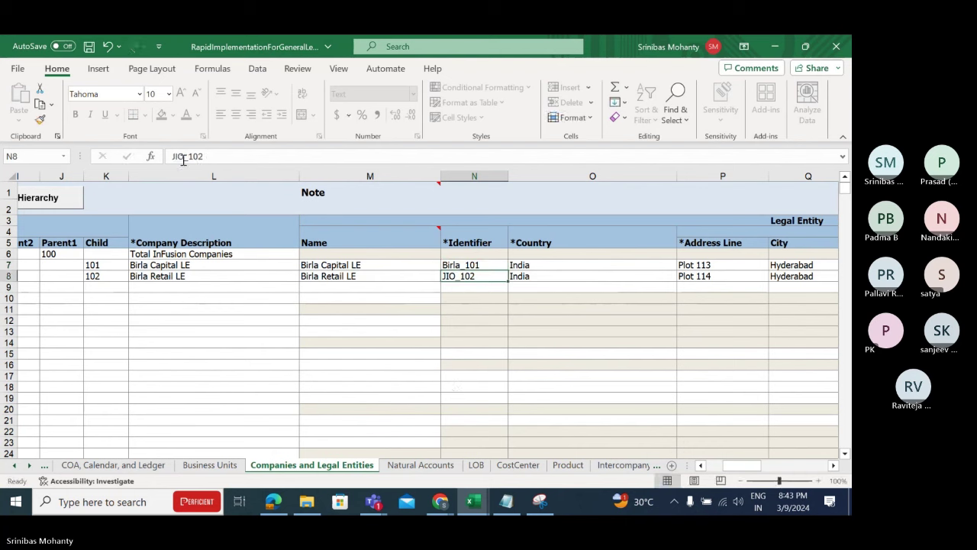
{"action": "left_click", "coordinate": [184, 158]}
{"action": "key", "text": "BackSpace"}
{"action": "key", "text": "BackSpace"}
{"action": "key", "text": "BackSpace"}
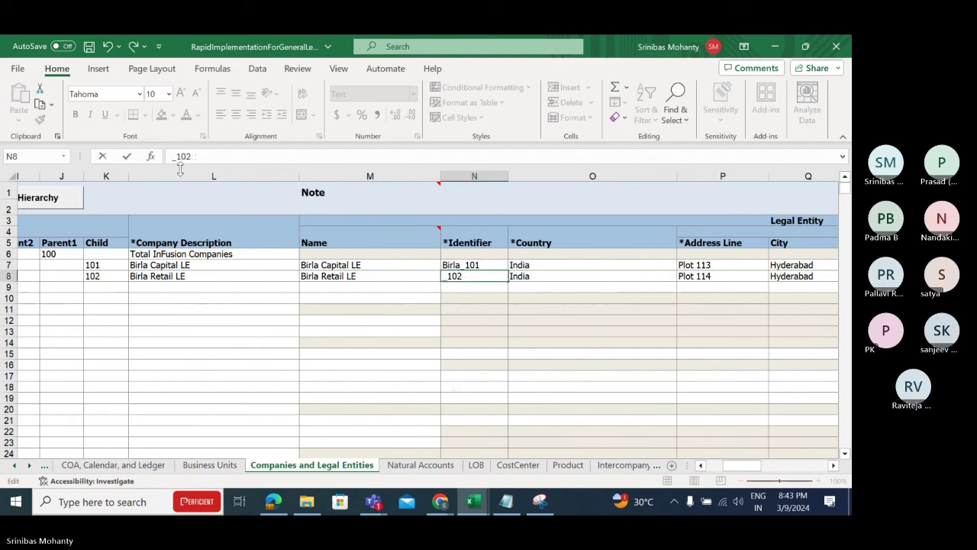
{"action": "type", "text": "Birla"}
{"action": "left_click", "coordinate": [549, 322]}
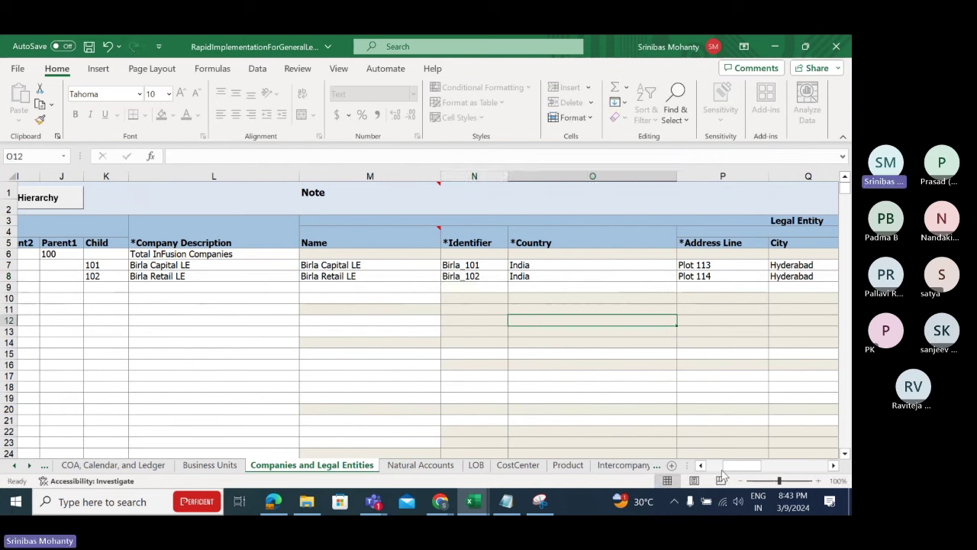
- Review the address, registration number and reporting unit registration number columns of both Birla legal entities
{"action": "left_click_drag", "start_coordinate": [725, 473], "coordinate": [755, 471]}
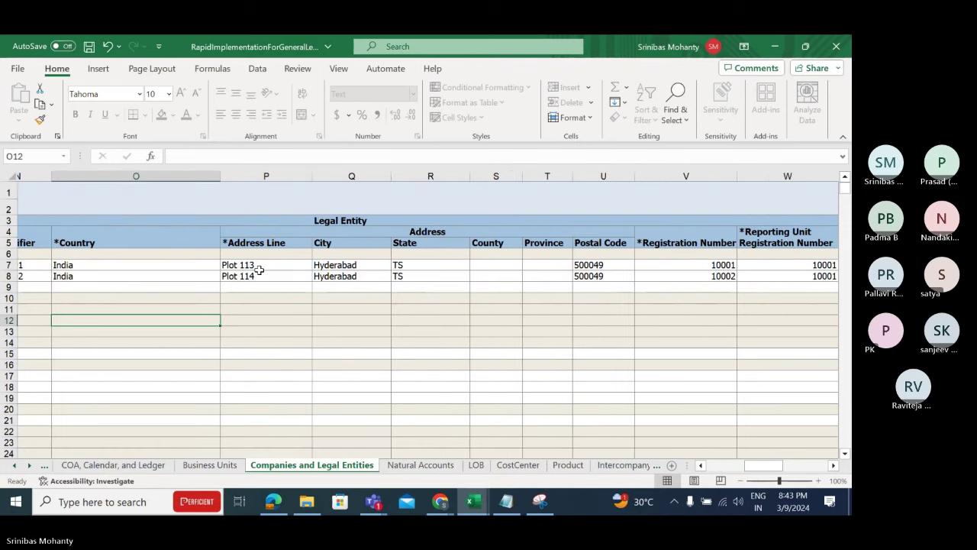
{"action": "left_click_drag", "start_coordinate": [258, 269], "coordinate": [266, 279]}
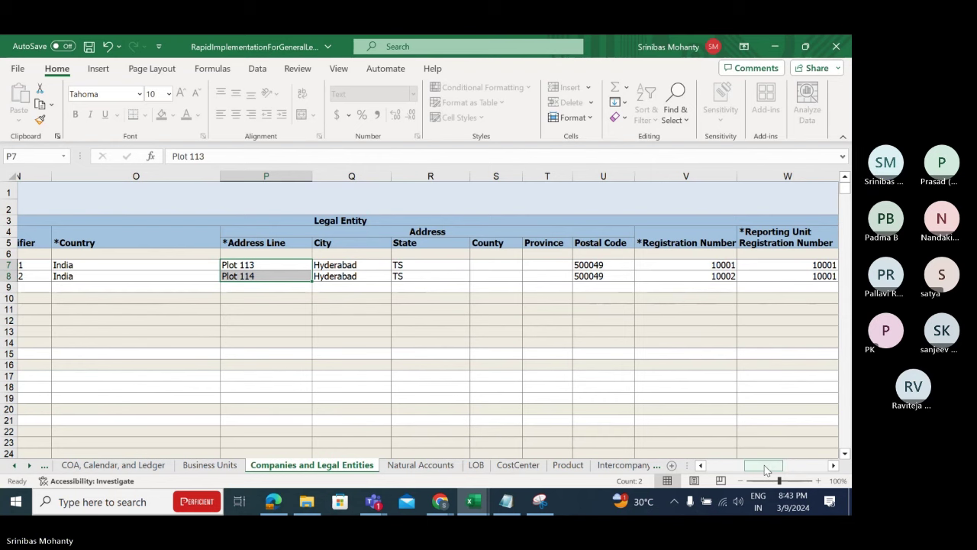
{"action": "left_click_drag", "start_coordinate": [763, 466], "coordinate": [787, 468]}
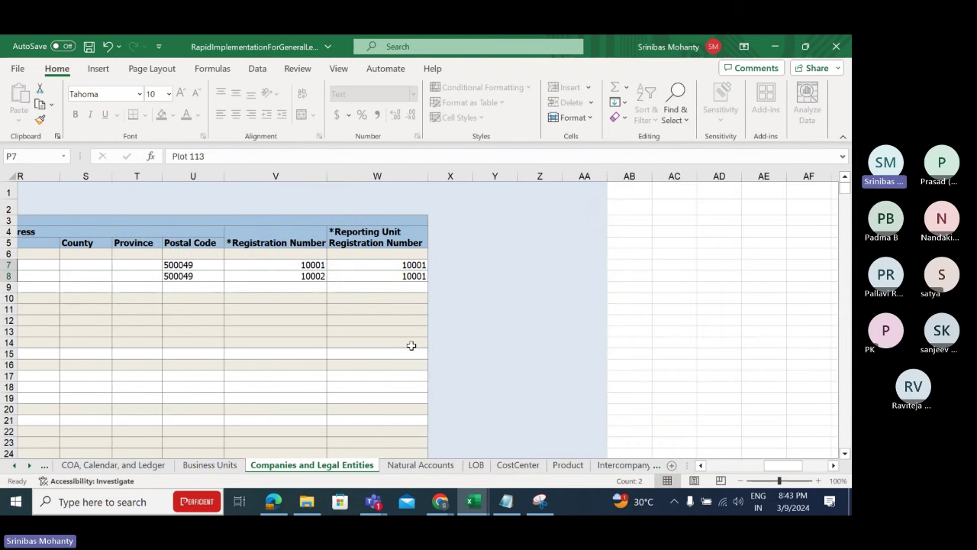
{"action": "left_click_drag", "start_coordinate": [791, 466], "coordinate": [729, 465]}
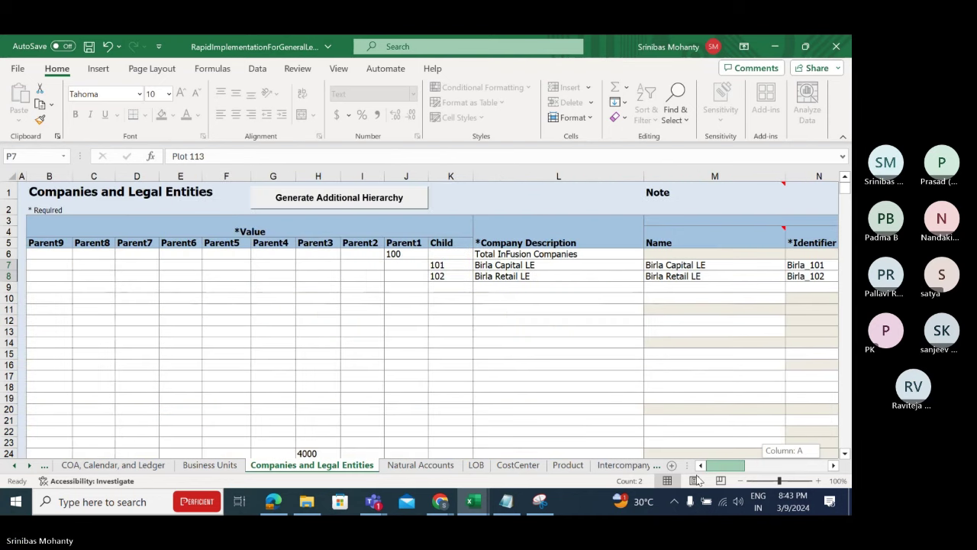
- Examine the account hierarchy, descriptions and account types on the Natural Accounts sheet, from the assets down to the liabilities
{"action": "left_click", "coordinate": [423, 466]}
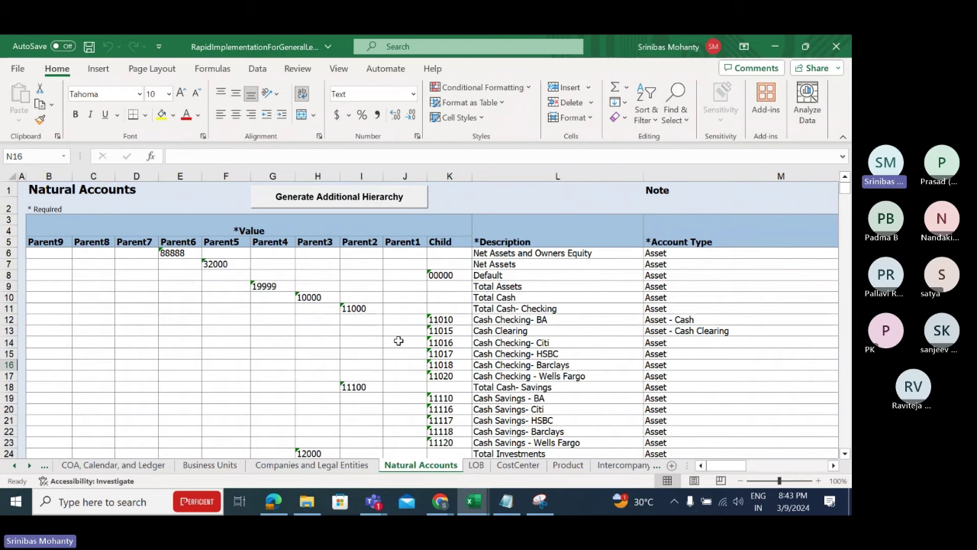
{"action": "scroll", "coordinate": [509, 370], "scroll_direction": "down", "scroll_amount": 4}
{"action": "scroll", "coordinate": [509, 370], "scroll_direction": "up", "scroll_amount": 4}
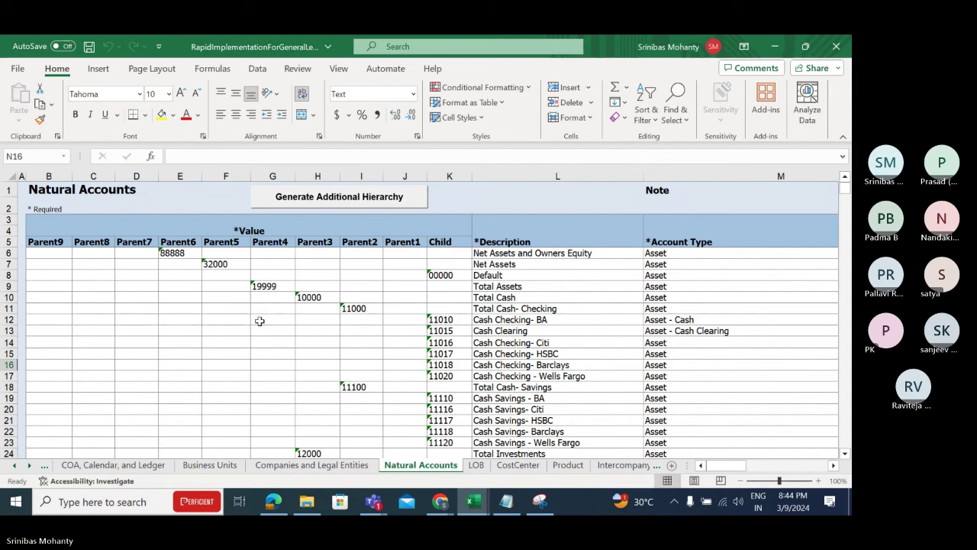
{"action": "scroll", "coordinate": [275, 328], "scroll_direction": "down", "scroll_amount": 2}
{"action": "scroll", "coordinate": [497, 335], "scroll_direction": "up", "scroll_amount": 2}
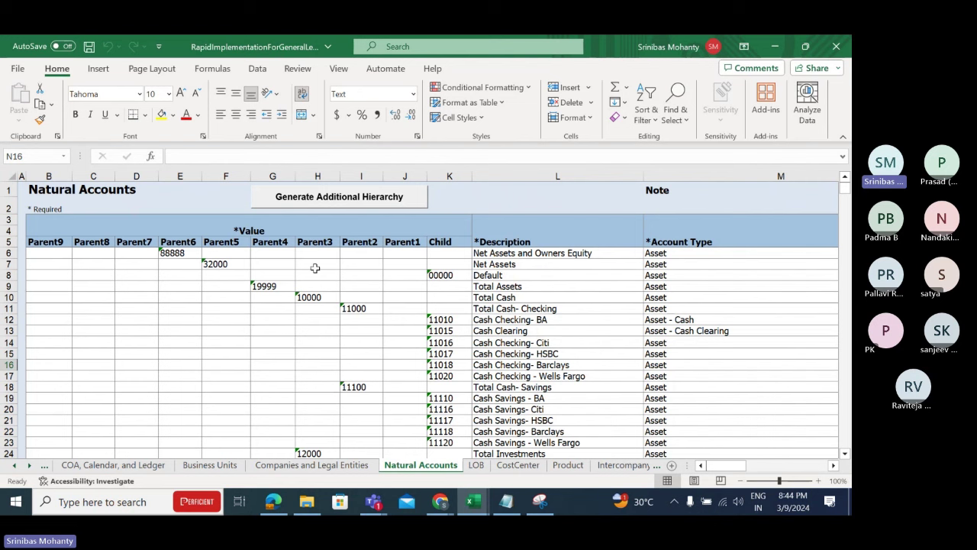
{"action": "left_click_drag", "start_coordinate": [187, 254], "coordinate": [584, 425]}
{"action": "left_click", "coordinate": [558, 375]}
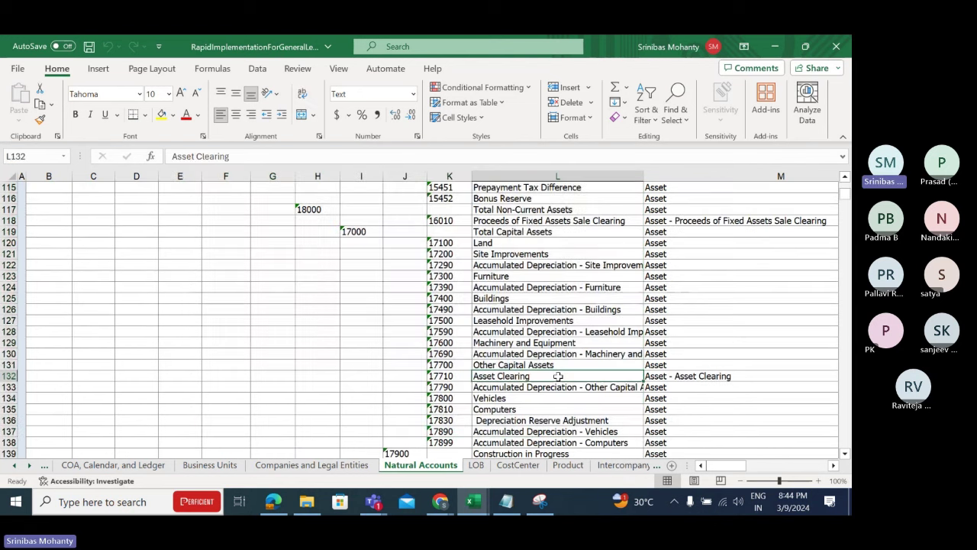
{"action": "scroll", "coordinate": [559, 376], "scroll_direction": "down", "scroll_amount": 10}
{"action": "scroll", "coordinate": [554, 360], "scroll_direction": "up", "scroll_amount": 5}
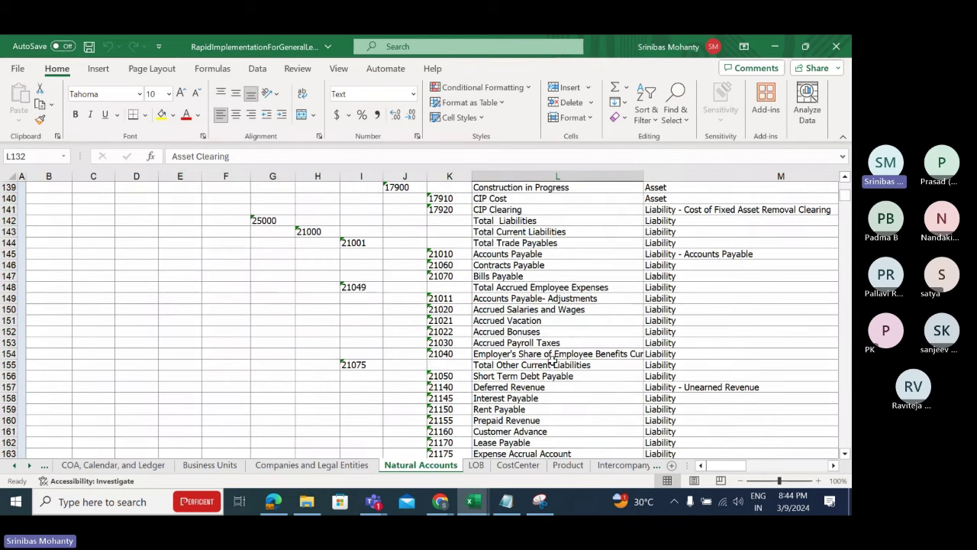
{"action": "left_click_drag", "start_coordinate": [845, 196], "coordinate": [846, 184]}
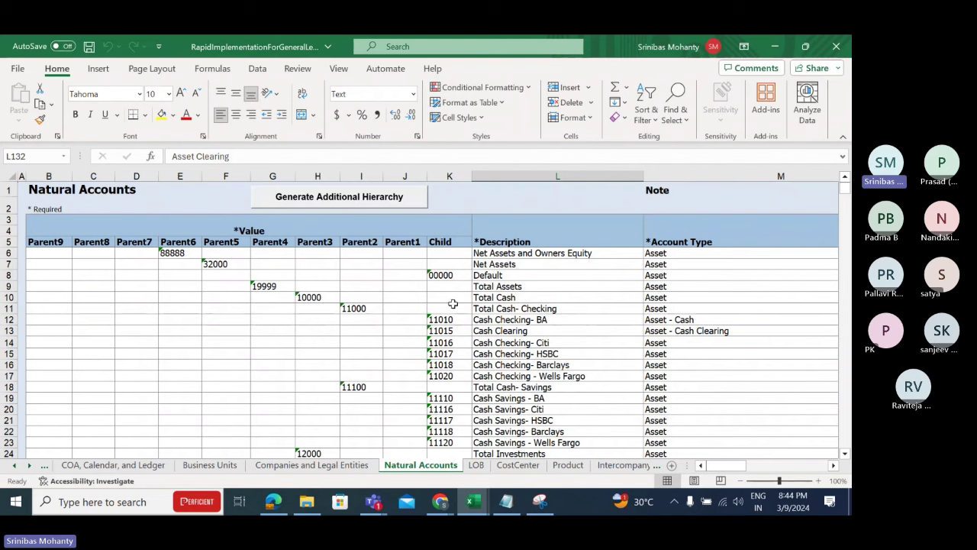
- Review the line of business values and descriptions on the LOB sheet
{"action": "left_click", "coordinate": [477, 466]}
{"action": "scroll", "coordinate": [472, 375], "scroll_direction": "up", "scroll_amount": 4}
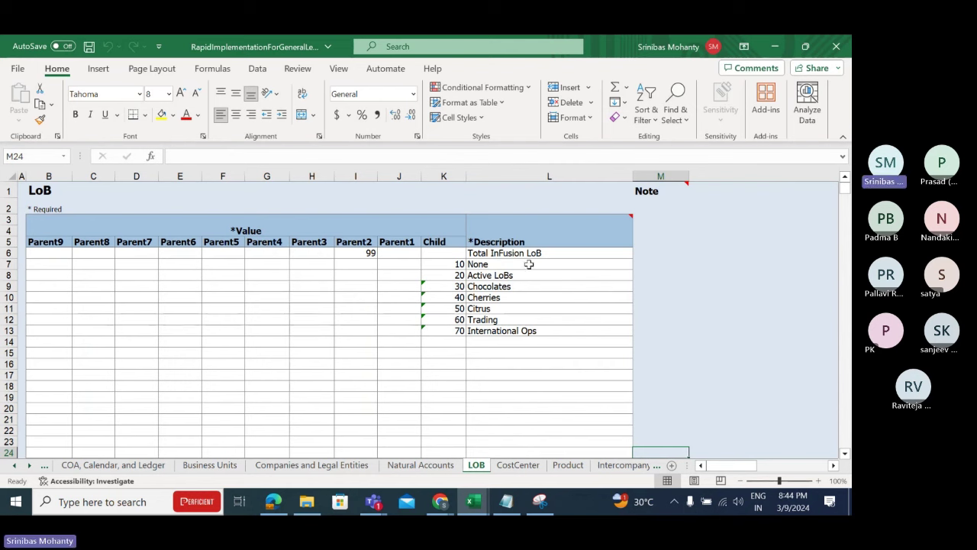
{"action": "scroll", "coordinate": [523, 283], "scroll_direction": "down", "scroll_amount": 1}
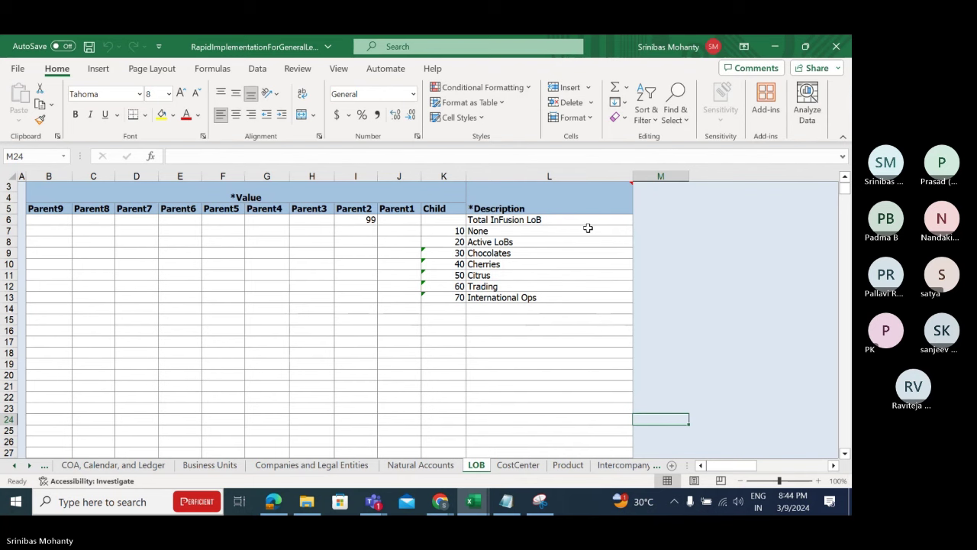
- Review the LOB values and the parent-child hierarchy and descriptions on the CostCenter sheet, down to the warehousing cost centers
{"action": "left_click_drag", "start_coordinate": [371, 219], "coordinate": [545, 298]}
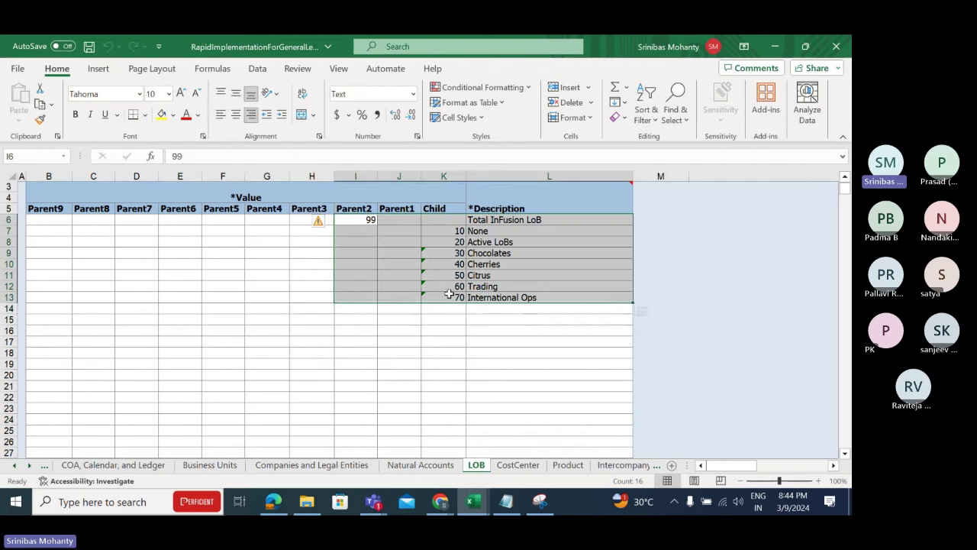
{"action": "left_click", "coordinate": [528, 467]}
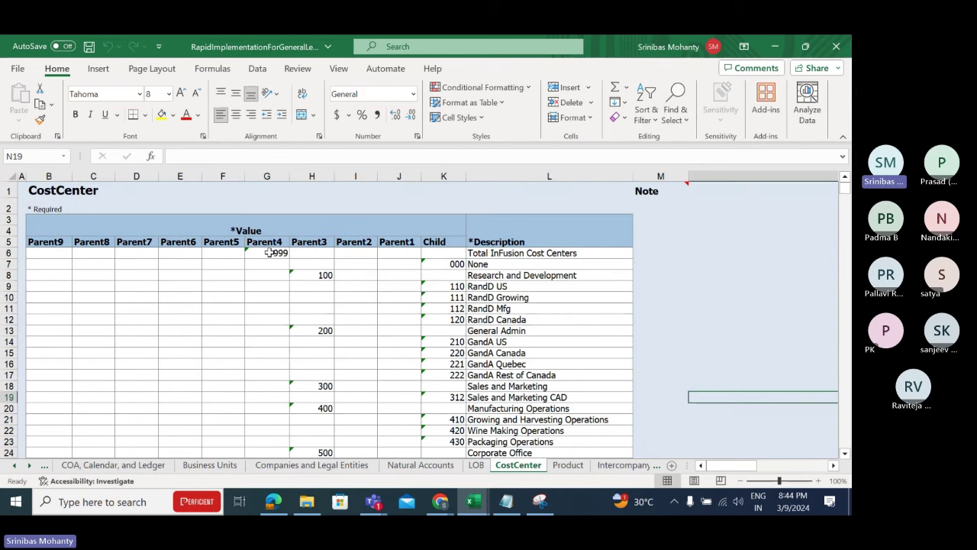
{"action": "left_click_drag", "start_coordinate": [269, 253], "coordinate": [495, 500]}
{"action": "left_click_drag", "start_coordinate": [494, 413], "coordinate": [494, 412]}
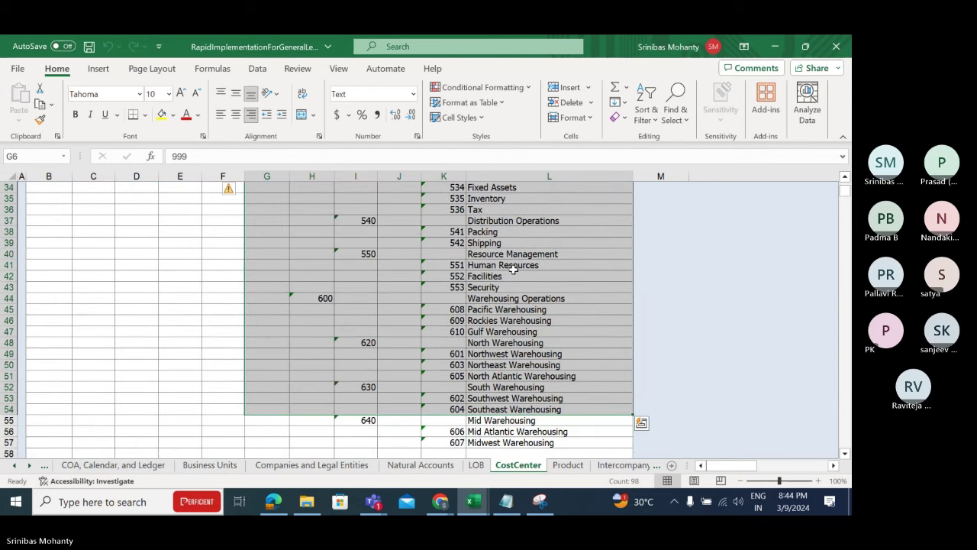
{"action": "scroll", "coordinate": [483, 333], "scroll_direction": "up", "scroll_amount": 11}
{"action": "left_click", "coordinate": [483, 333]}
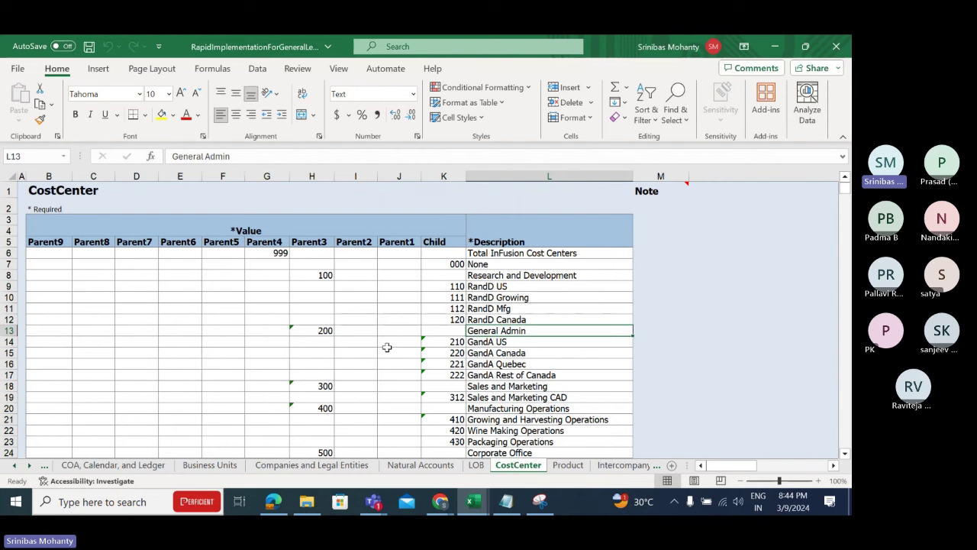
{"action": "scroll", "coordinate": [387, 344], "scroll_direction": "down", "scroll_amount": 10}
{"action": "scroll", "coordinate": [388, 344], "scroll_direction": "up", "scroll_amount": 8}
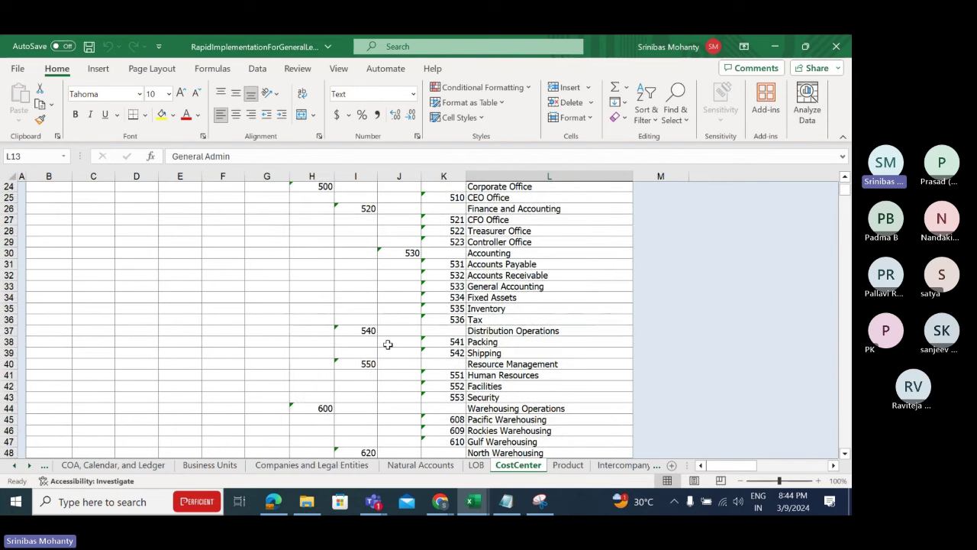
{"action": "scroll", "coordinate": [387, 344], "scroll_direction": "up", "scroll_amount": 2}
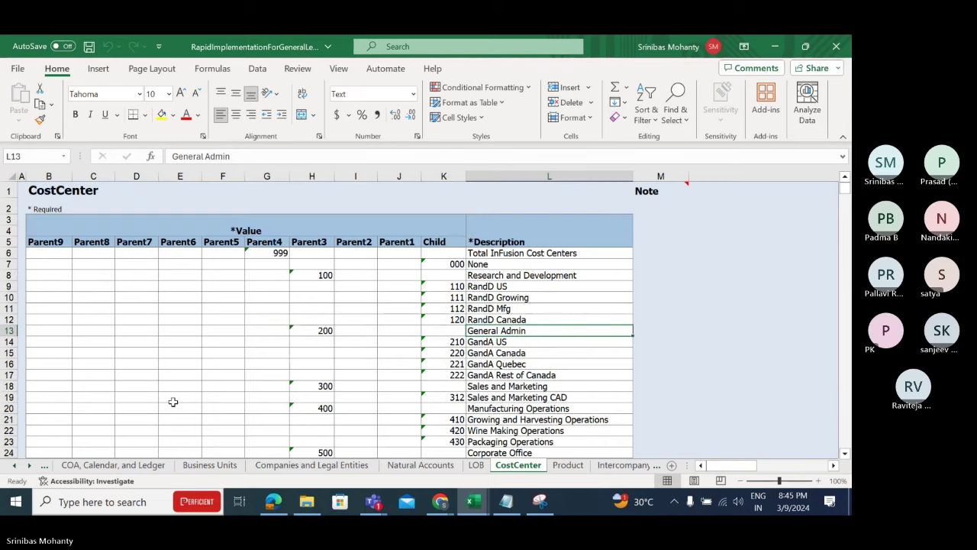
{"action": "scroll", "coordinate": [309, 402], "scroll_direction": "down", "scroll_amount": 1}
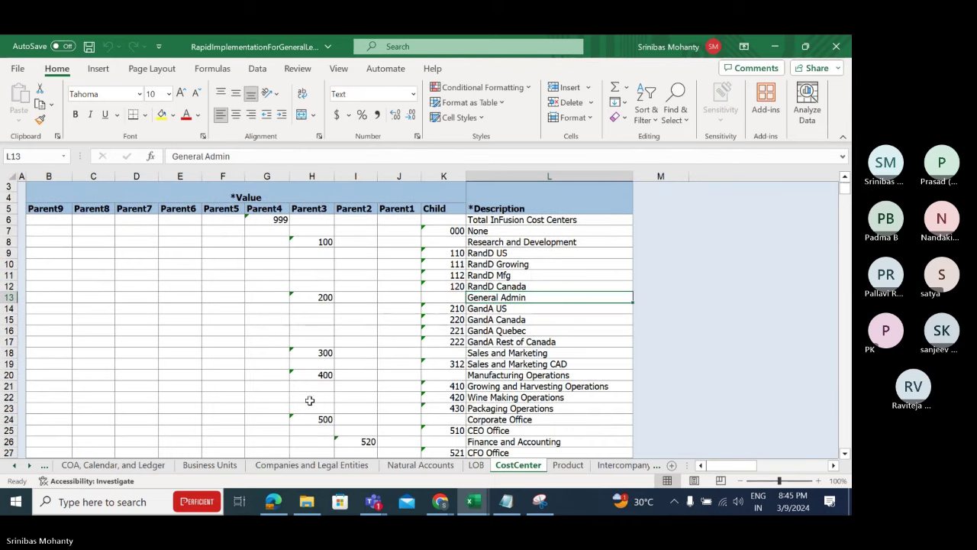
- Review the parent and child values with their descriptions on the Product and Intercompany sheets
{"action": "left_click", "coordinate": [569, 465]}
{"action": "left_click_drag", "start_coordinate": [191, 256], "coordinate": [298, 440]}
{"action": "scroll", "coordinate": [176, 267], "scroll_direction": "up", "scroll_amount": 5}
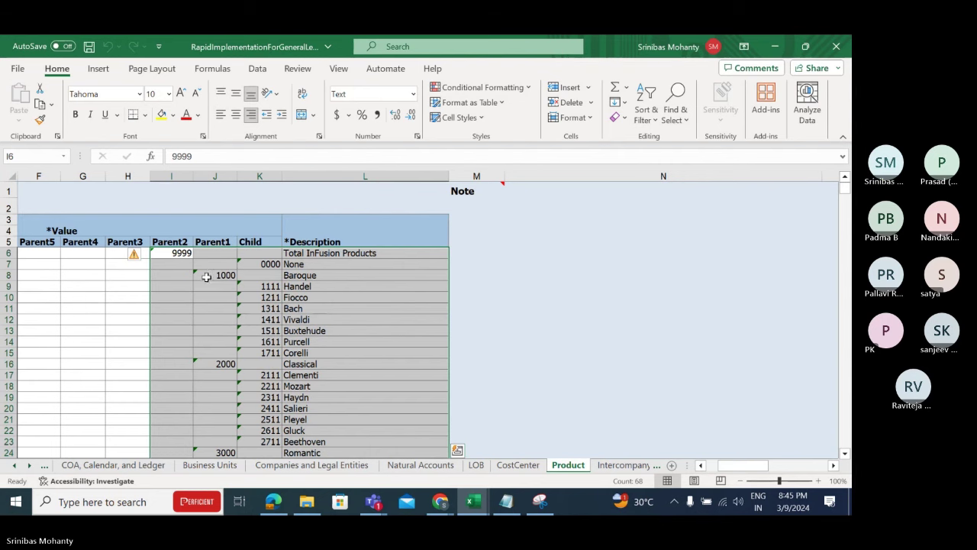
{"action": "left_click", "coordinate": [628, 465]}
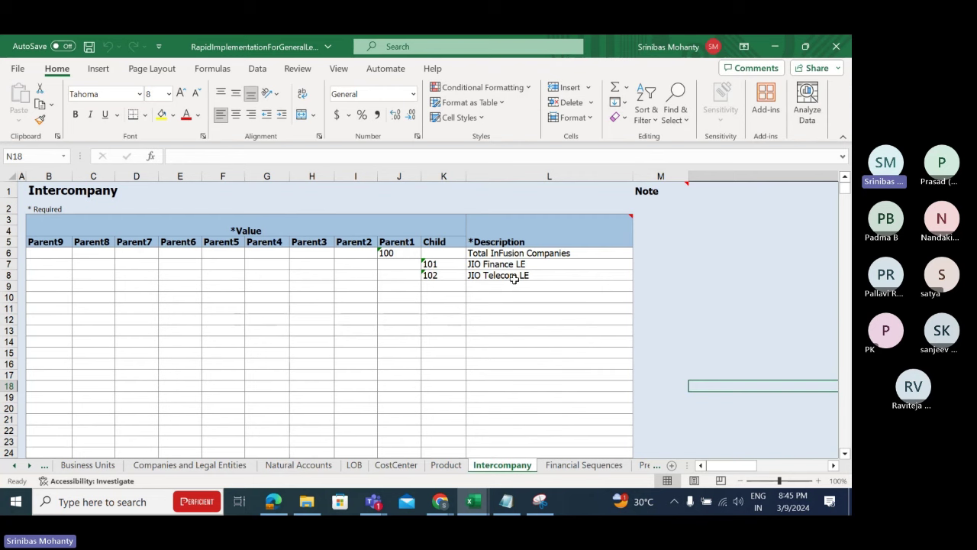
{"action": "left_click_drag", "start_coordinate": [393, 253], "coordinate": [500, 280]}
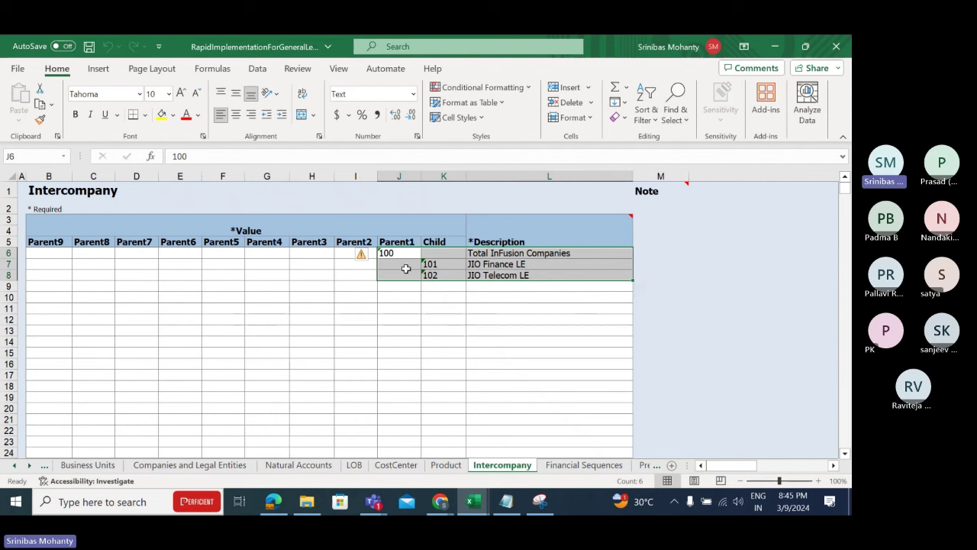
{"action": "left_click_drag", "start_coordinate": [406, 253], "coordinate": [500, 275]}
{"action": "left_click", "coordinate": [491, 320]}
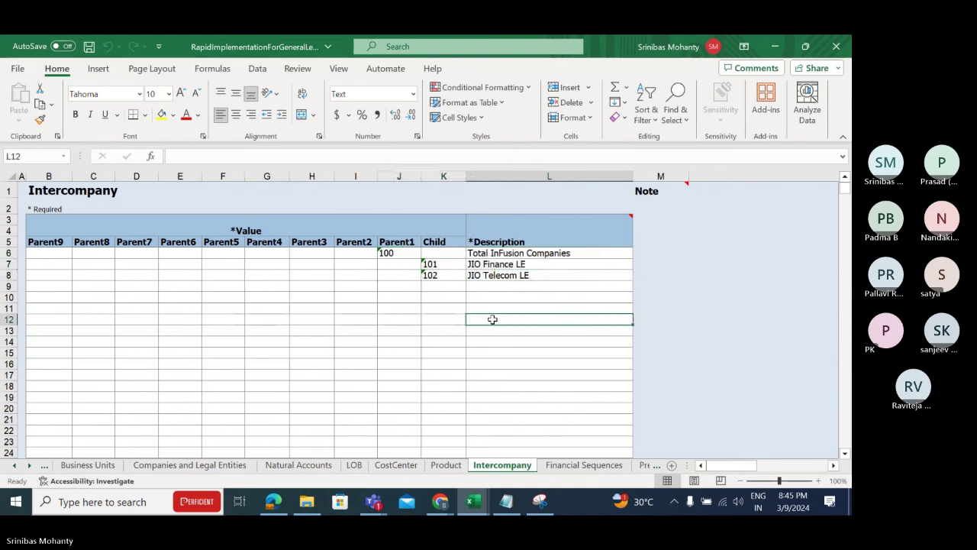
{"action": "left_click_drag", "start_coordinate": [402, 253], "coordinate": [510, 276]}
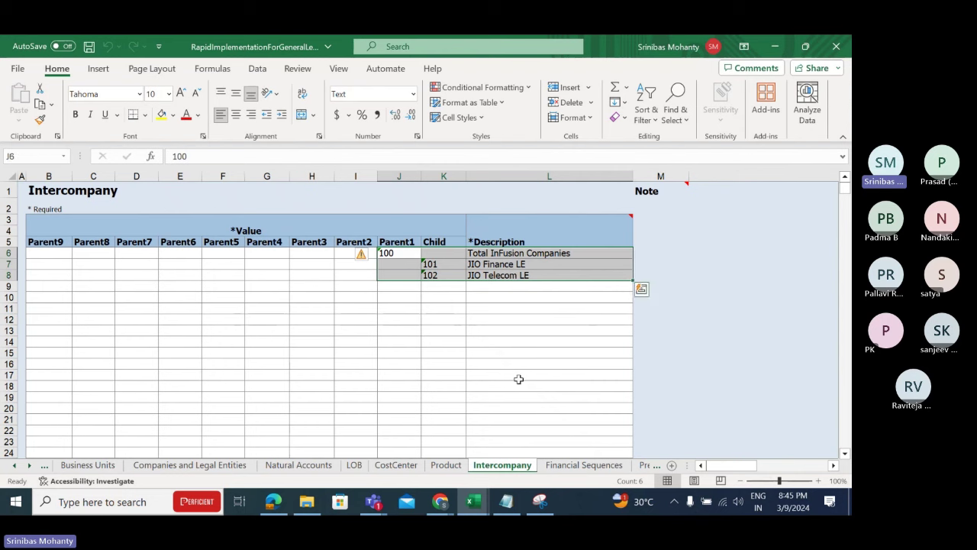
- Review the transactions and their restart and initial value columns on the Financial Sequences sheet
{"action": "left_click", "coordinate": [584, 465]}
{"action": "left_click_drag", "start_coordinate": [76, 220], "coordinate": [241, 290]}
{"action": "left_click", "coordinate": [107, 336]}
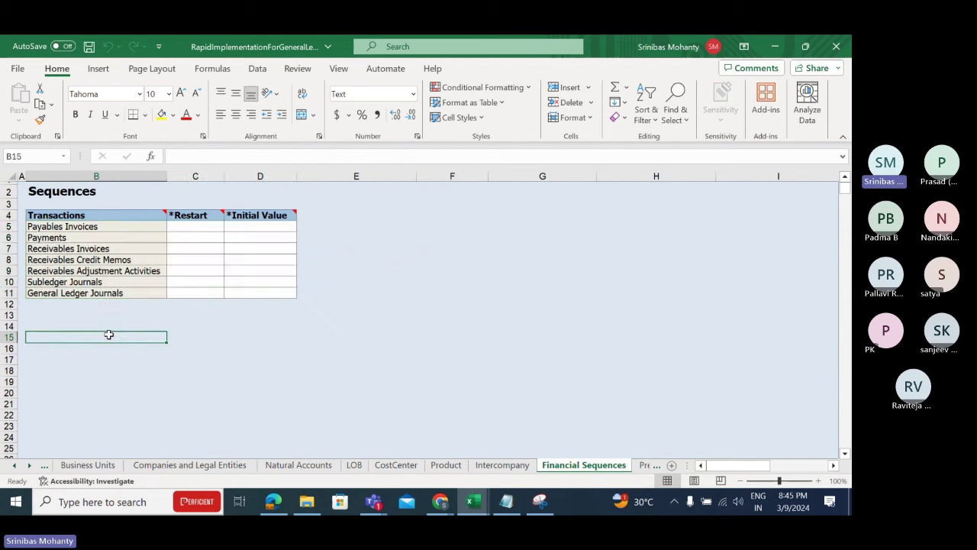
{"action": "left_click_drag", "start_coordinate": [84, 227], "coordinate": [252, 295]}
- Delete the Preview Report sheet from the workbook
{"action": "left_click", "coordinate": [644, 465]}
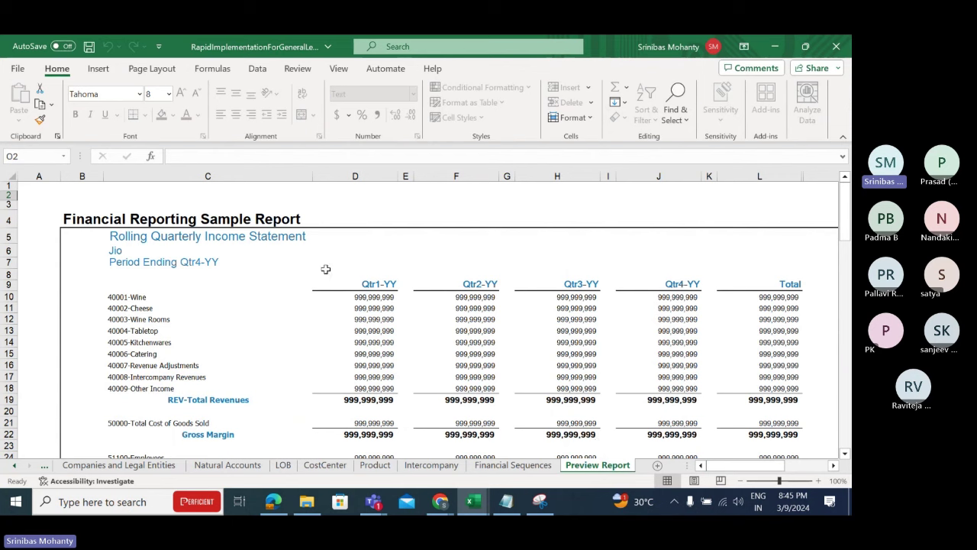
{"action": "right_click", "coordinate": [617, 472]}
{"action": "left_click", "coordinate": [652, 276]}
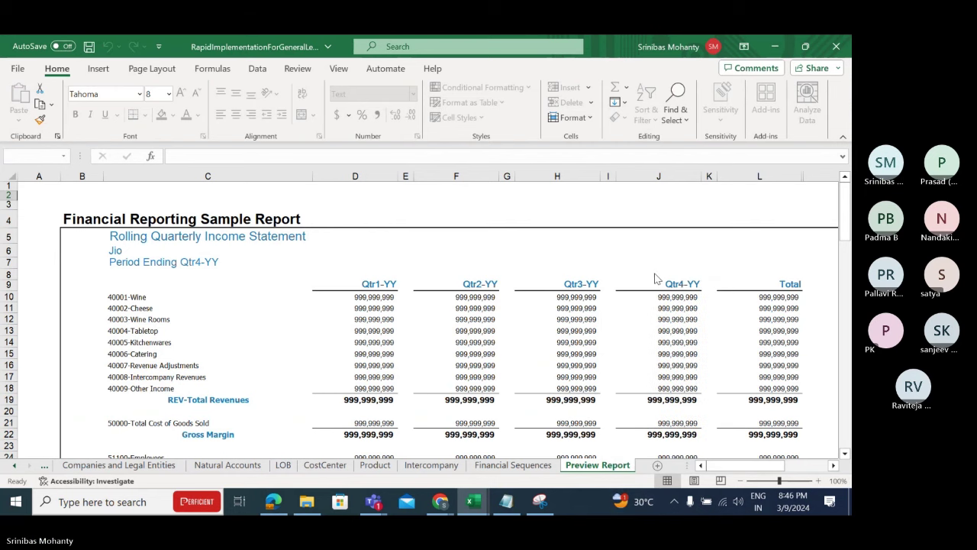
{"action": "left_click", "coordinate": [405, 308]}
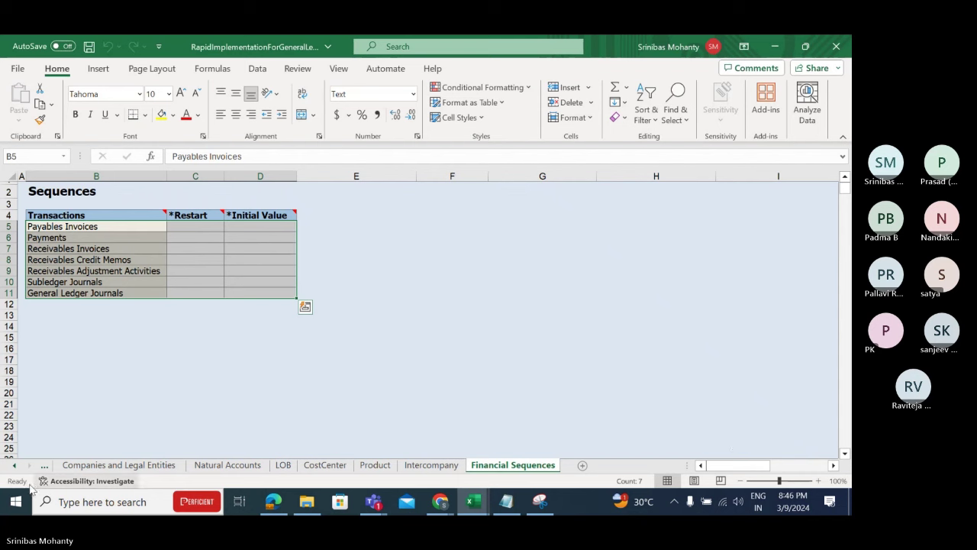
- Run the Step 1 validation of the workbook from the COA, Calendar, and Ledger sheet
{"action": "left_click", "coordinate": [13, 466]}
{"action": "left_click", "coordinate": [13, 466]}
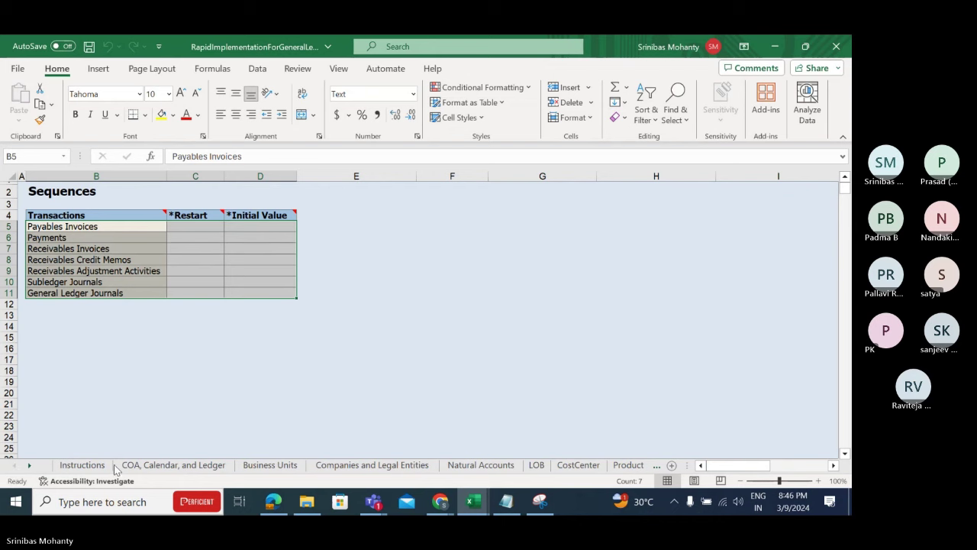
{"action": "left_click", "coordinate": [81, 466]}
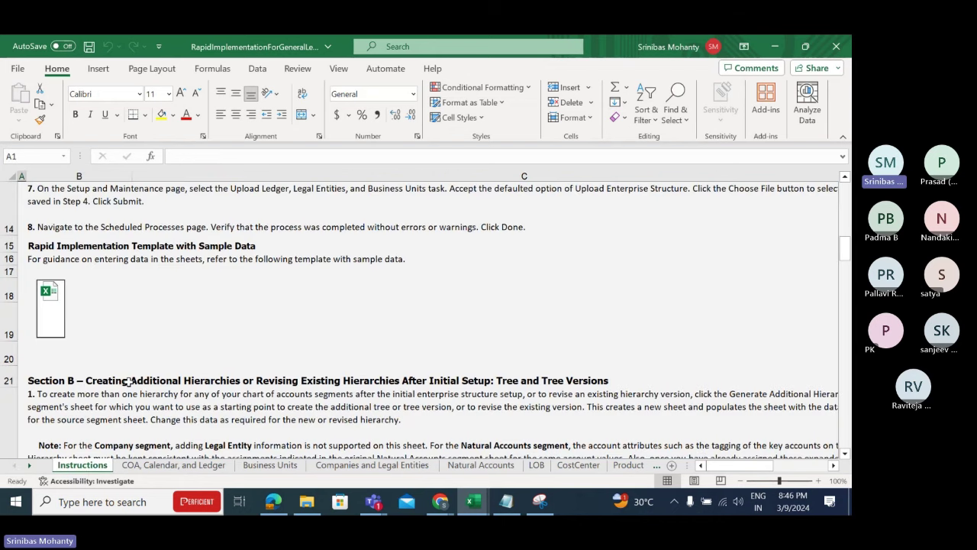
{"action": "left_click", "coordinate": [173, 465]}
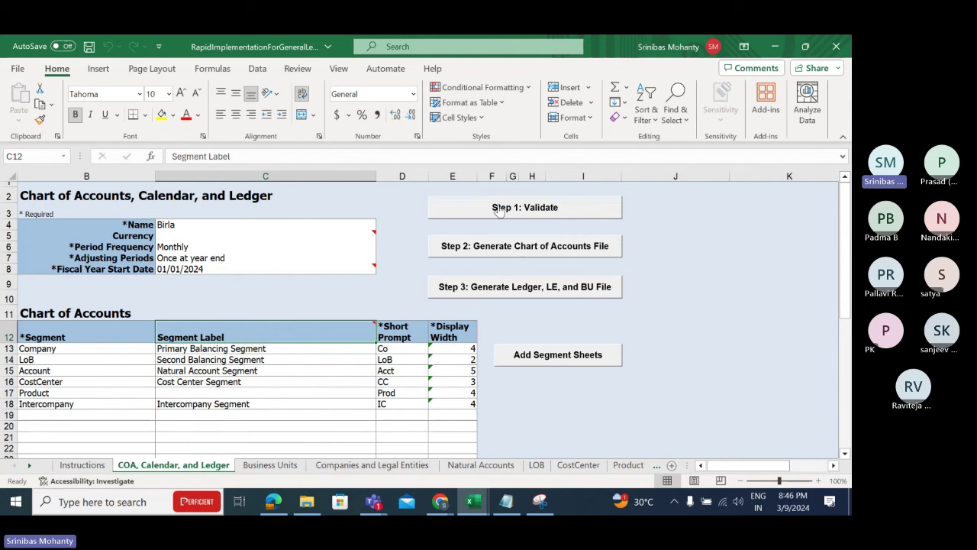
{"action": "scroll", "coordinate": [363, 401], "scroll_direction": "down", "scroll_amount": 2}
{"action": "scroll", "coordinate": [363, 401], "scroll_direction": "up", "scroll_amount": 2}
{"action": "left_click", "coordinate": [555, 209]}
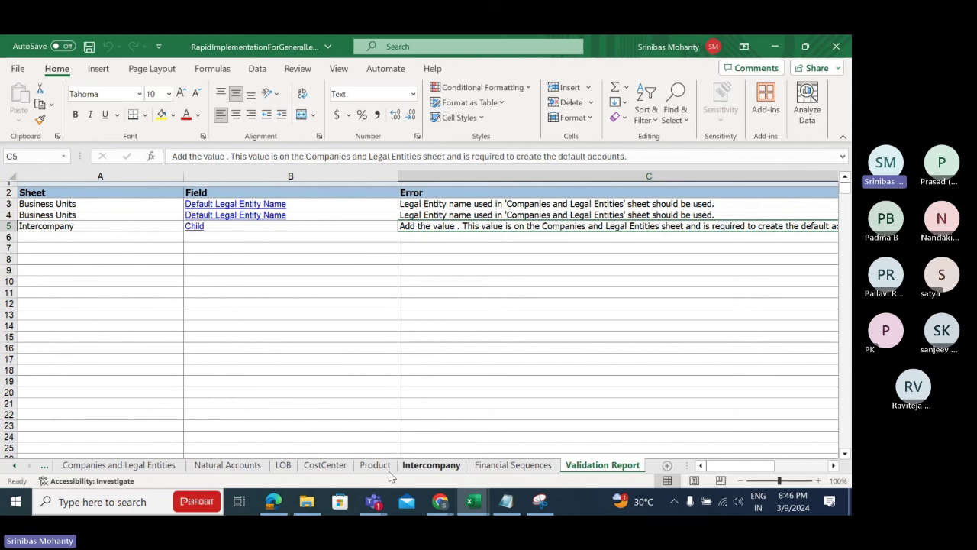
- Compare the company descriptions on the Companies and Legal Entities sheet with those on the Intercompany sheet
{"action": "left_click", "coordinate": [118, 467]}
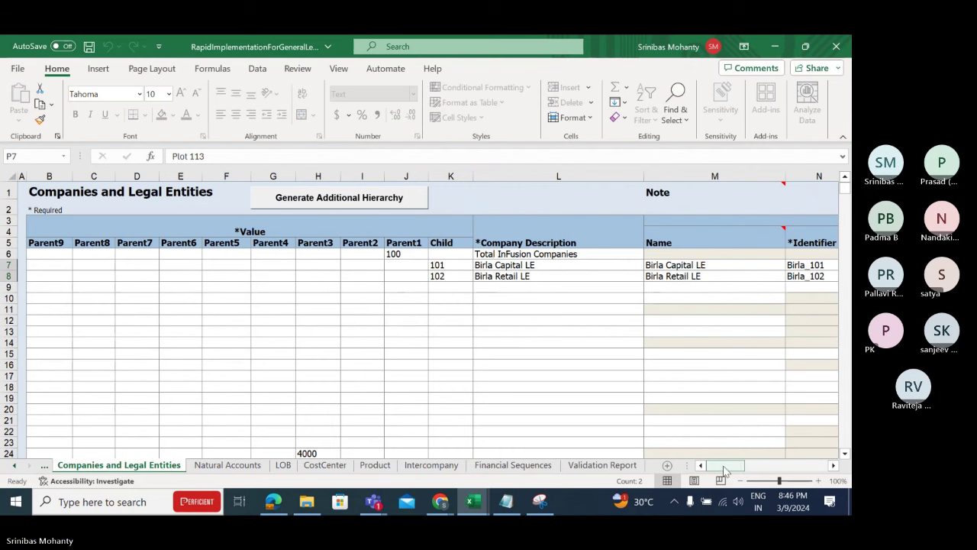
{"action": "left_click_drag", "start_coordinate": [724, 471], "coordinate": [675, 488]}
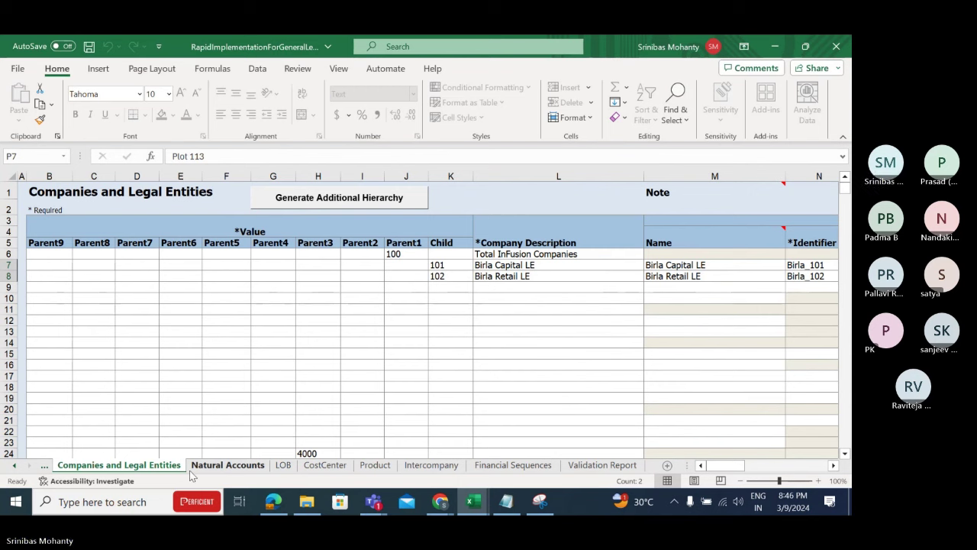
{"action": "left_click", "coordinate": [443, 466]}
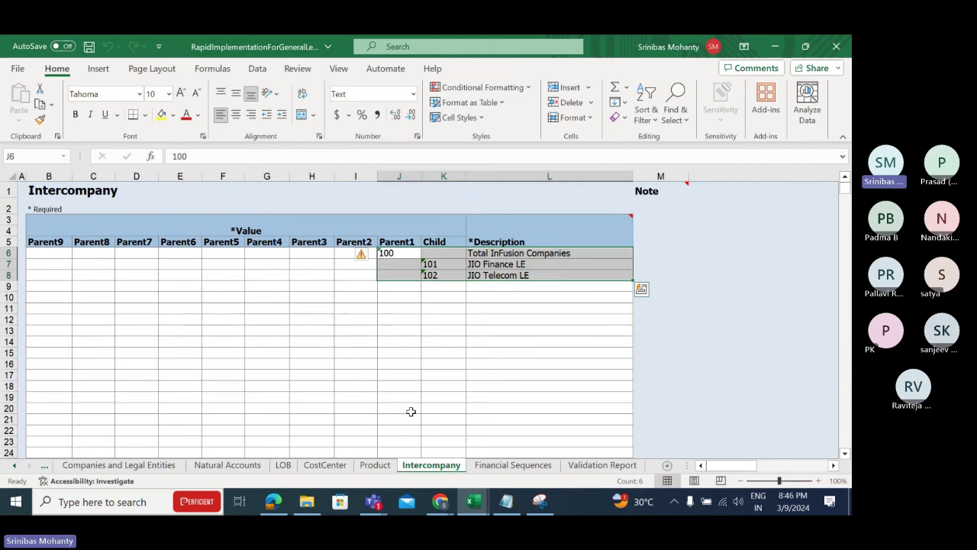
{"action": "left_click", "coordinate": [496, 265]}
{"action": "left_click_drag", "start_coordinate": [496, 252], "coordinate": [469, 274]}
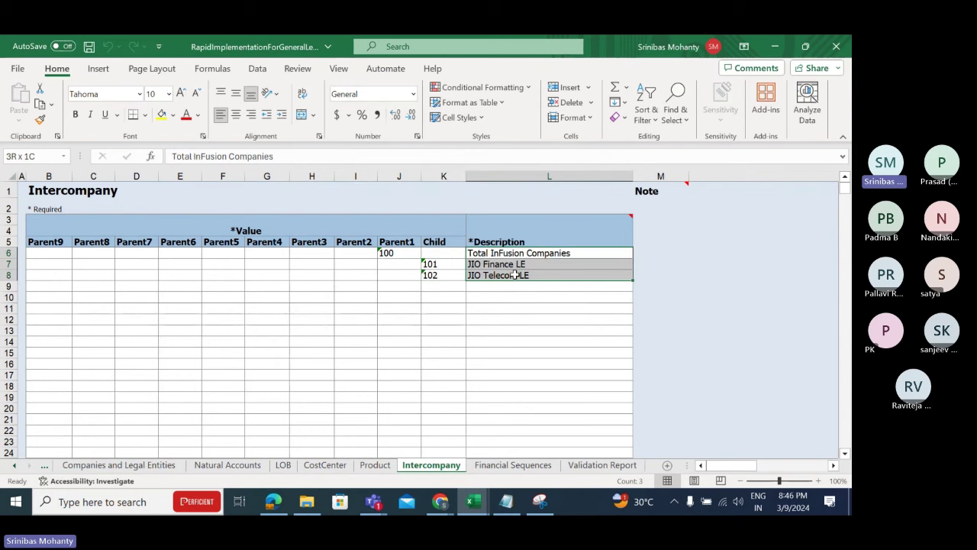
- Copy the Birla Capital LE company description into the description of child value 101 on the Intercompany sheet
{"action": "left_click", "coordinate": [145, 465]}
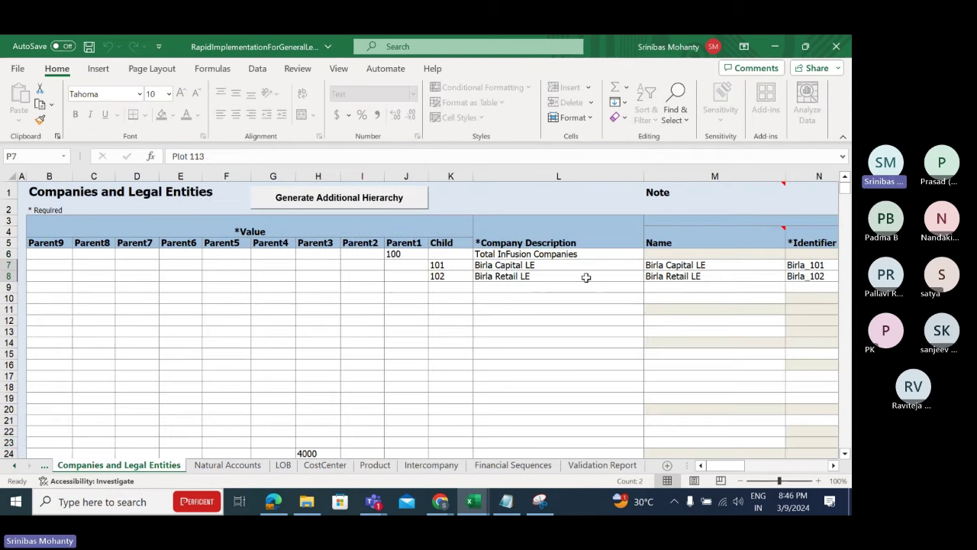
{"action": "left_click", "coordinate": [521, 266]}
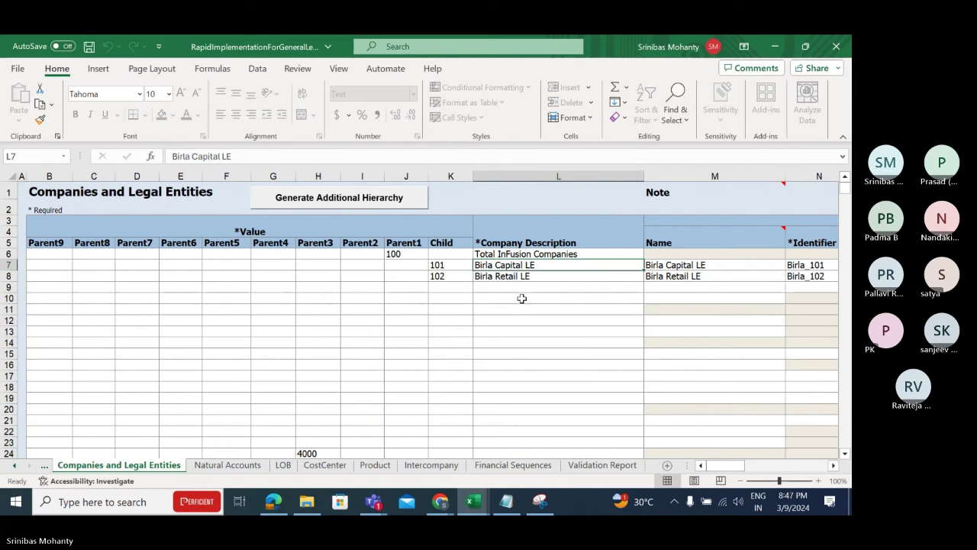
{"action": "key", "text": "ctrl+c"}
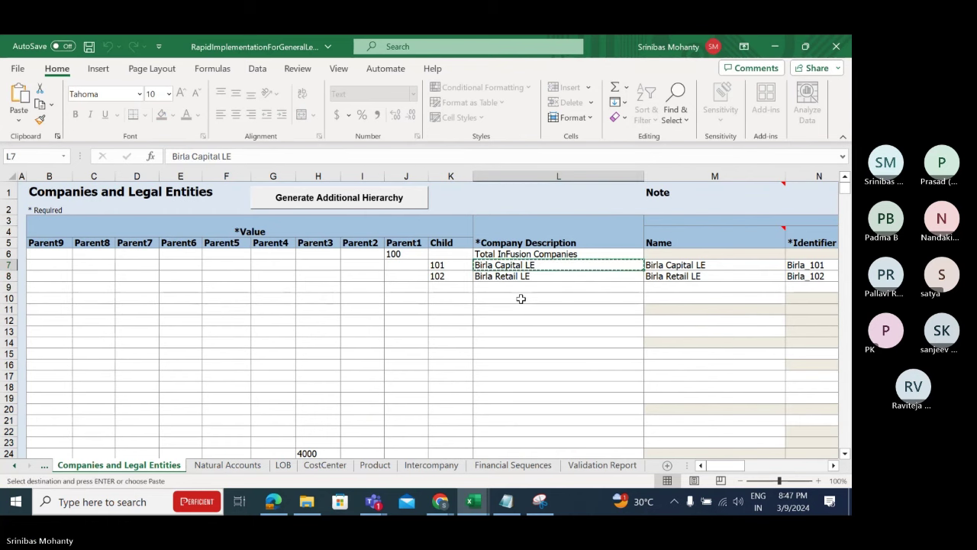
{"action": "left_click", "coordinate": [433, 465]}
{"action": "left_click", "coordinate": [504, 267]}
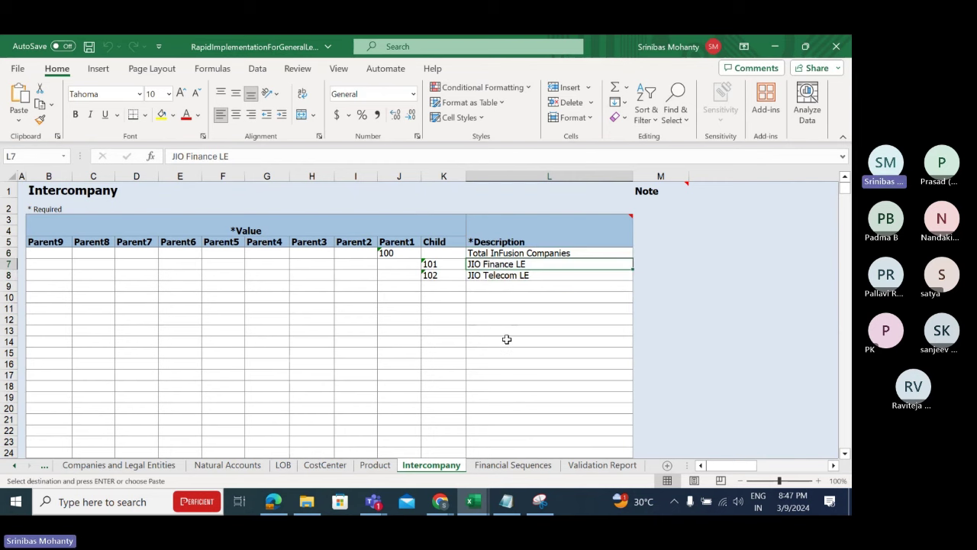
{"action": "key", "text": "ctrl+v"}
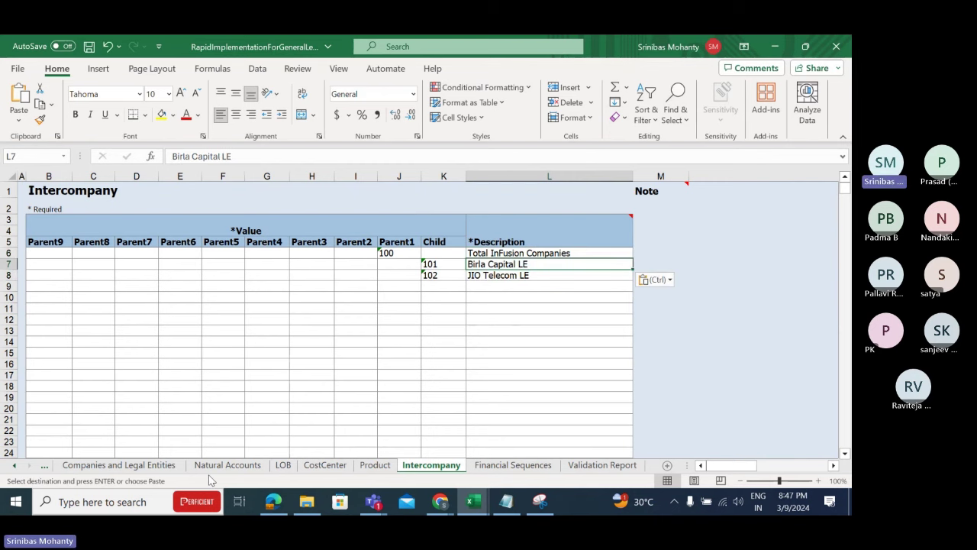
- Copy the Birla Retail LE company description into the description of child value 102 on the Intercompany sheet
{"action": "left_click", "coordinate": [128, 467]}
{"action": "left_click", "coordinate": [524, 277]}
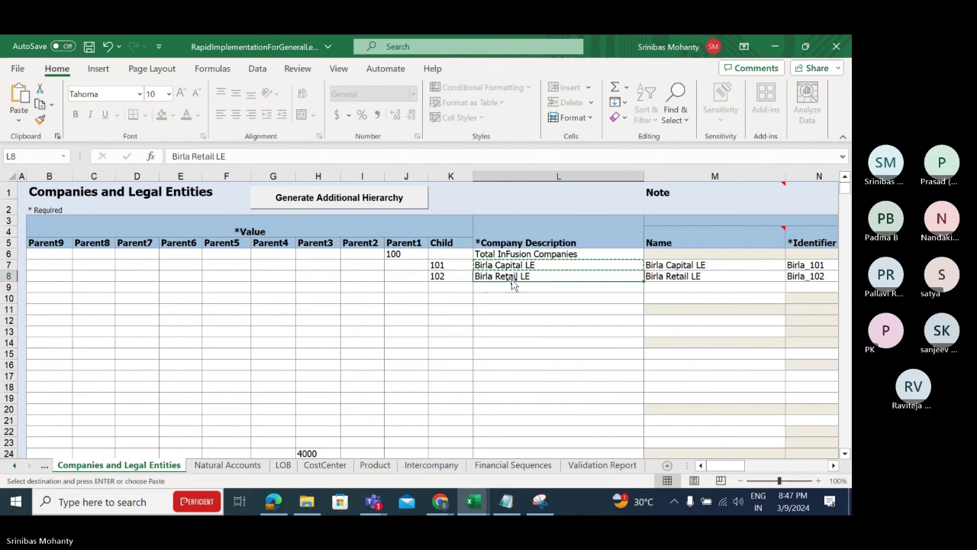
{"action": "key", "text": "ctrl+c"}
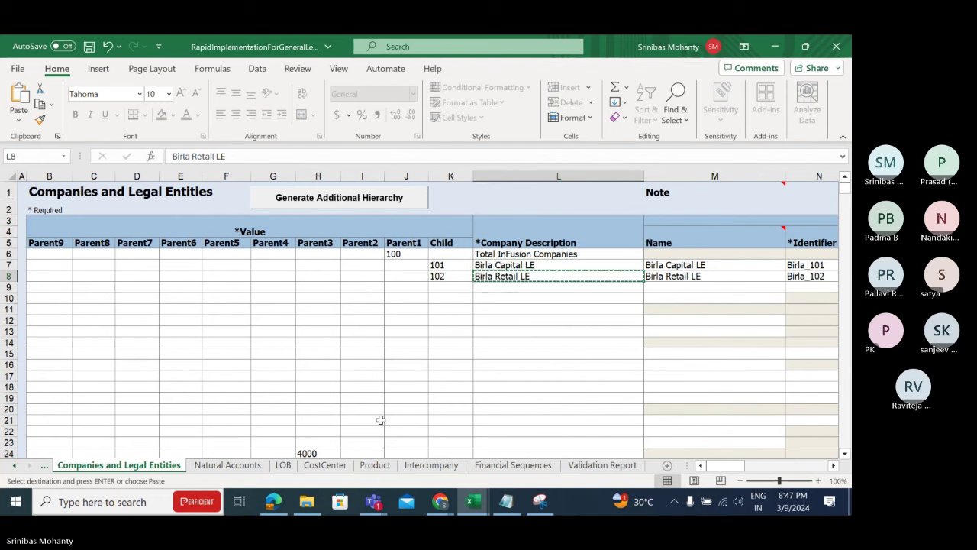
{"action": "left_click", "coordinate": [446, 470]}
{"action": "left_click", "coordinate": [500, 276]}
{"action": "key", "text": "ctrl+v"}
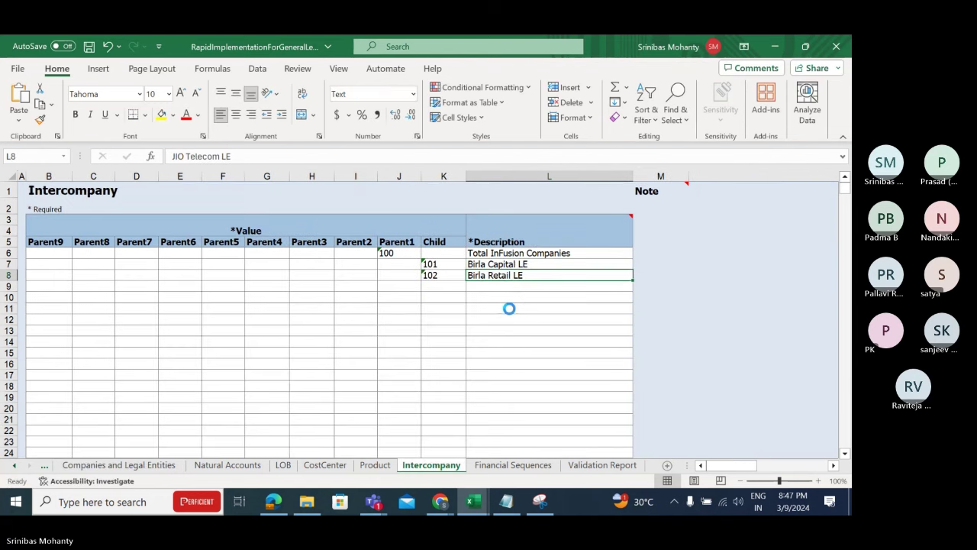
{"action": "left_click", "coordinate": [523, 318]}
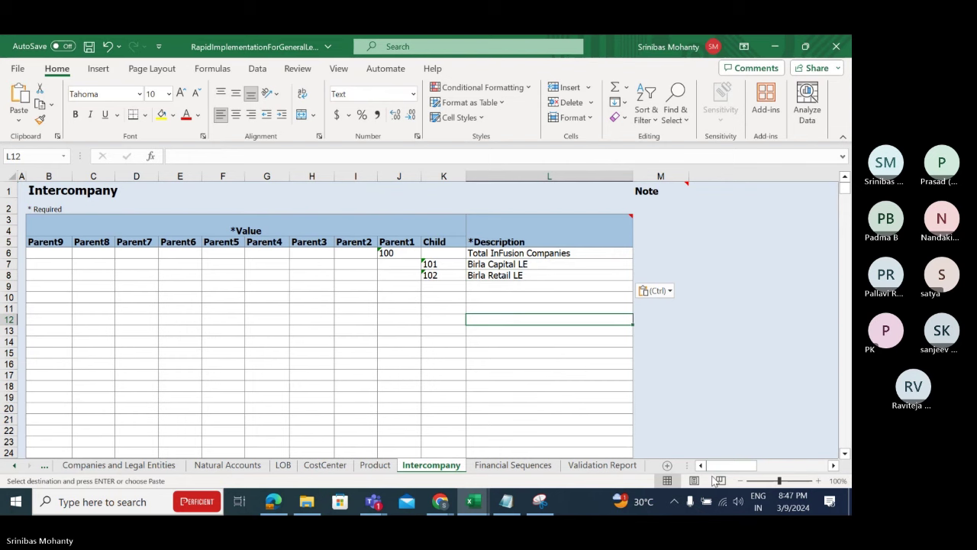
- Following the validation report, replace Birla Business Unit1's default legal entity with Birla Capital LE, copied from the Companies and Legal Entities sheet
{"action": "left_click", "coordinate": [616, 466]}
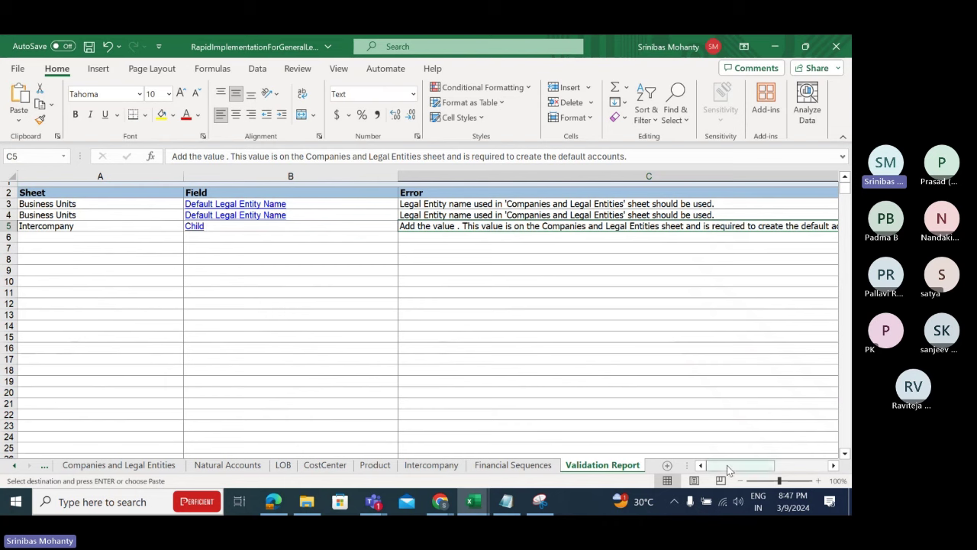
{"action": "left_click_drag", "start_coordinate": [729, 467], "coordinate": [735, 468]}
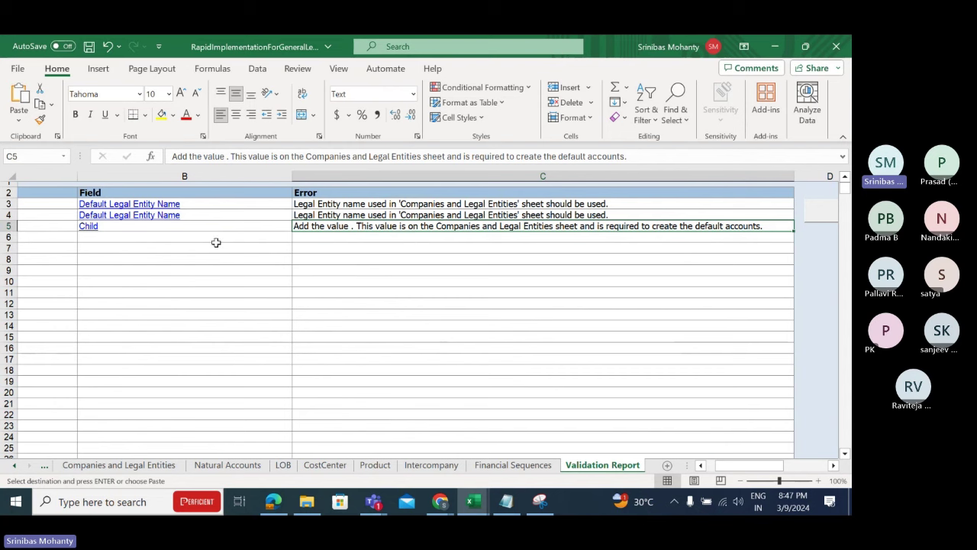
{"action": "left_click_drag", "start_coordinate": [750, 467], "coordinate": [740, 467]}
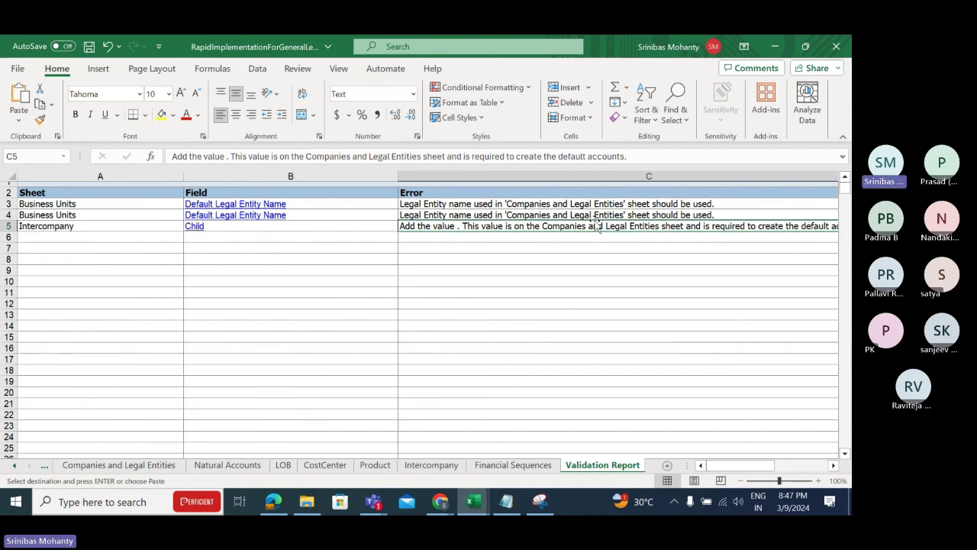
{"action": "left_click", "coordinate": [13, 465]}
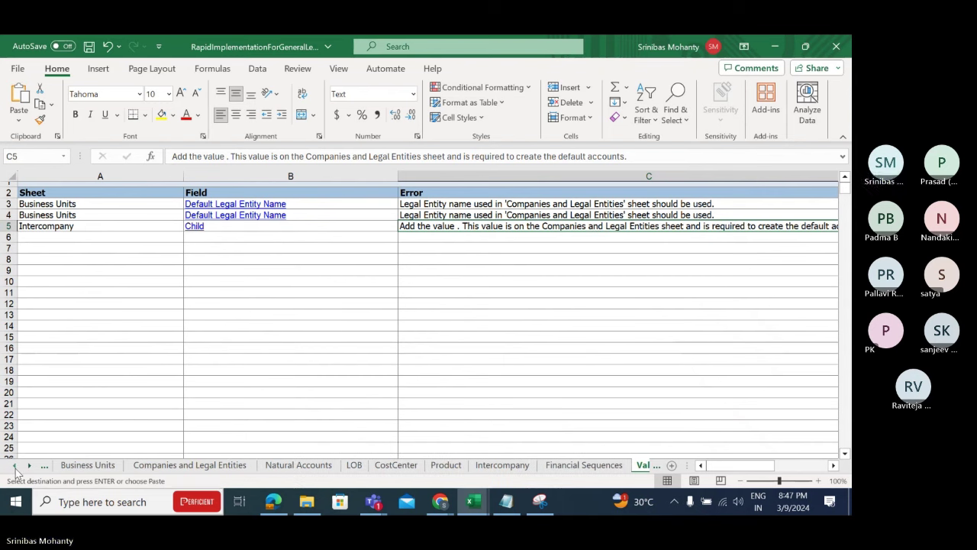
{"action": "left_click", "coordinate": [88, 465]}
{"action": "left_click", "coordinate": [262, 235]}
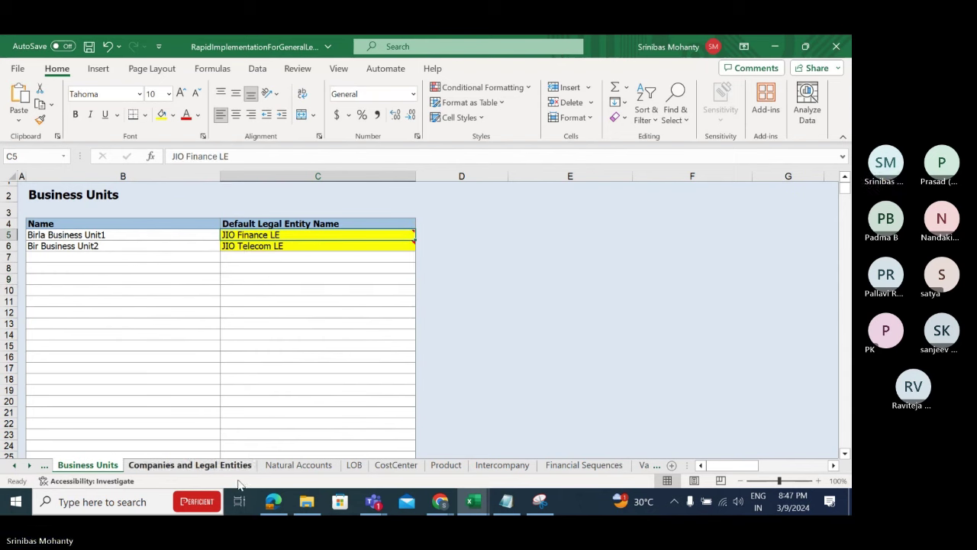
{"action": "left_click", "coordinate": [206, 467]}
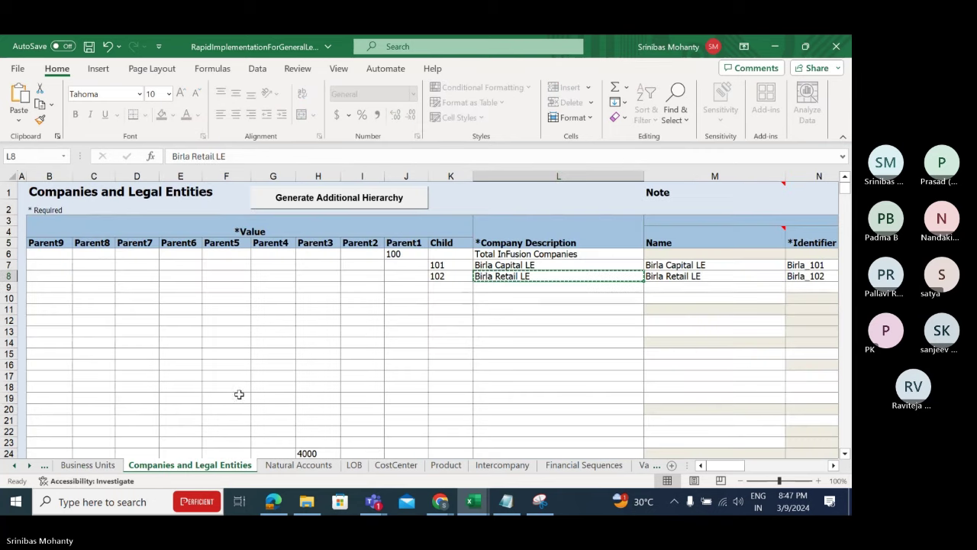
{"action": "left_click", "coordinate": [510, 267]}
{"action": "key", "text": "ctrl+c"}
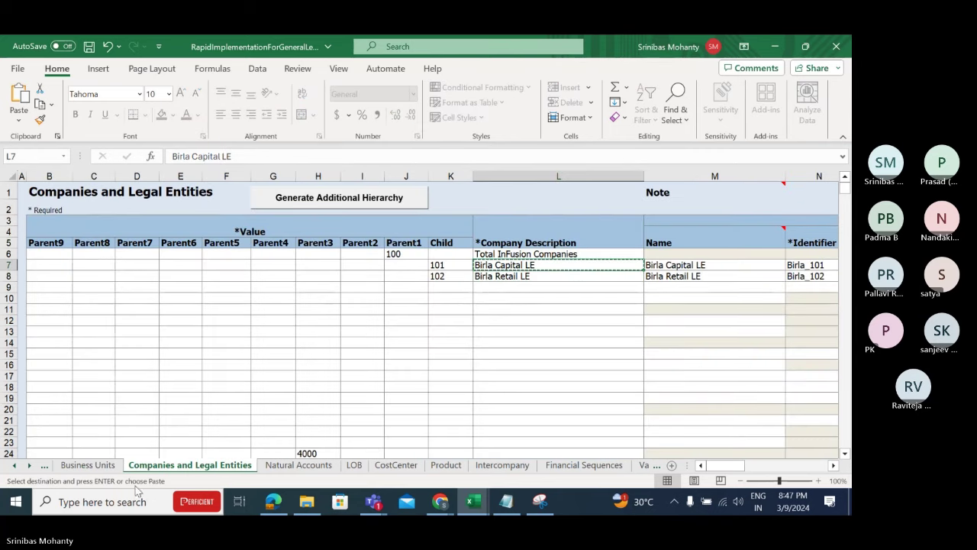
{"action": "left_click", "coordinate": [80, 468]}
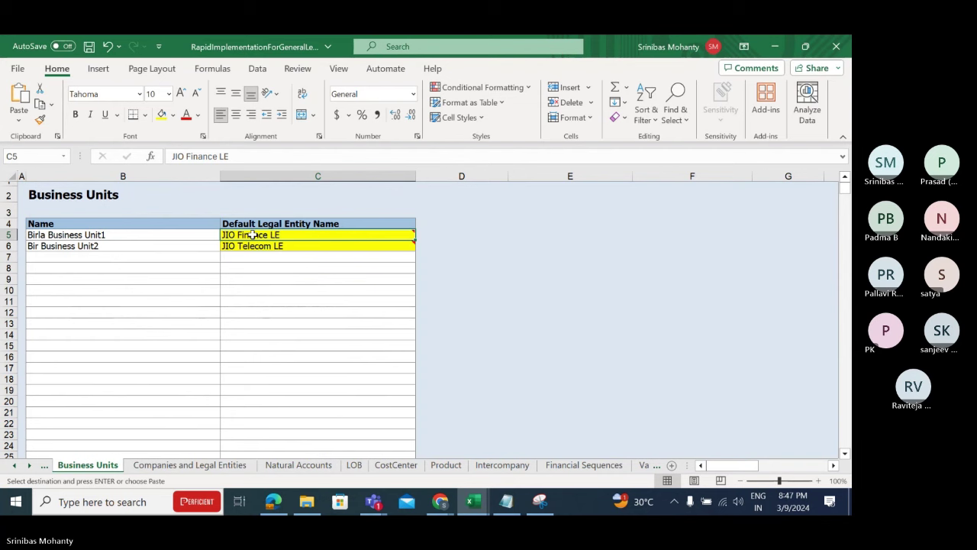
{"action": "key", "text": "Escape"}
{"action": "key", "text": "ctrl+v"}
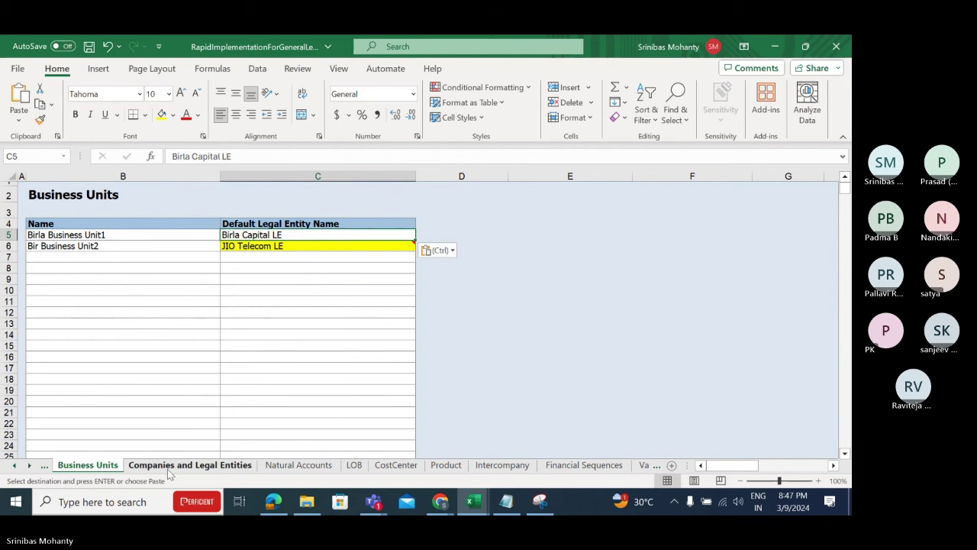
- Copy Birla Retail LE from the Companies and Legal Entities sheet into the default legal entity of Bir Business Unit2
{"action": "left_click", "coordinate": [239, 470]}
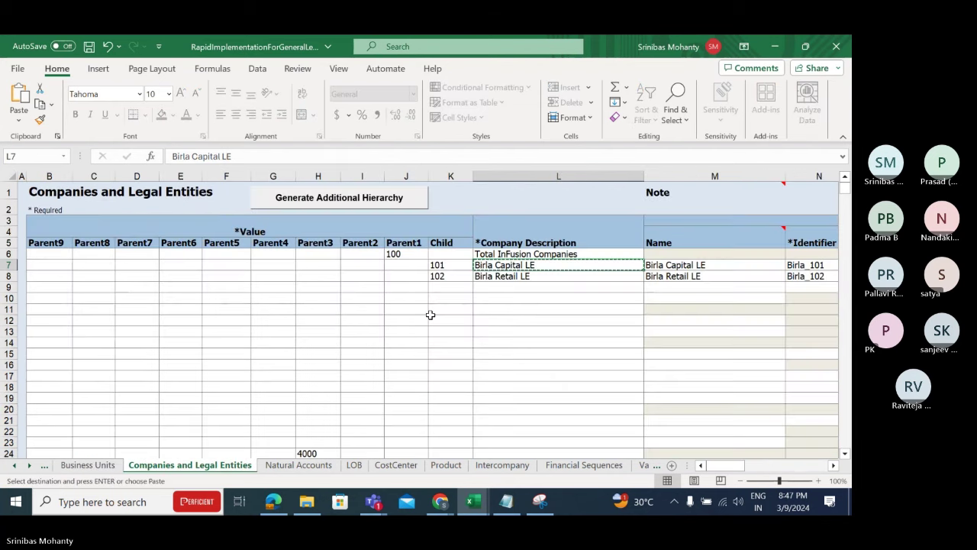
{"action": "left_click", "coordinate": [522, 278]}
{"action": "key", "text": "ctrl+c"}
{"action": "left_click", "coordinate": [88, 465]}
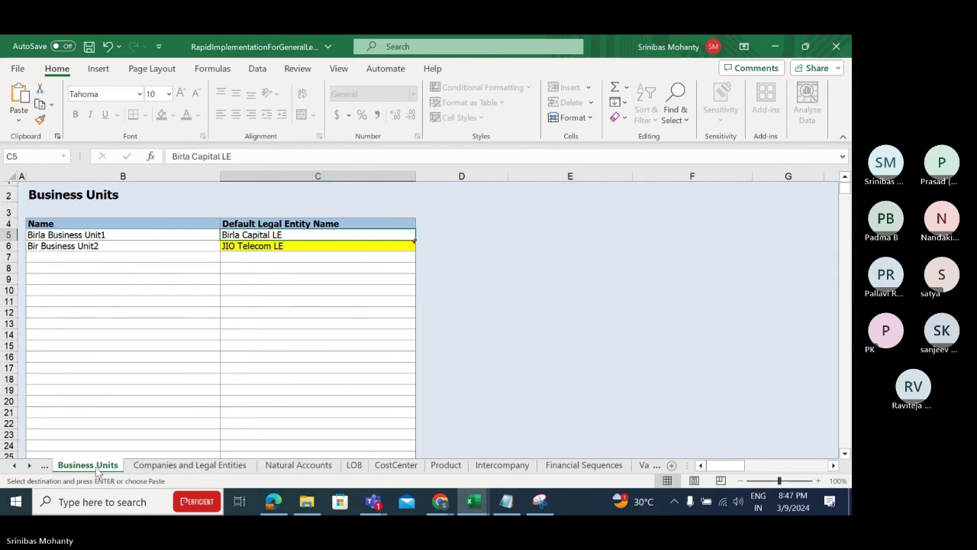
{"action": "left_click", "coordinate": [256, 249]}
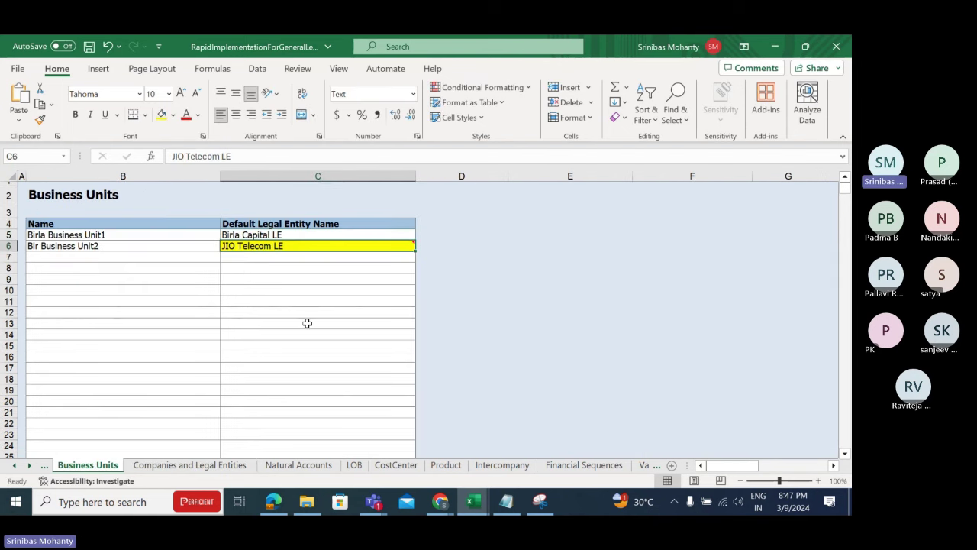
{"action": "key", "text": "ctrl+v"}
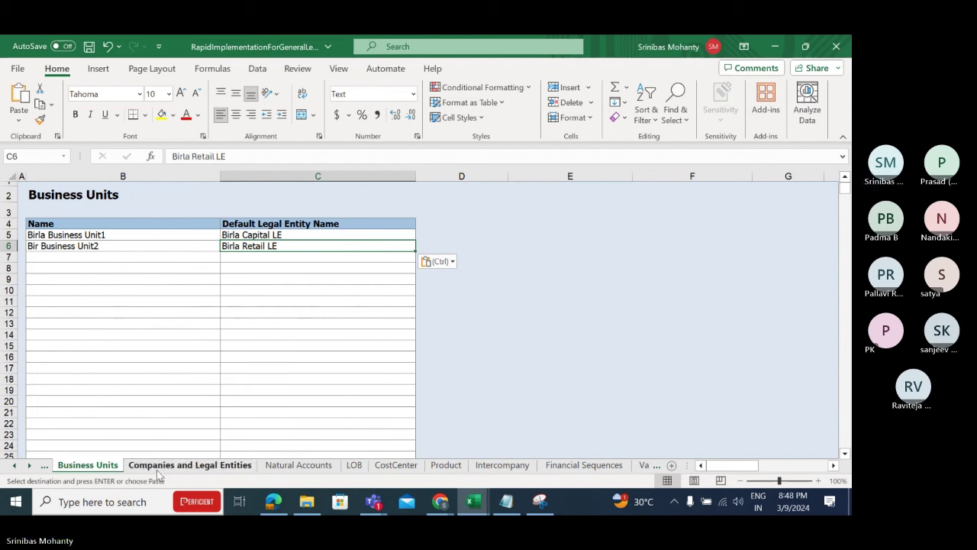
- Rerun the Step 1 validation from the COA, Calendar, and Ledger sheet and try to preview the sample report
{"action": "left_click", "coordinate": [14, 466]}
{"action": "left_click", "coordinate": [13, 466]}
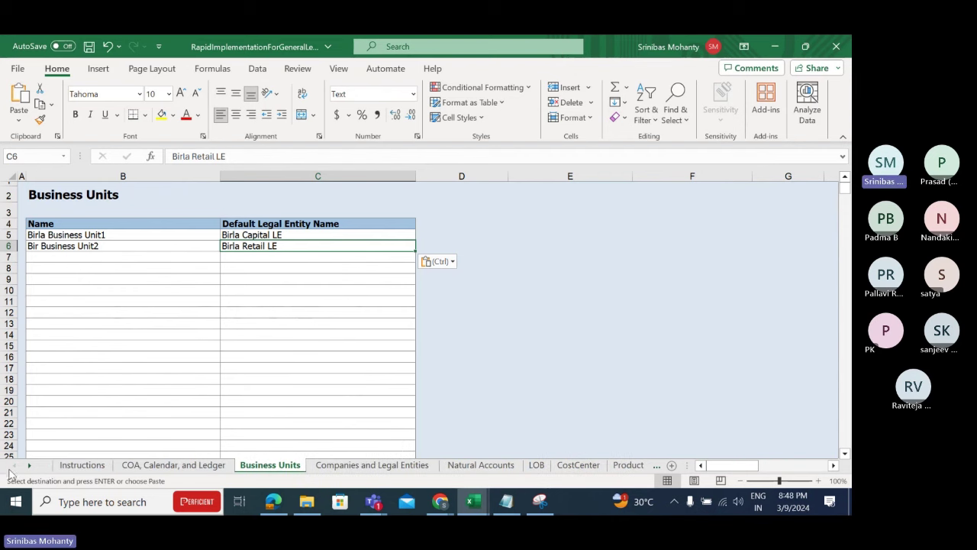
{"action": "left_click", "coordinate": [192, 466]}
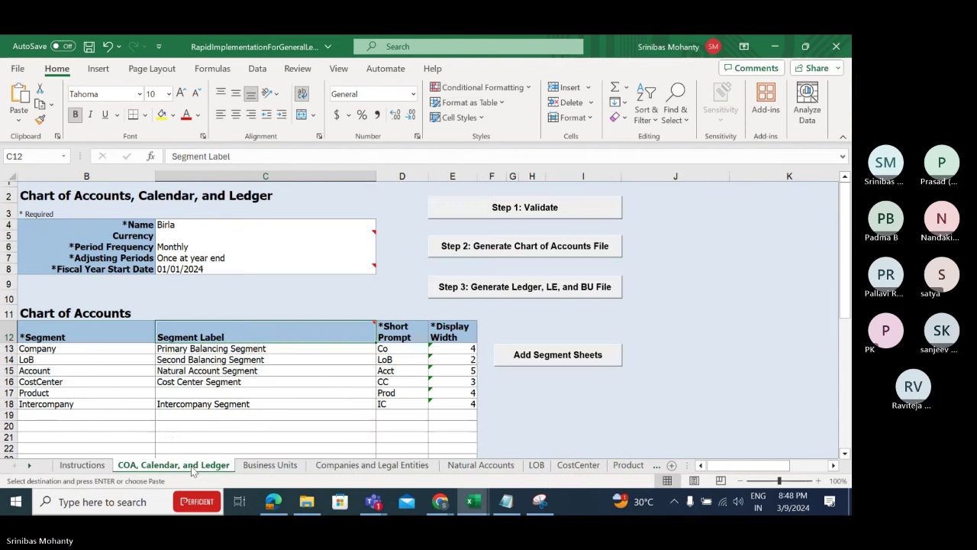
{"action": "left_click", "coordinate": [500, 208]}
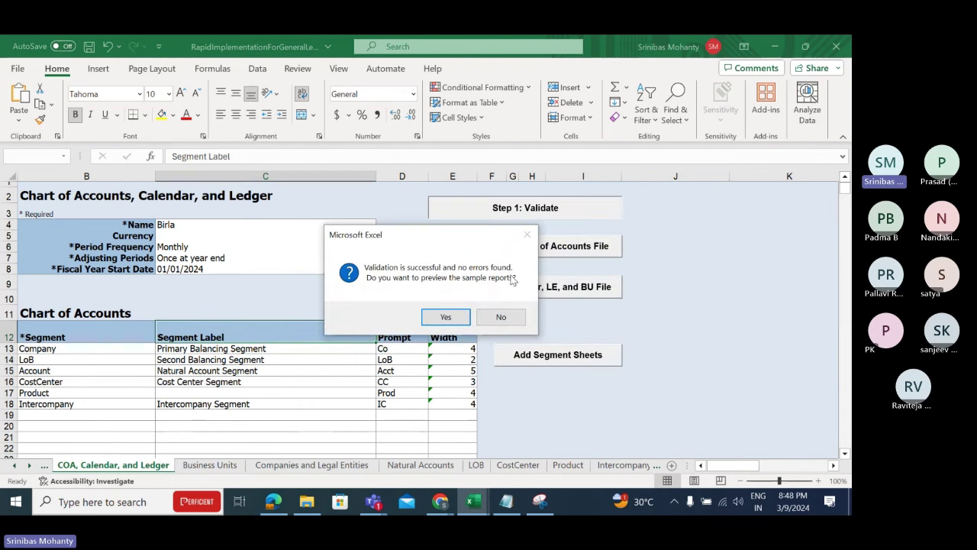
{"action": "left_click", "coordinate": [446, 317]}
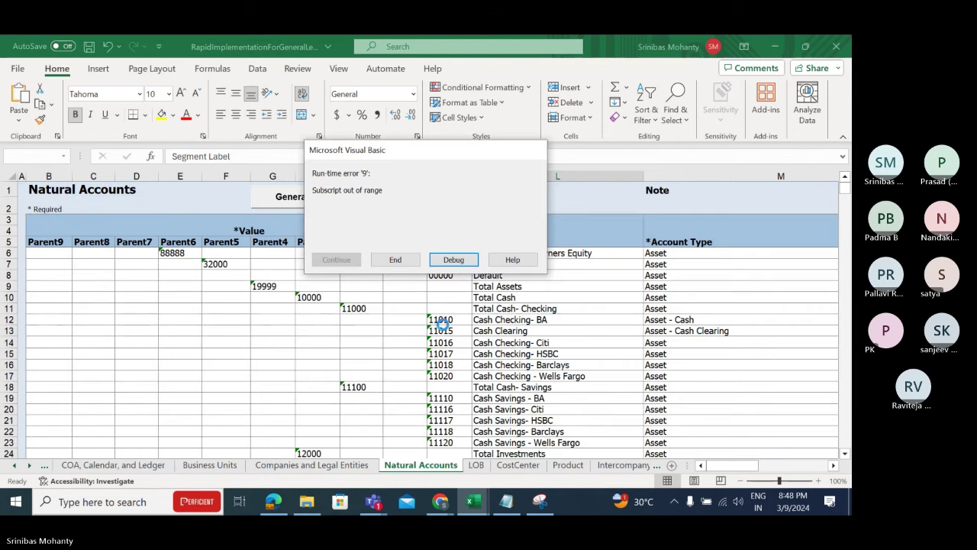
{"action": "left_click", "coordinate": [396, 260]}
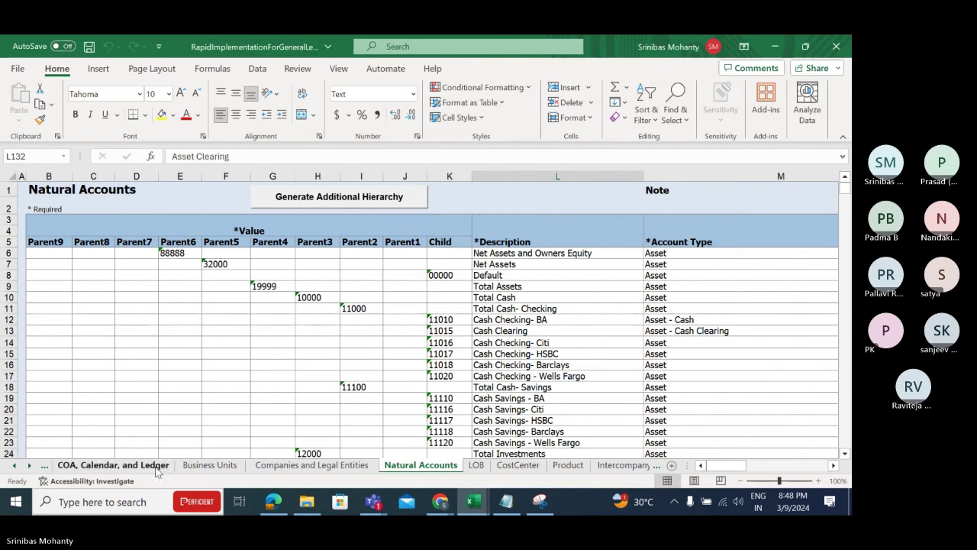
- Generate the Step 2 chart of accounts file from the COA, Calendar, and Ledger sheet and save it to the Desktop as ChartOfAccounts
{"action": "left_click", "coordinate": [29, 465]}
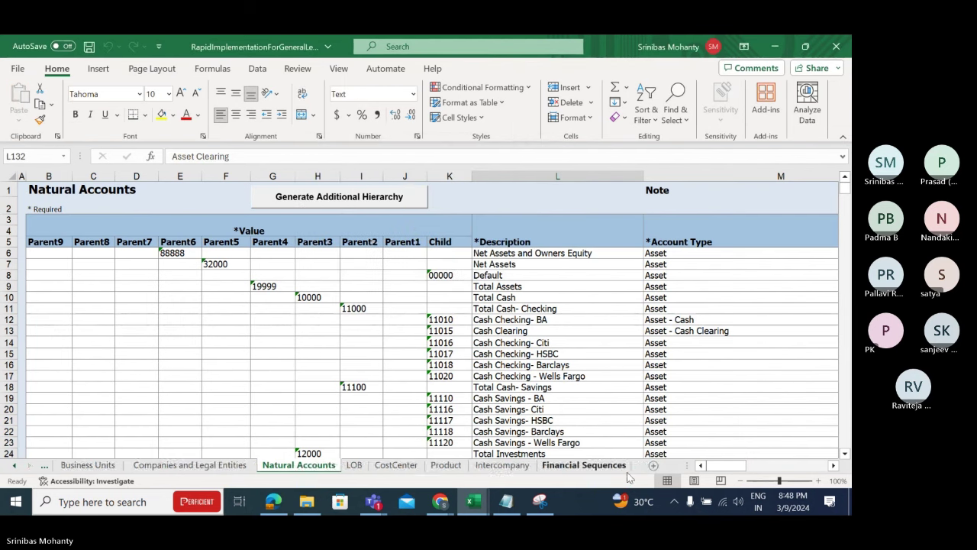
{"action": "left_click", "coordinate": [13, 466]}
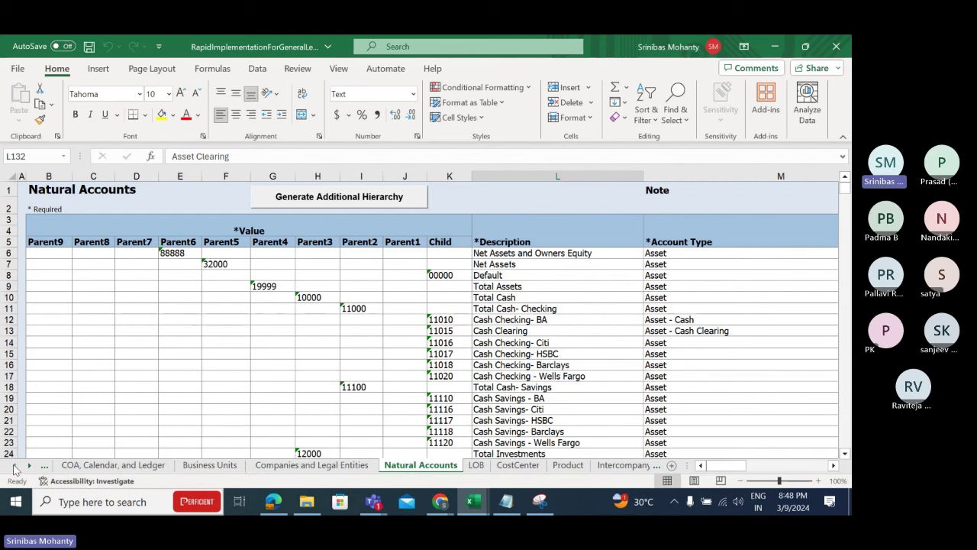
{"action": "left_click", "coordinate": [14, 465]}
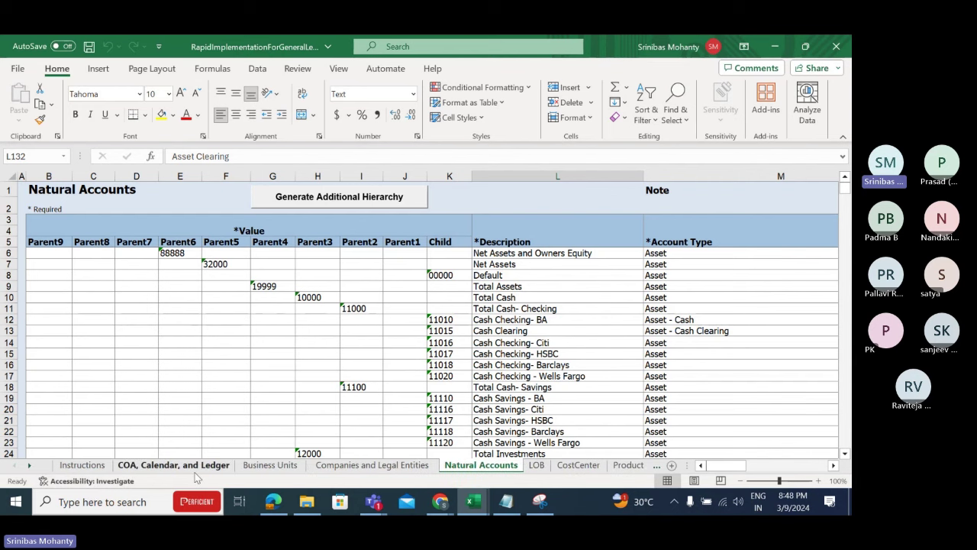
{"action": "left_click", "coordinate": [173, 465]}
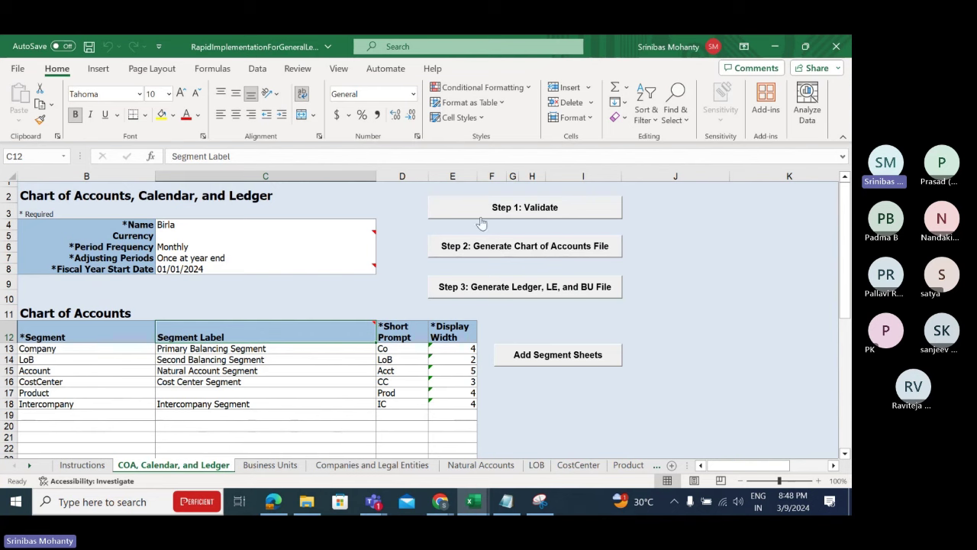
{"action": "left_click", "coordinate": [553, 249]}
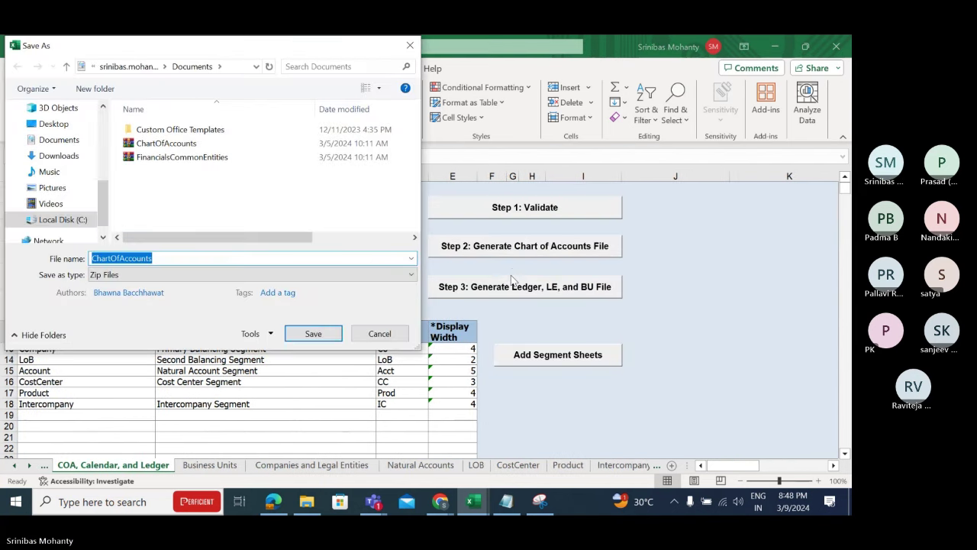
{"action": "left_click", "coordinate": [140, 69]}
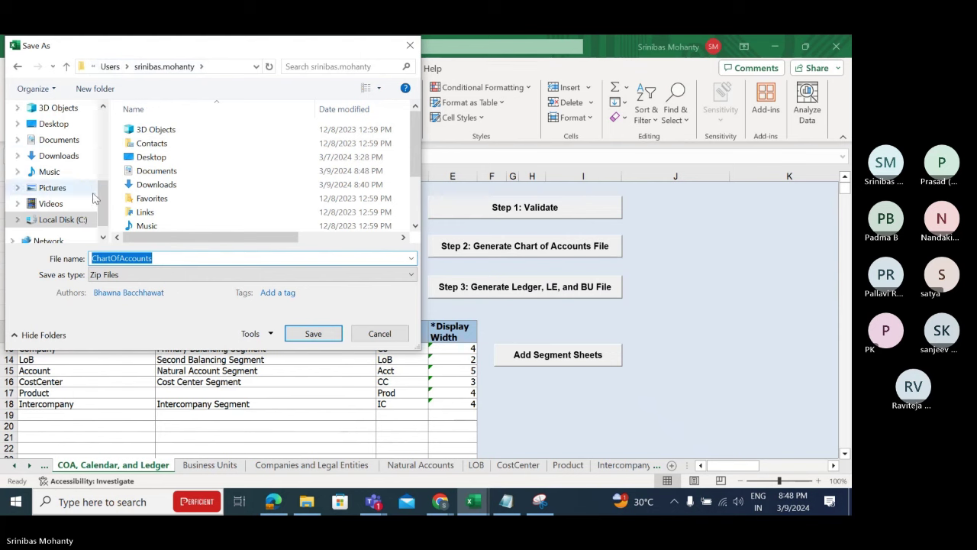
{"action": "scroll", "coordinate": [107, 202], "scroll_direction": "up", "scroll_amount": 1}
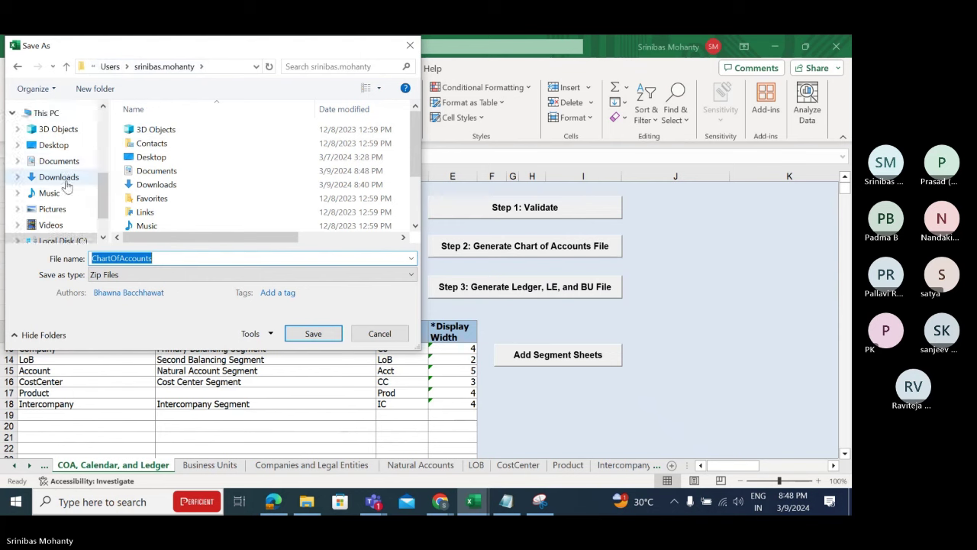
{"action": "left_click", "coordinate": [54, 145]}
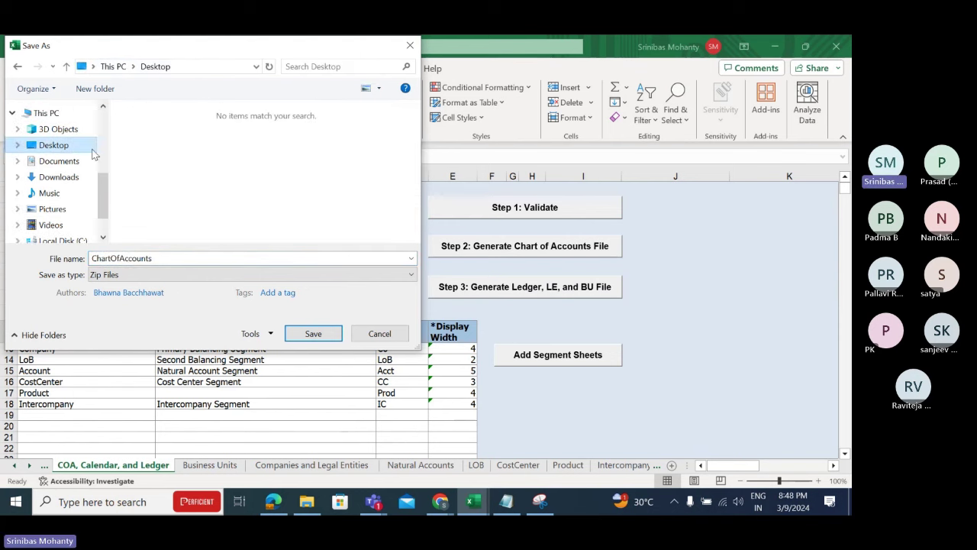
{"action": "left_click", "coordinate": [321, 338]}
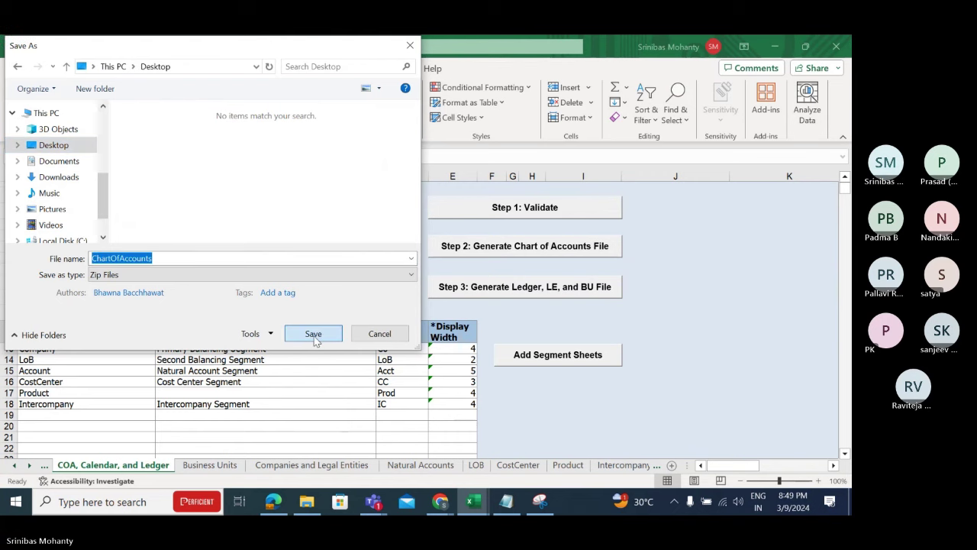
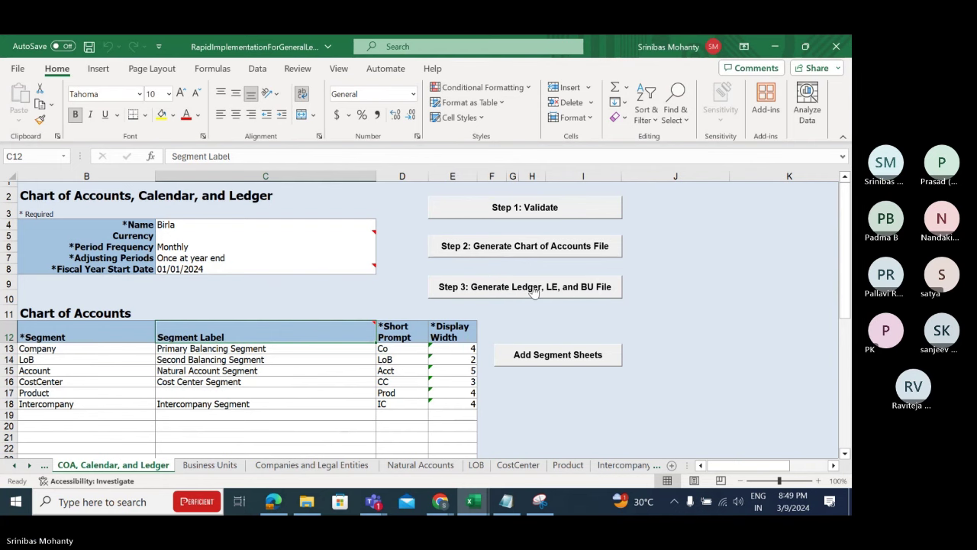
- Generate the Step 3 ledger, LE, and BU file and save it to the Desktop as FinancialsCommonEntities
{"action": "left_click", "coordinate": [533, 288]}
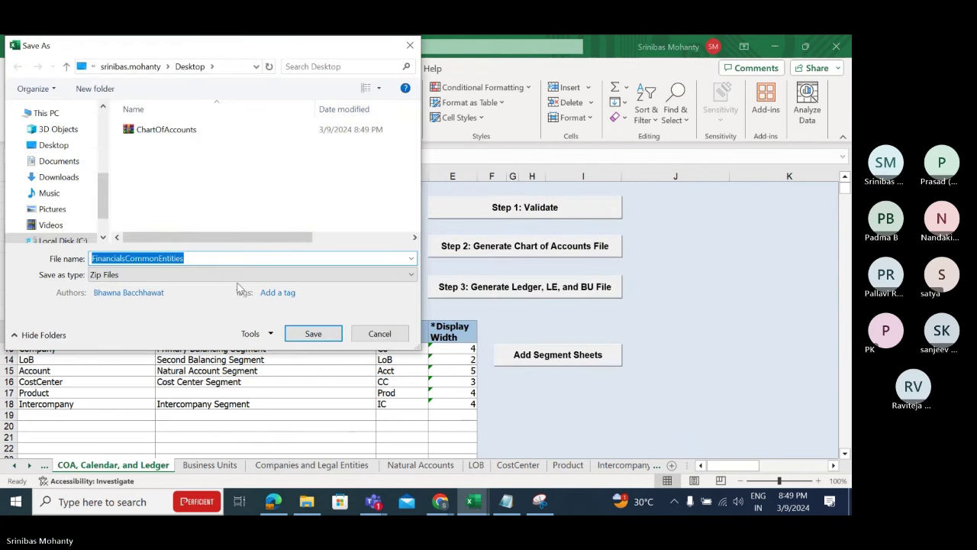
{"action": "left_click", "coordinate": [313, 334]}
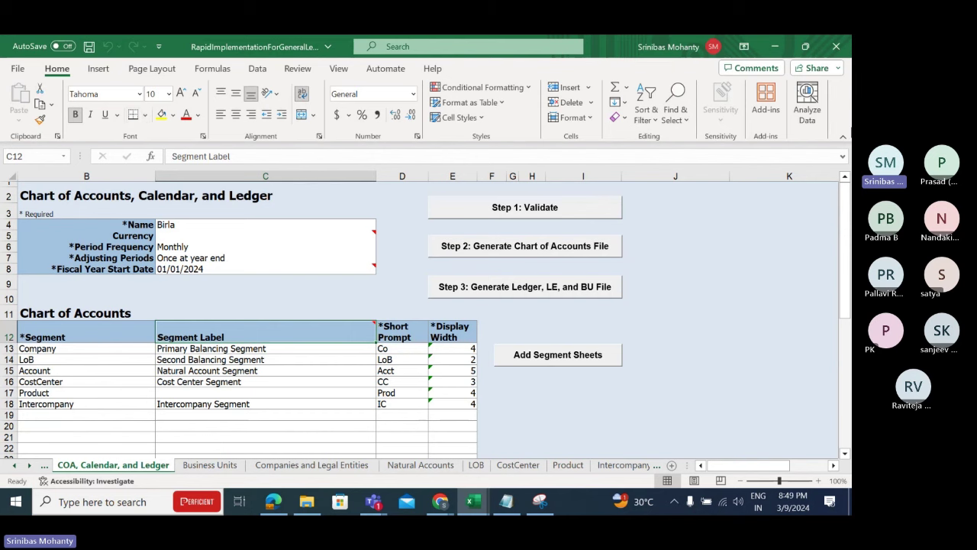
- Locate the two generated zip files on the desktop, and switch to the Setup and Maintenance task list in Chrome
{"action": "left_click", "coordinate": [778, 48]}
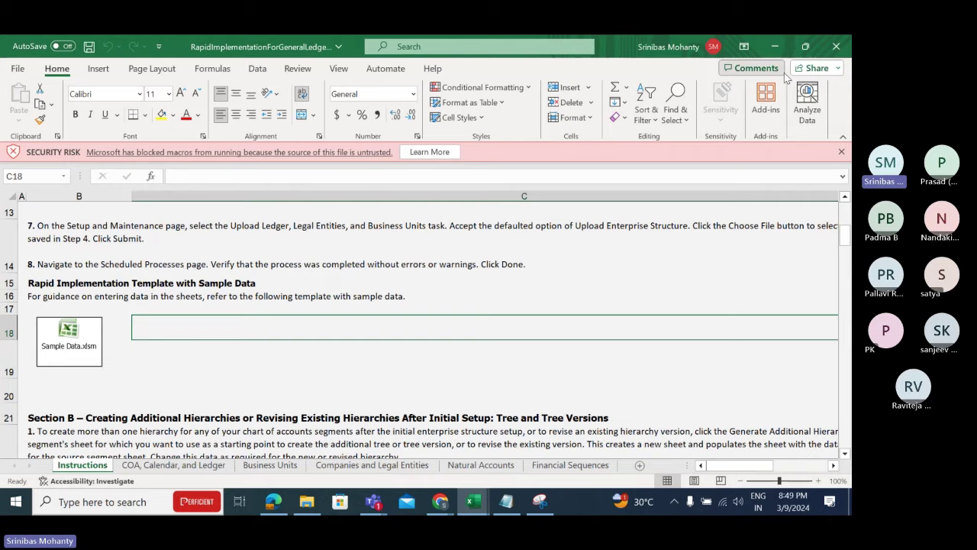
{"action": "key", "text": "super+d"}
{"action": "left_click_drag", "start_coordinate": [341, 420], "coordinate": [203, 324]}
{"action": "left_click", "coordinate": [618, 377]}
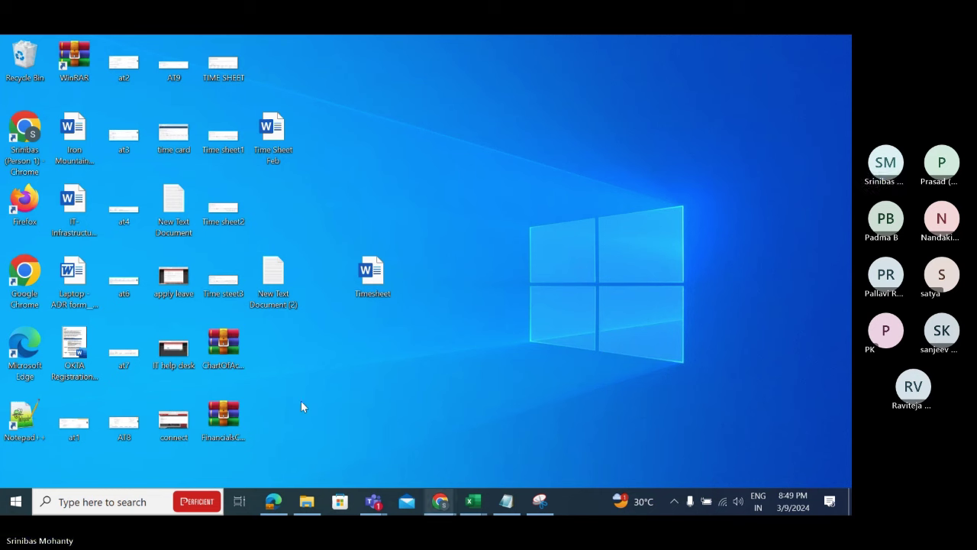
{"action": "left_click_drag", "start_coordinate": [295, 441], "coordinate": [202, 323]}
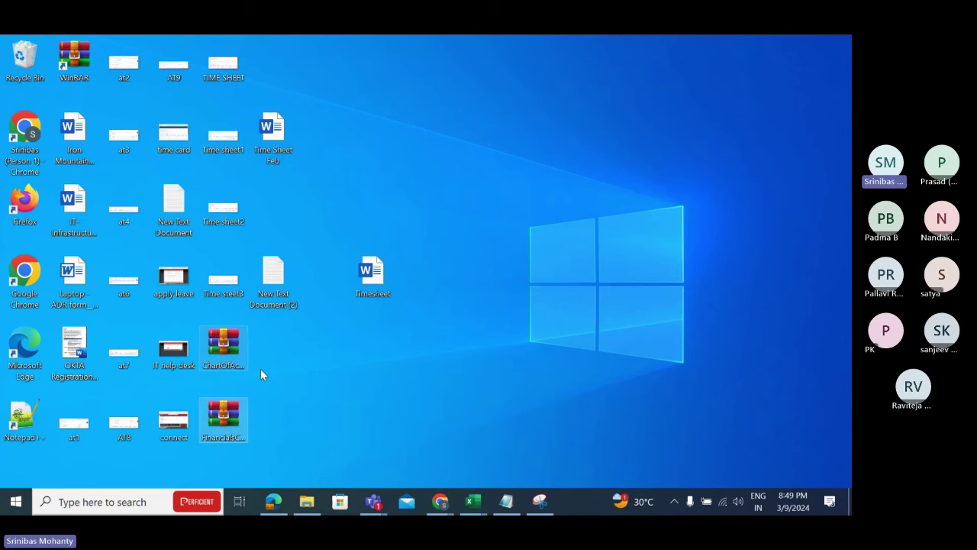
{"action": "left_click", "coordinate": [607, 381]}
{"action": "mouse_move", "coordinate": [442, 504]}
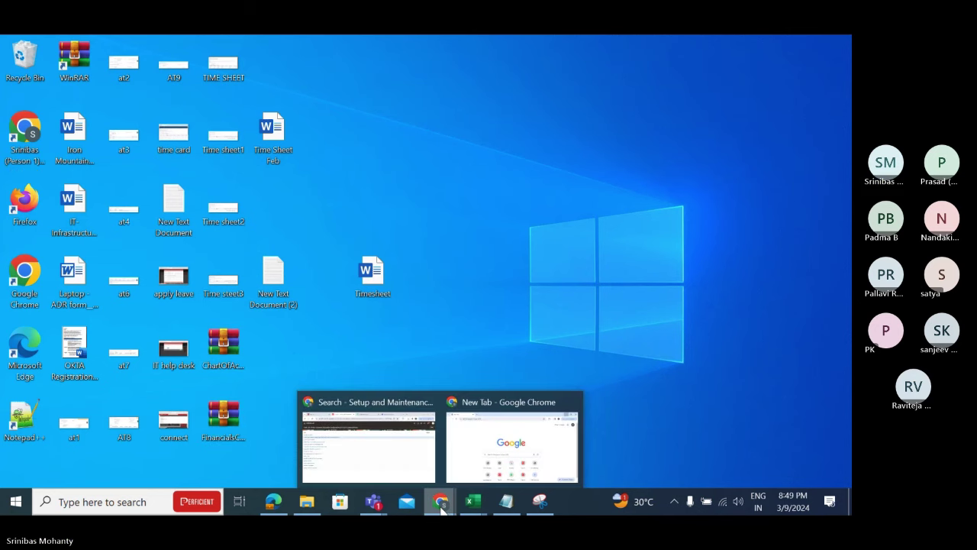
{"action": "left_click", "coordinate": [384, 464]}
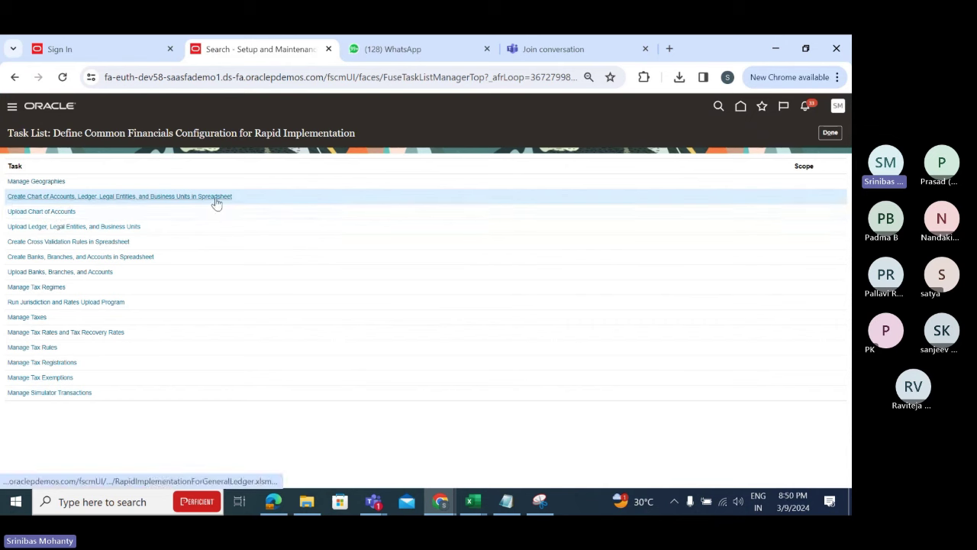
- Submit the Upload Chart of Accounts process with the Upload Enterprise Structure option and the ChartOfAccounts zip from the Documents folder as data file
{"action": "left_click", "coordinate": [46, 214]}
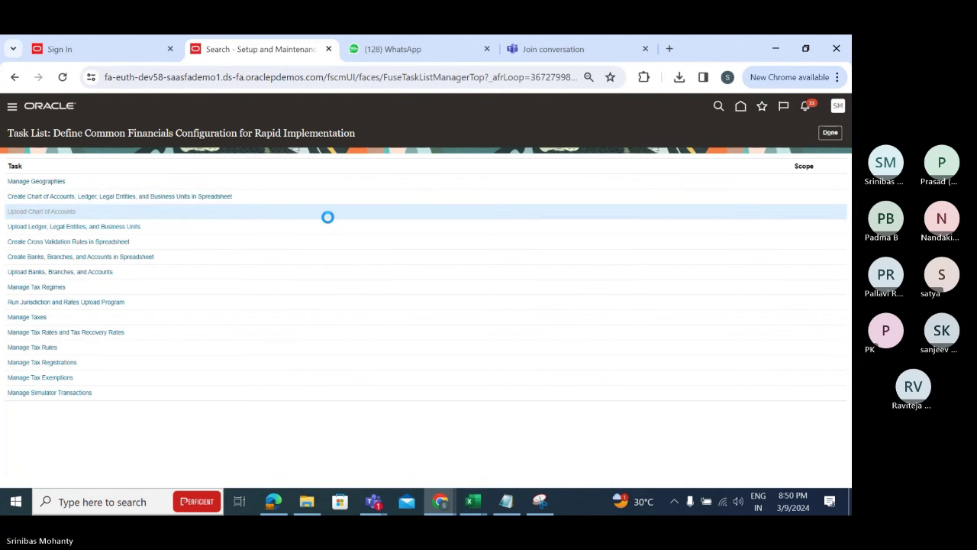
{"action": "left_click", "coordinate": [536, 210]}
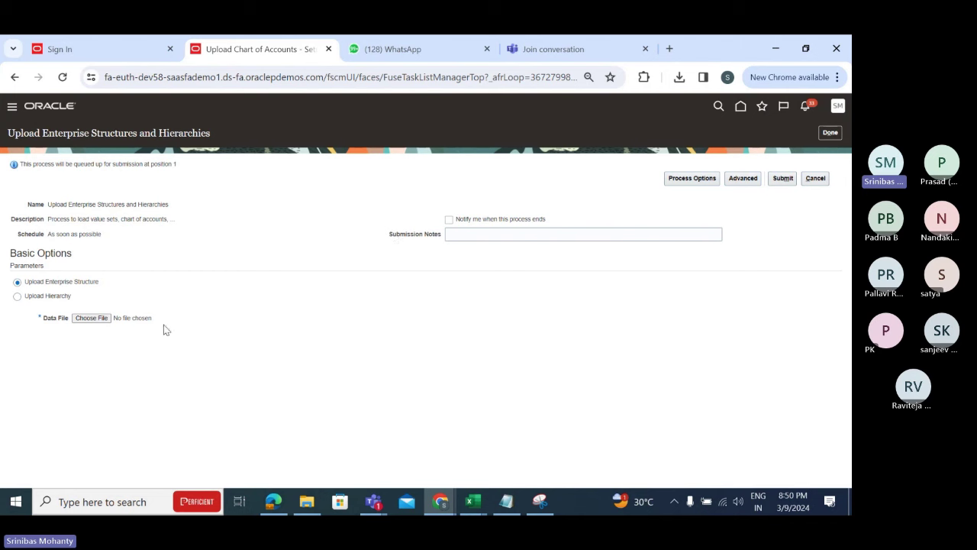
{"action": "left_click", "coordinate": [93, 320]}
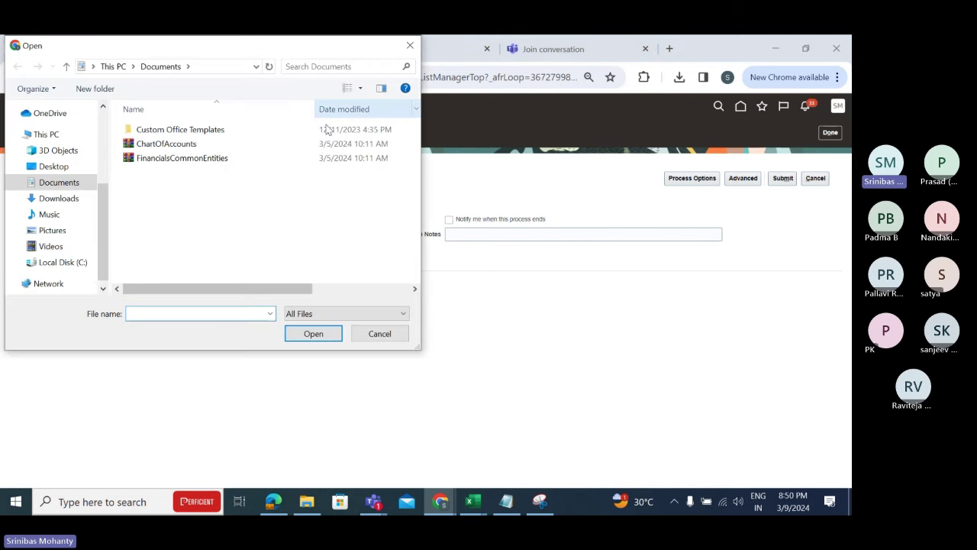
{"action": "left_click", "coordinate": [183, 145]}
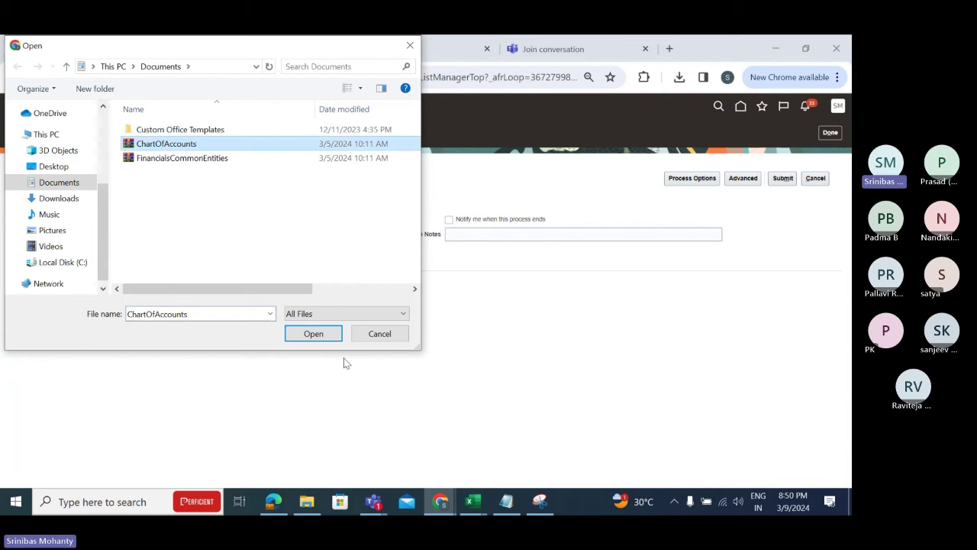
{"action": "left_click", "coordinate": [323, 337]}
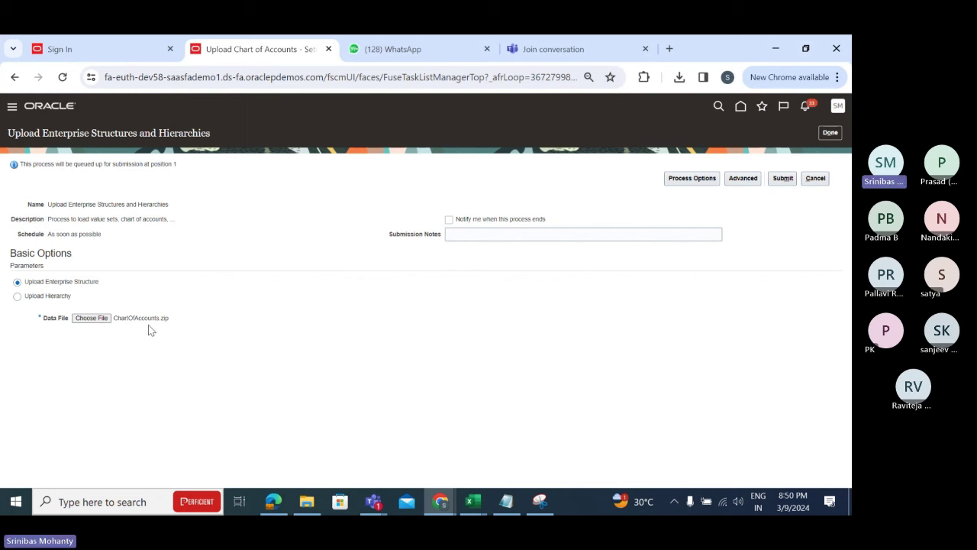
{"action": "left_click", "coordinate": [783, 178]}
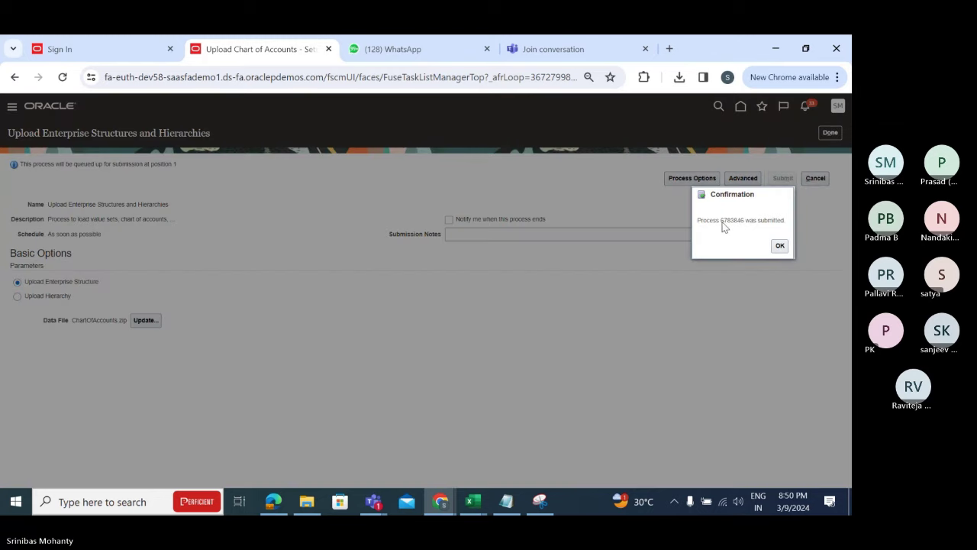
{"action": "left_click_drag", "start_coordinate": [722, 220], "coordinate": [747, 225]}
{"action": "left_click", "coordinate": [780, 245]}
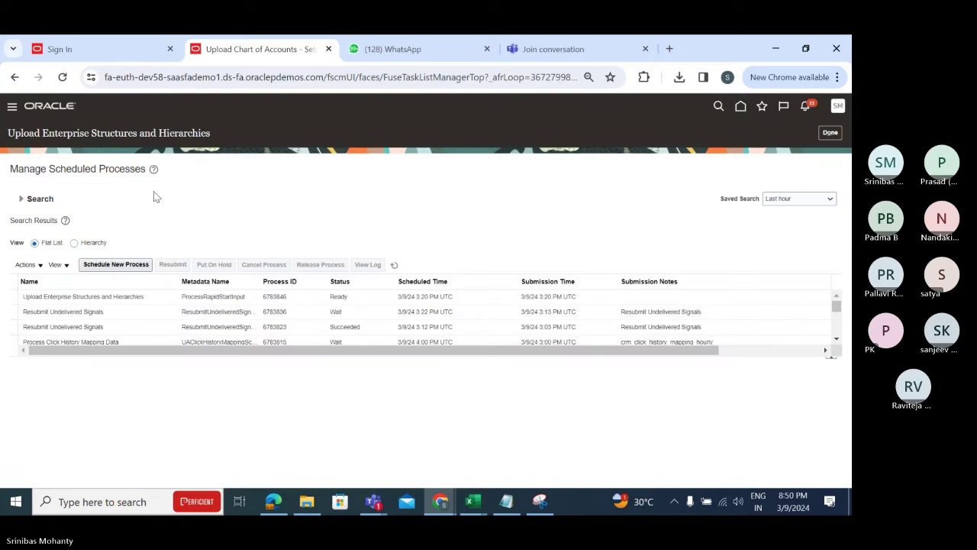
- Open the Oracle home page in a separate browser tab and go to Scheduled Processes under Tools
{"action": "right_click", "coordinate": [743, 108]}
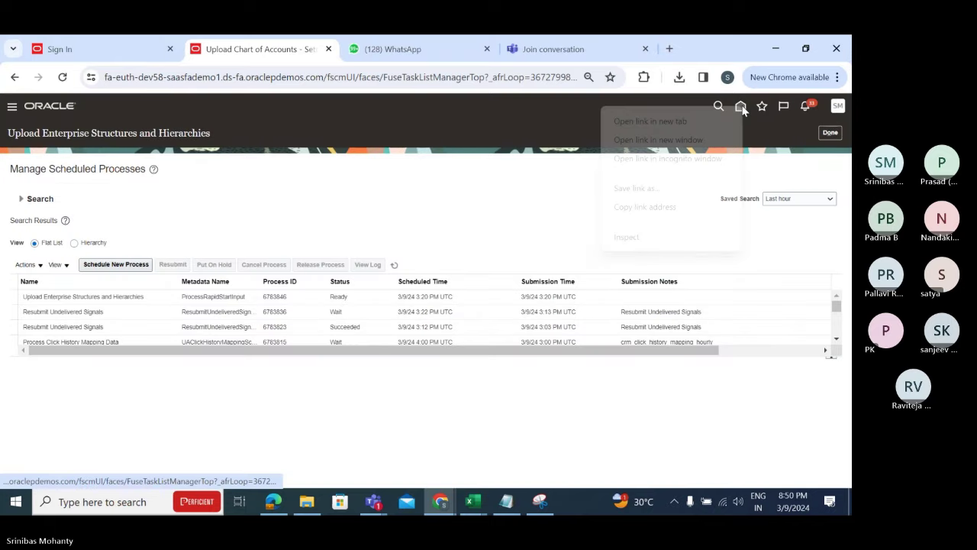
{"action": "left_click", "coordinate": [655, 121]}
{"action": "left_click", "coordinate": [365, 49]}
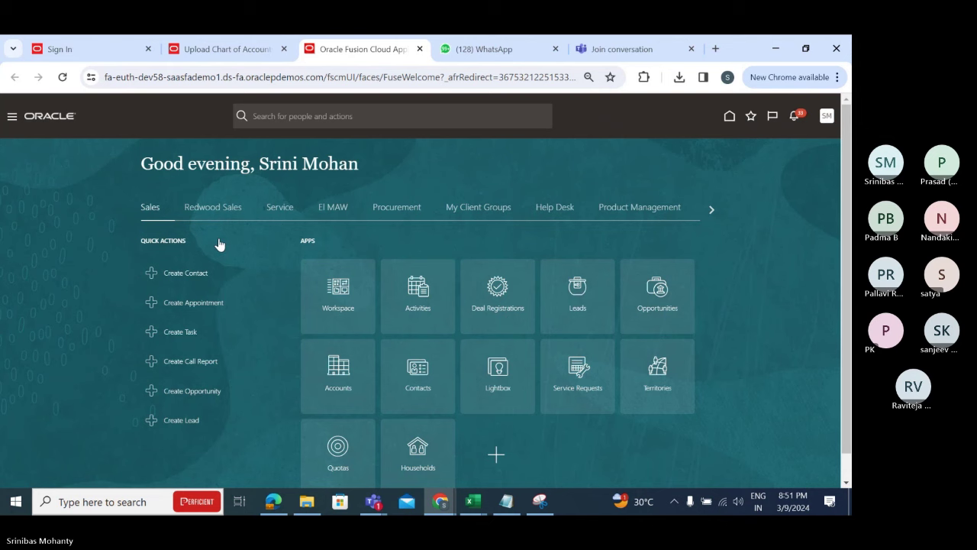
{"action": "left_click", "coordinate": [62, 78]}
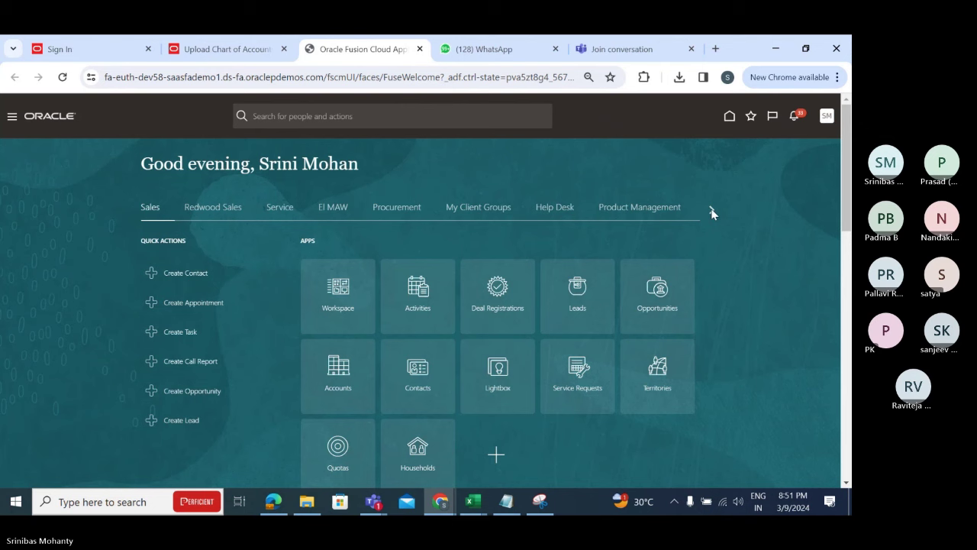
{"action": "left_click", "coordinate": [713, 209]}
{"action": "left_click", "coordinate": [714, 207]}
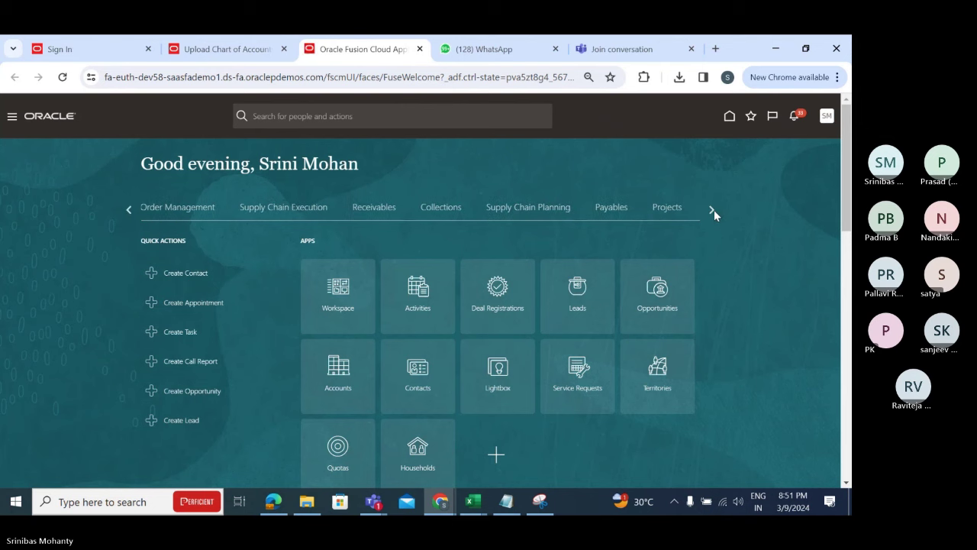
{"action": "left_click", "coordinate": [713, 210]}
{"action": "left_click", "coordinate": [713, 211]}
{"action": "left_click", "coordinate": [713, 211]}
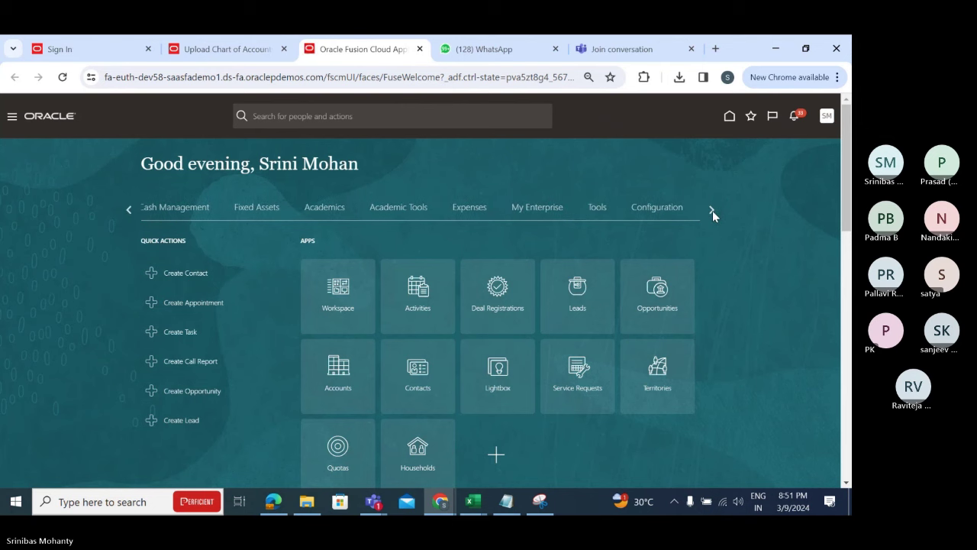
{"action": "left_click", "coordinate": [604, 220]}
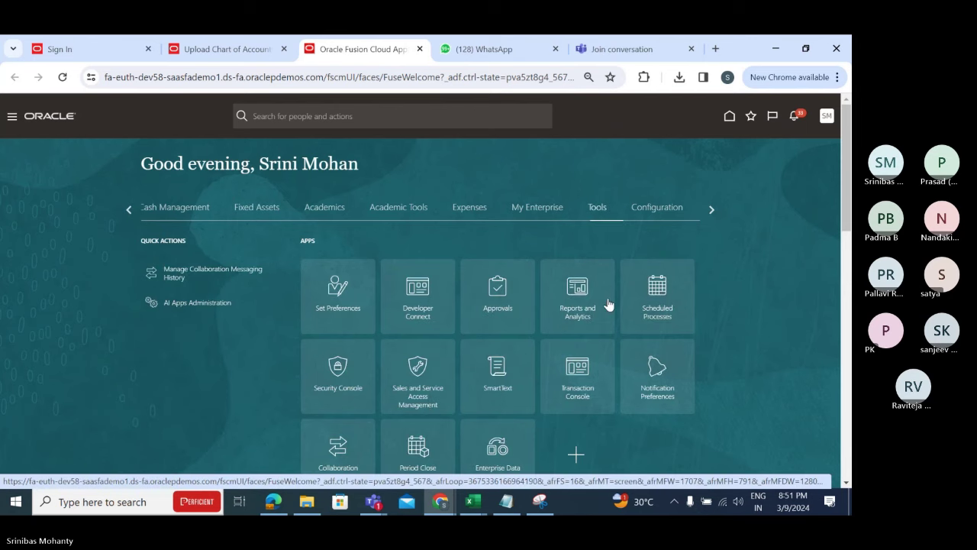
{"action": "left_click", "coordinate": [662, 291]}
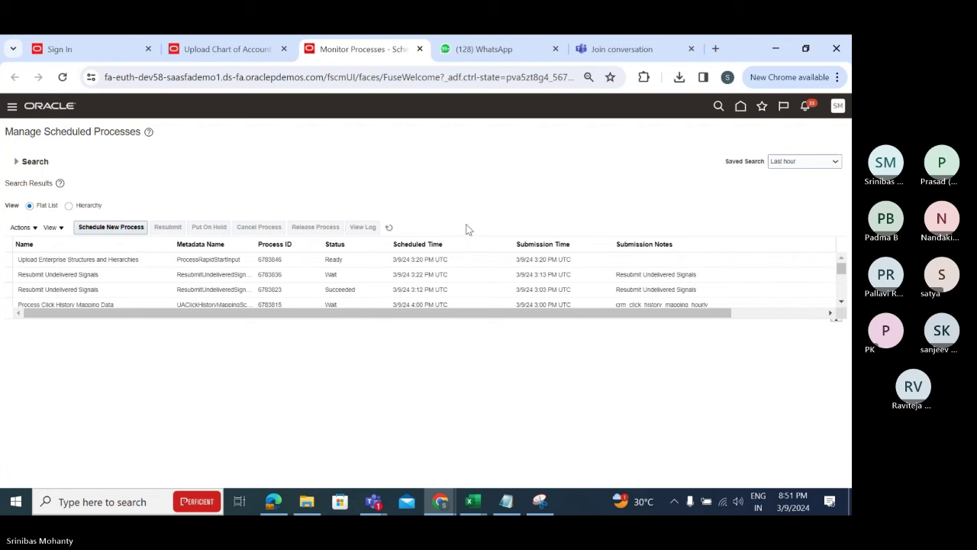
- Refresh the scheduled processes list repeatedly to track the status of Upload Enterprise Structures and Hierarchies and its subprocesses
{"action": "left_click", "coordinate": [389, 226]}
{"action": "left_click", "coordinate": [389, 227]}
{"action": "left_click", "coordinate": [390, 228]}
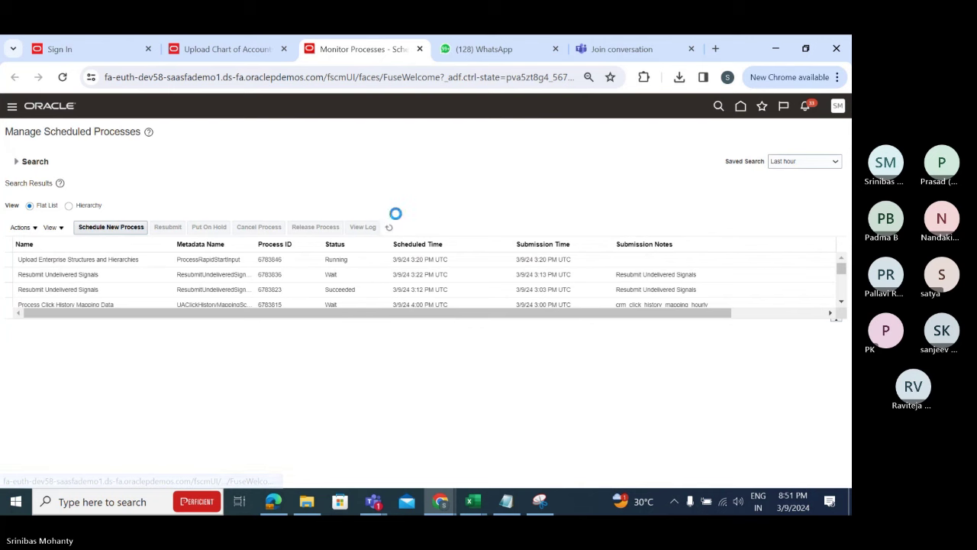
{"action": "left_click", "coordinate": [390, 228]}
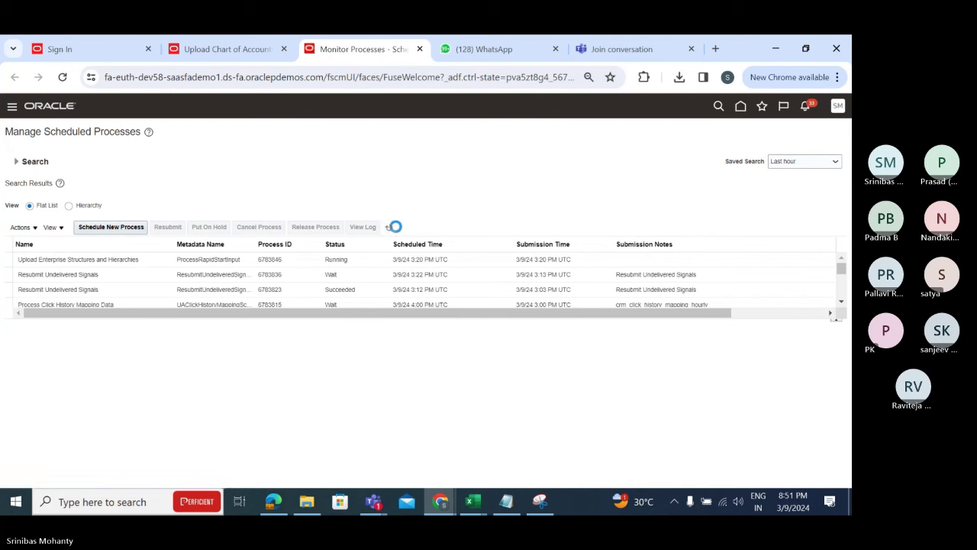
{"action": "left_click", "coordinate": [390, 227]}
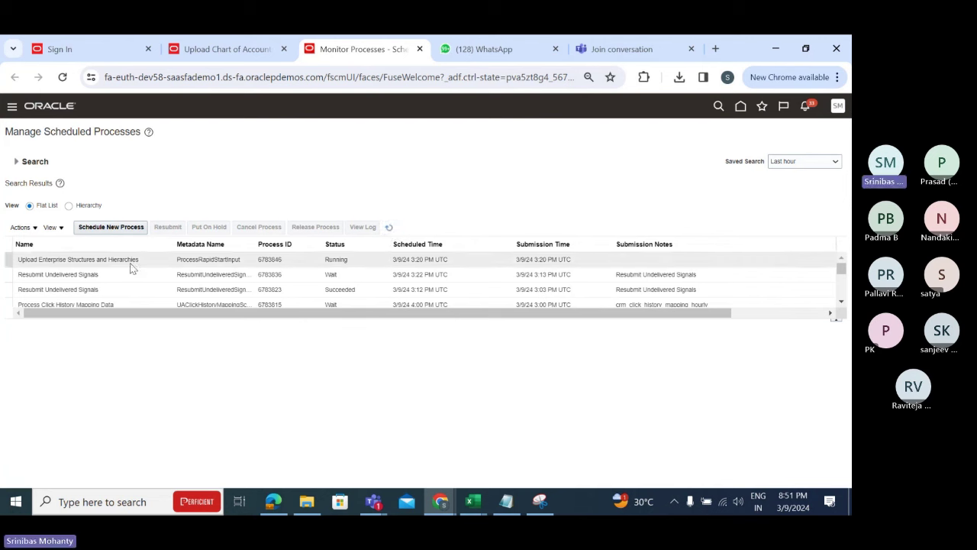
{"action": "left_click", "coordinate": [391, 229]}
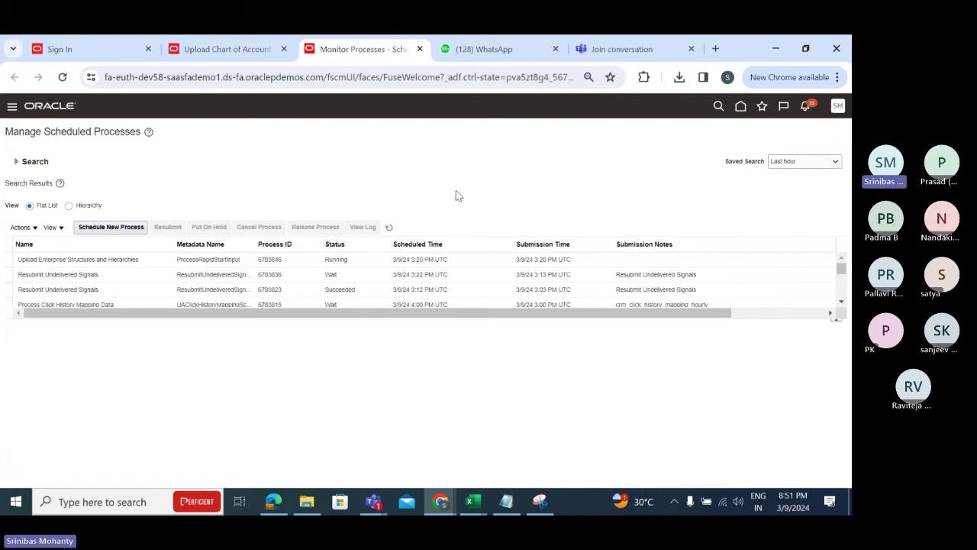
{"action": "left_click", "coordinate": [389, 226]}
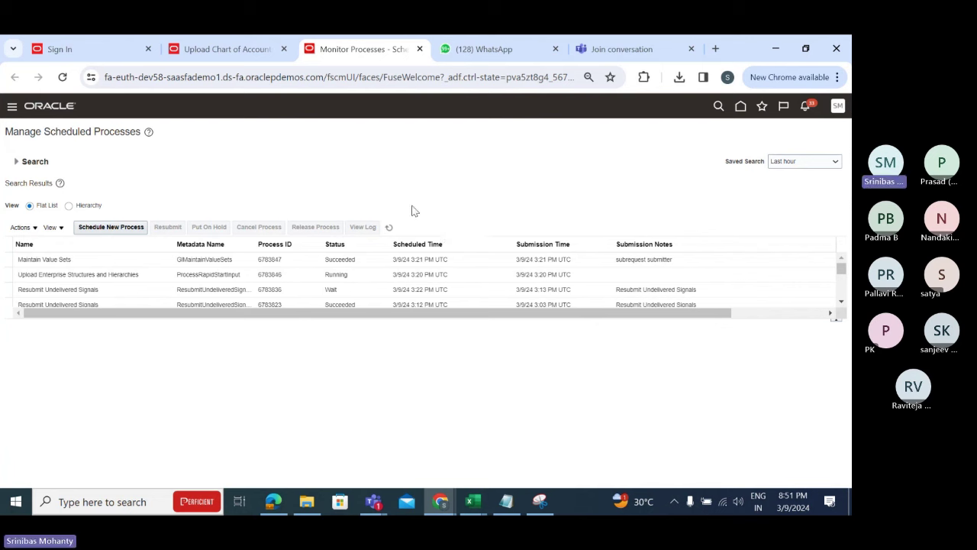
{"action": "left_click", "coordinate": [389, 226]}
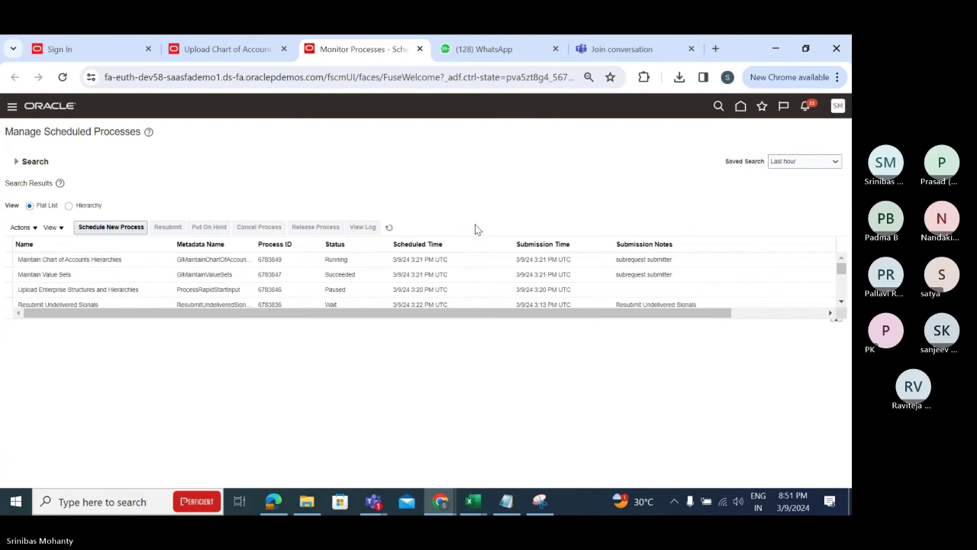
{"action": "left_click", "coordinate": [389, 226]}
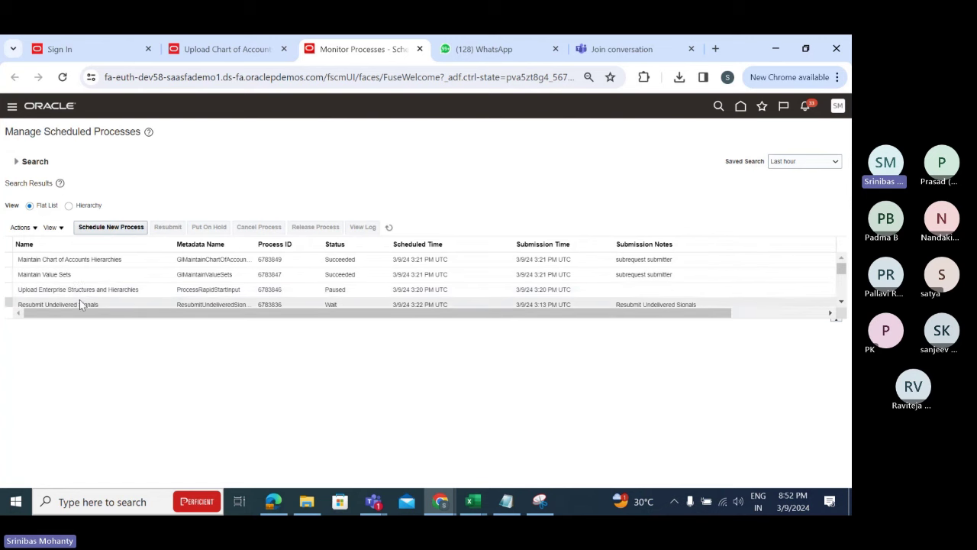
- Inspect the process details of Maintain Chart of Accounts Hierarchies, refreshing the list to check the parent upload's status
{"action": "left_click", "coordinate": [99, 260]}
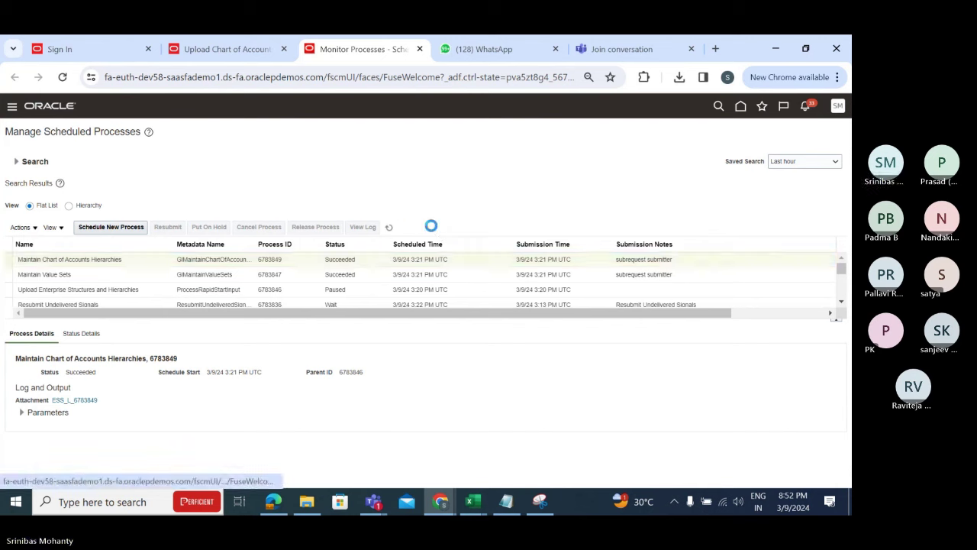
{"action": "left_click", "coordinate": [389, 227]}
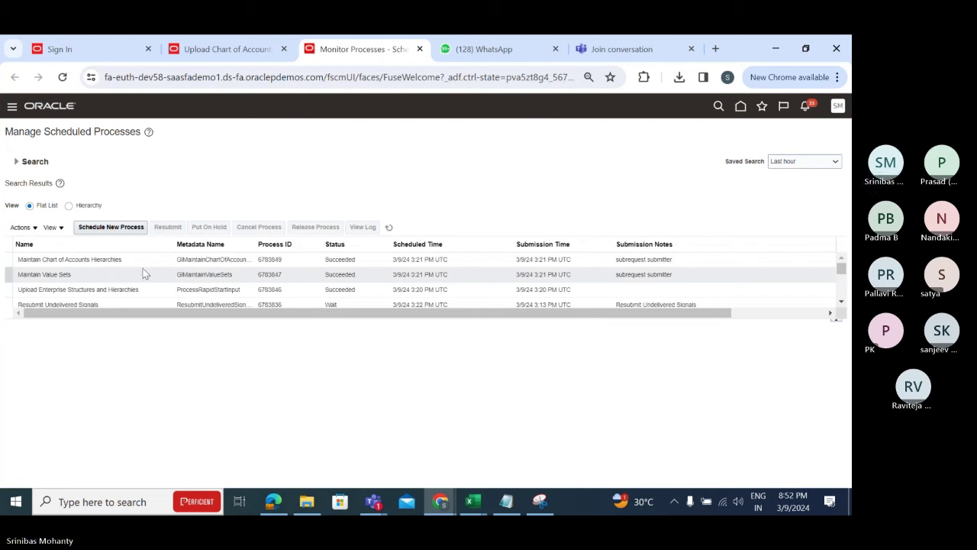
{"action": "left_click", "coordinate": [388, 227]}
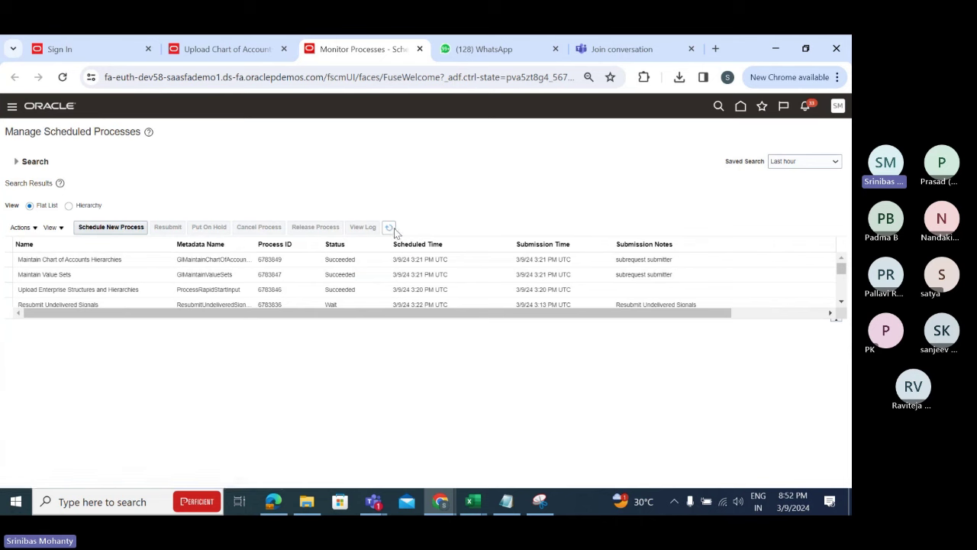
{"action": "left_click", "coordinate": [392, 228]}
{"action": "left_click", "coordinate": [389, 228]}
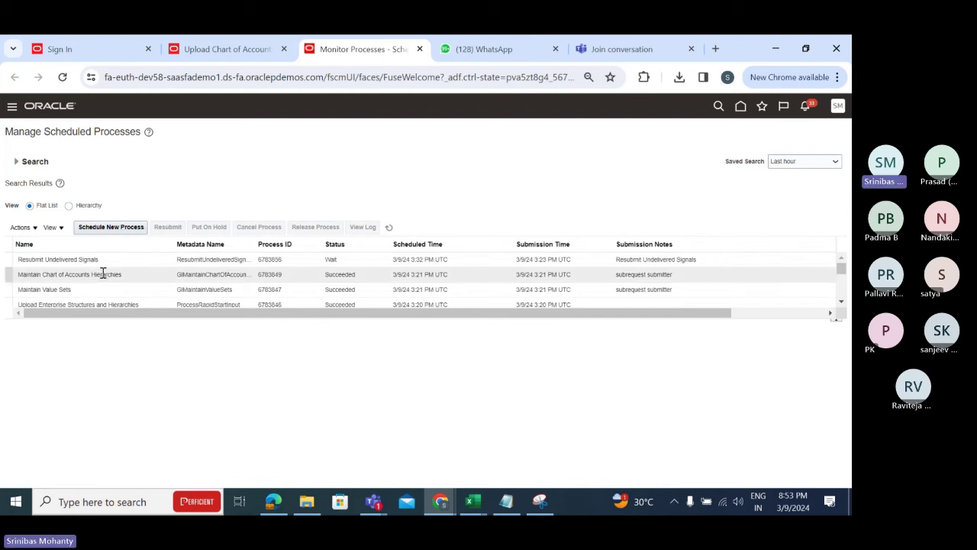
{"action": "left_click", "coordinate": [68, 274]}
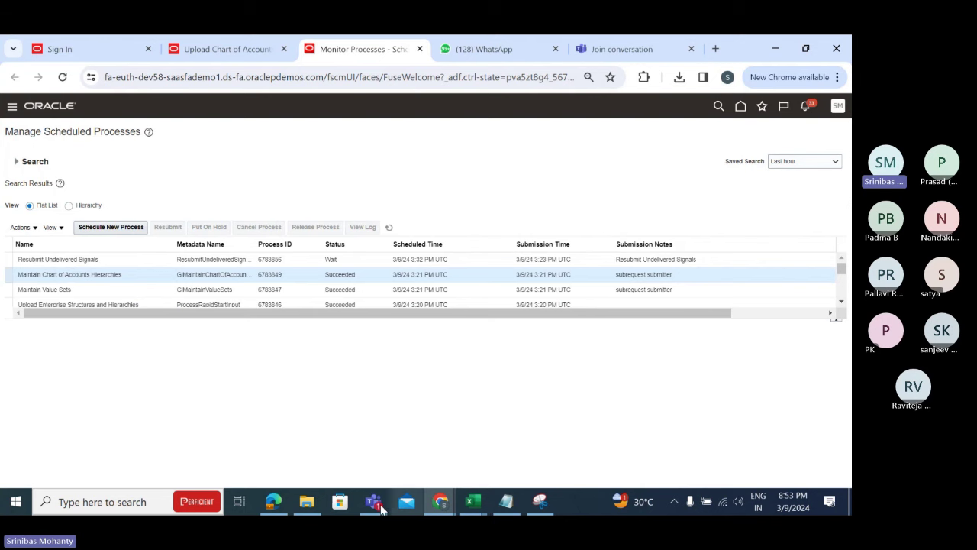
- Locate the FinancialsCommonEntities zip on the desktop, and return to the Upload Chart of Accounts page in Chrome
{"action": "left_click", "coordinate": [306, 501]}
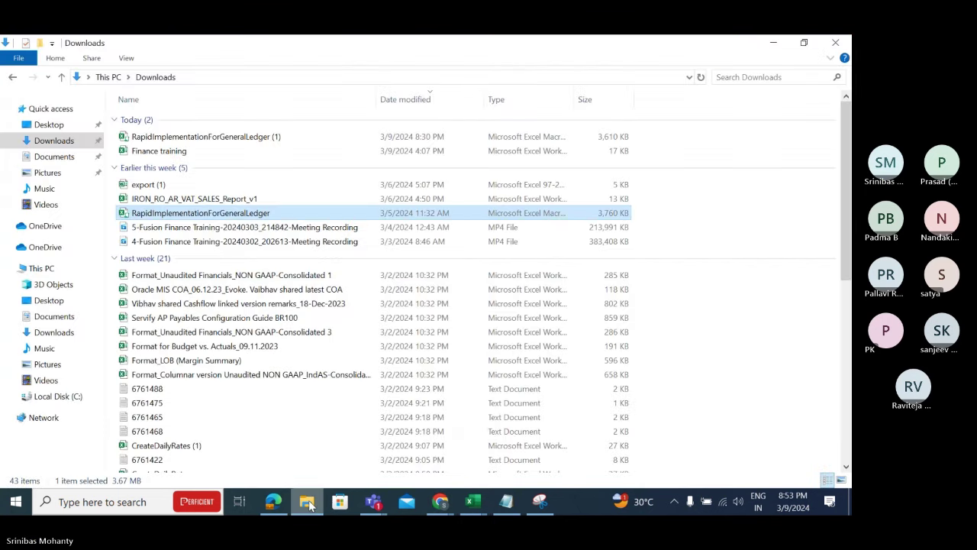
{"action": "left_click", "coordinate": [772, 41]}
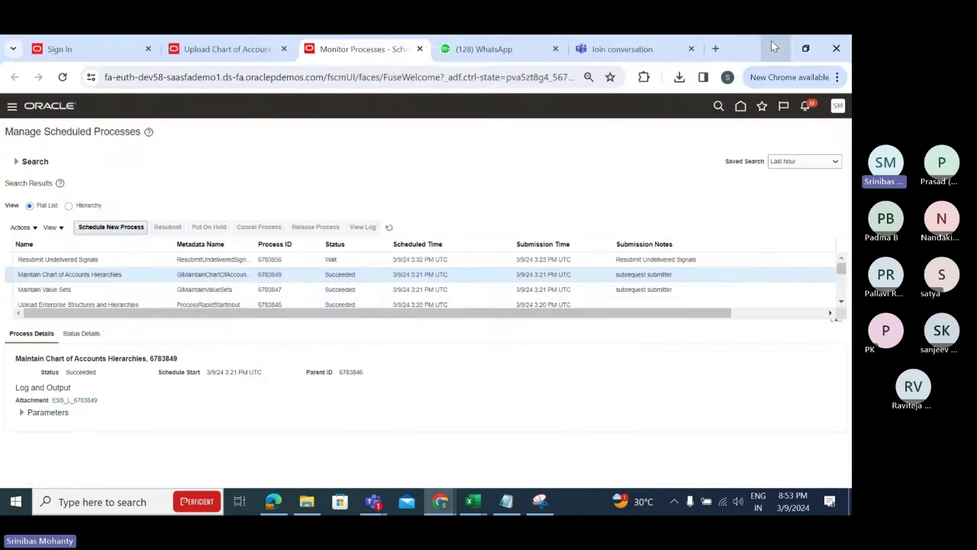
{"action": "left_click", "coordinate": [771, 41]}
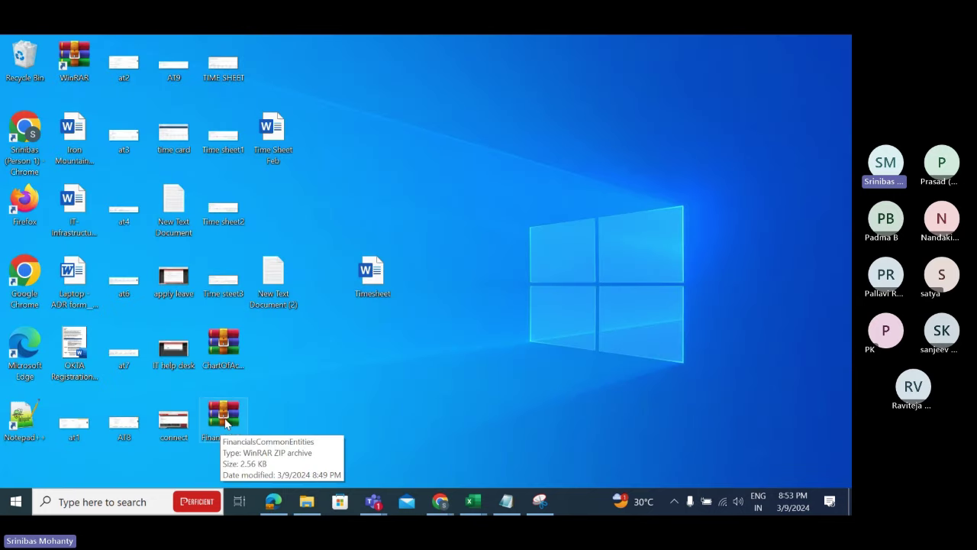
{"action": "key", "text": "alt+Tab"}
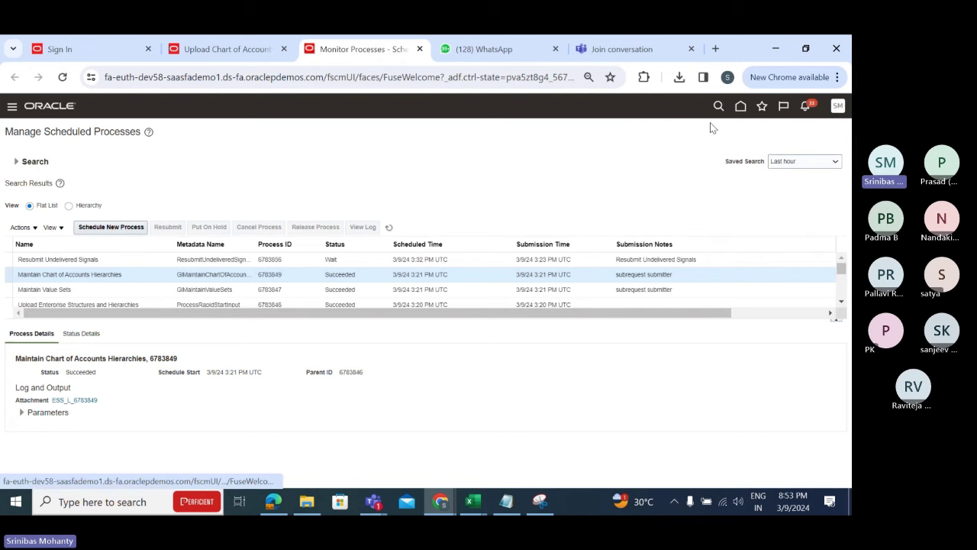
{"action": "left_click", "coordinate": [218, 49]}
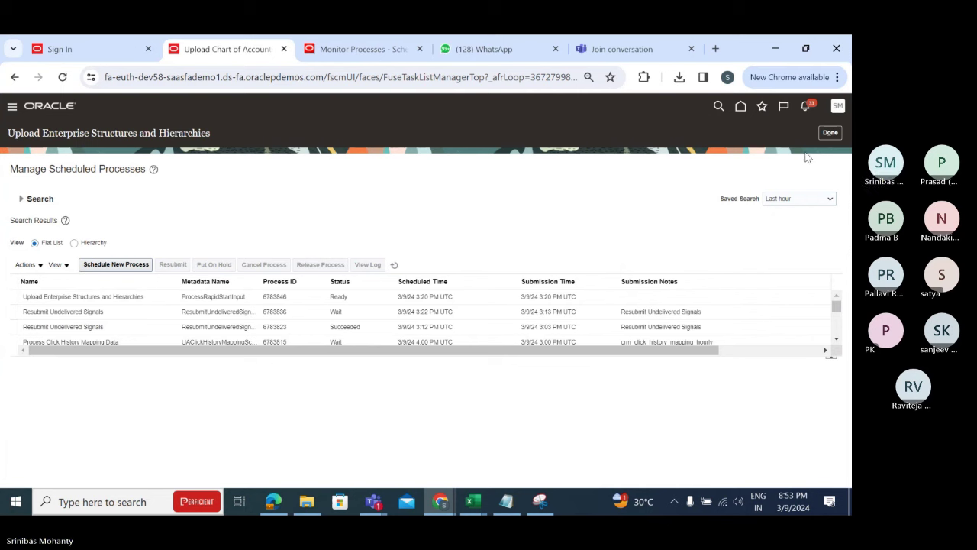